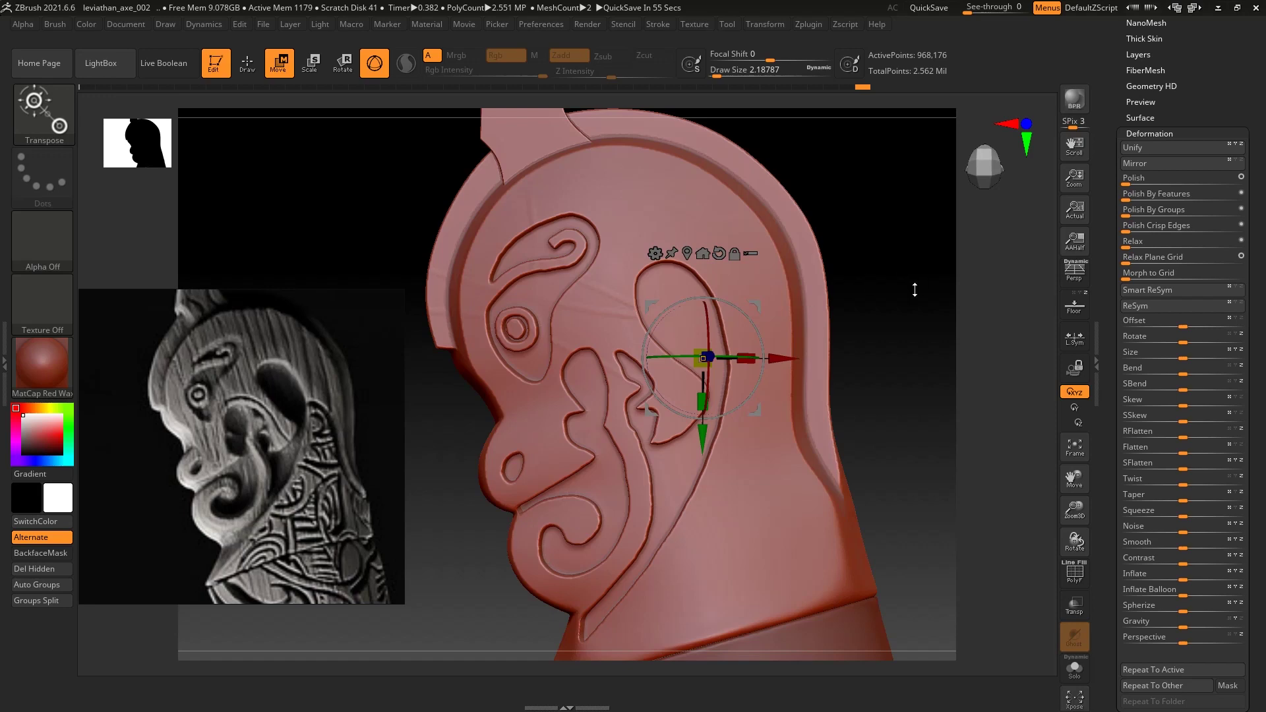
Flatten the top edge of the inner carved shape with a smaller OrbFlatten_Edge brush.
alt+drag(918, 283, 889, 295)
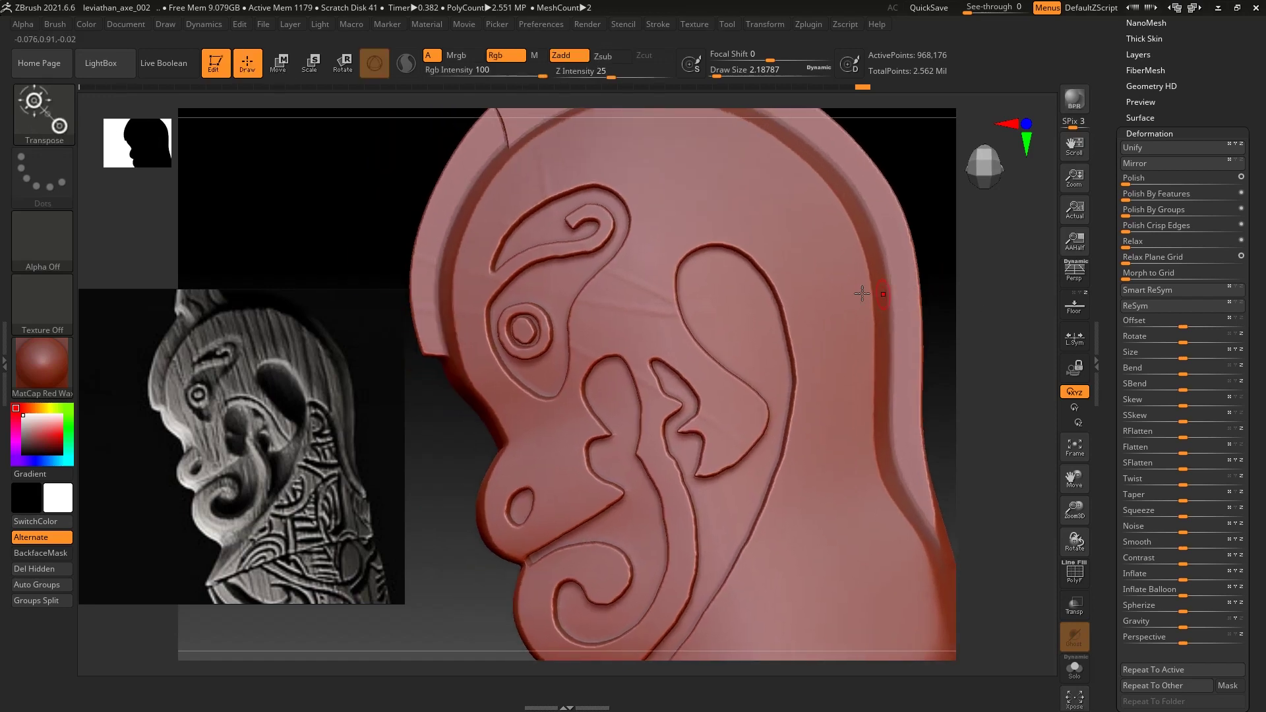
key(b)
key(o)
key(f)
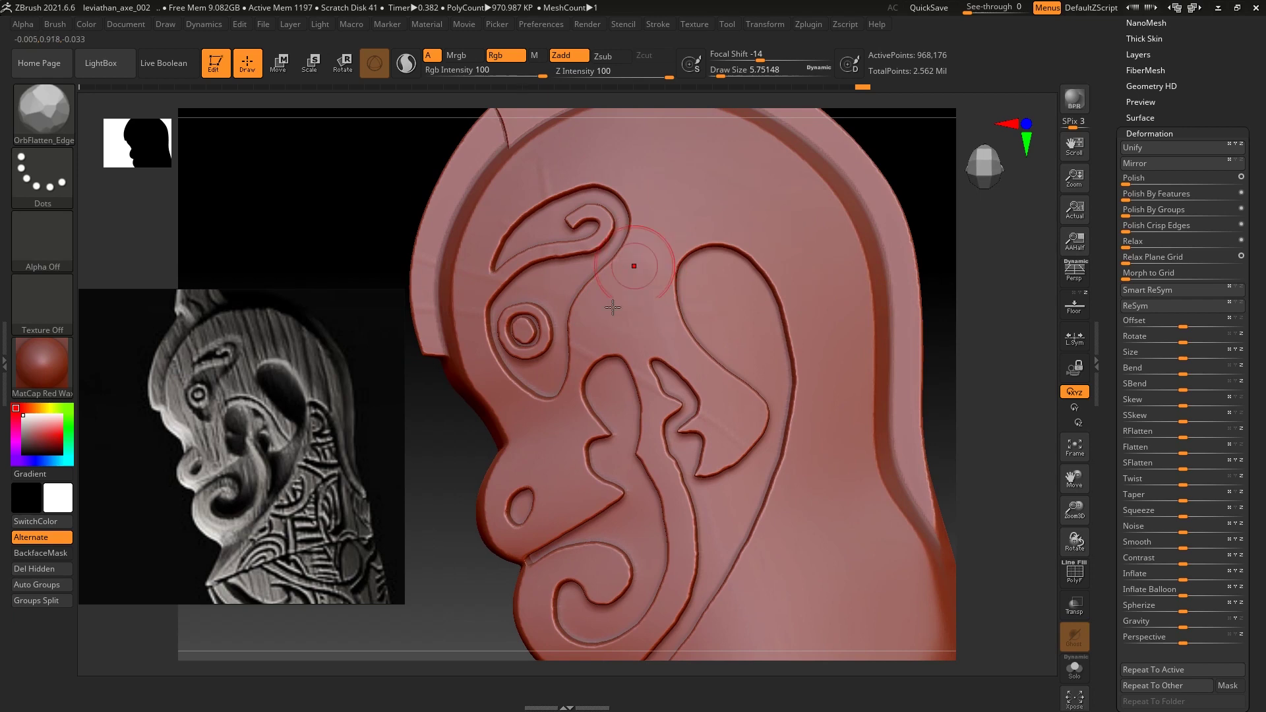
mouse_move(610, 349)
mouse_down()
mouse_move(588, 361)
mouse_move(579, 333)
mouse_up()
key(bracketleft)
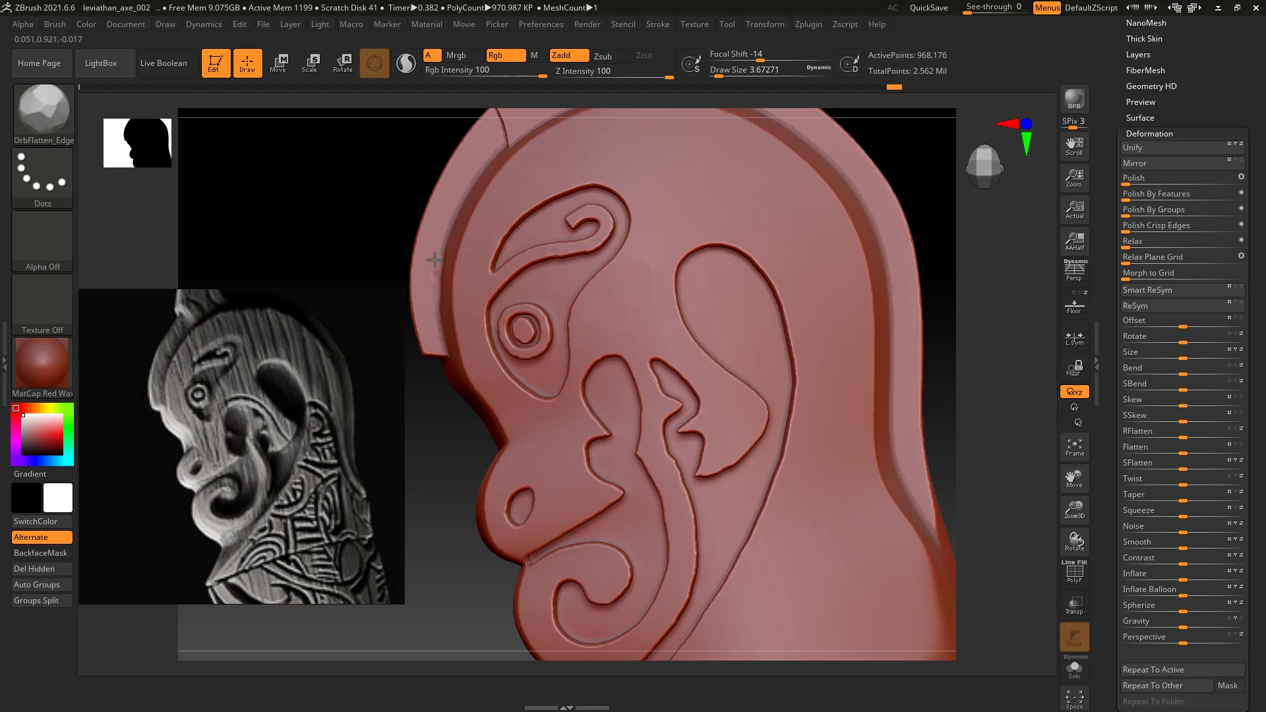
Turn to the lower jaw and switch from ClayBuildup to DamStandard for the grooves.
drag(987, 350, 600, 283)
mouse_move(854, 190)
mouse_down()
mouse_move(939, 247)
mouse_move(1006, 350)
mouse_move(725, 382)
mouse_up()
key(b)
key(c)
key(b)
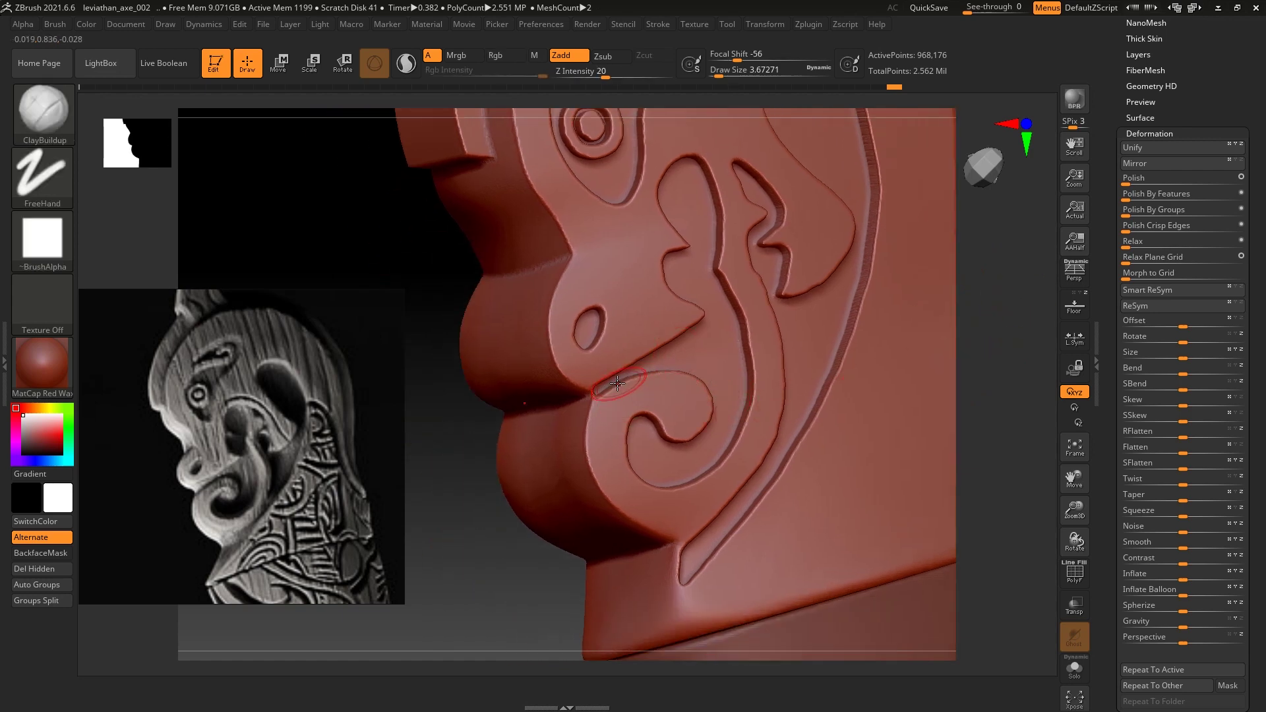
key(b)
key(d)
key(s)
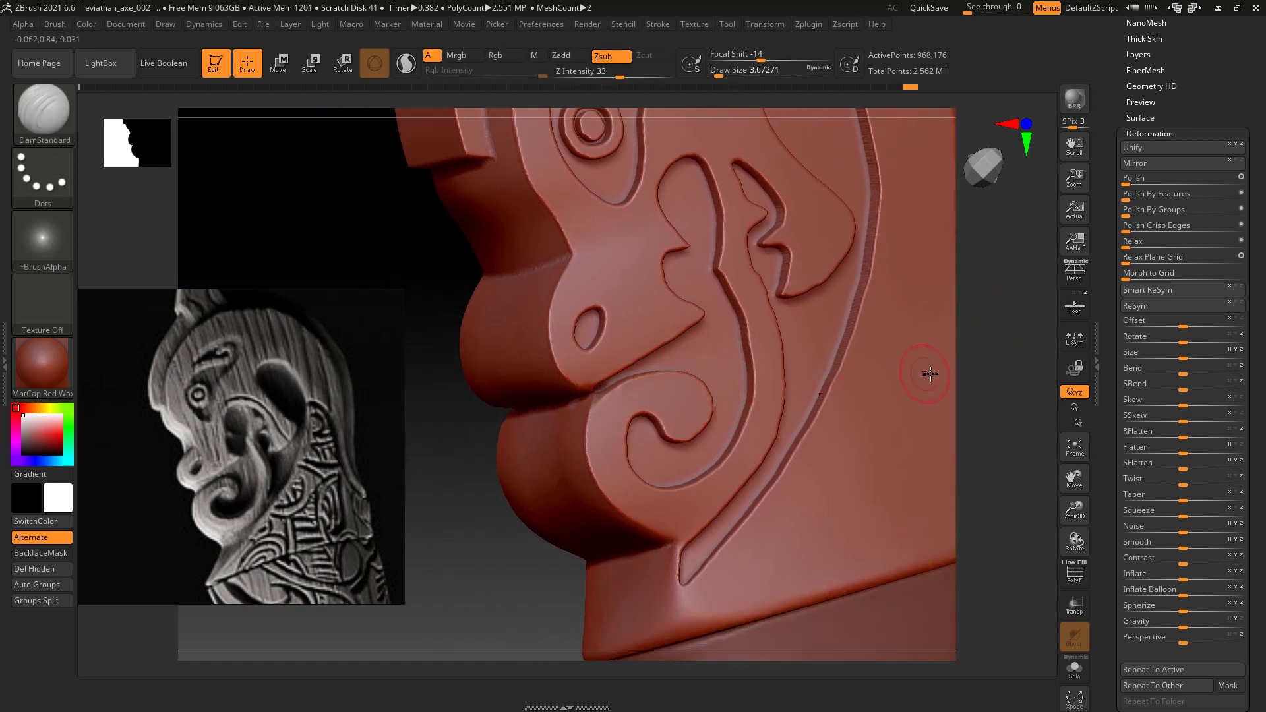
mouse_move(1018, 357)
mouse_down()
mouse_move(1022, 341)
mouse_move(1035, 382)
mouse_move(1000, 328)
mouse_move(1020, 387)
mouse_move(1005, 306)
mouse_up()
Check the polygon wireframe and bring up the brush library with ClayBuildup active.
key(shift+f)
key(shift+f)
key(b)
key(c)
key(b)
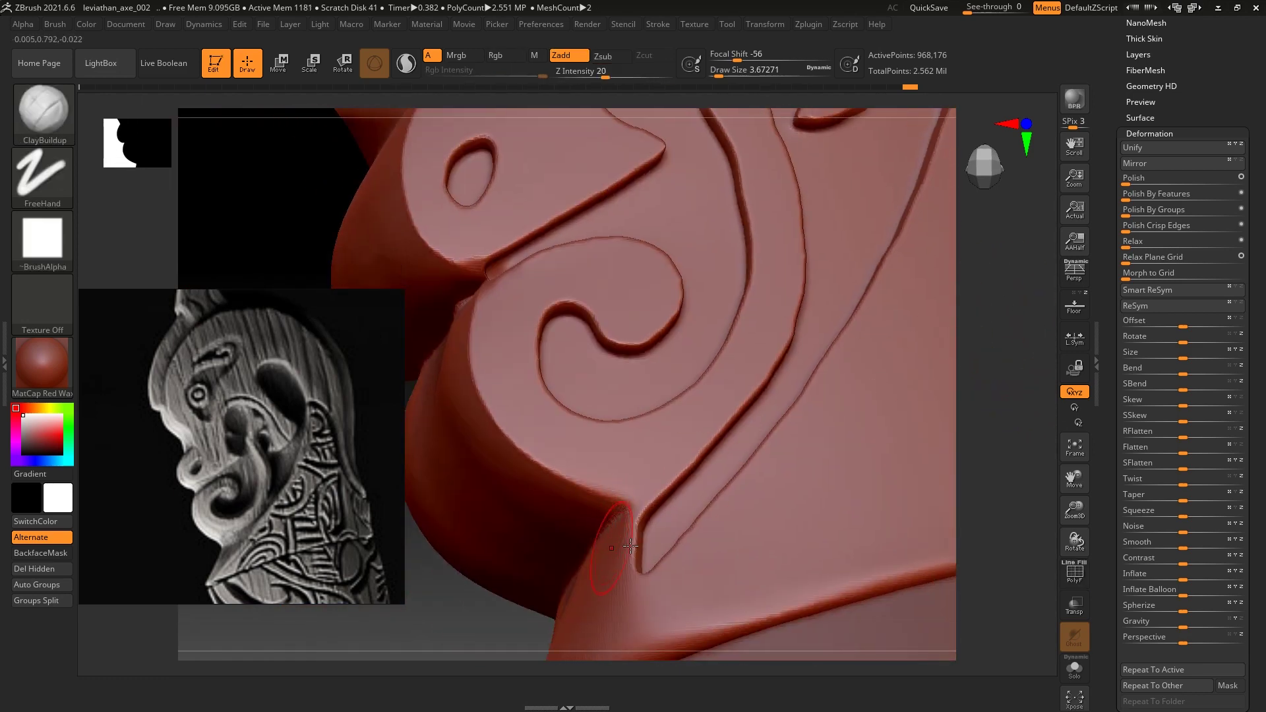
mouse_move(962, 461)
mouse_down()
mouse_move(988, 417)
mouse_move(655, 484)
mouse_up()
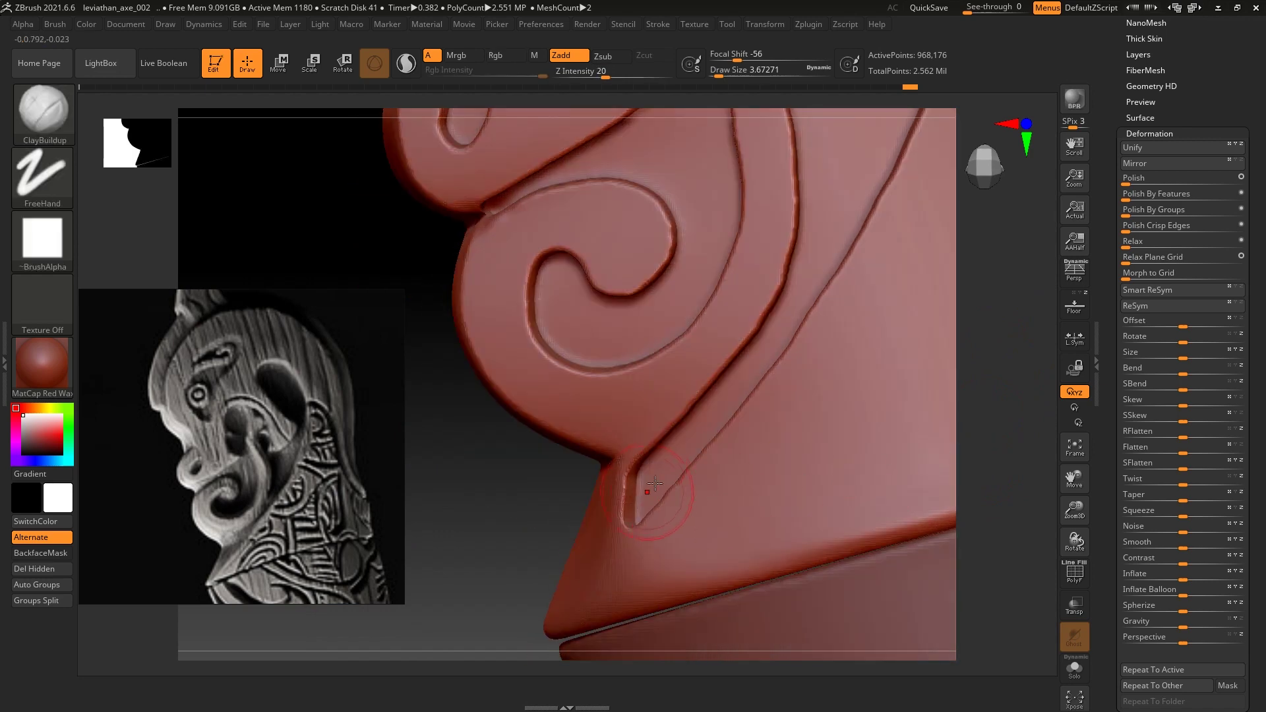
click(50, 135)
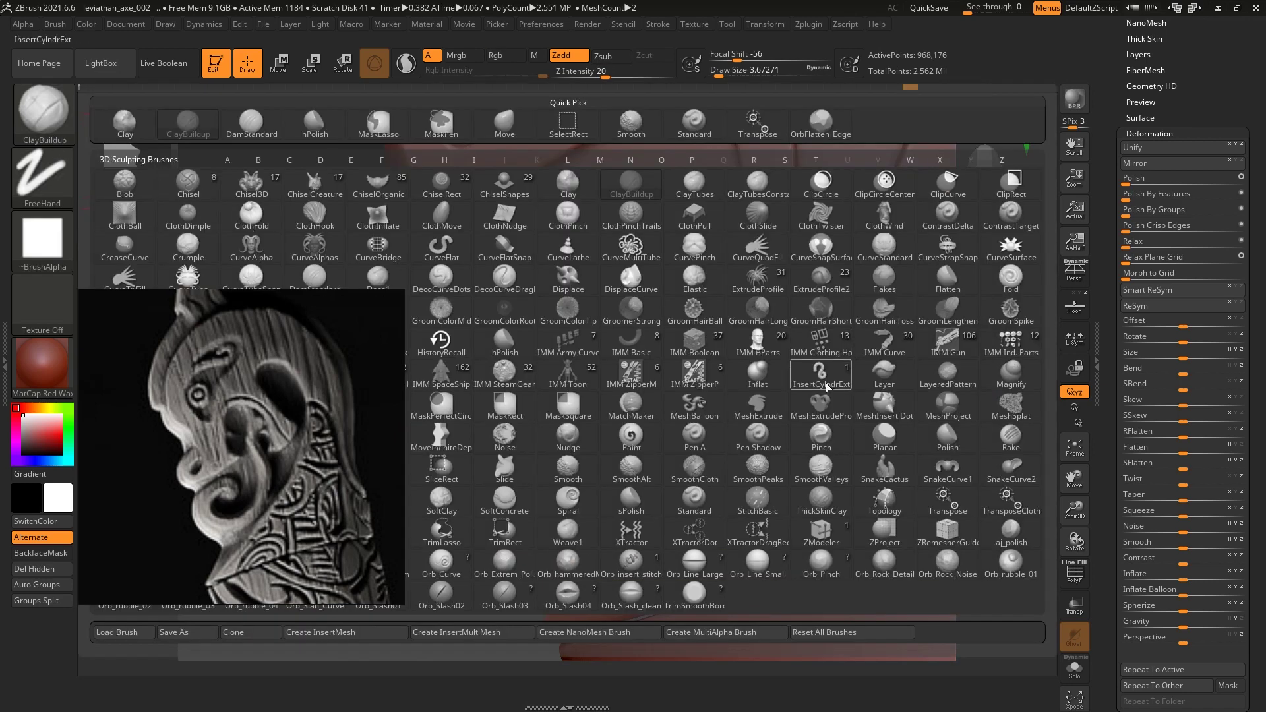
Switch to the Planar brush at a smaller draw size and undo the dent beside the groove.
click(884, 437)
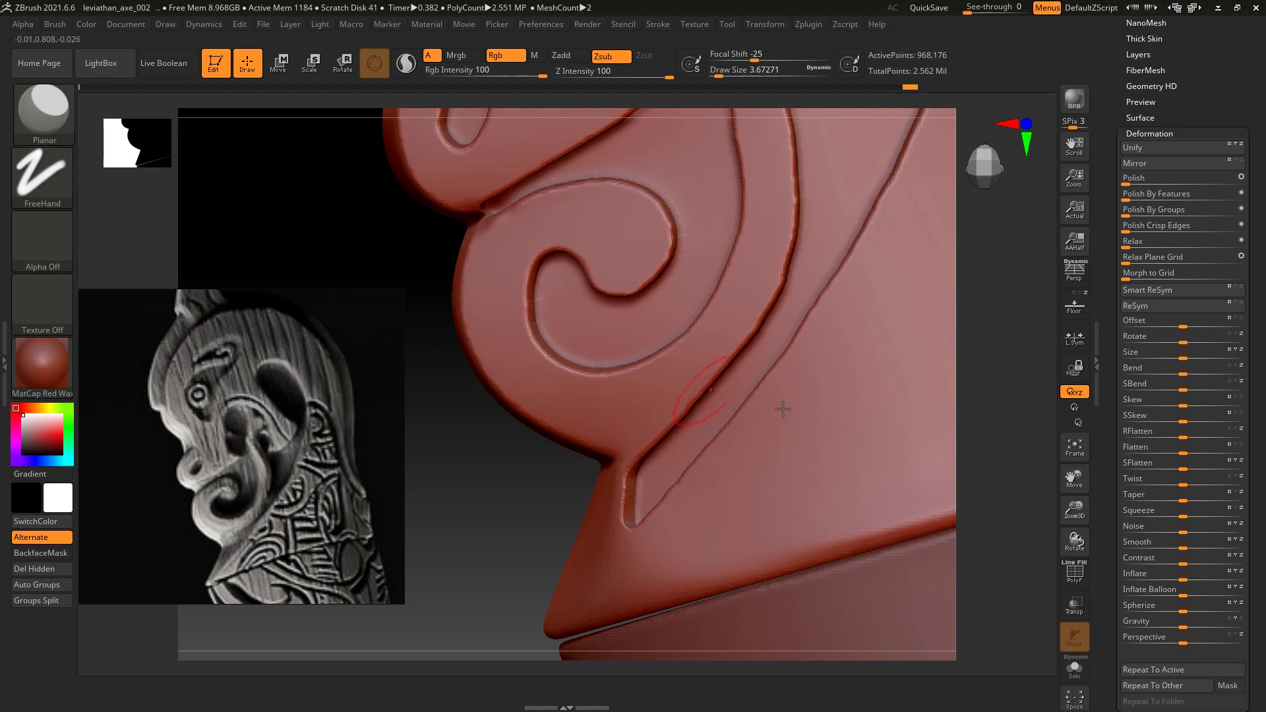
drag(1002, 459, 653, 479)
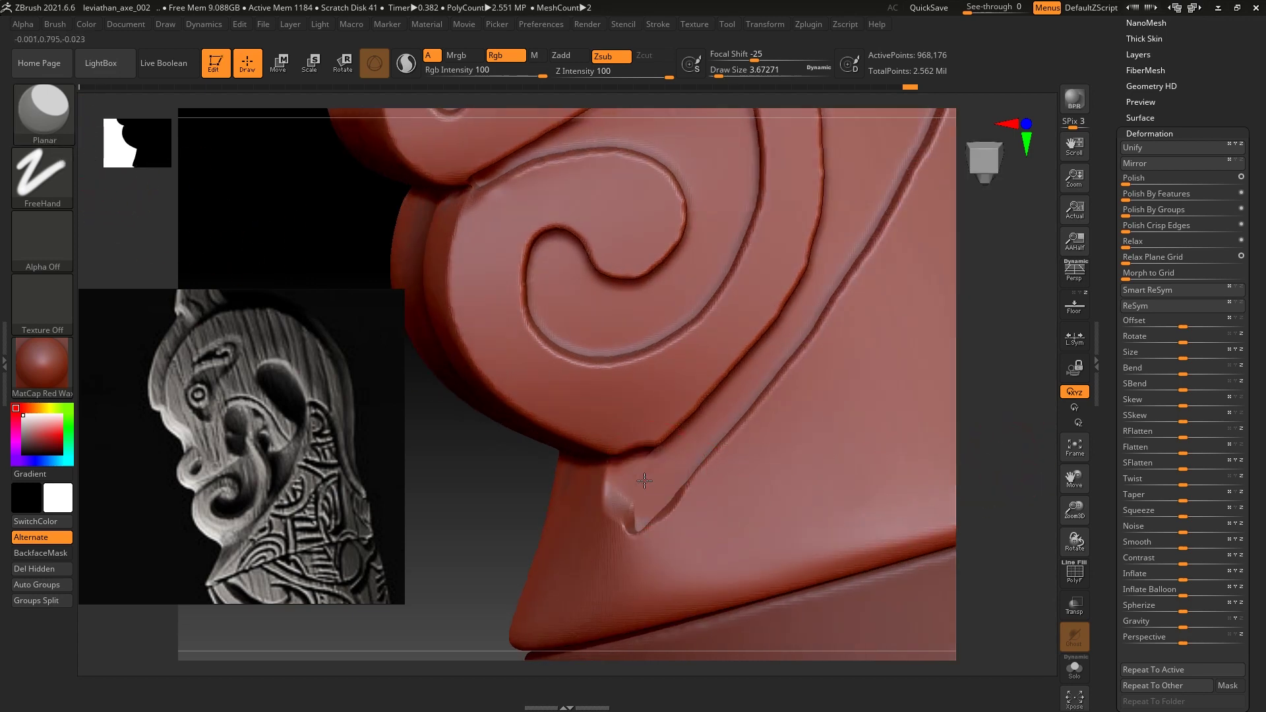
key(s)
mouse_move(652, 479)
mouse_down()
mouse_move(616, 507)
mouse_move(622, 526)
mouse_up()
key(ctrl+z)
key(s)
drag(670, 475, 624, 524)
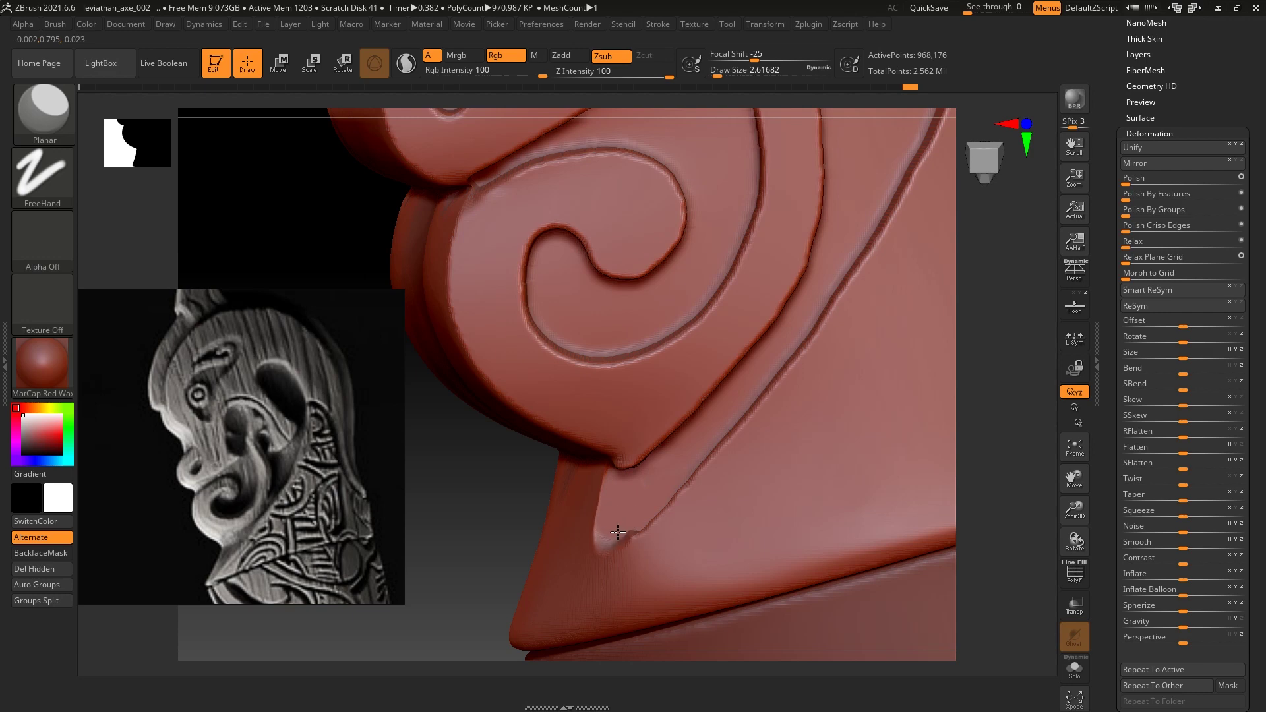
Plane the notch under the ridge, Shift-smooth the spiral crease, and clear the mask.
drag(638, 483, 642, 474)
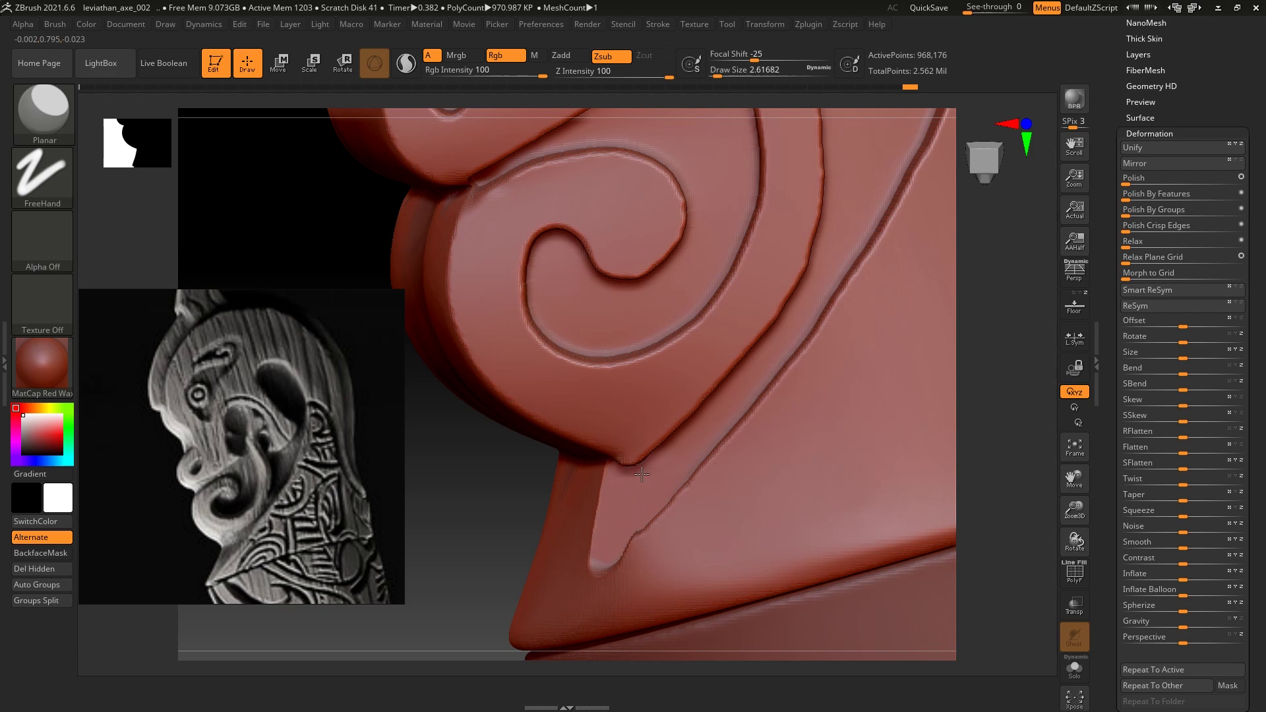
drag(997, 427, 713, 508)
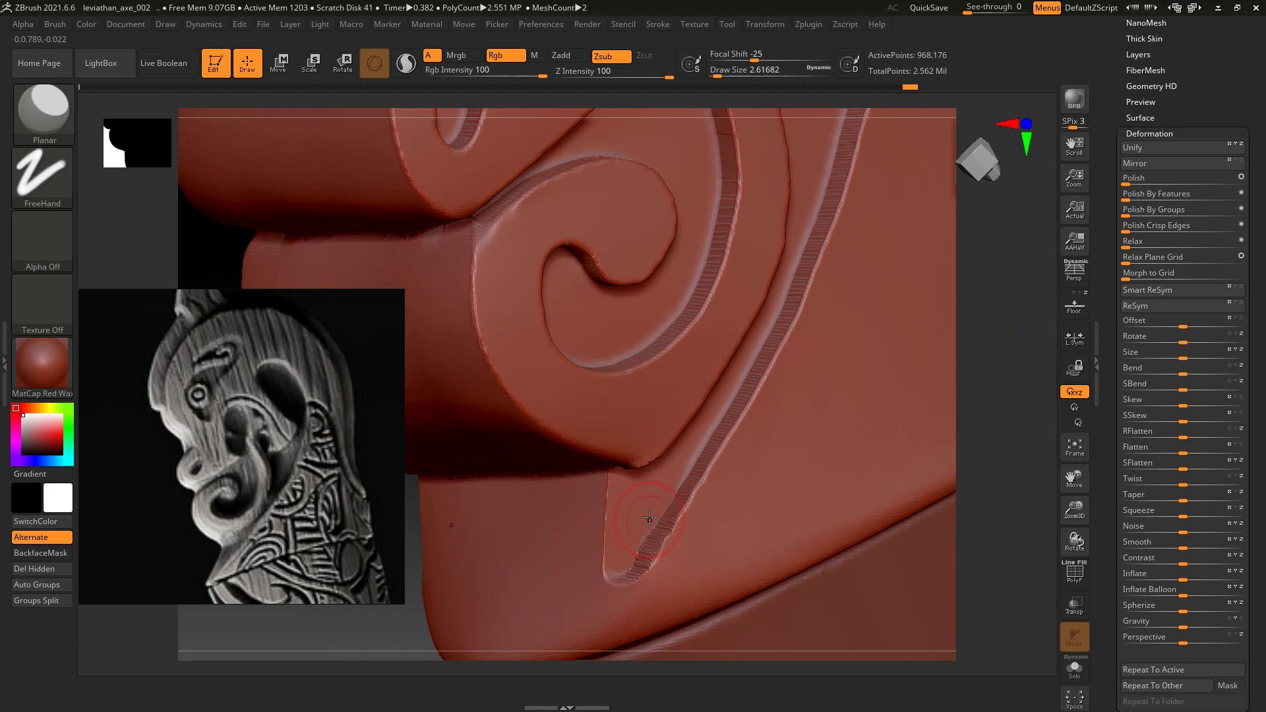
mouse_move(993, 429)
mouse_down()
mouse_move(1007, 403)
mouse_move(1040, 443)
mouse_move(916, 407)
mouse_up()
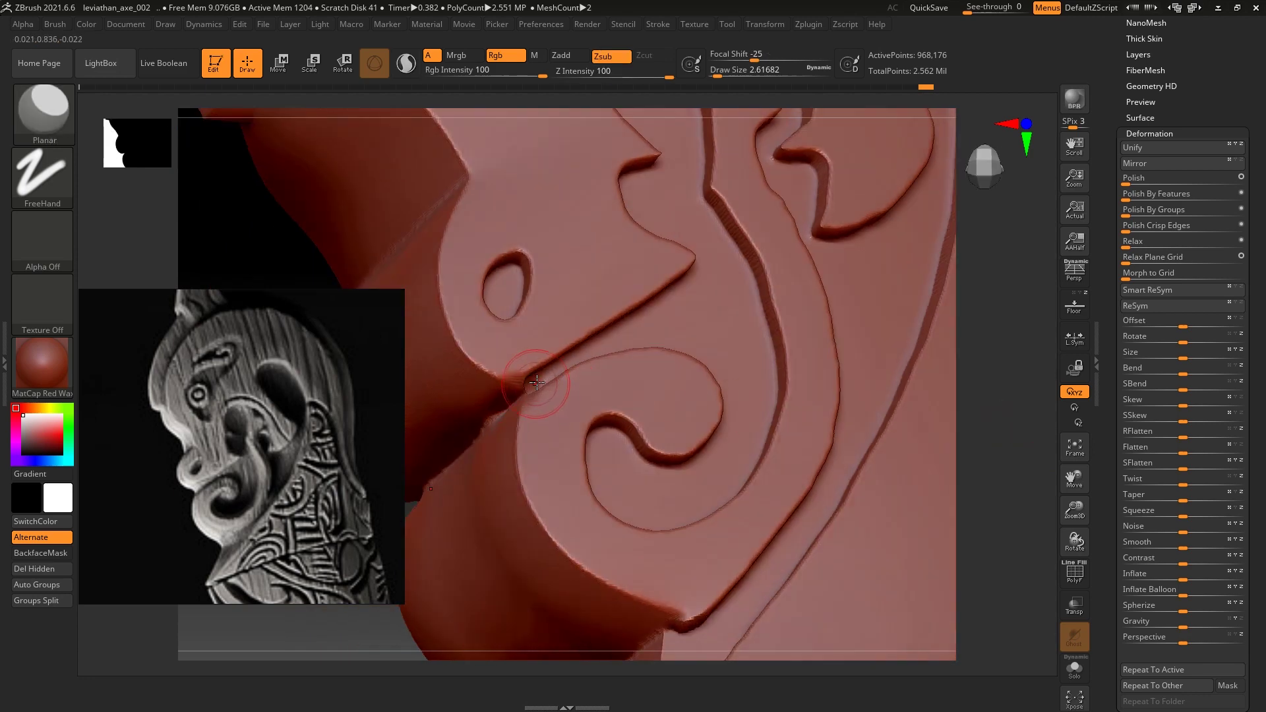
right_drag(538, 382, 574, 395)
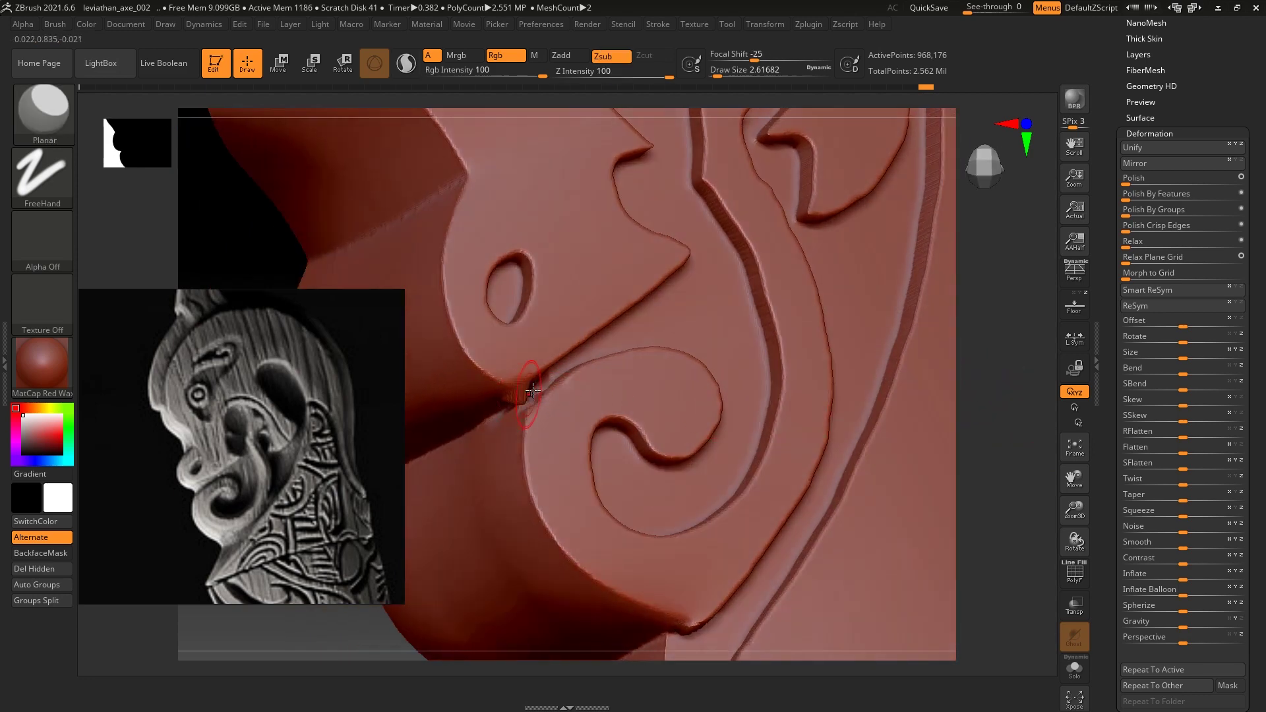
key(shift)
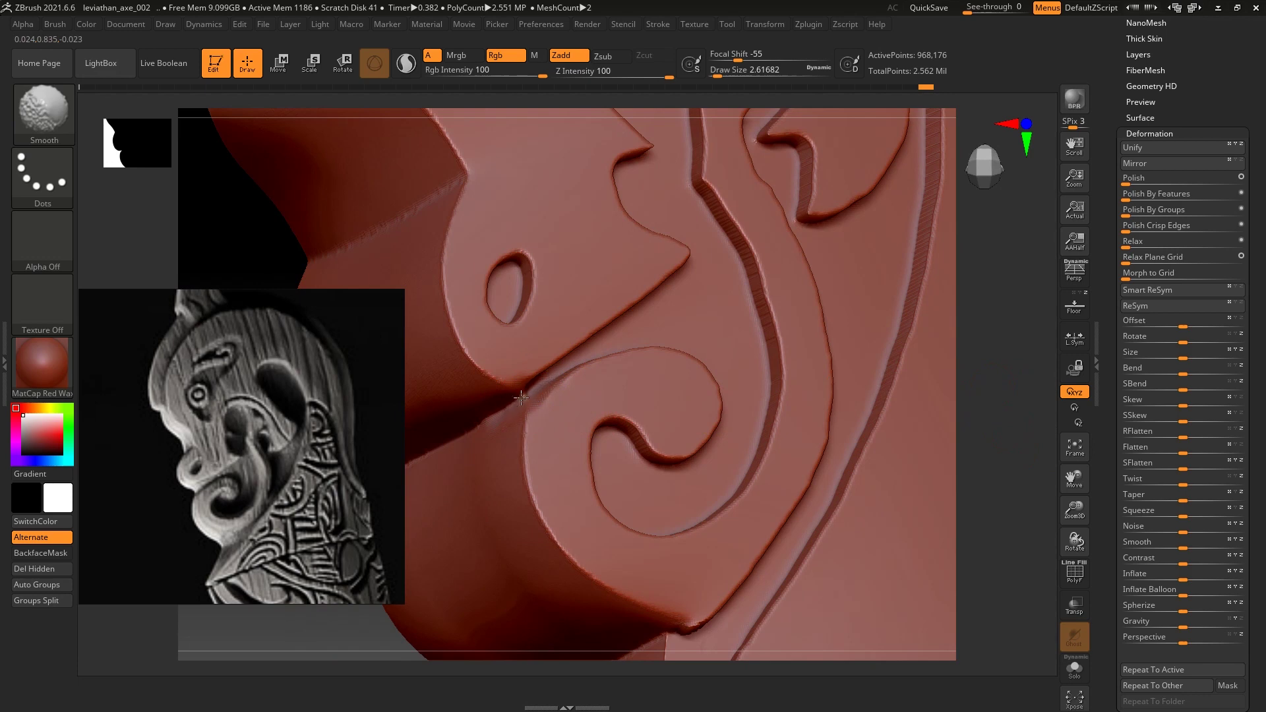
drag(1038, 432, 1009, 438)
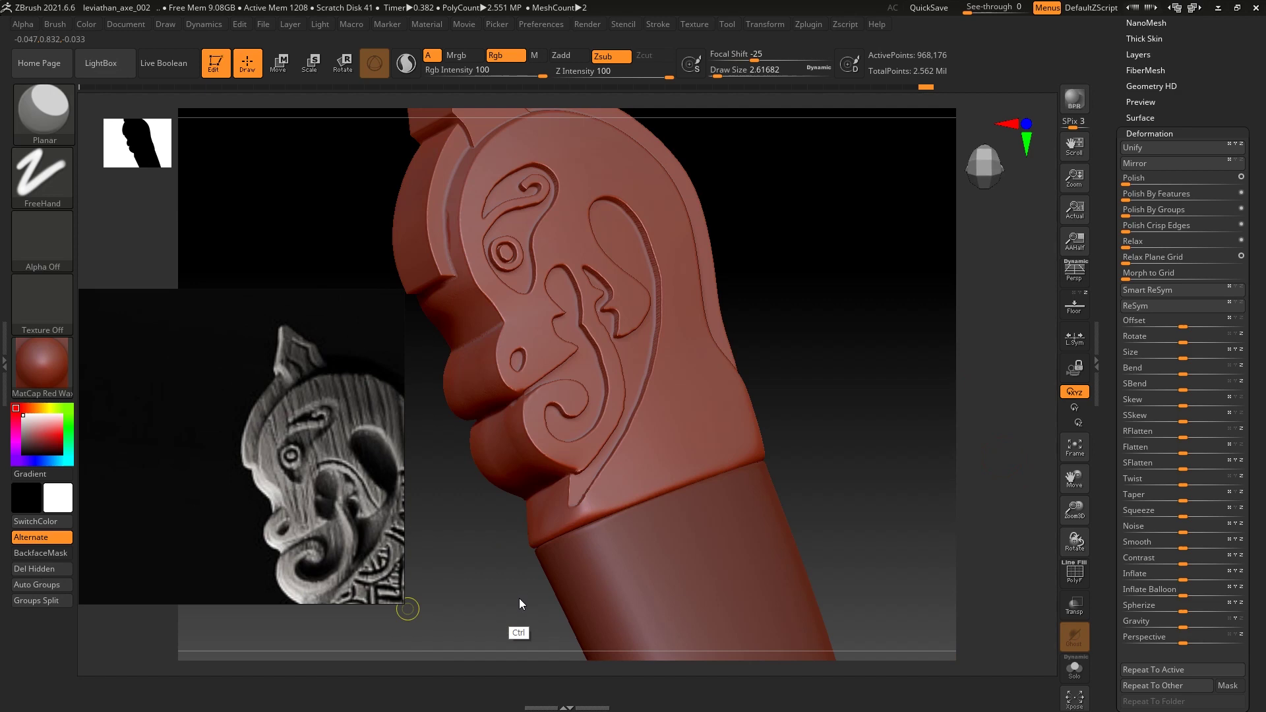
ctrl+drag(511, 596, 538, 592)
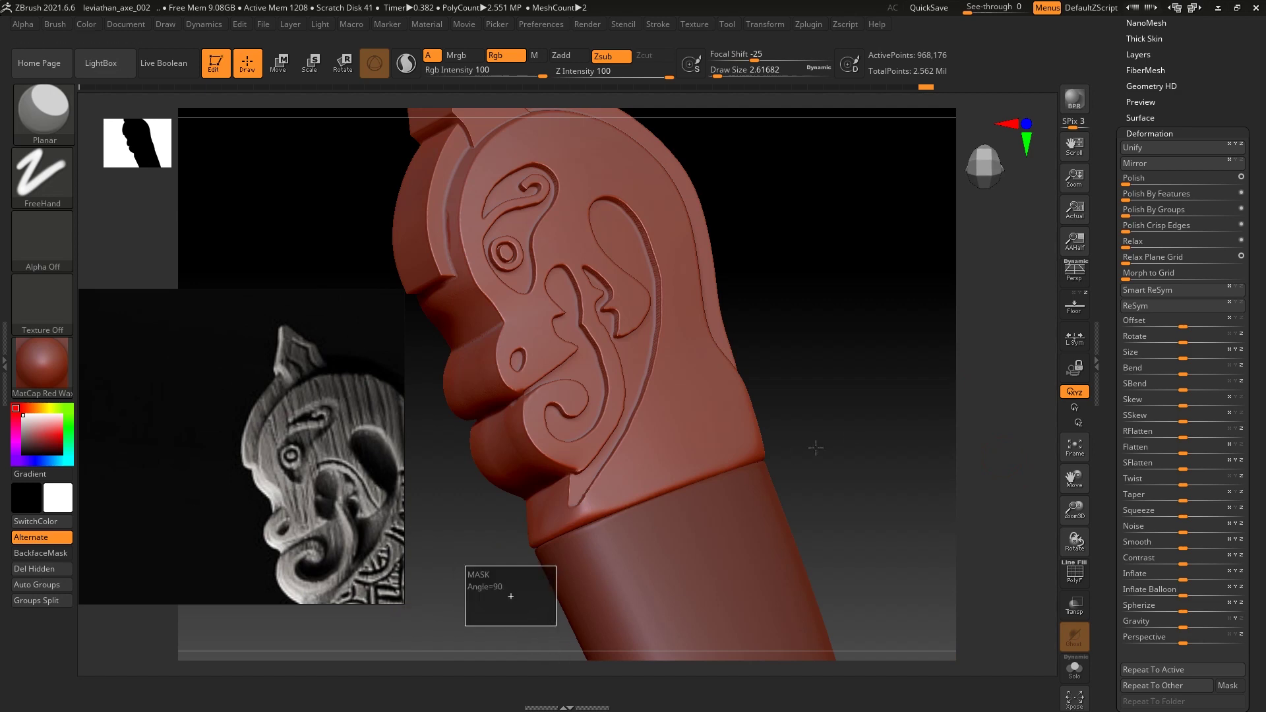
Zoom in on the groove tip and set OrbFlatten_Edge with a square alpha.
mouse_move(870, 430)
alt+mouse_down()
mouse_move(984, 433)
mouse_move(1004, 367)
alt+mouse_up()
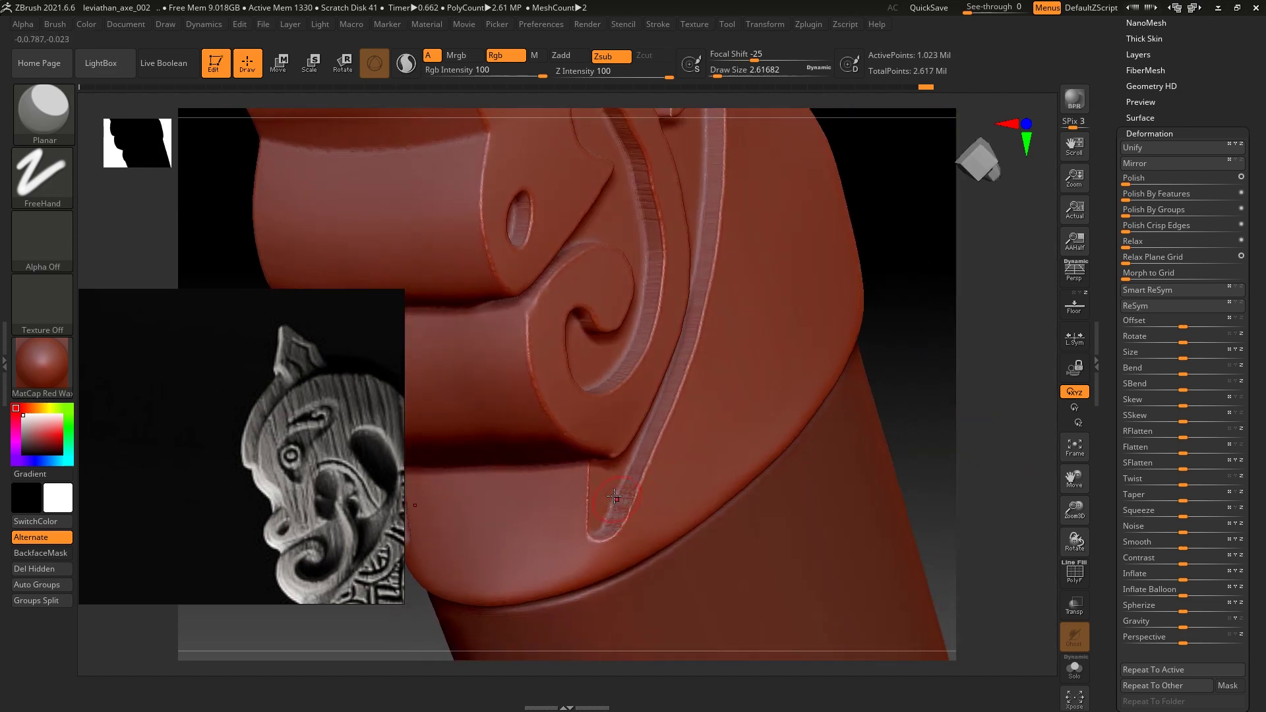
key(b)
key(o)
key(f)
click(42, 238)
click(308, 249)
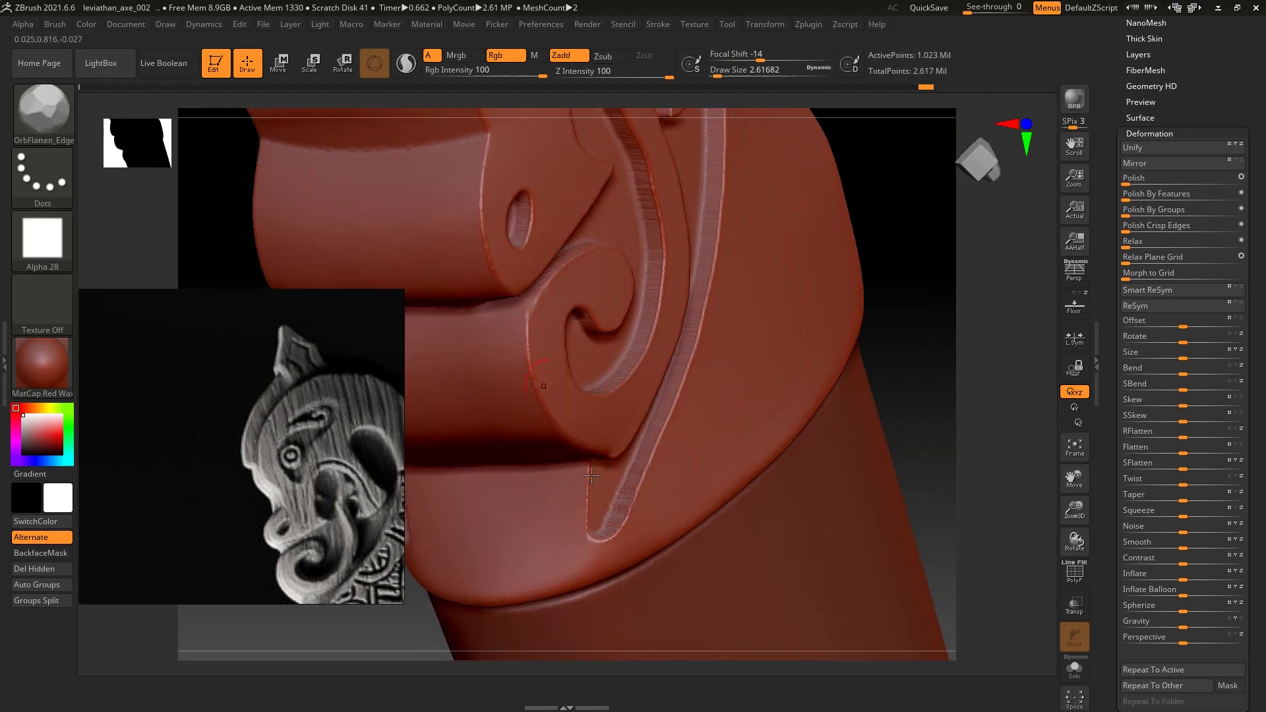
Flatten the edges of the groove tip in four strokes.
drag(609, 527, 618, 509)
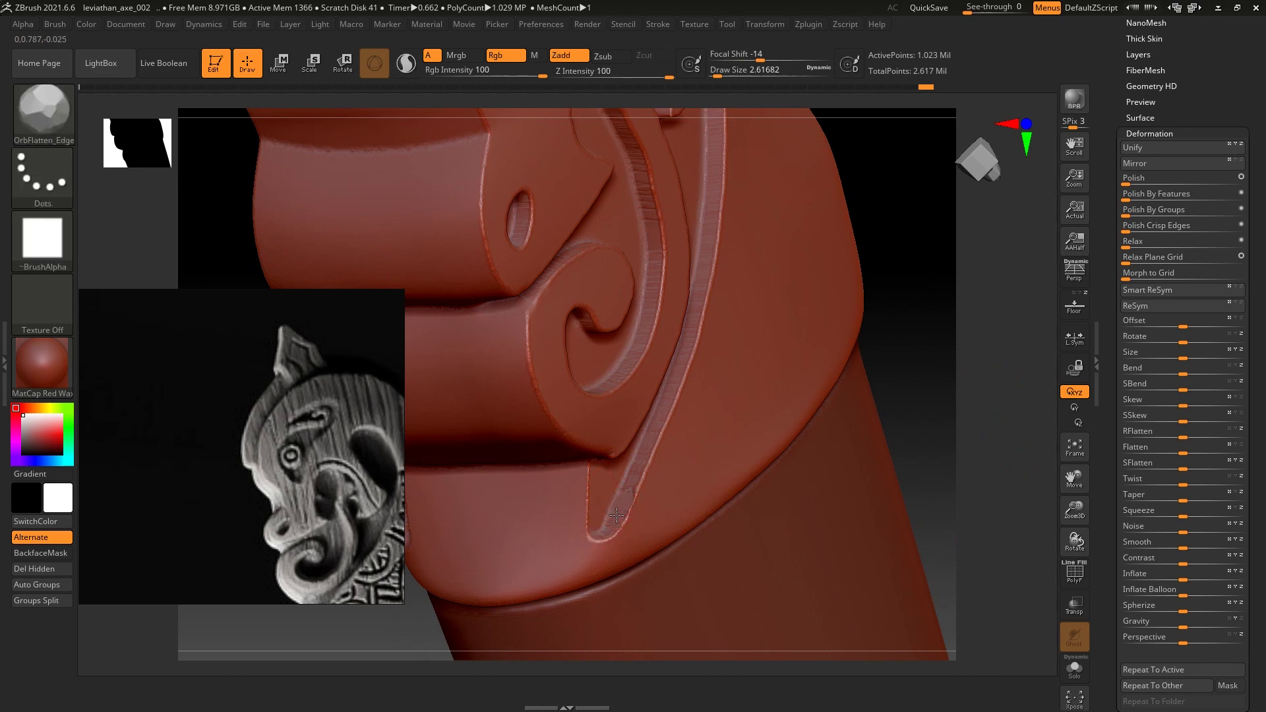
drag(620, 498, 631, 479)
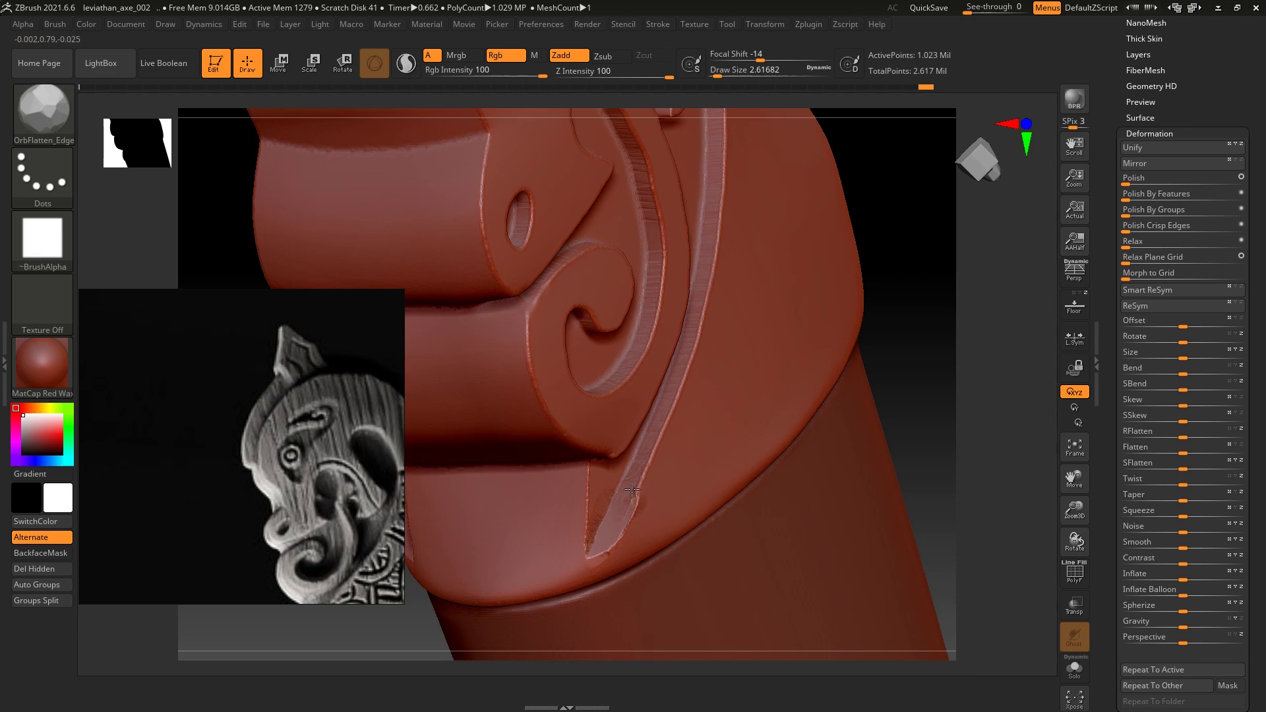
drag(631, 494, 613, 523)
drag(662, 507, 618, 549)
drag(980, 393, 935, 347)
Smooth along the lower jaw groove and reshape the surface near its tip.
key(ctrl)
mouse_move(548, 571)
mouse_down()
mouse_move(492, 582)
mouse_move(667, 489)
mouse_up()
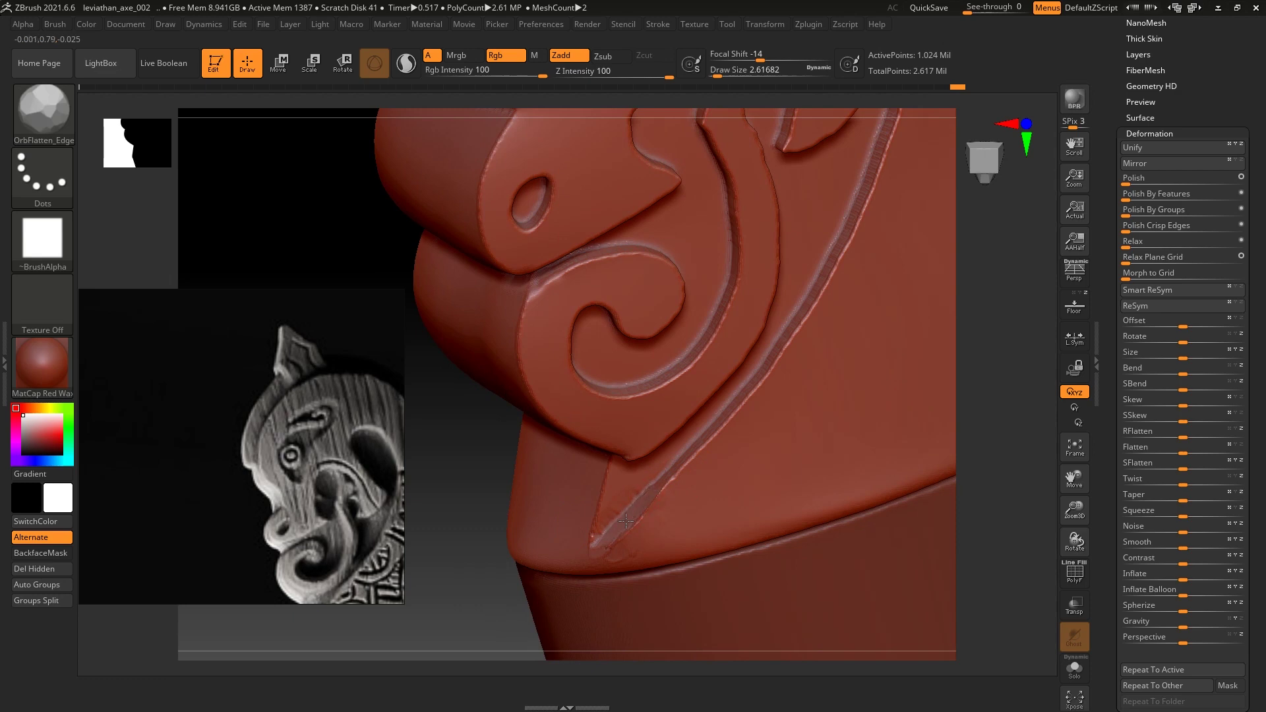
shift+drag(659, 486, 611, 534)
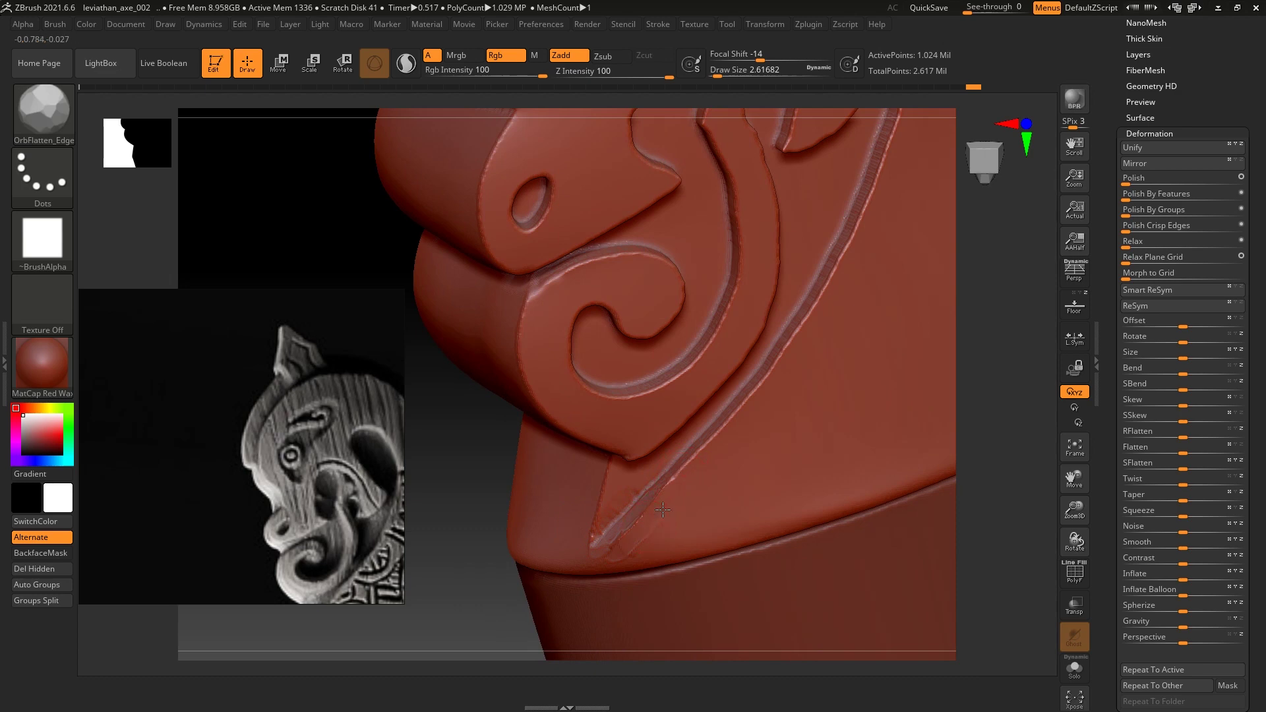
drag(457, 612, 426, 585)
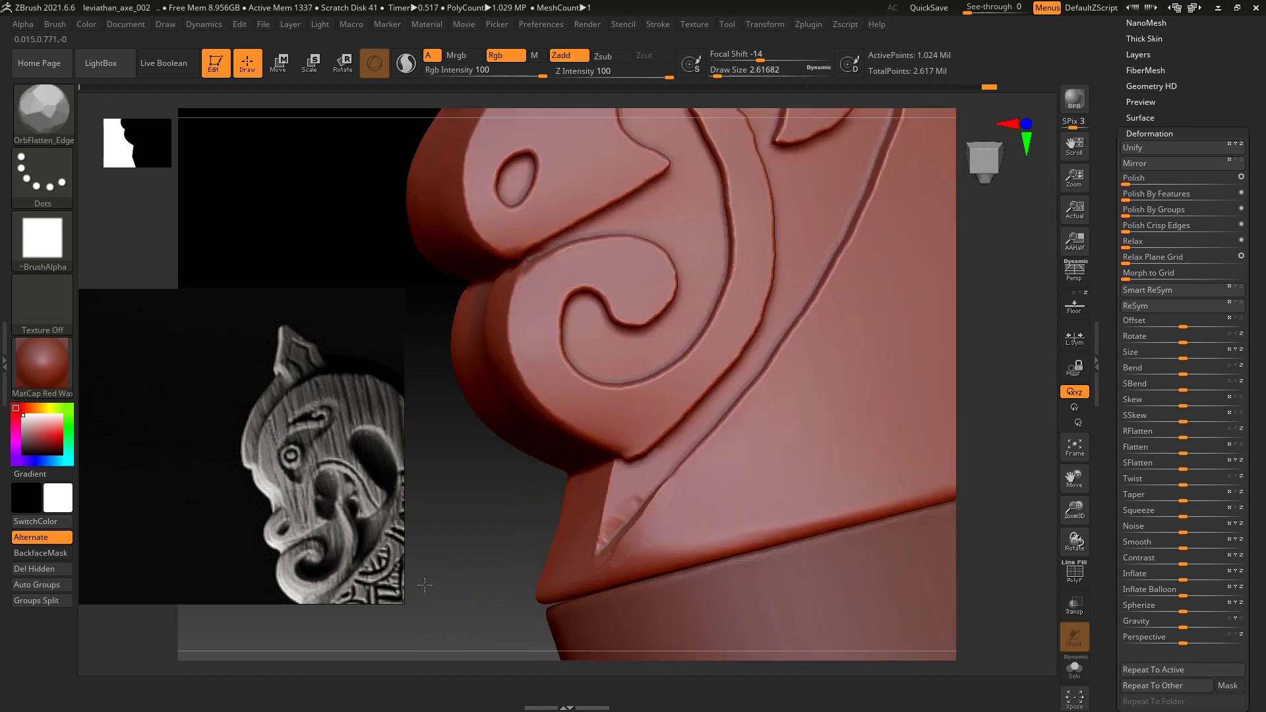
drag(612, 513, 616, 521)
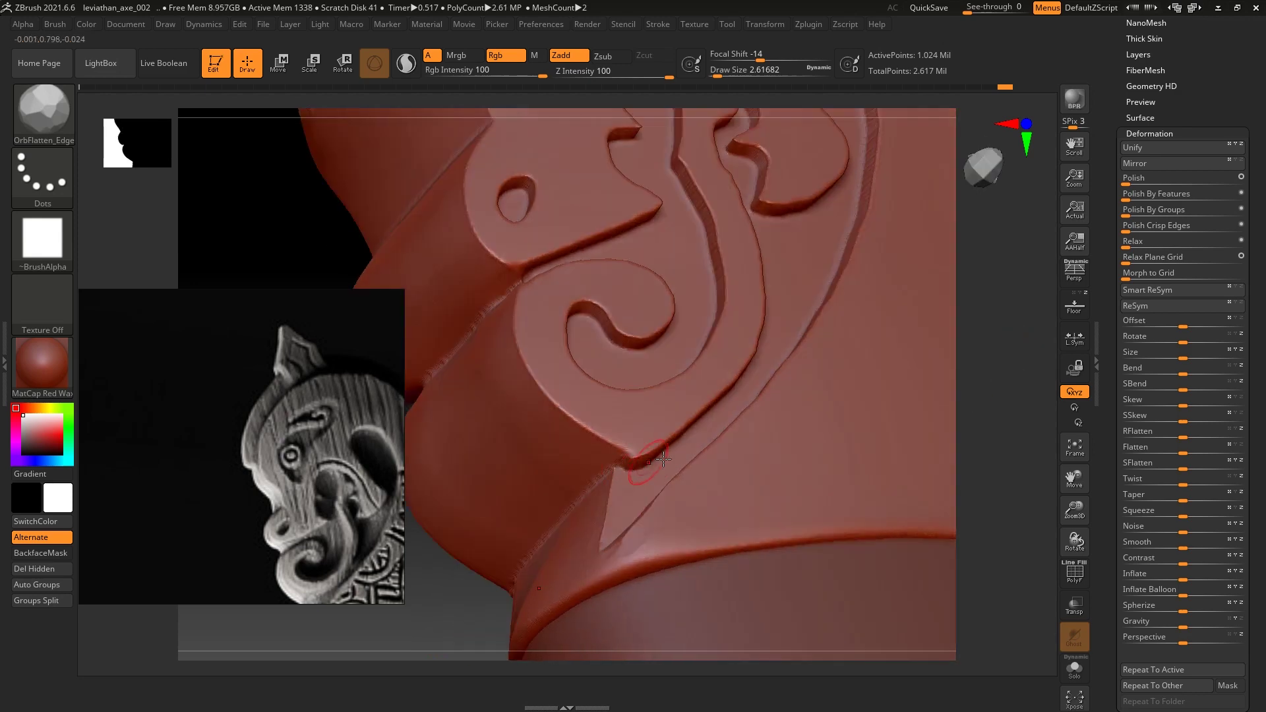
Resculpt the crease under the spiral after undoing the first attempt.
drag(639, 456, 623, 460)
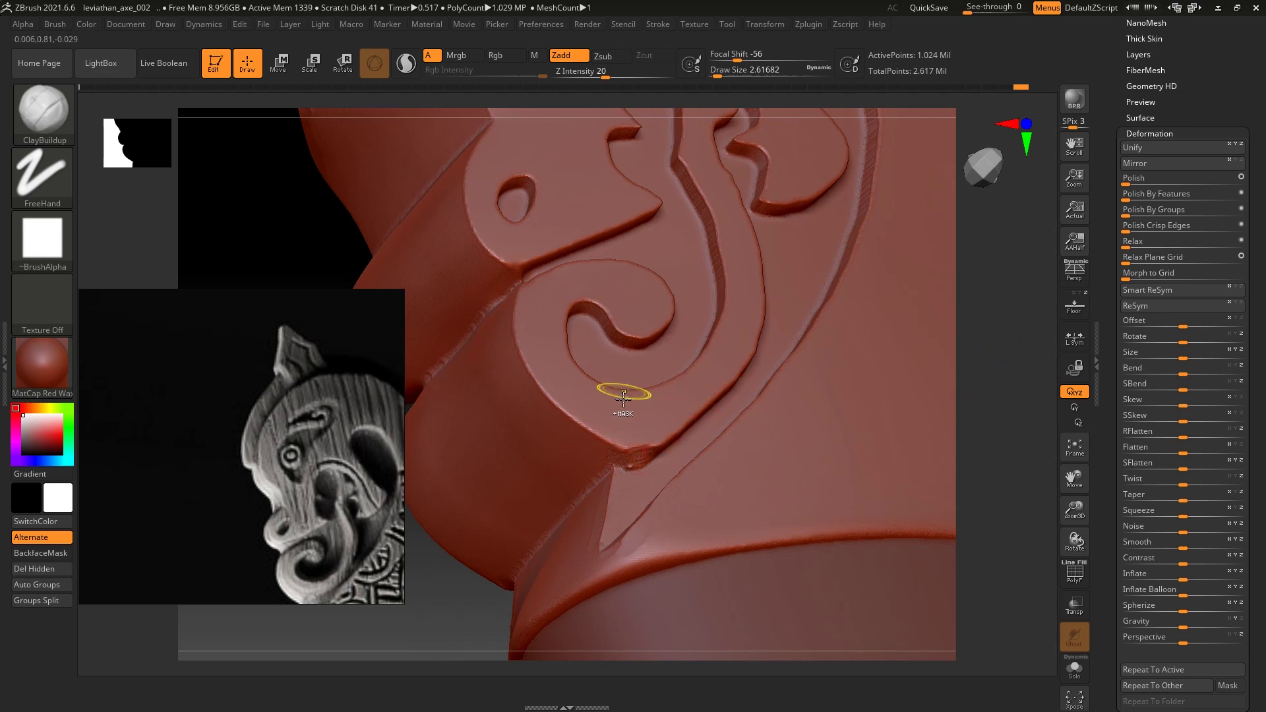
key(ctrl+z)
drag(618, 454, 622, 450)
drag(983, 404, 1007, 407)
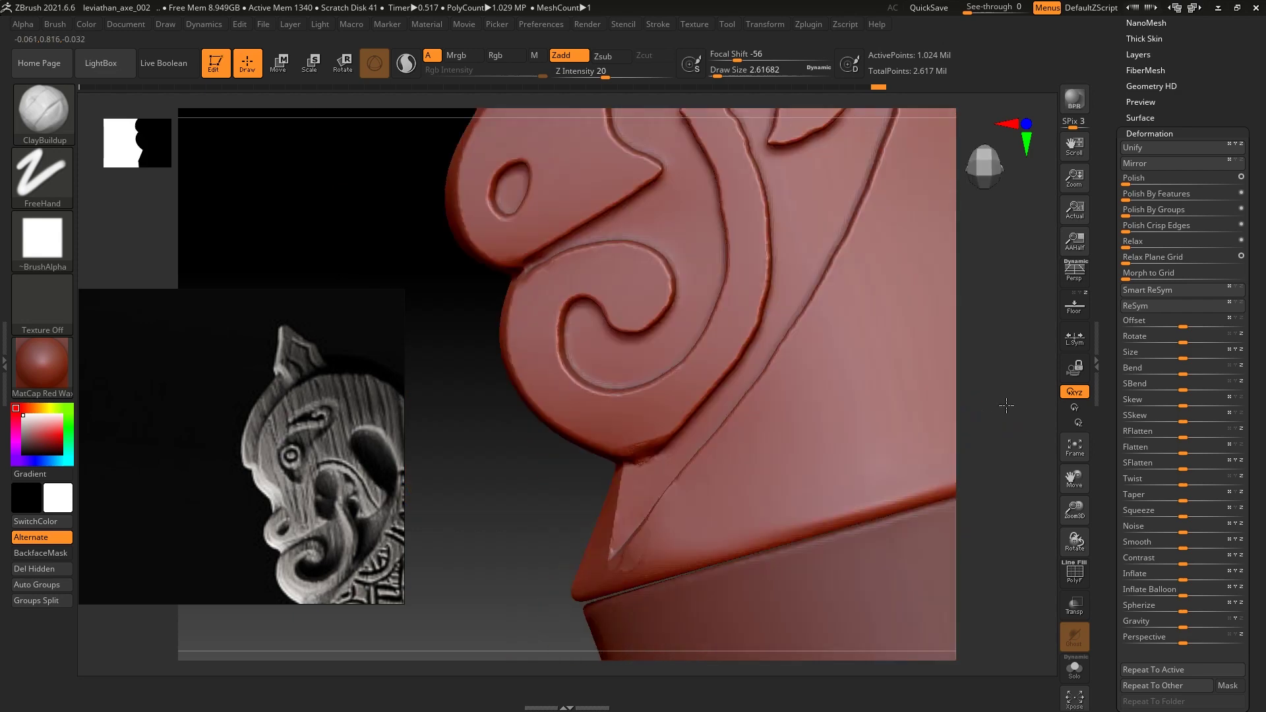
Switch to the Move brush and enlarge its draw size.
key(b)
key(m)
key(v)
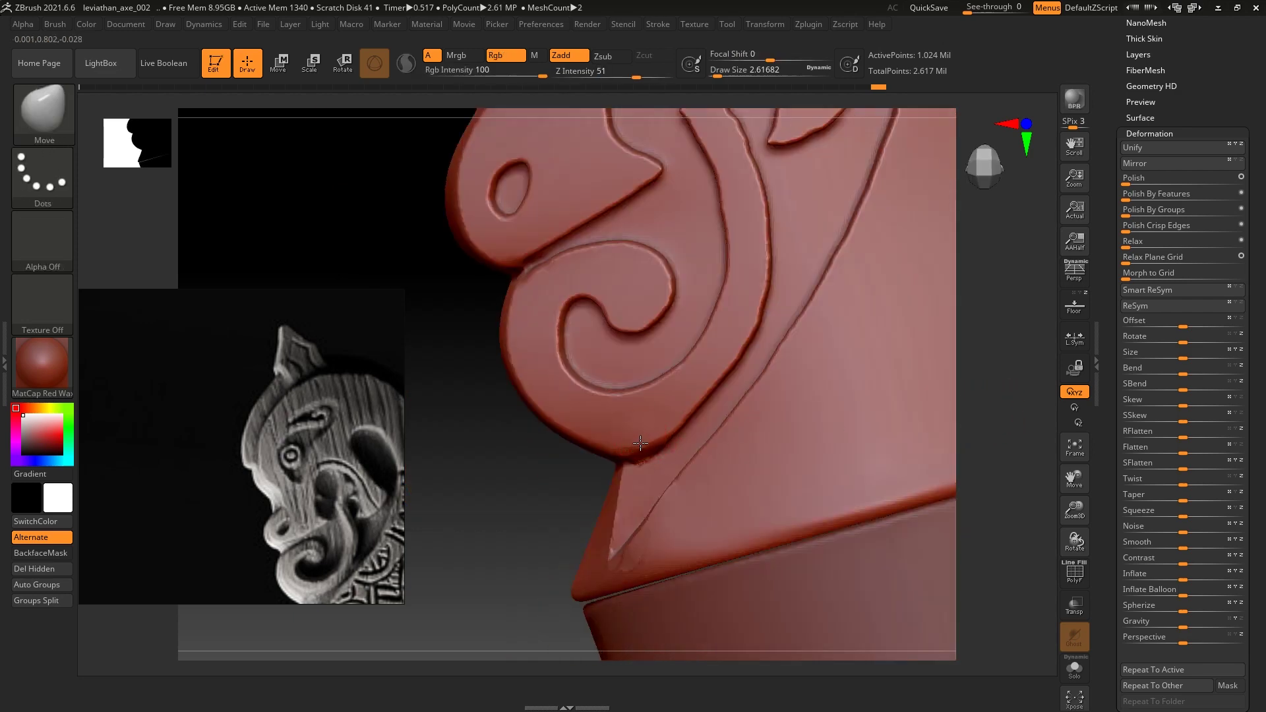
key(s)
key(s)
drag(643, 435, 648, 434)
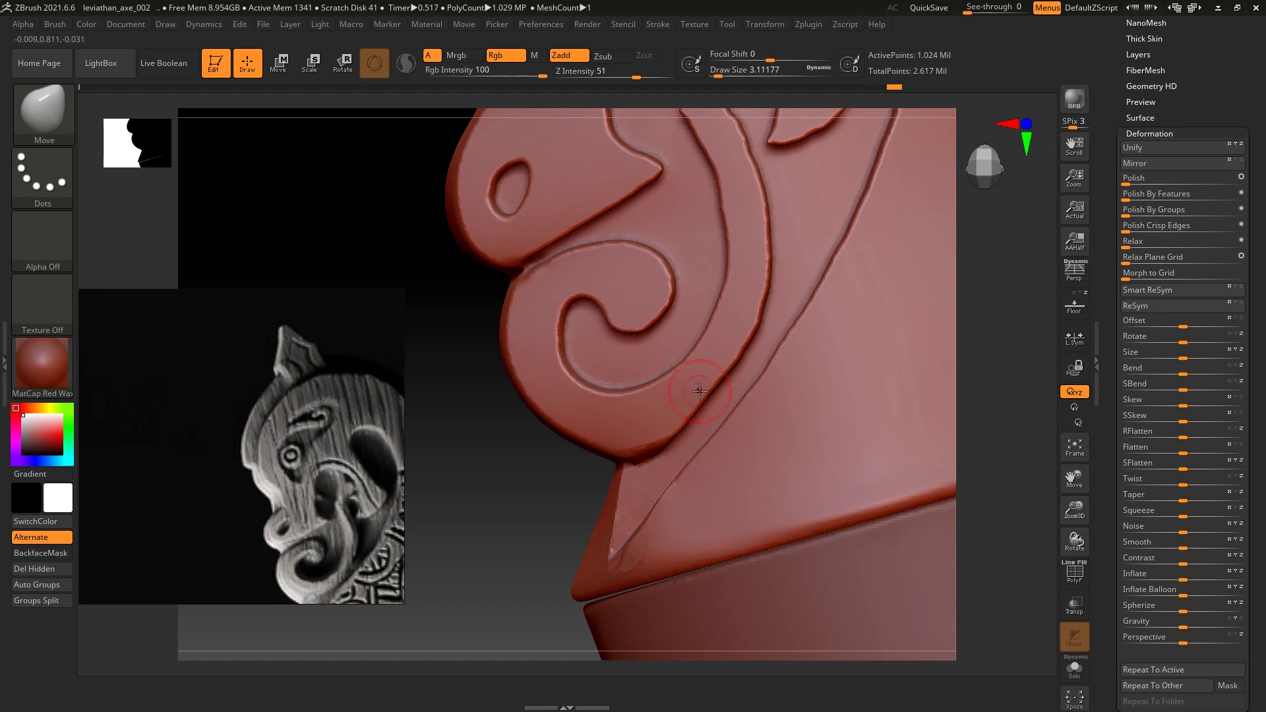
Orbit in on the junction under the scroll and enlarge the brush further.
mouse_move(1036, 432)
mouse_down()
mouse_move(1017, 286)
mouse_move(1017, 367)
mouse_move(1017, 282)
mouse_move(712, 395)
mouse_up()
key(s)
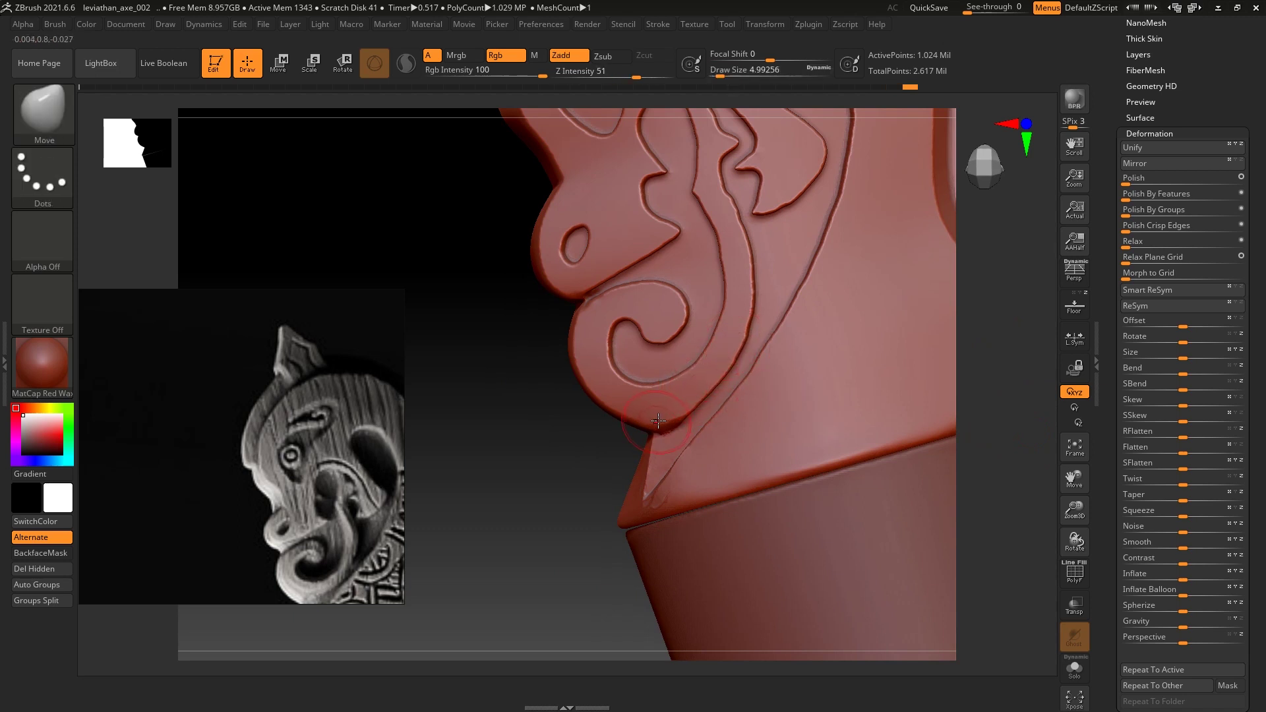
mouse_move(1018, 417)
mouse_down()
mouse_move(722, 451)
mouse_move(663, 442)
mouse_up()
key(s)
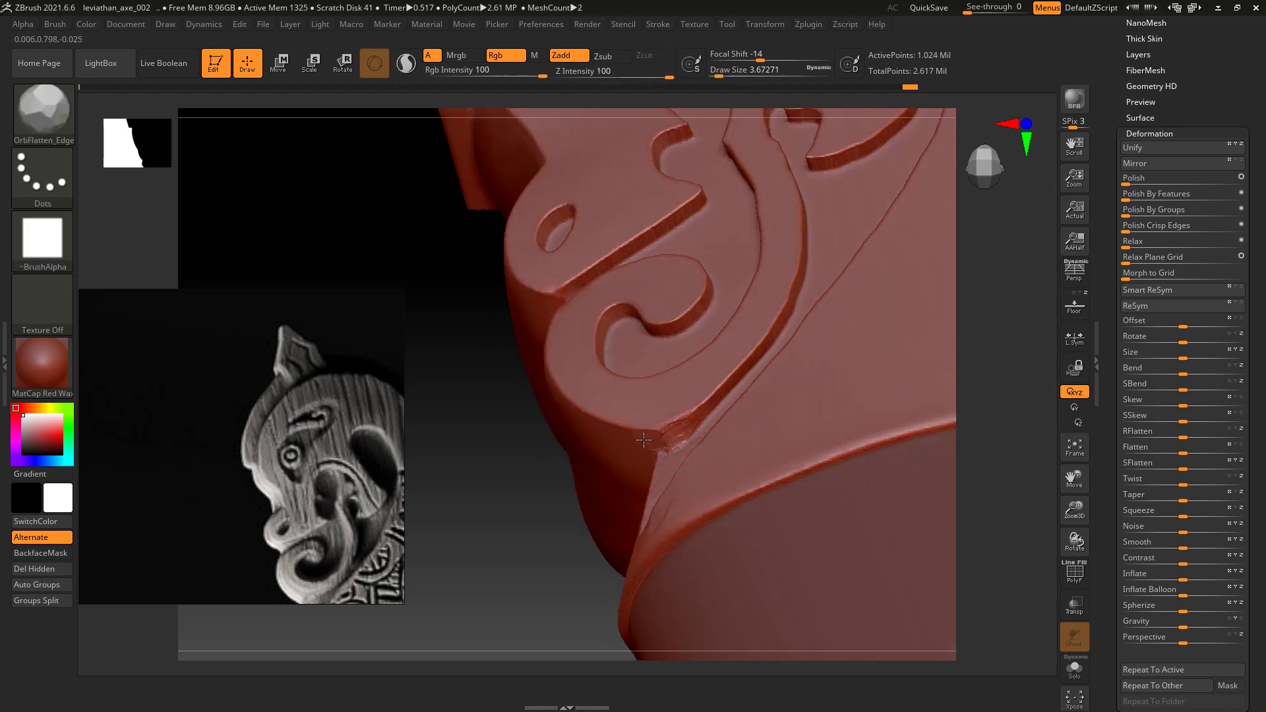
Polish the junction beneath the swirl with hPolish.
key(b)
key(h)
key(p)
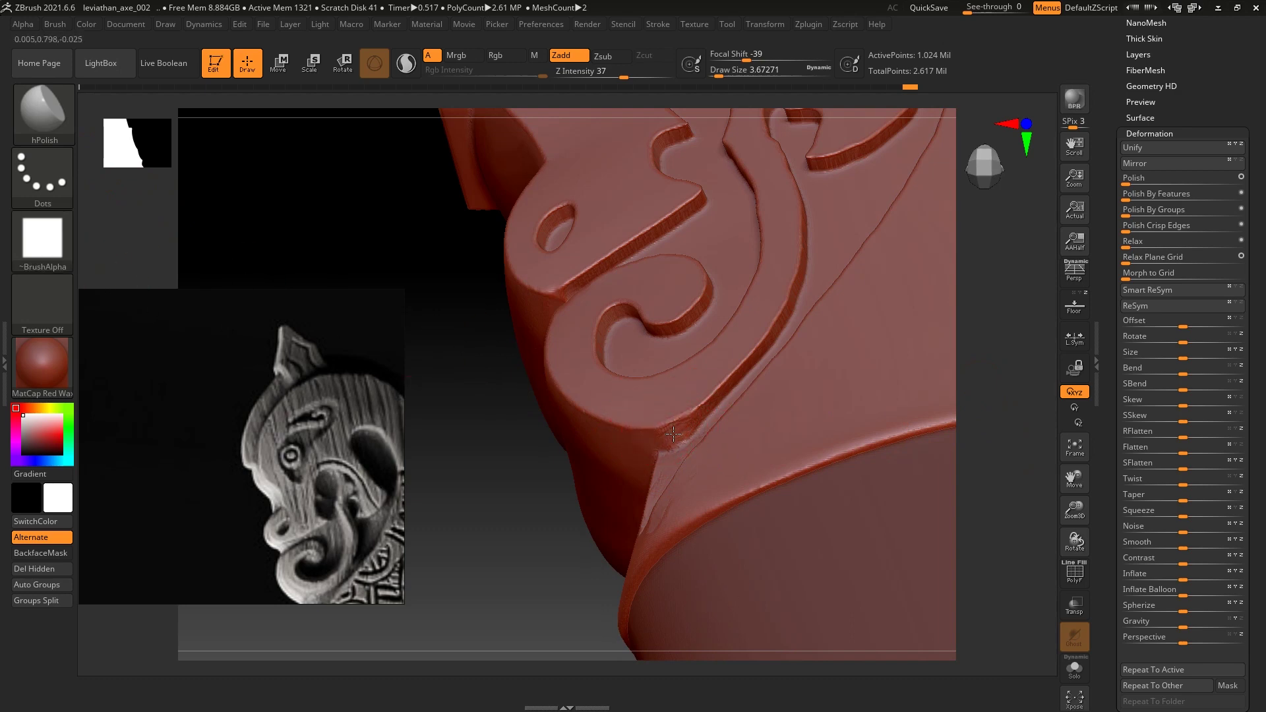
drag(725, 394, 705, 410)
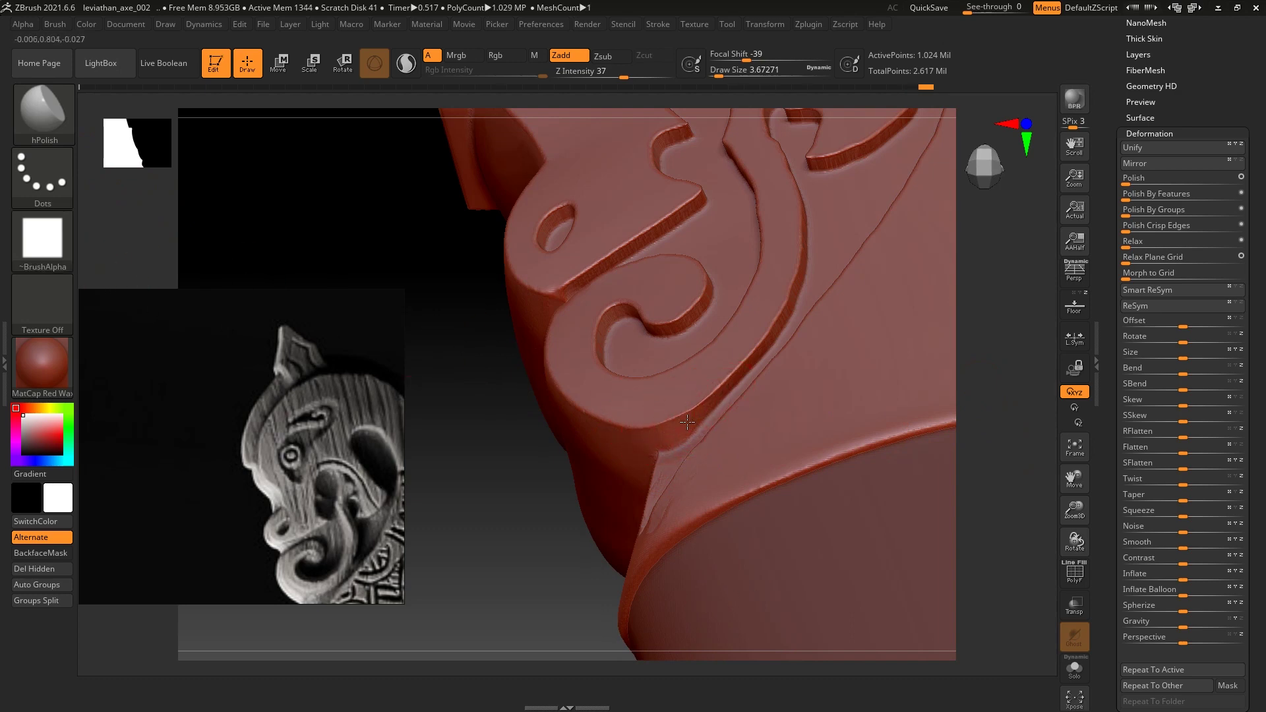
mouse_move(1032, 396)
mouse_down()
mouse_move(1000, 393)
mouse_move(1011, 429)
mouse_move(989, 422)
mouse_up()
Orbit to the side of the axe head while cycling from Move to OrbFlatten_Edge.
key(b)
key(m)
key(v)
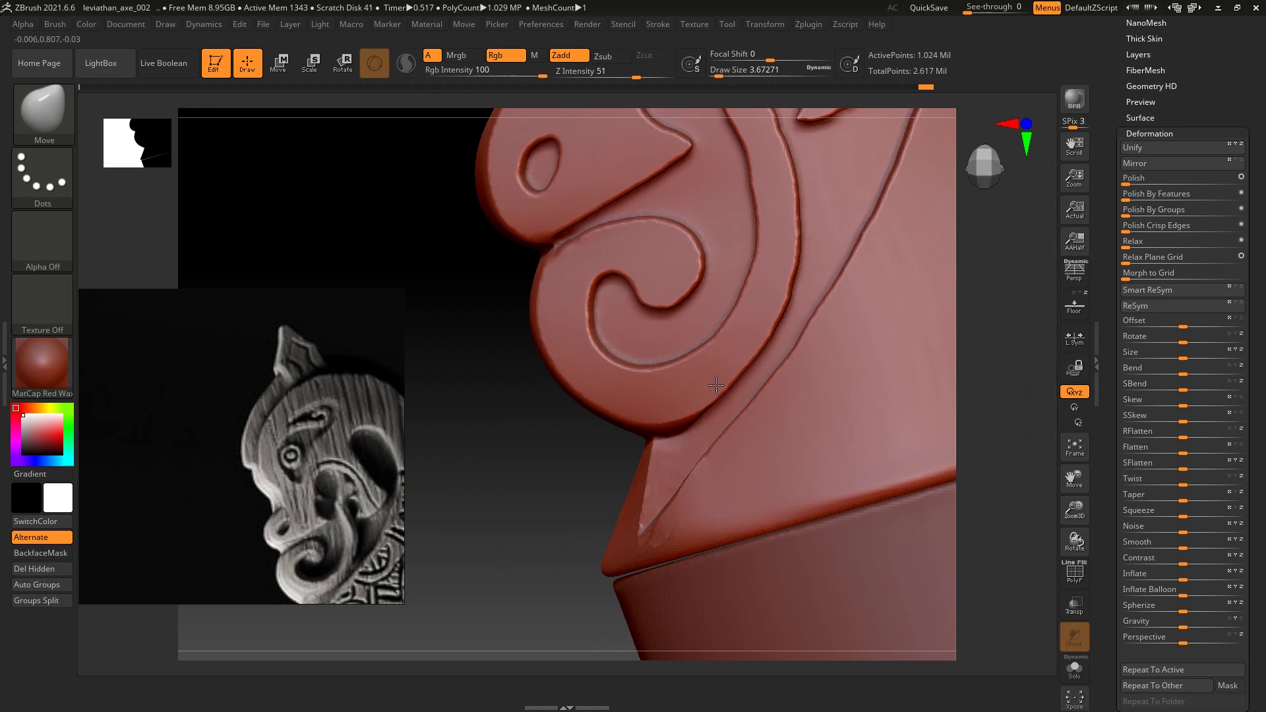
drag(995, 368, 858, 402)
key(b)
key(o)
key(f)
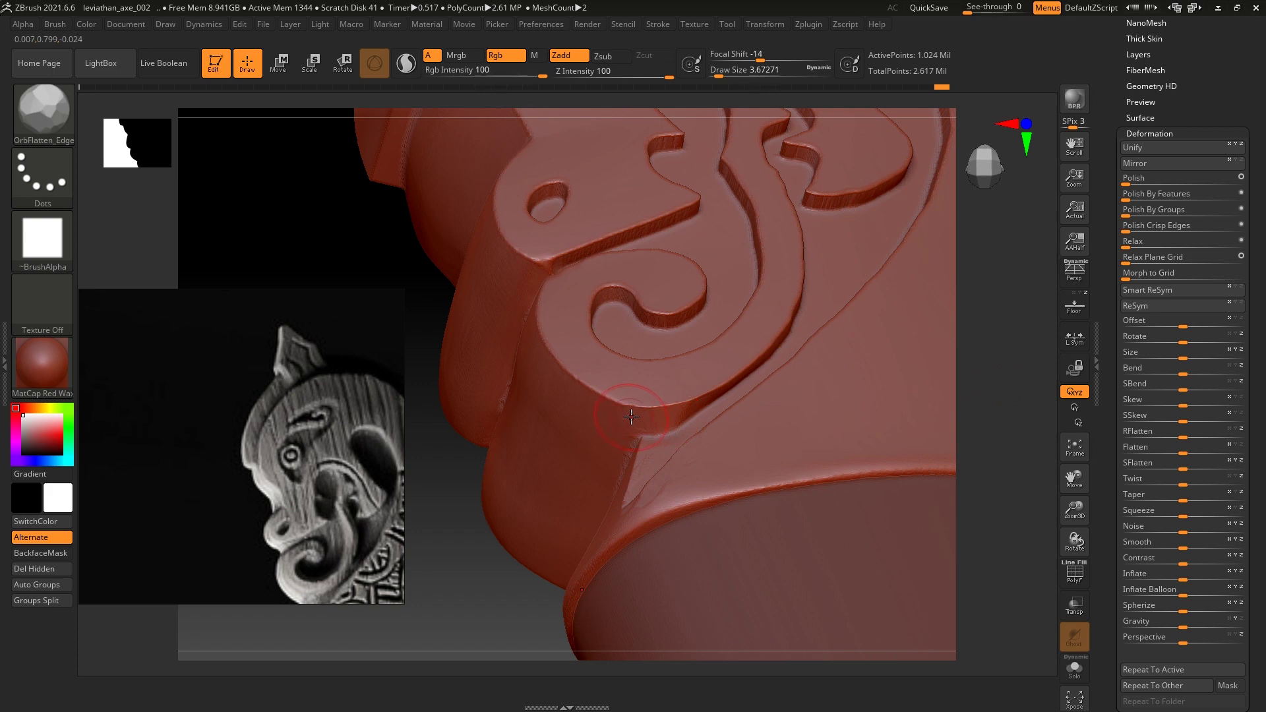
Flatten the junction edge below the swirl with OrbFlatten_Edge.
key(b)
key(h)
key(p)
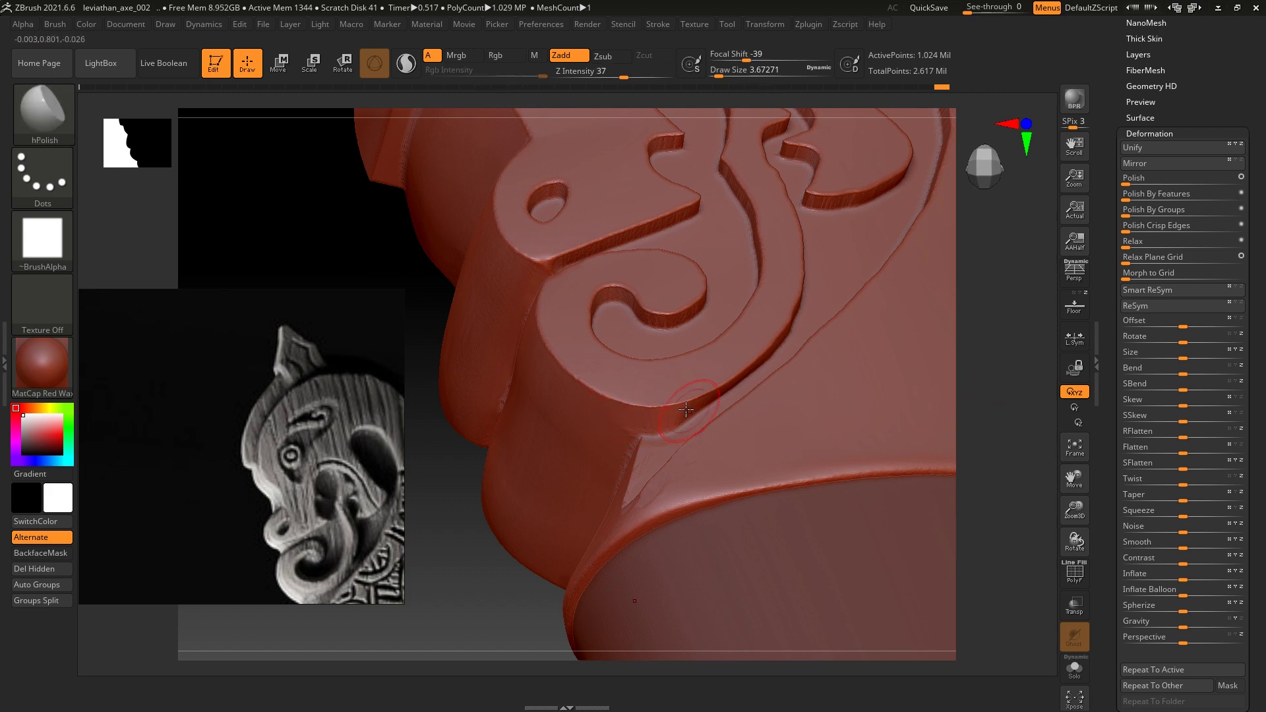
drag(993, 392, 769, 444)
key(b)
key(o)
key(f)
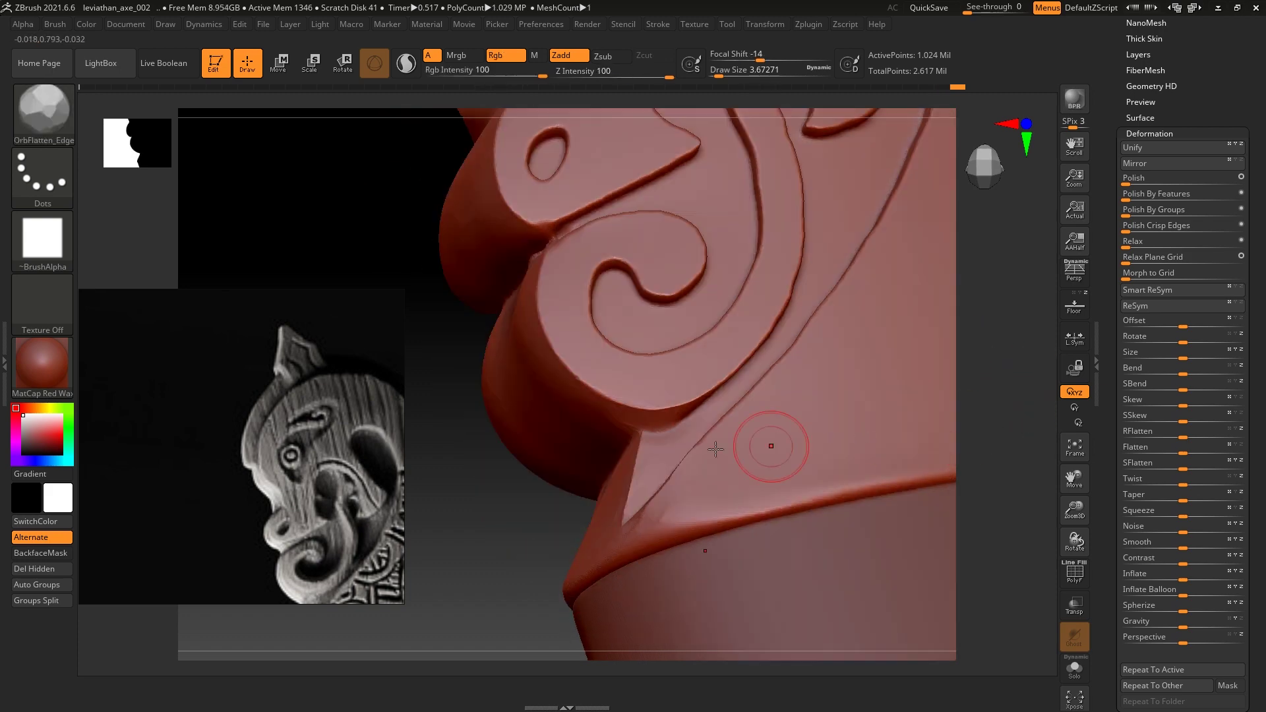
drag(656, 443, 693, 426)
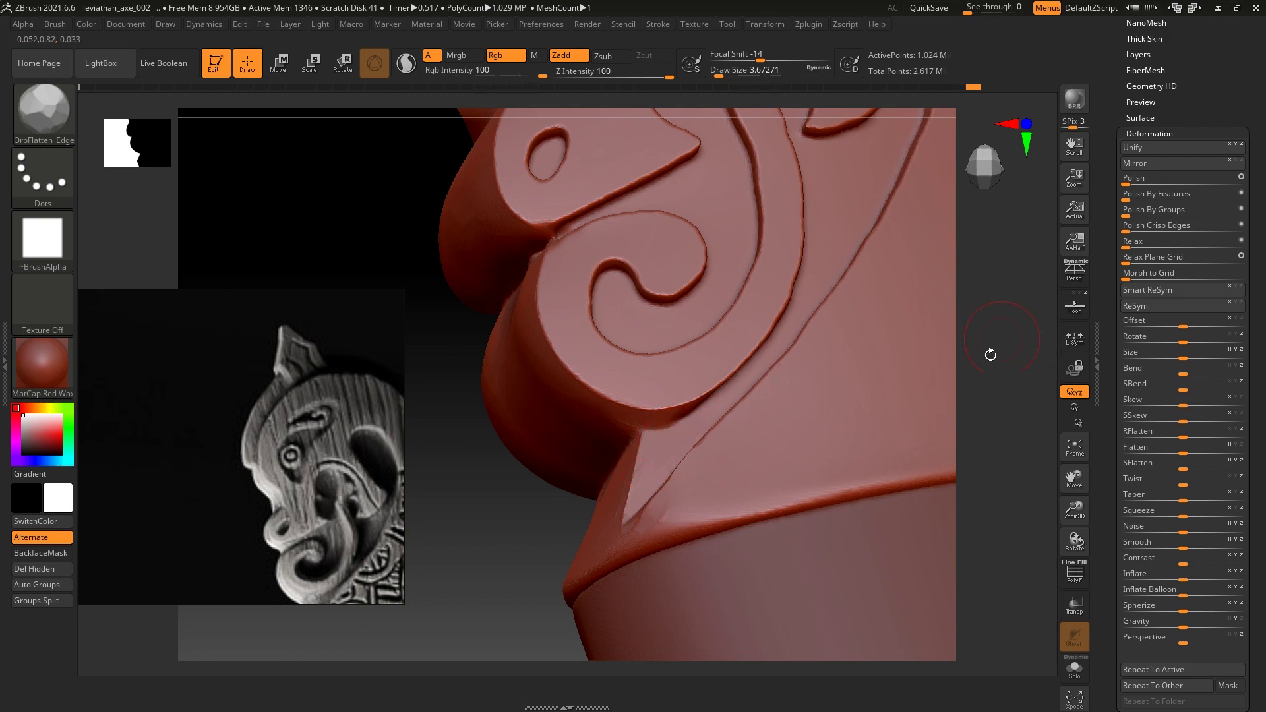
Lower the draw size and hPolish along the ridge edge at the junction.
drag(1004, 391, 678, 453)
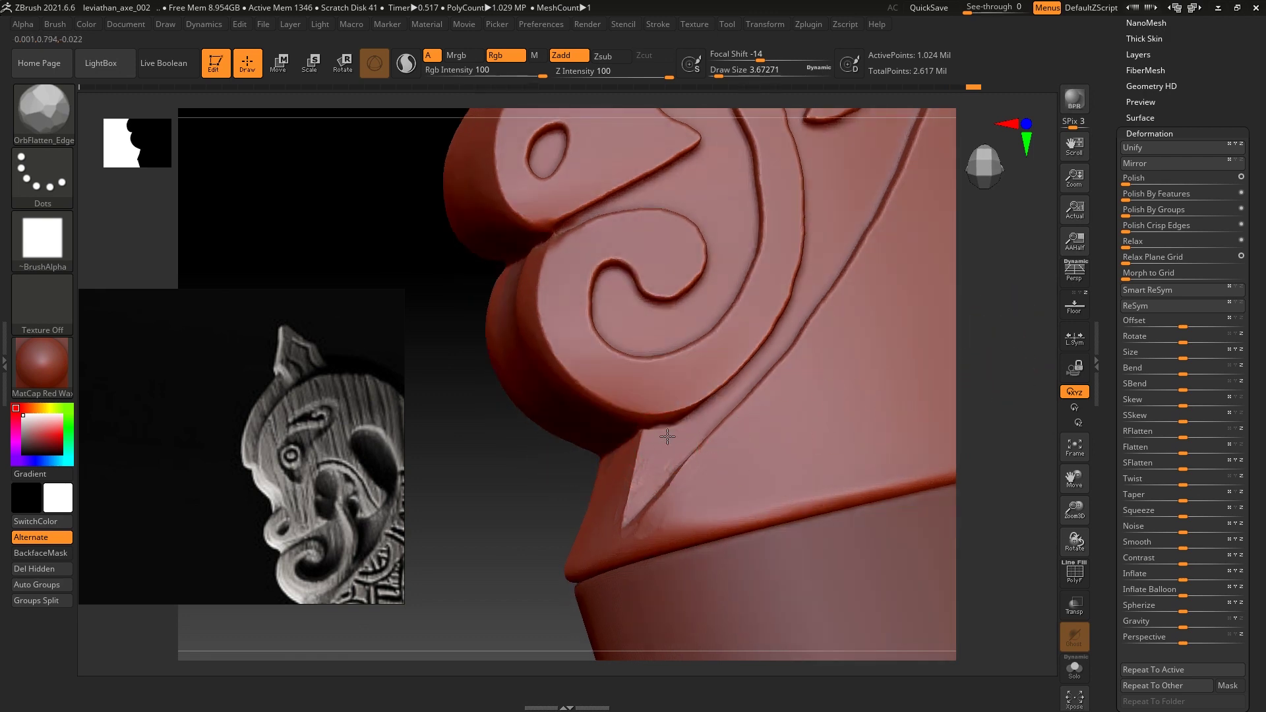
drag(994, 389, 673, 417)
key(ctrl)
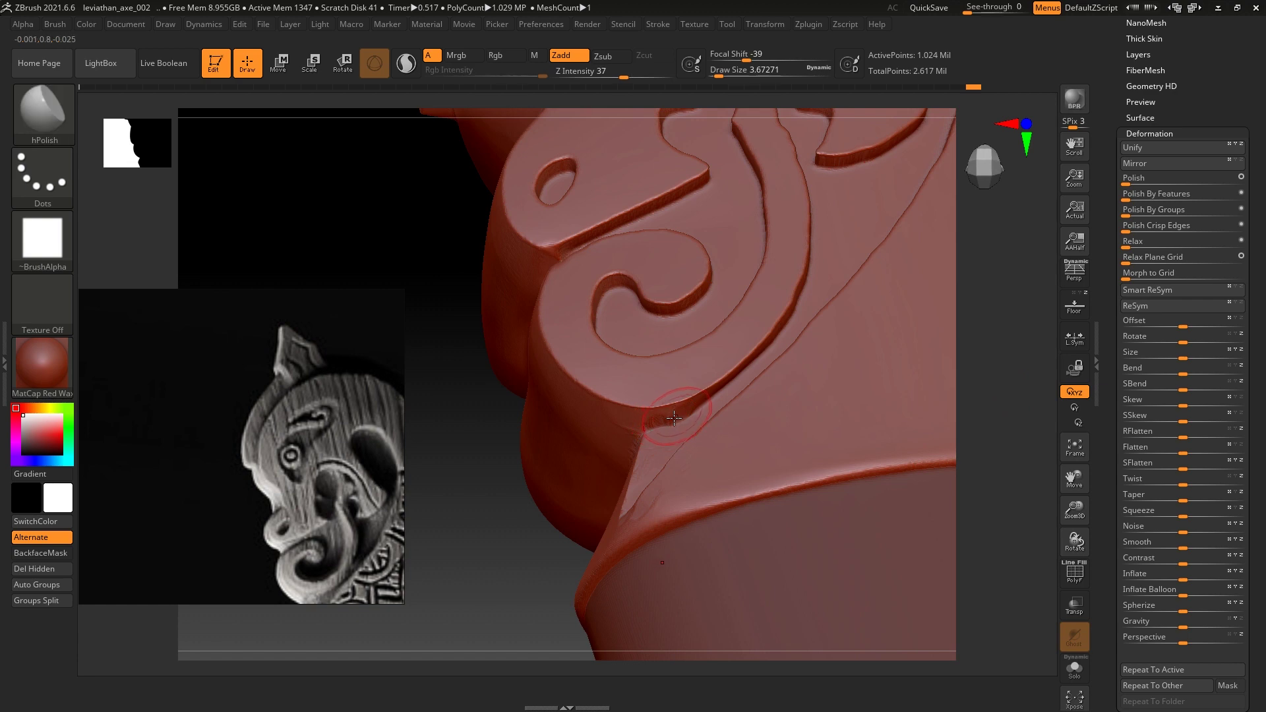
key(ctrl)
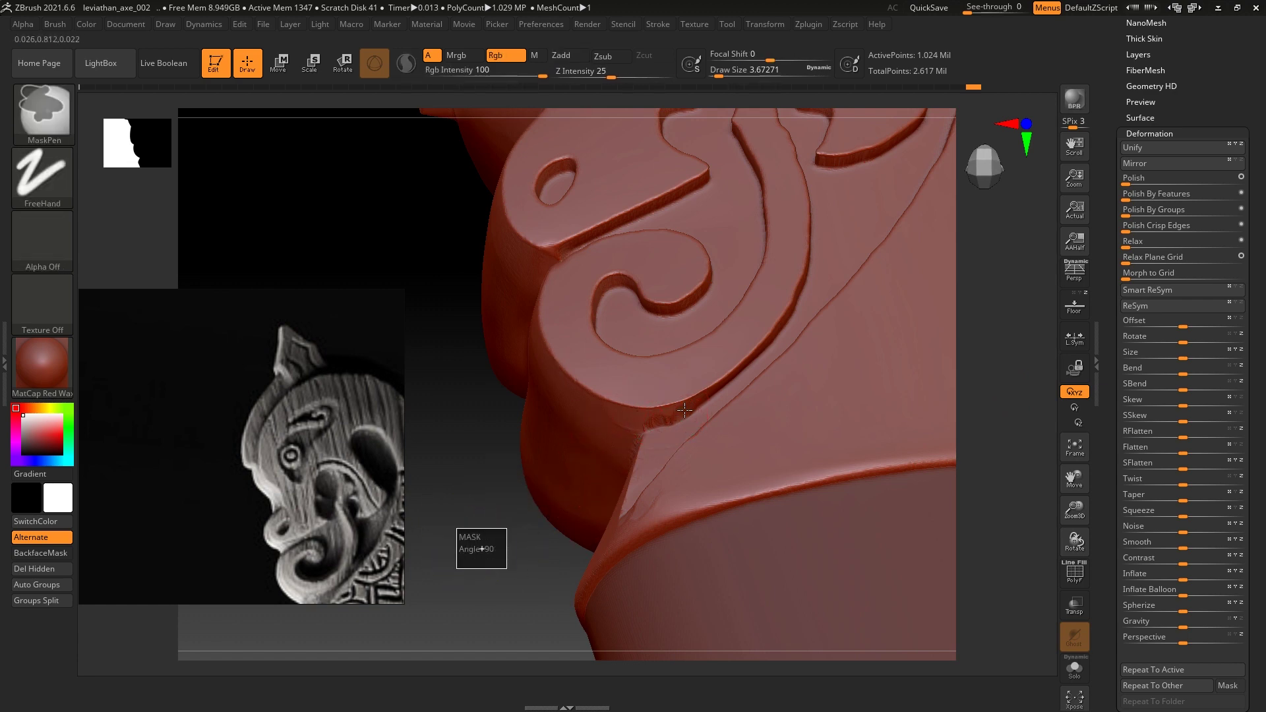
key(s)
click(671, 414)
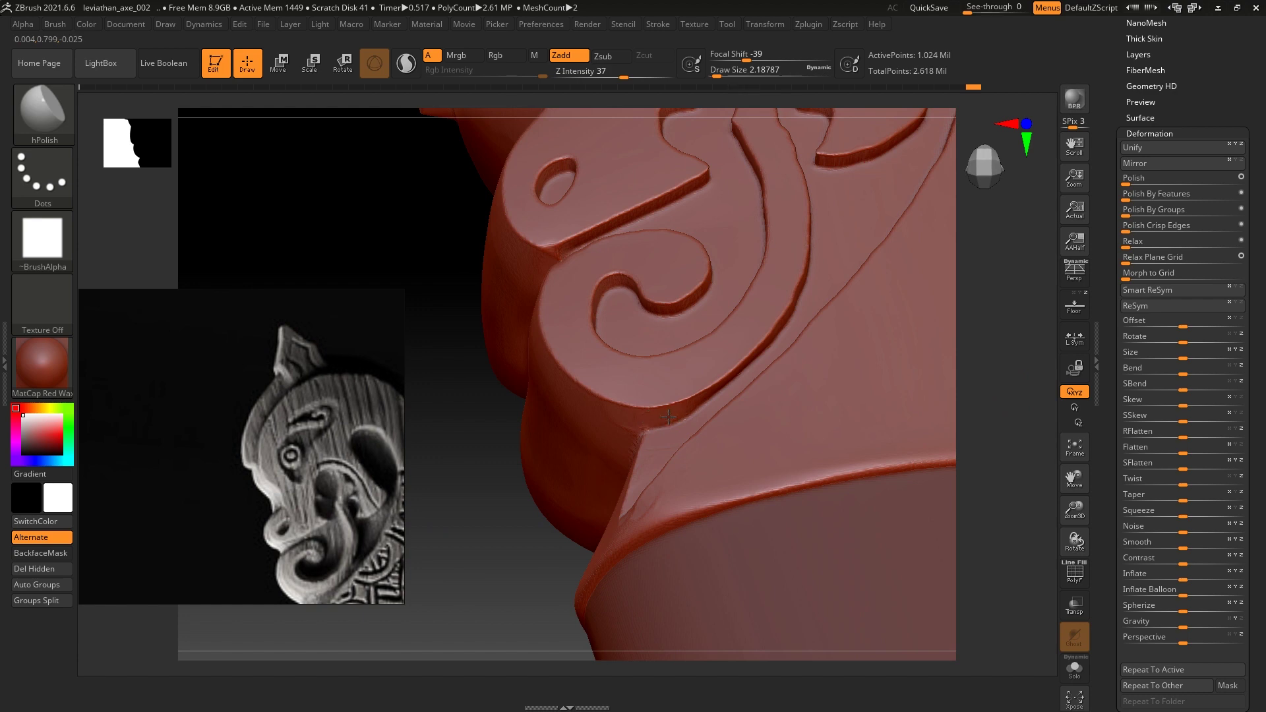
drag(695, 402, 647, 416)
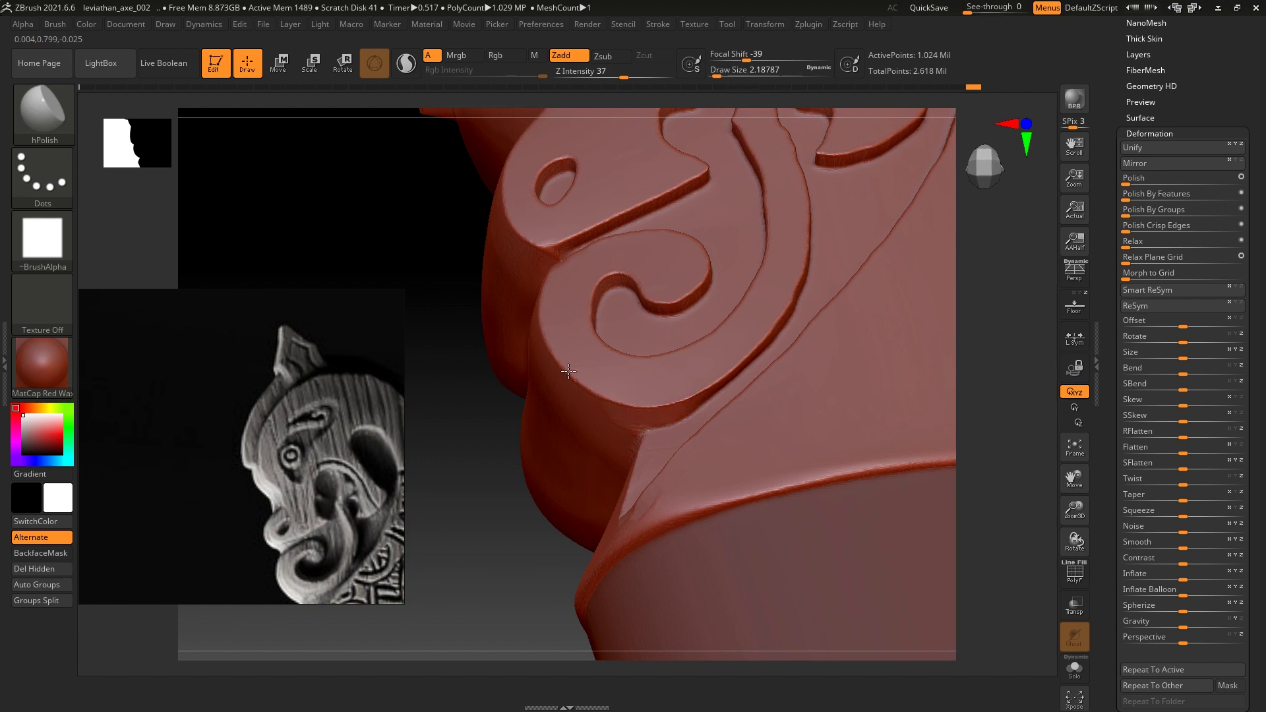
Zoom in on the carved spiral, cycling through Move and hPolish brushes.
mouse_move(1015, 396)
mouse_down()
mouse_move(1039, 414)
mouse_move(682, 417)
mouse_up()
key(b)
key(m)
key(v)
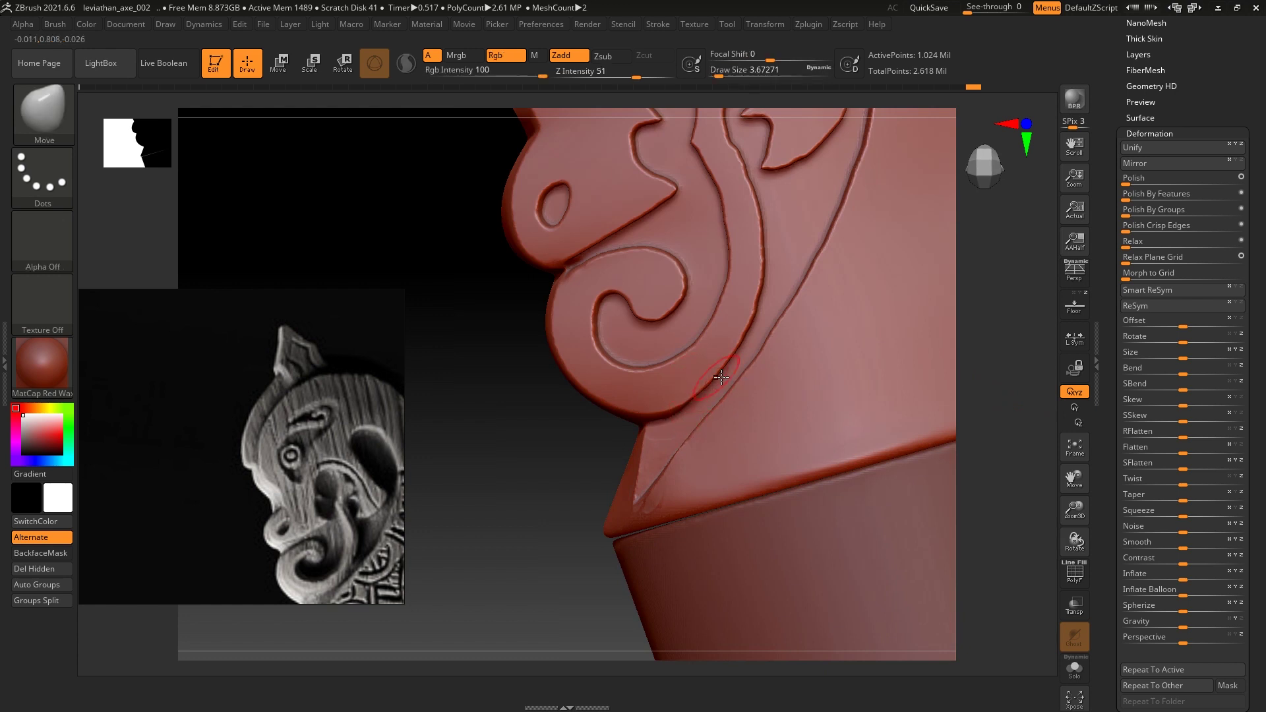
mouse_move(1045, 371)
mouse_down()
mouse_move(1020, 327)
mouse_move(720, 383)
mouse_up()
key(b)
key(h)
key(p)
Orbit around the spiral to inspect its upper-left edge and the whole head.
mouse_move(1017, 368)
shift+mouse_down()
mouse_move(1003, 390)
mouse_move(995, 365)
mouse_move(1018, 396)
mouse_move(1008, 386)
shift+mouse_up()
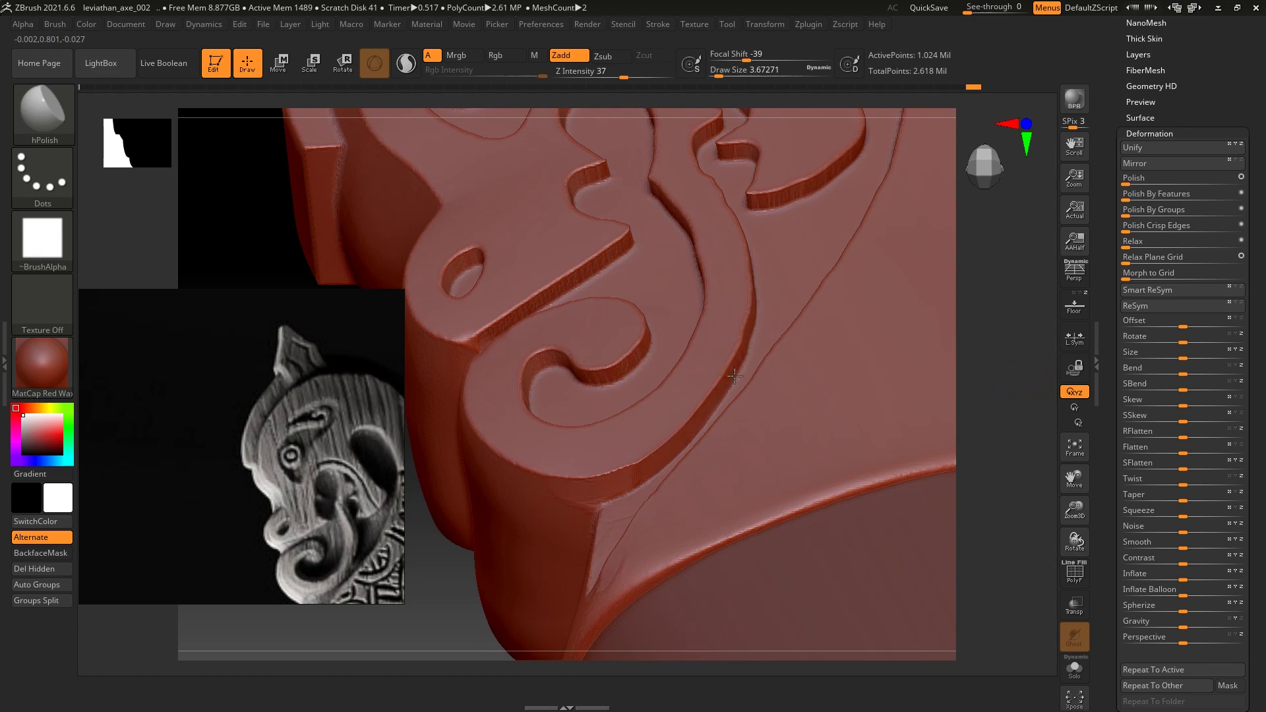
mouse_move(995, 327)
mouse_down()
mouse_move(1037, 362)
mouse_move(907, 409)
mouse_up()
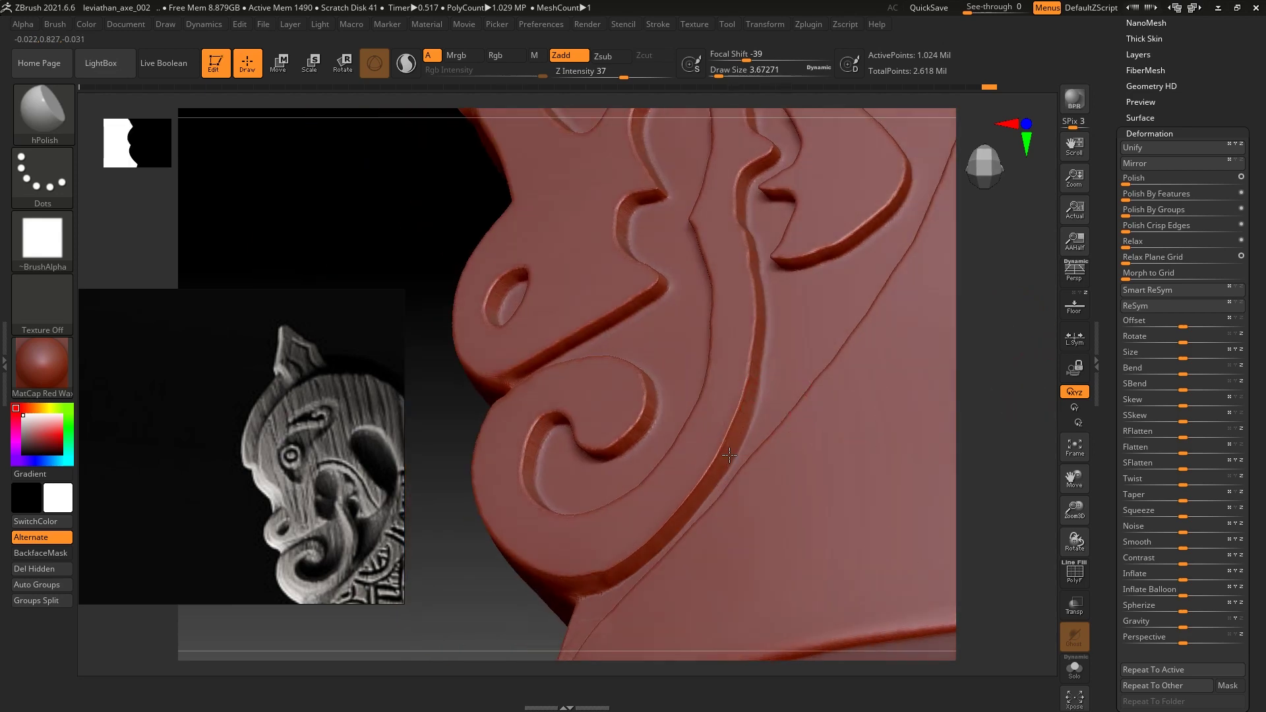
drag(762, 342, 617, 540)
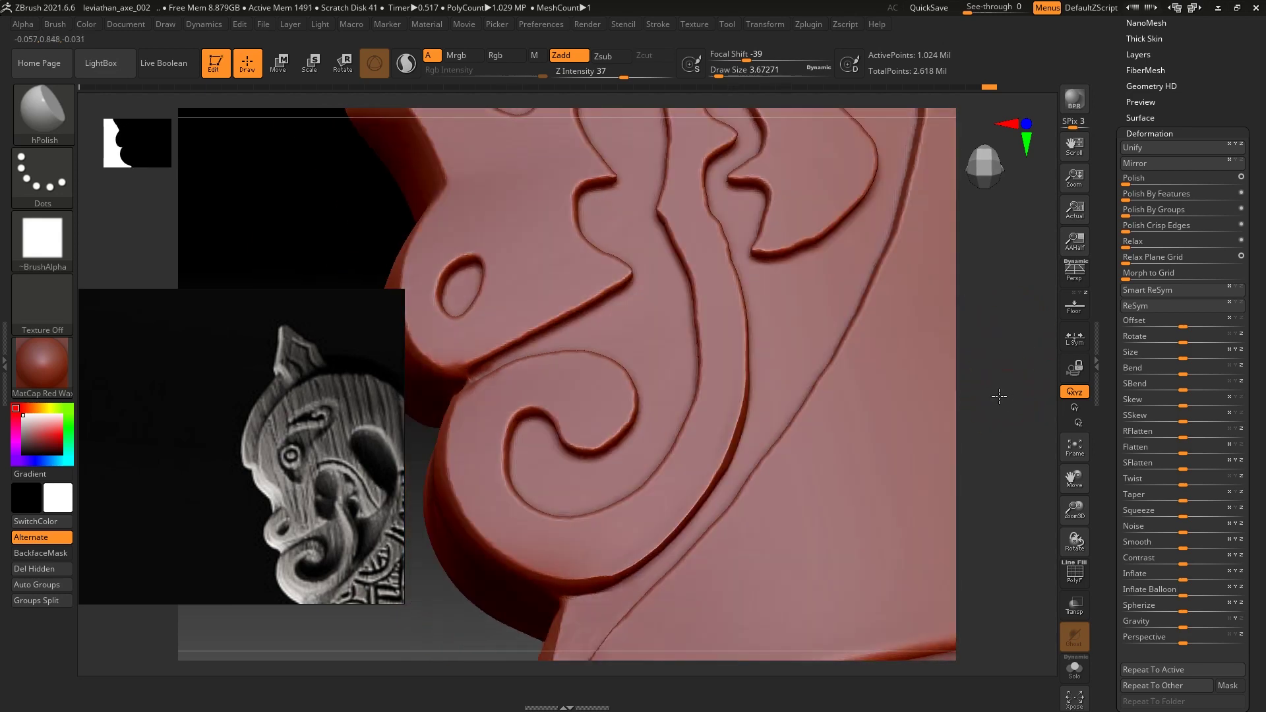
key(1)
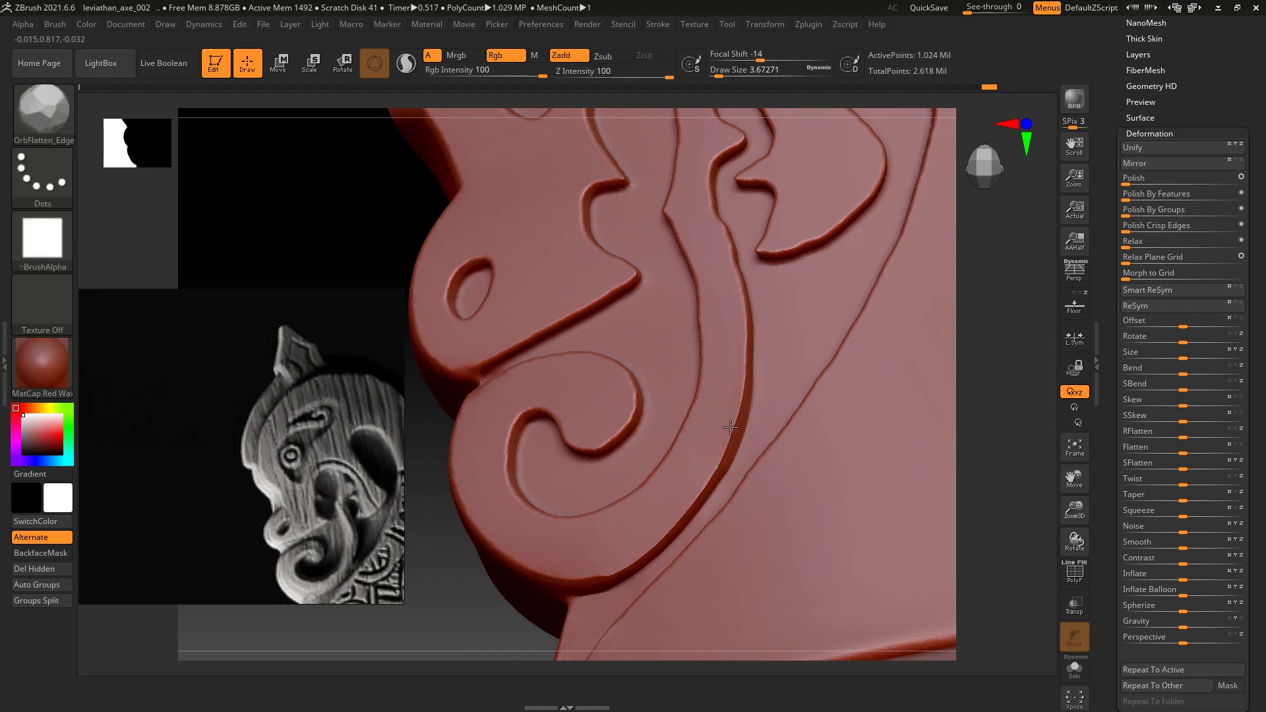
mouse_move(976, 369)
mouse_down()
mouse_move(1012, 388)
mouse_move(804, 495)
mouse_up()
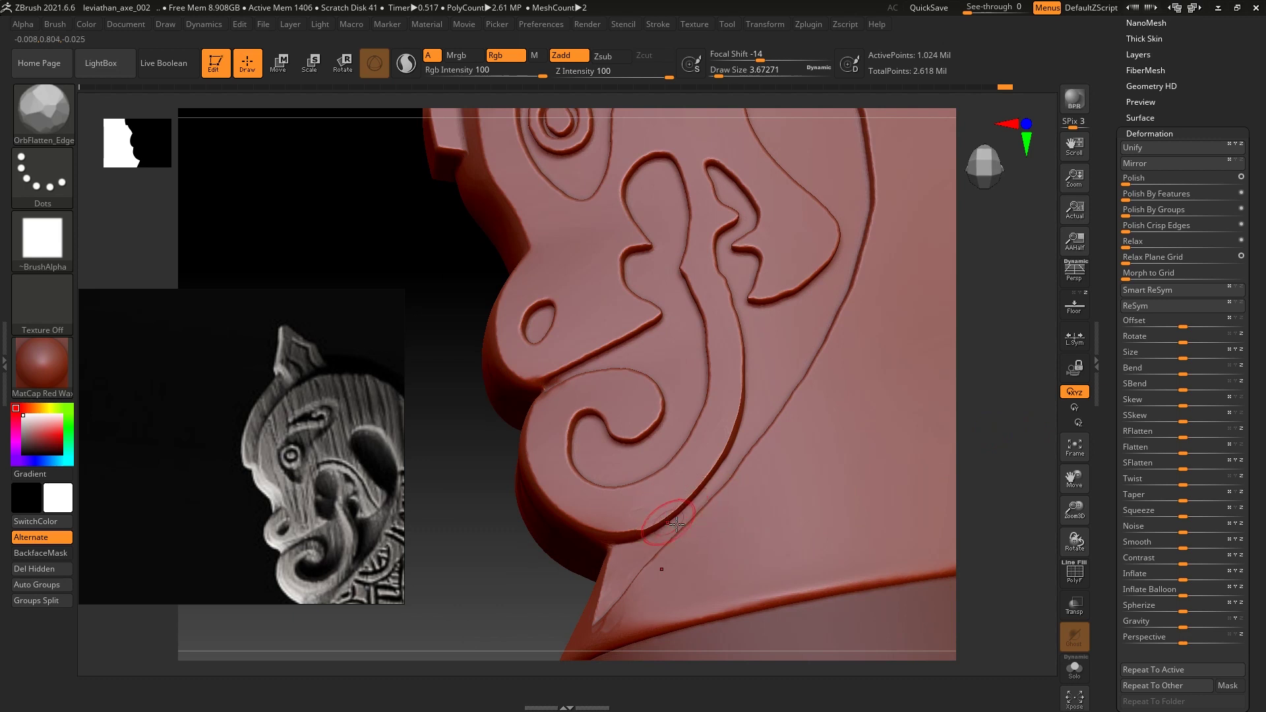
drag(988, 446, 1015, 448)
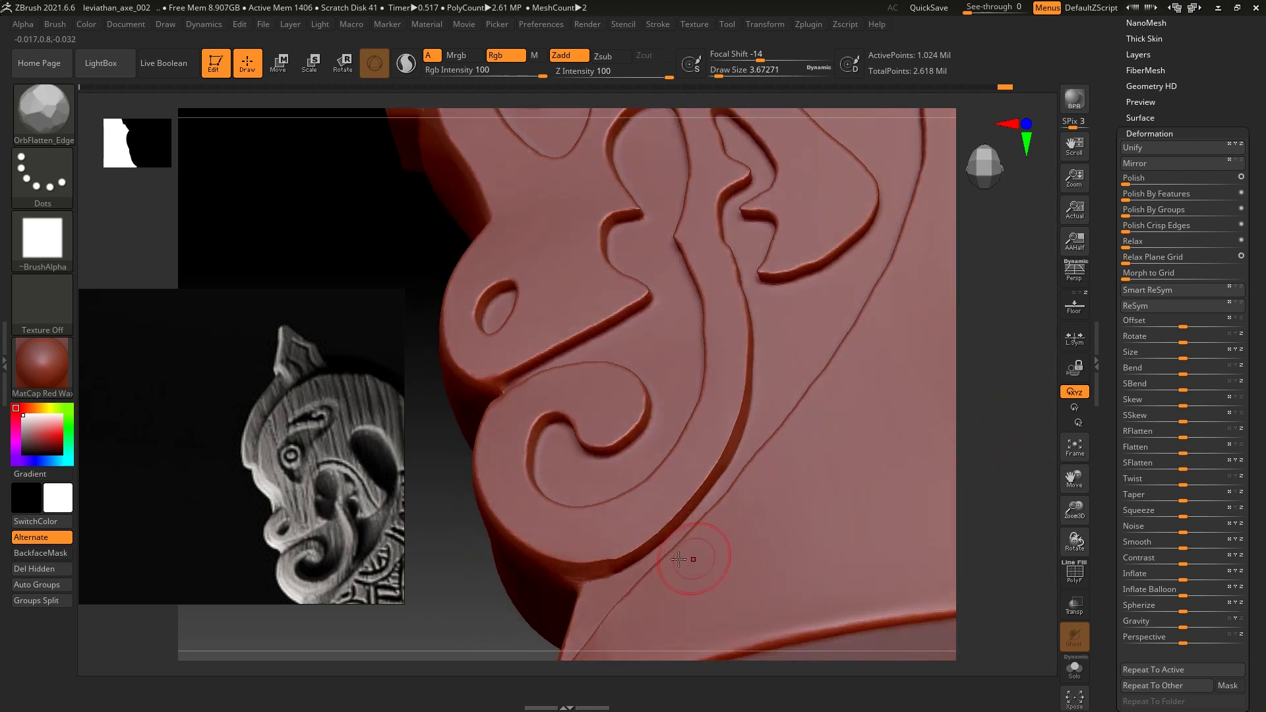
Flatten two spots along the groove edge below the spiral with OrbFlatten_Edge.
key(b)
key(h)
key(p)
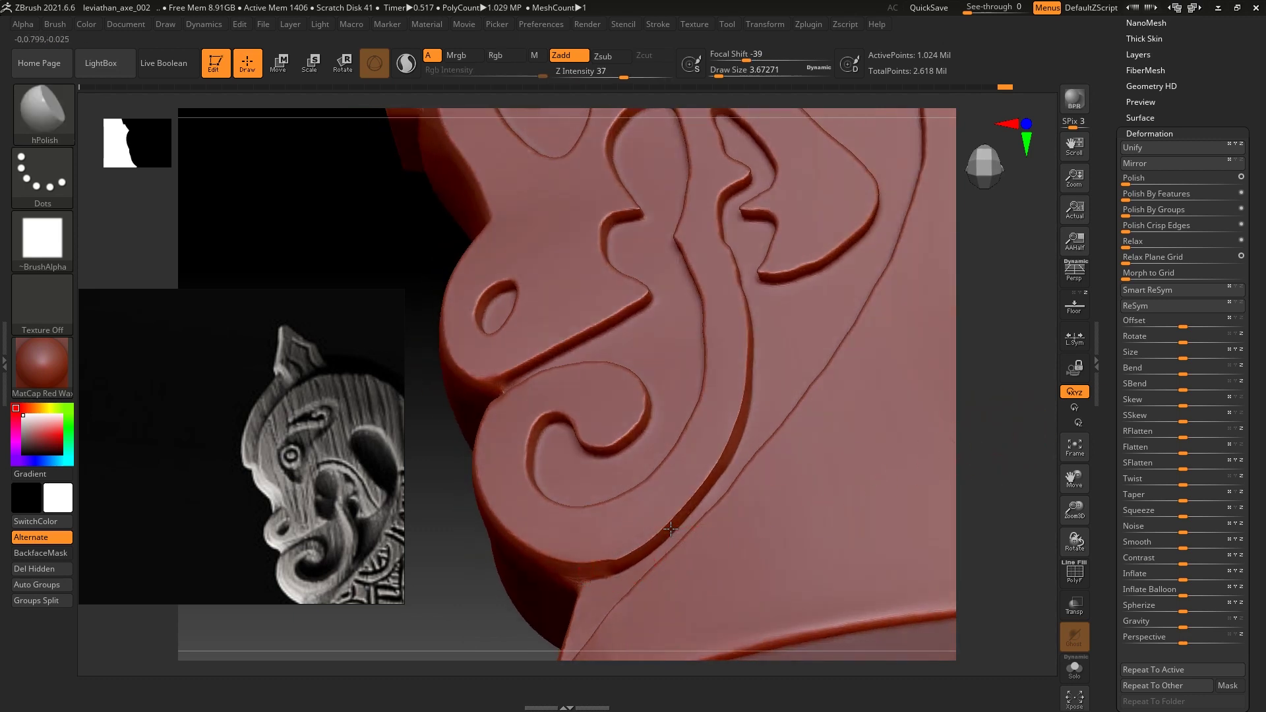
key(b)
key(o)
key(f)
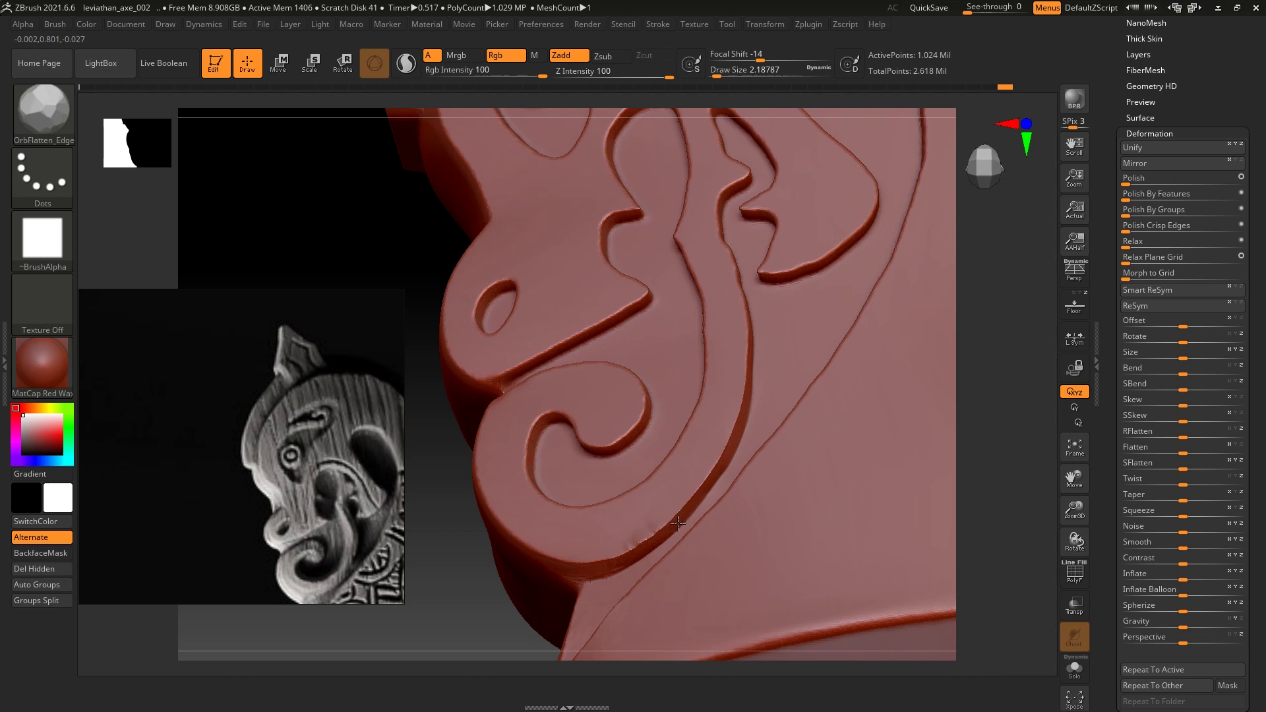
drag(703, 492, 707, 491)
mouse_move(1006, 418)
mouse_down()
mouse_move(908, 465)
mouse_move(693, 489)
mouse_up()
drag(629, 552, 653, 543)
Zoom out and pan over the carving, moving from Move to ClayBuildup.
mouse_move(962, 423)
mouse_down()
mouse_move(990, 364)
mouse_move(746, 468)
mouse_up()
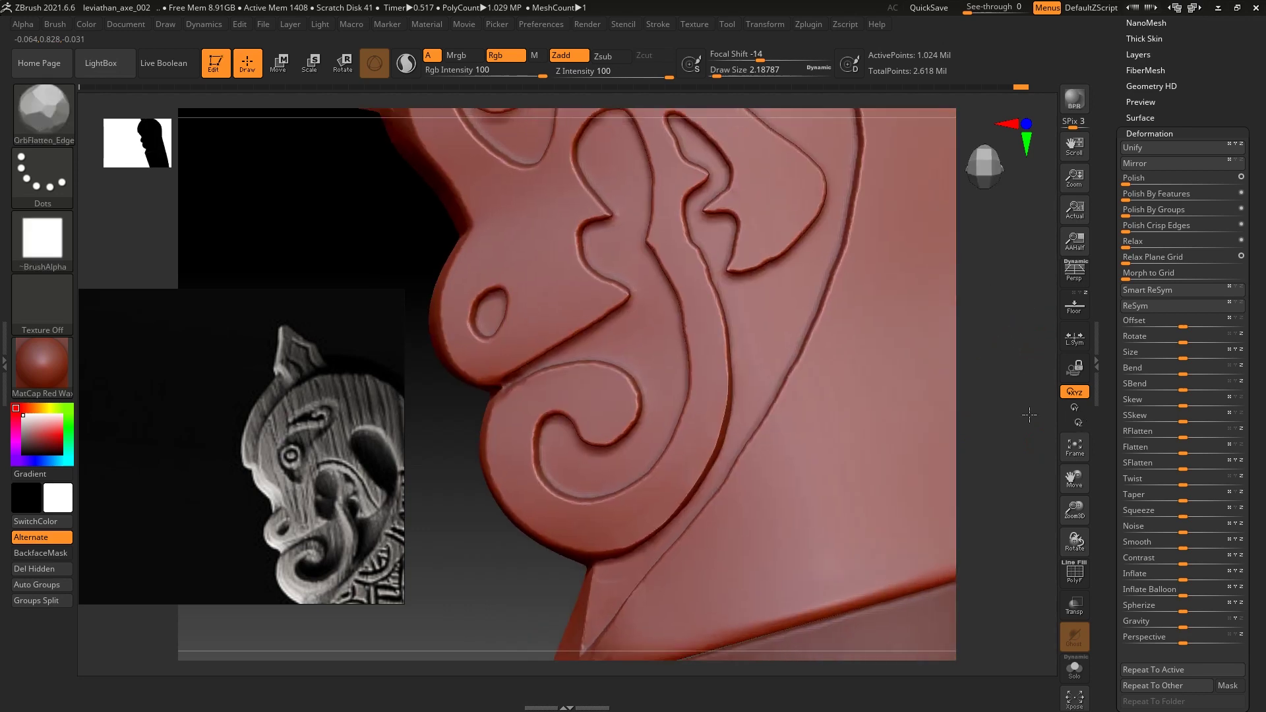
key(b)
key(m)
key(v)
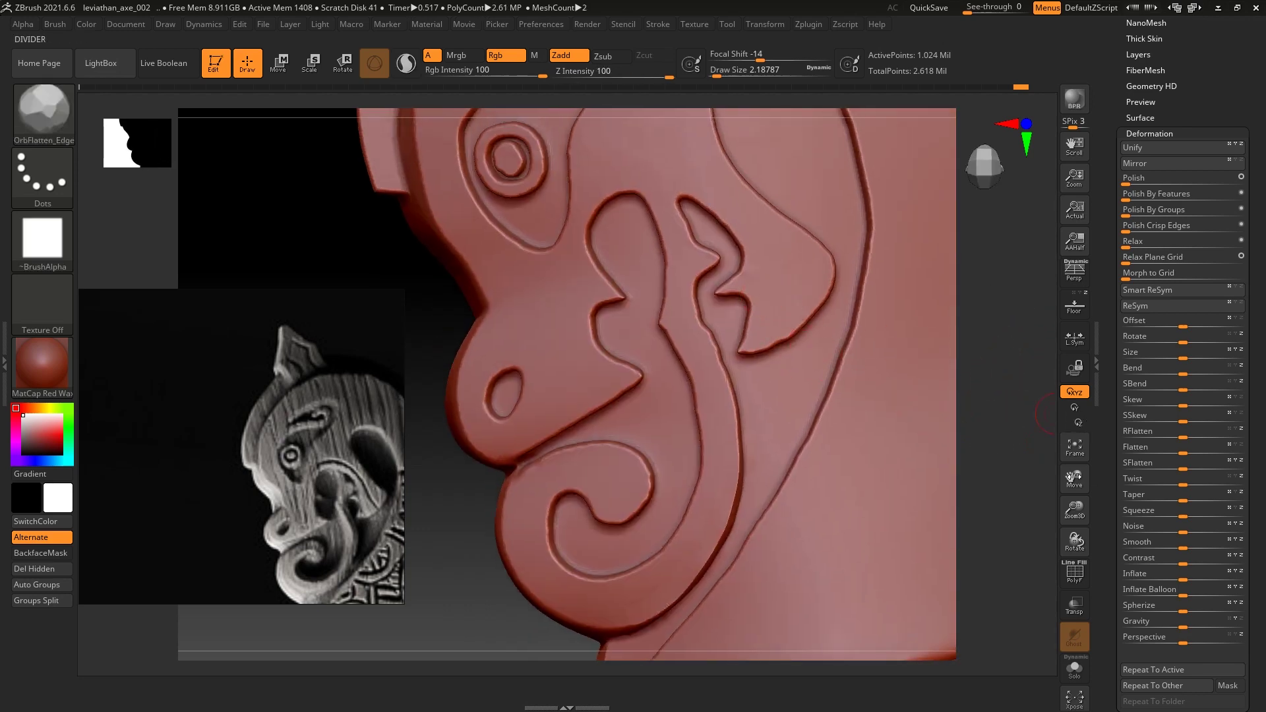
alt+drag(974, 507, 986, 441)
ctrl+drag(418, 566, 507, 650)
key(b)
key(c)
key(b)
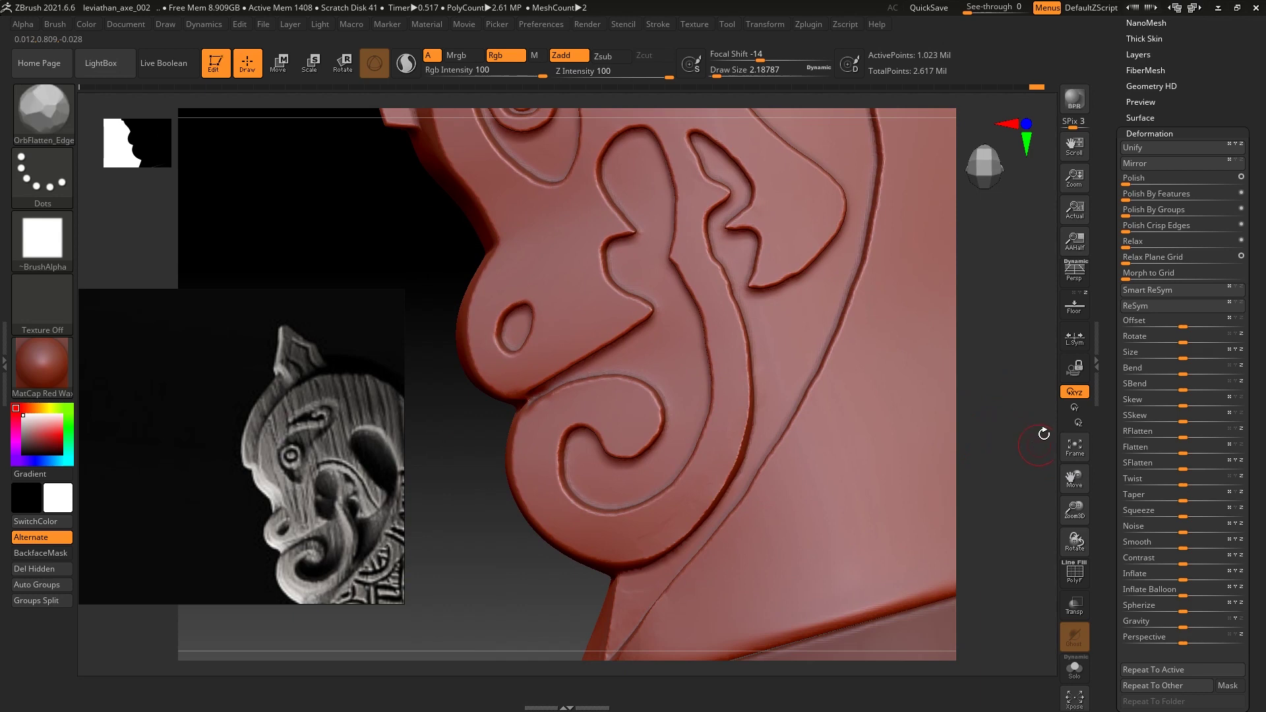
drag(1042, 430, 1002, 396)
key(b)
Carve a DamStandard crease where the scroll meets the edge, undoing the deeper strokes.
key(d)
key(s)
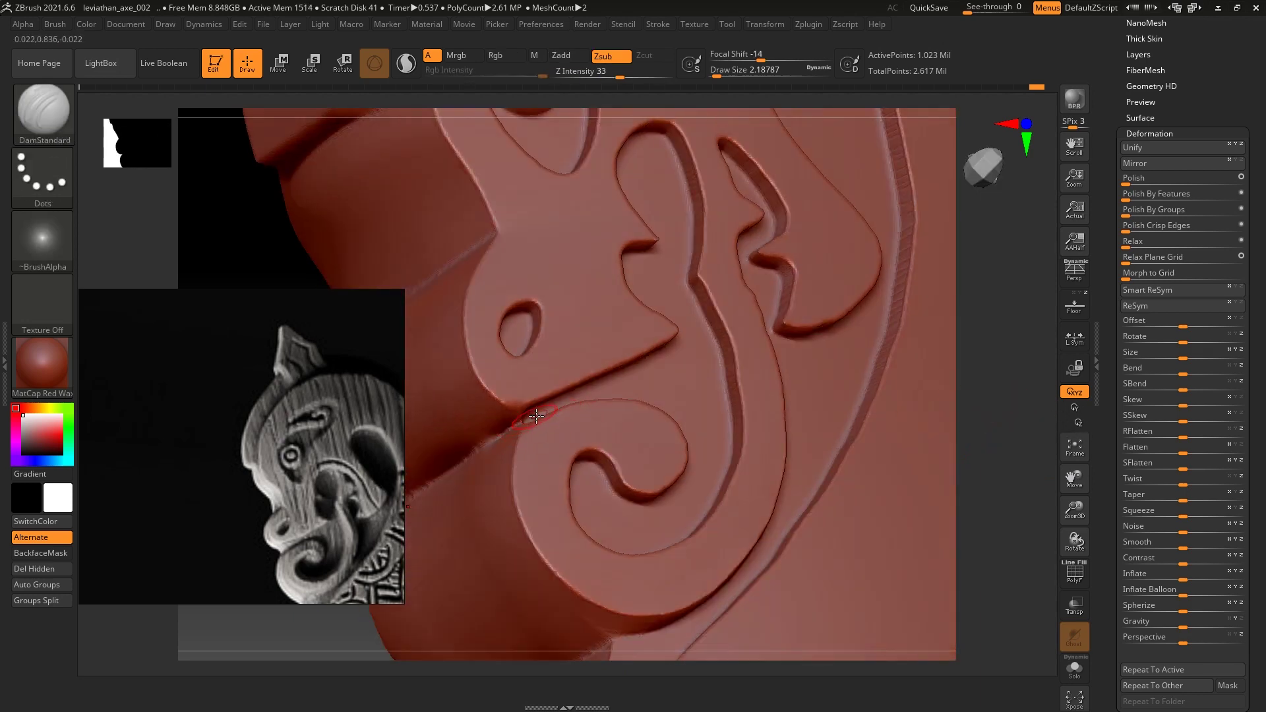
drag(531, 418, 480, 448)
key(shift)
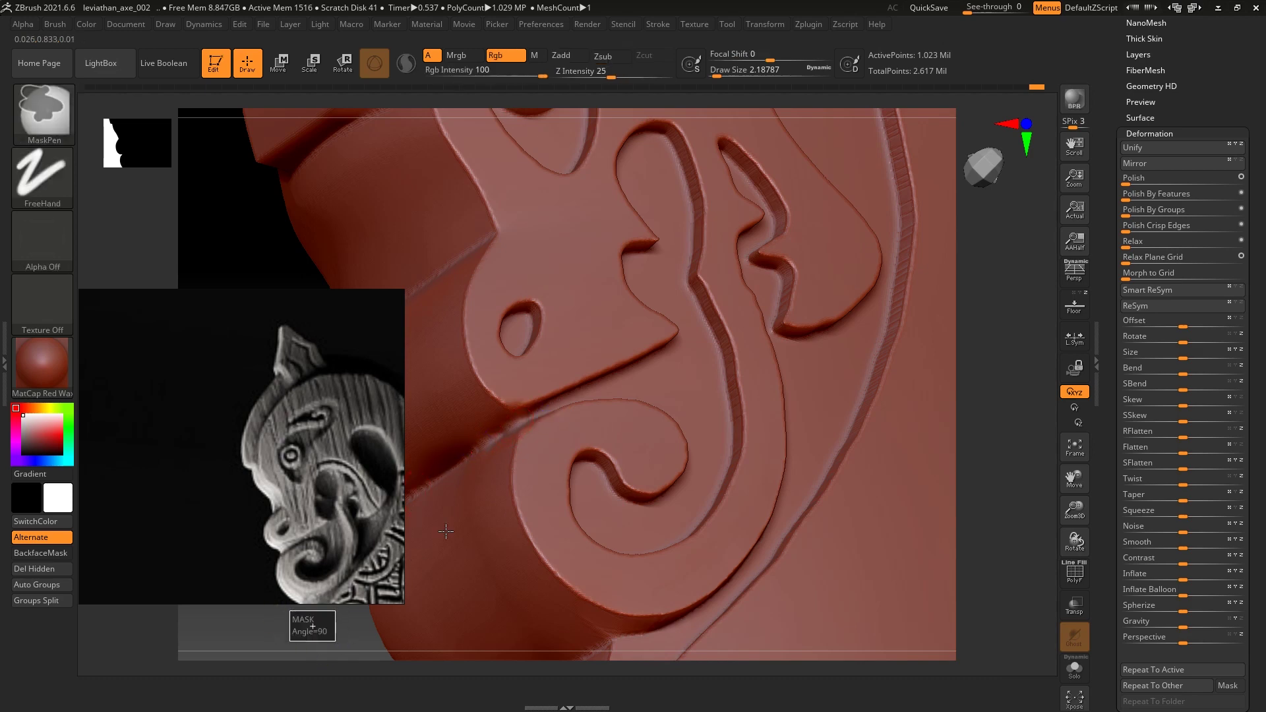
mouse_move(825, 379)
right_down()
mouse_move(1030, 396)
mouse_move(564, 476)
right_up()
drag(559, 426, 580, 421)
key(ctrl+z)
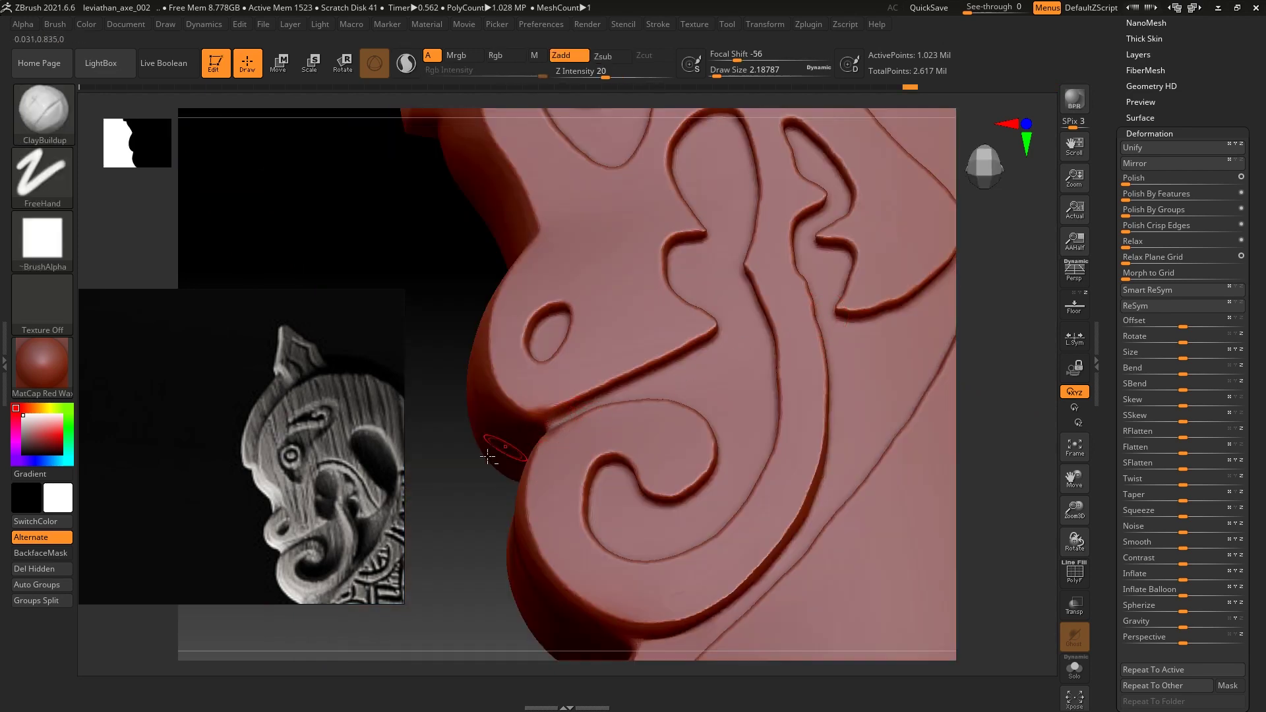
right_drag(503, 432, 514, 496)
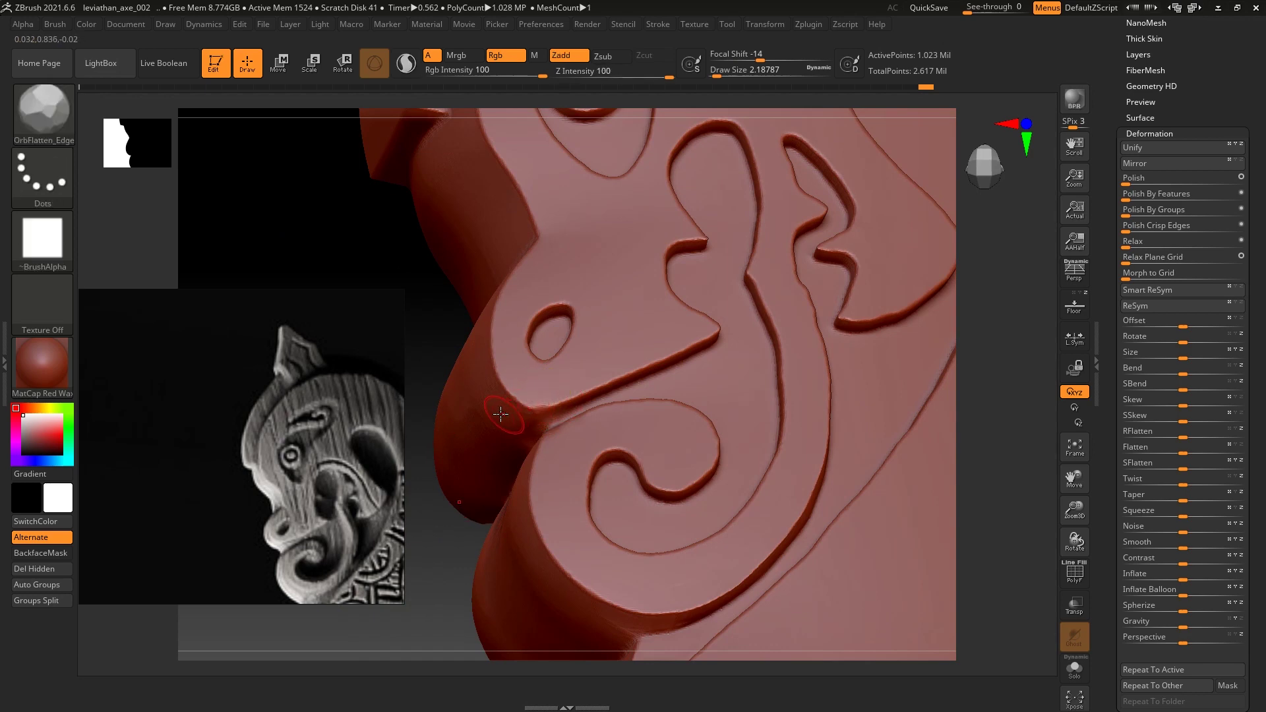
Polish the lower scroll's edge with hPolish, then zoom out and back in.
key(b)
key(h)
key(p)
mouse_move(519, 406)
mouse_down()
mouse_move(508, 406)
mouse_move(584, 399)
mouse_up()
mouse_move(955, 353)
mouse_down()
mouse_move(983, 325)
mouse_move(956, 354)
mouse_up()
key(ctrl)
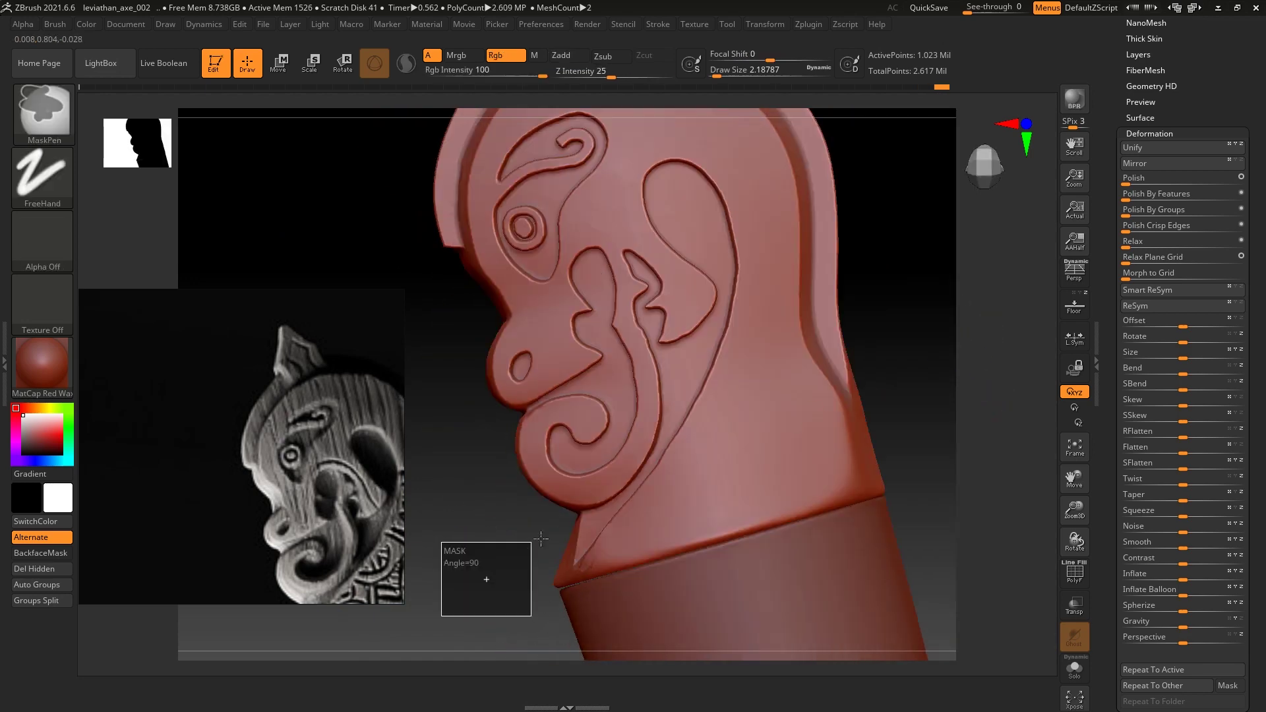
alt+drag(507, 571, 481, 573)
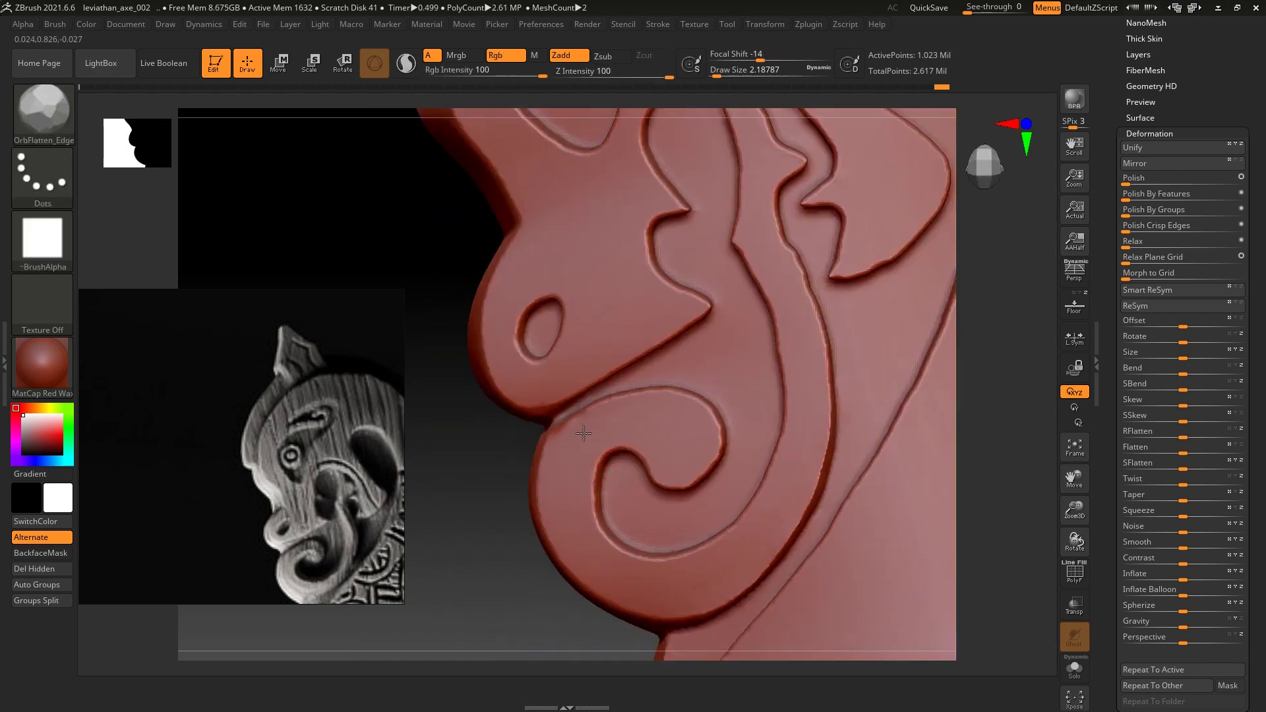
Flatten beside the lower scroll curl with OrbFlatten_Edge, then orbit and zoom to inspect it.
drag(558, 446, 557, 447)
drag(504, 597, 592, 432)
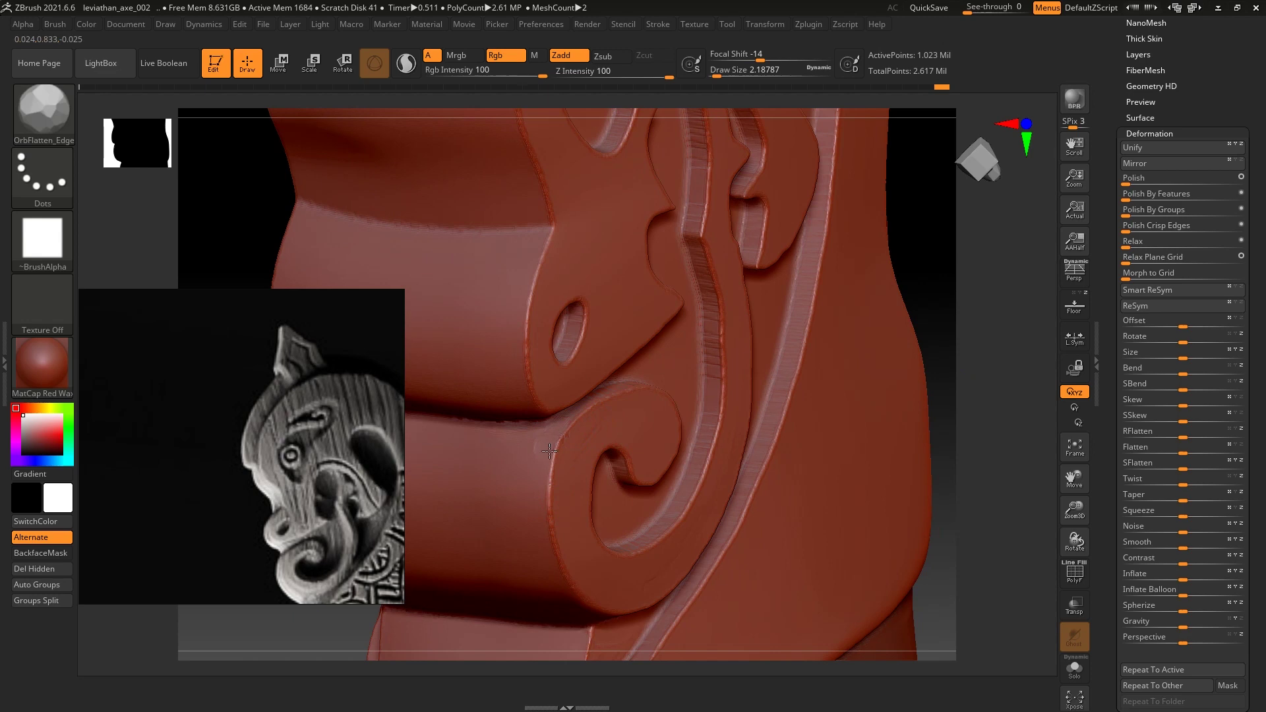
mouse_move(217, 198)
mouse_down()
mouse_move(954, 318)
mouse_move(994, 311)
mouse_move(983, 296)
mouse_move(982, 337)
mouse_up()
alt+drag(974, 381, 989, 362)
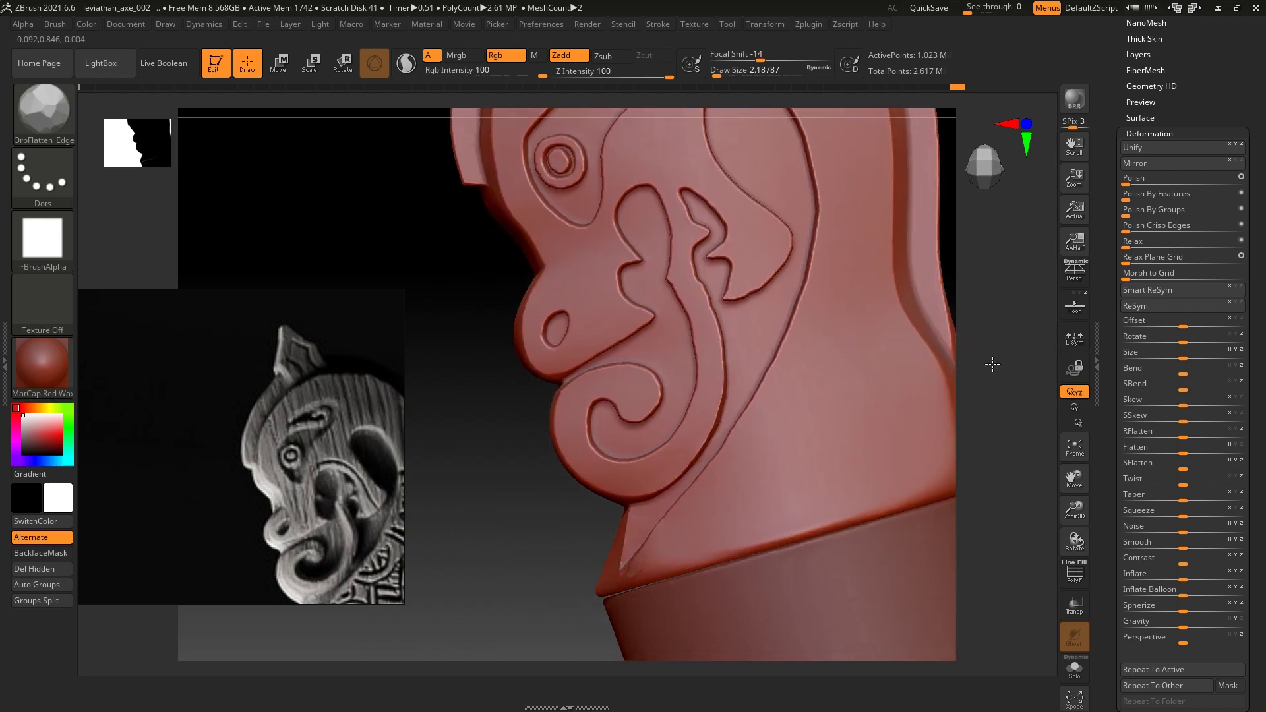
Reshape the lower scroll curl using the Move brush at a larger Draw Size.
key(b)
key(d)
key(s)
key(b)
key(m)
key(v)
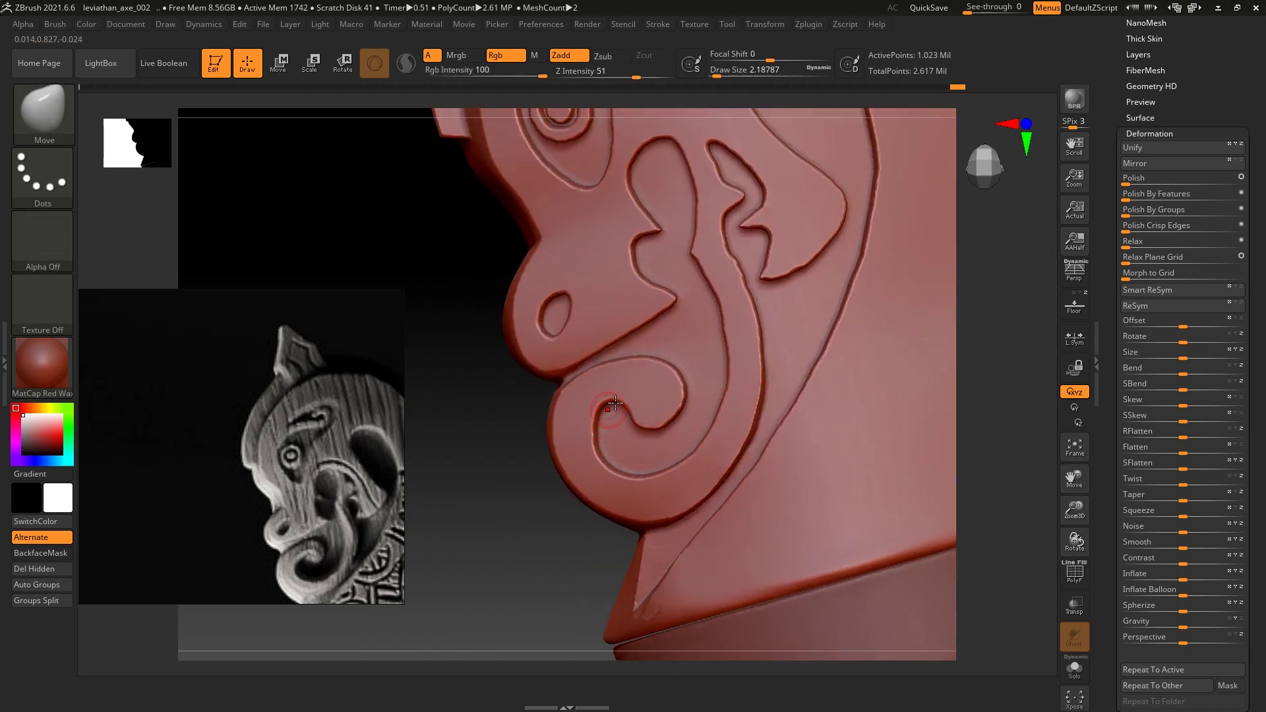
key(s)
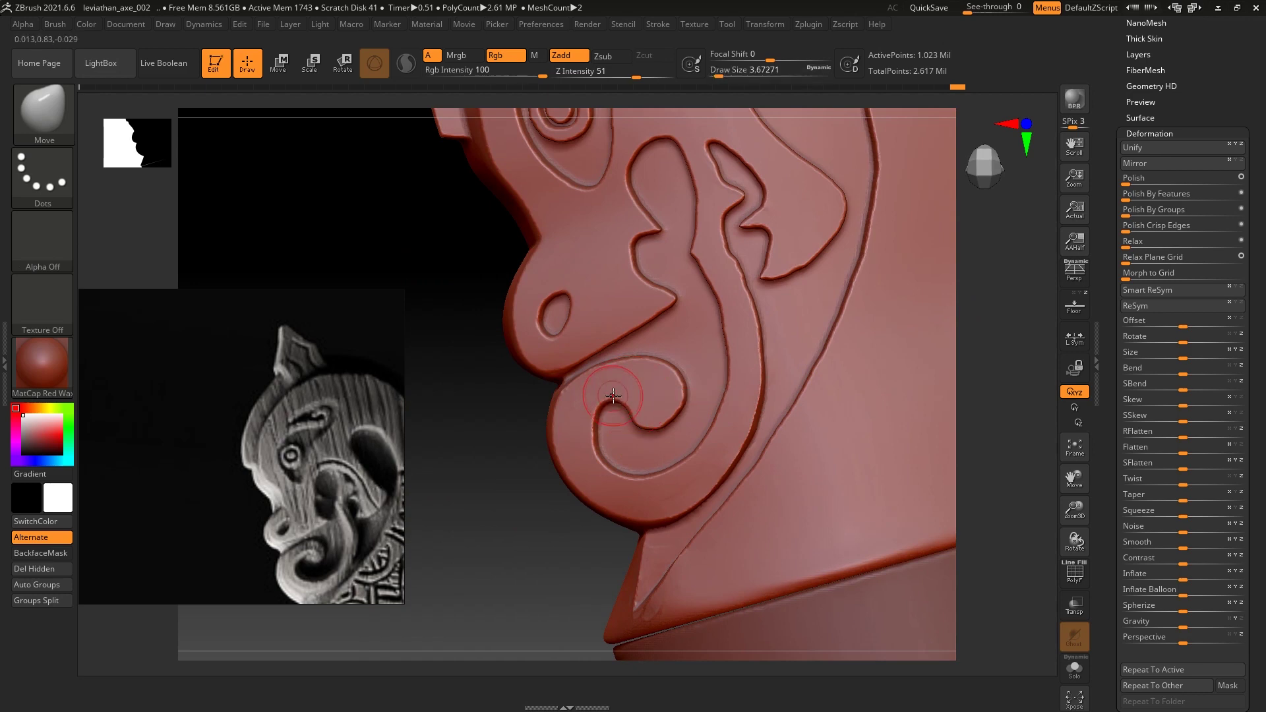
key(s)
drag(617, 397, 614, 398)
key(s)
mouse_move(969, 401)
alt+mouse_down()
mouse_move(951, 409)
mouse_move(958, 370)
mouse_move(972, 370)
mouse_move(838, 427)
alt+mouse_up()
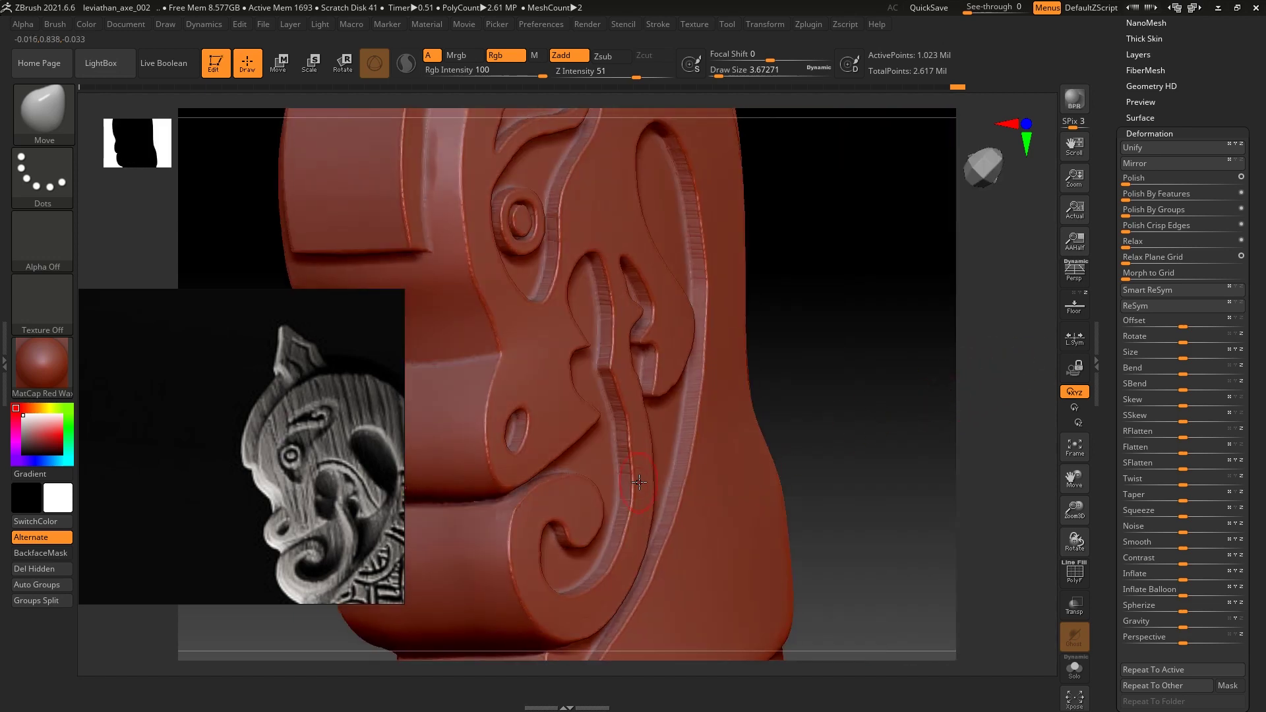
Polish the long carved ridge down the side of the relief with hPolish.
key(b)
key(h)
key(p)
drag(623, 424, 624, 449)
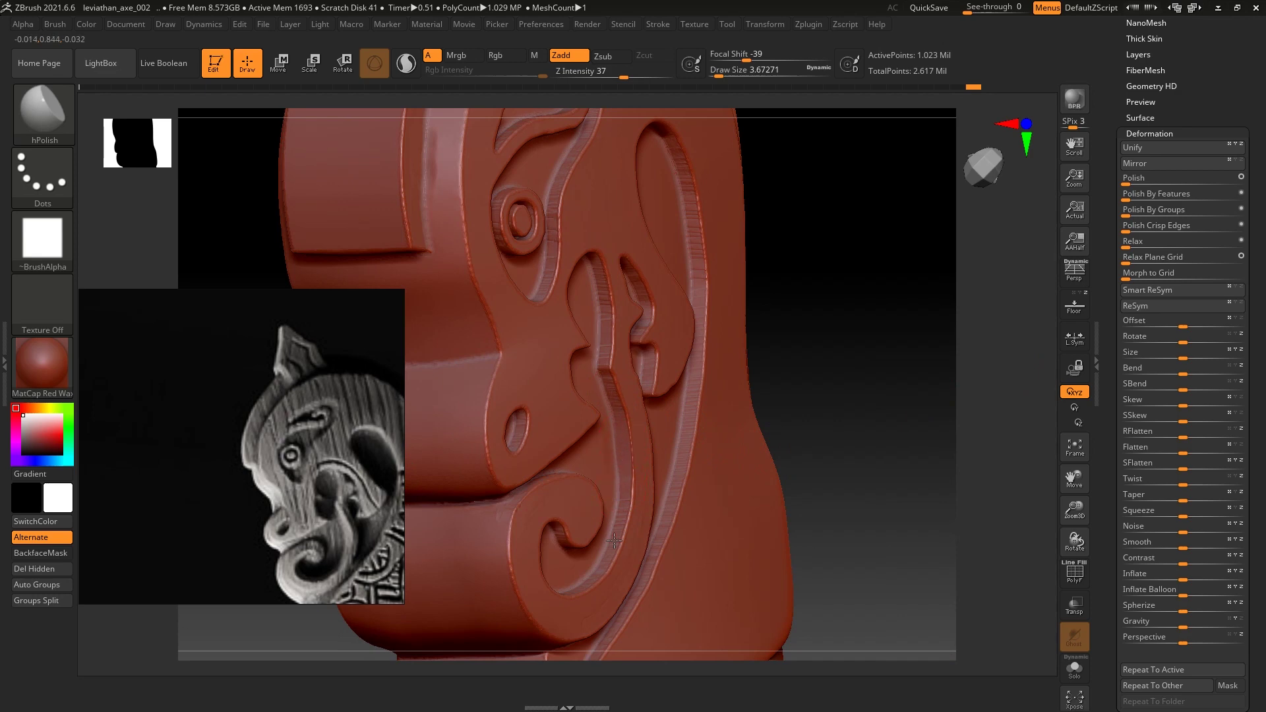
Inspect the tongue relief beside the eye from several angles with the Move brush loaded.
drag(898, 350, 1018, 377)
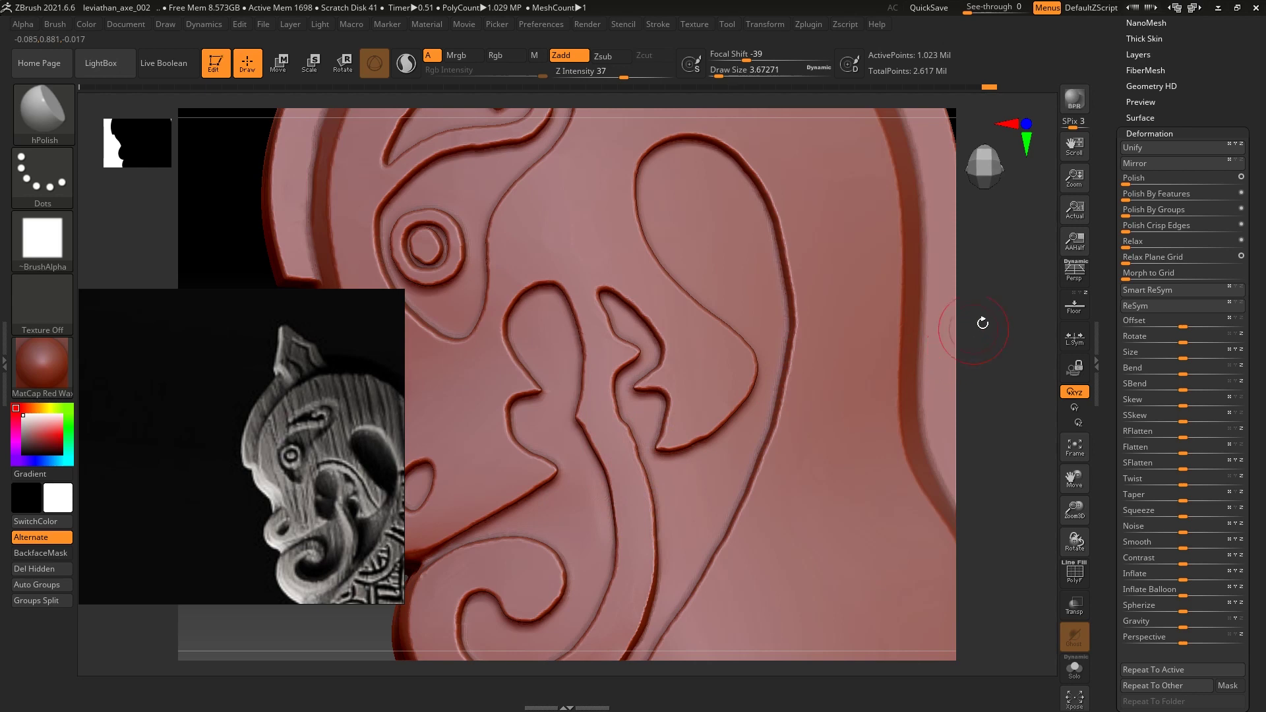
drag(982, 323, 738, 429)
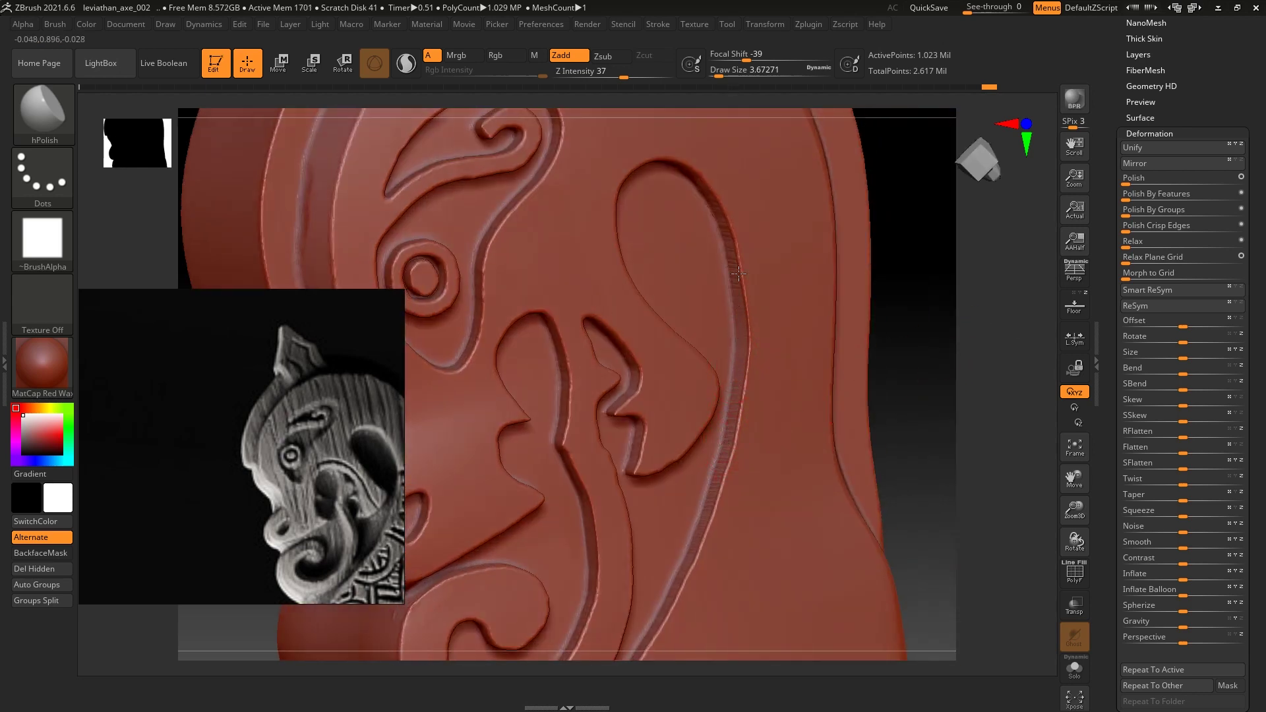
drag(967, 283, 983, 297)
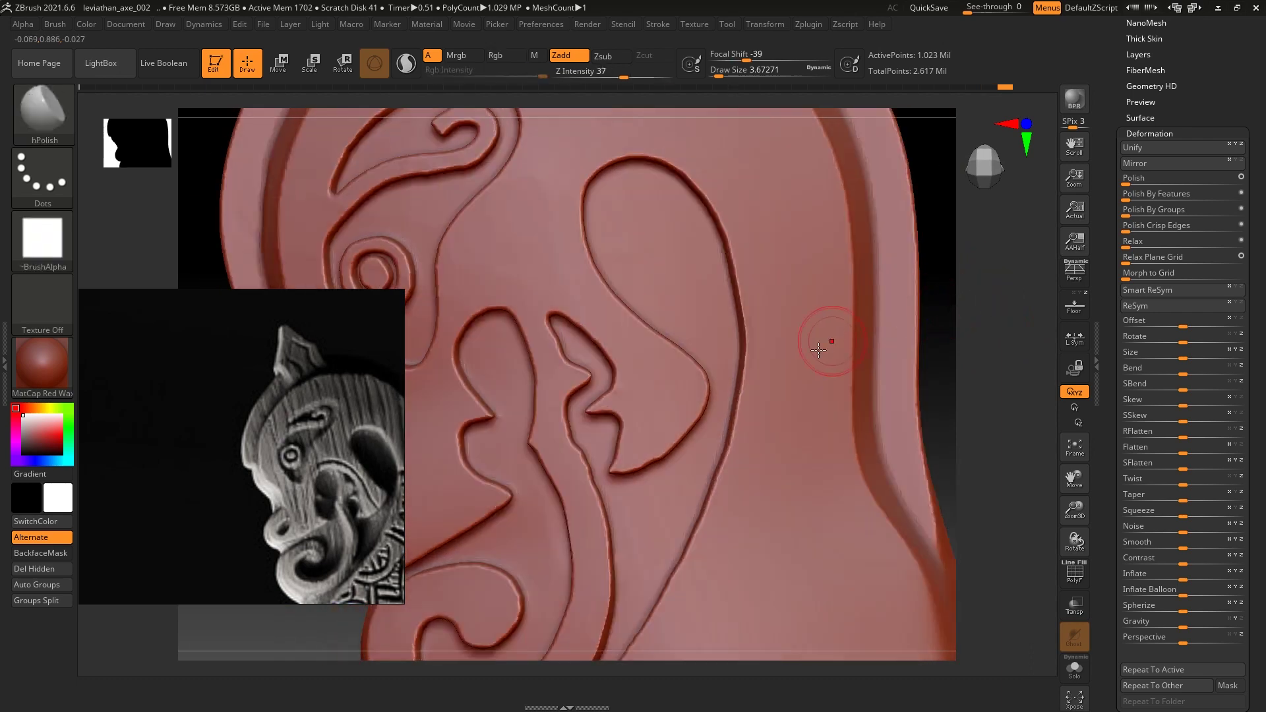
key(b)
key(m)
key(v)
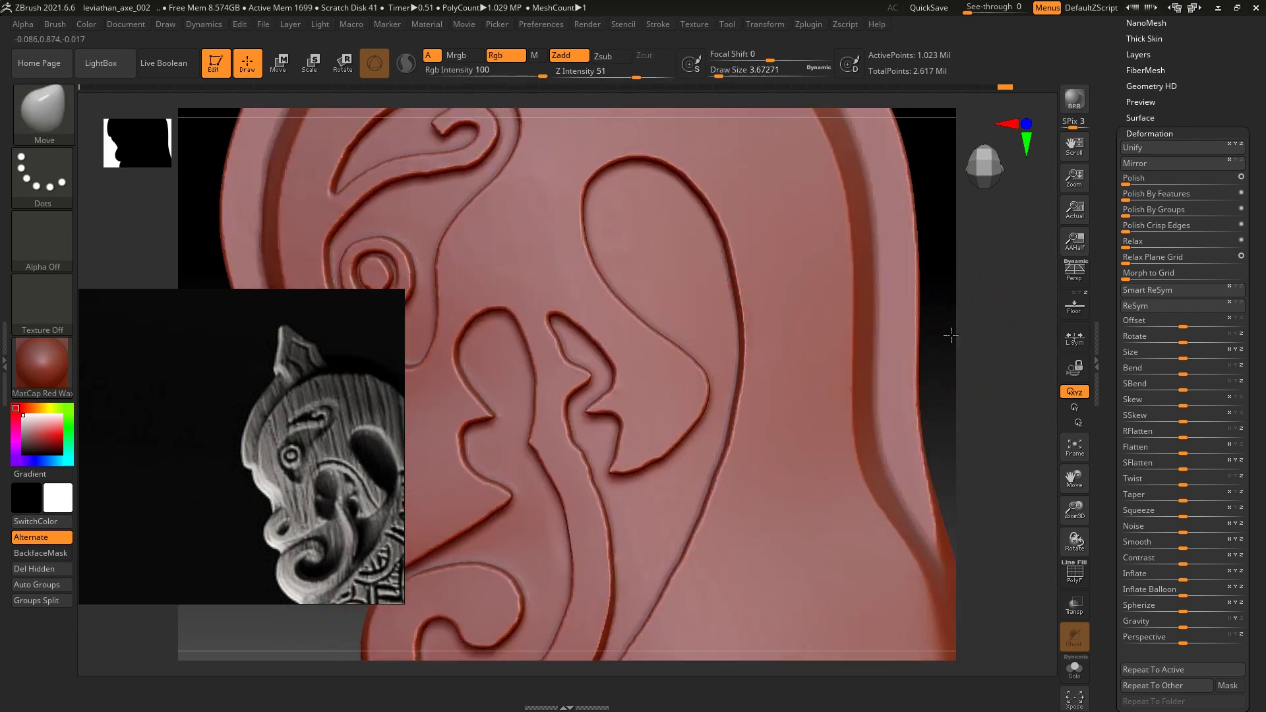
alt+drag(952, 330, 931, 225)
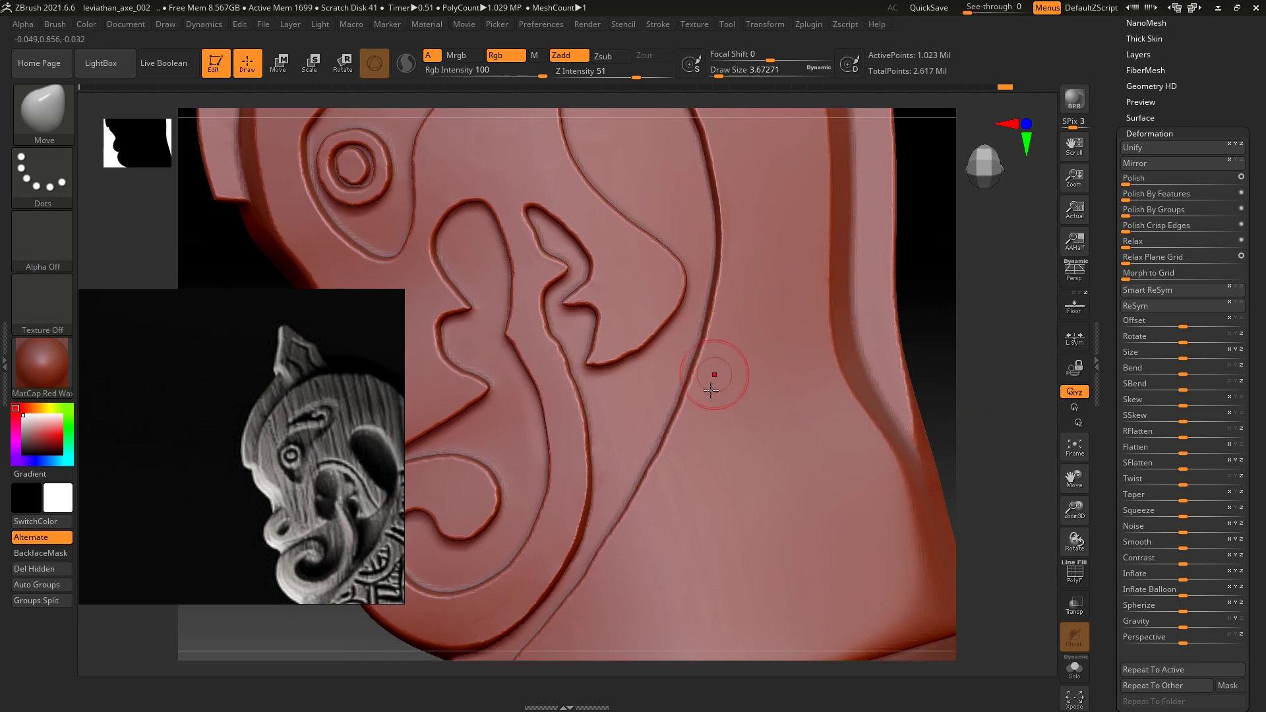
drag(949, 294, 961, 347)
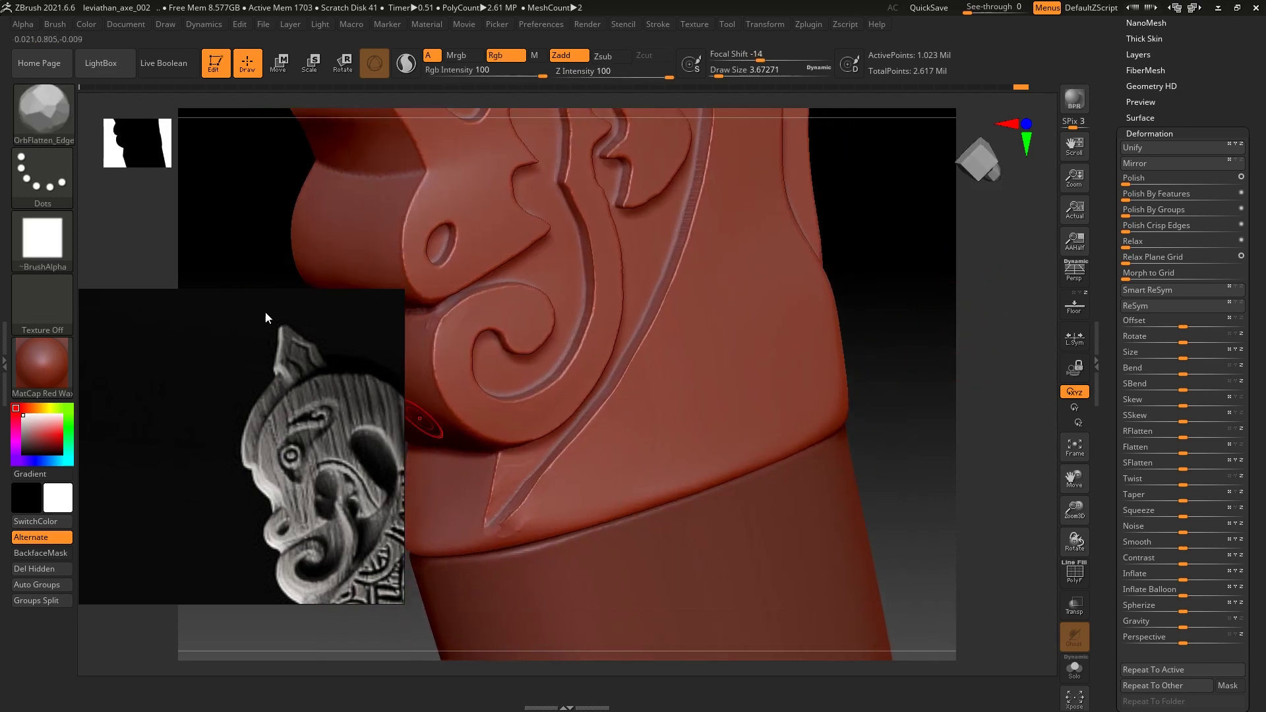
Polish the groove tip where it meets the collar with hPolish.
key(b)
key(h)
key(p)
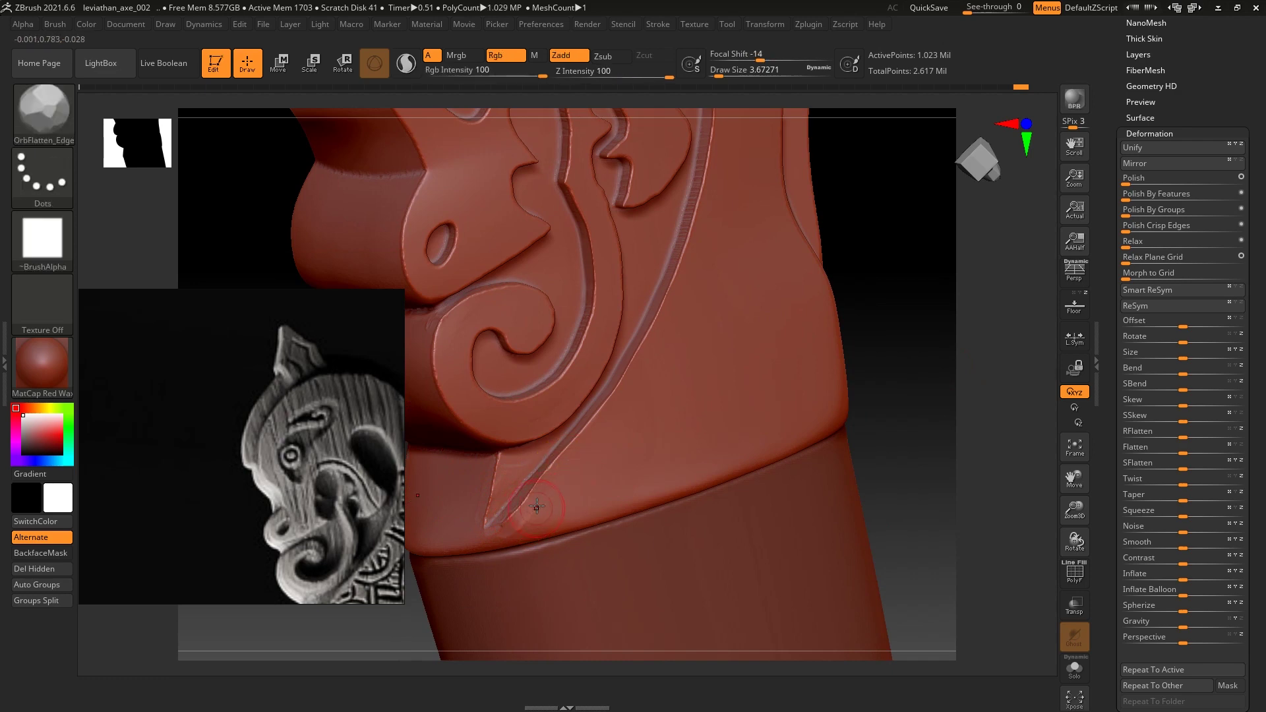
drag(514, 534, 558, 512)
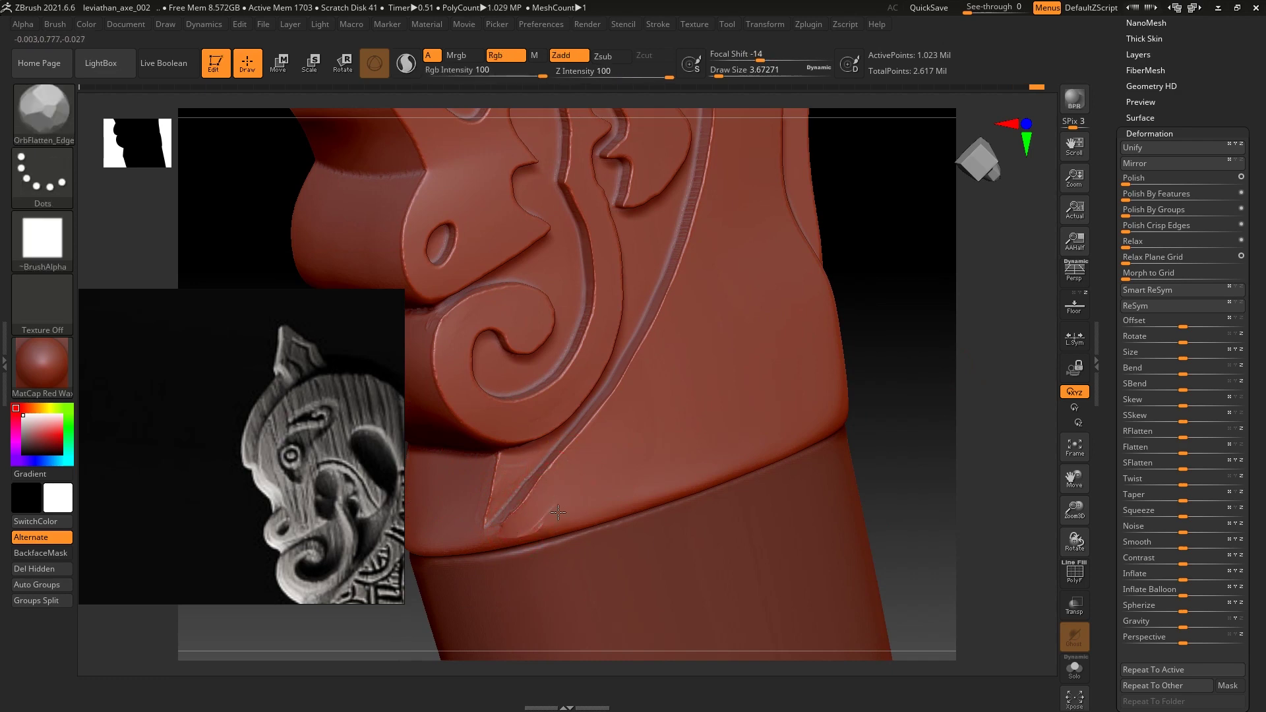
drag(920, 345, 927, 351)
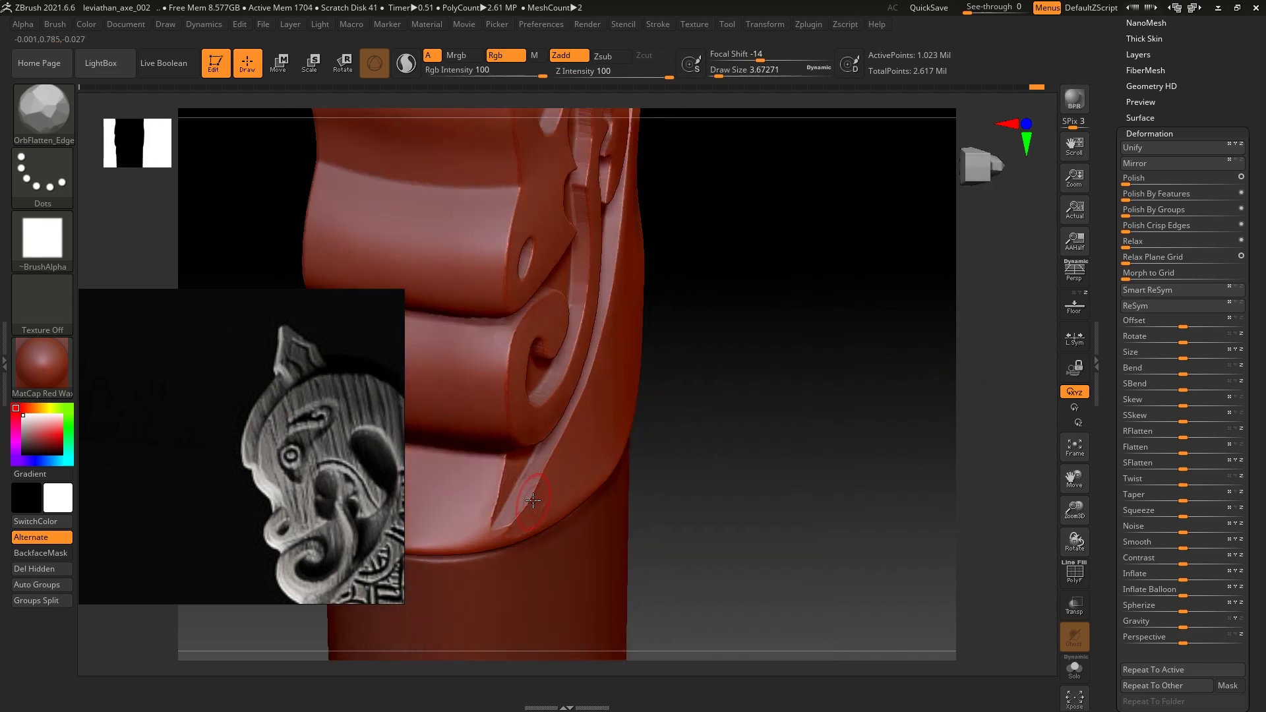
Undo and redo the polish stroke to compare the groove tip from front and side.
key(ctrl+z)
key(ctrl+z)
mouse_move(836, 367)
mouse_down()
mouse_move(831, 285)
mouse_move(851, 296)
mouse_up()
key(ctrl+shift+z)
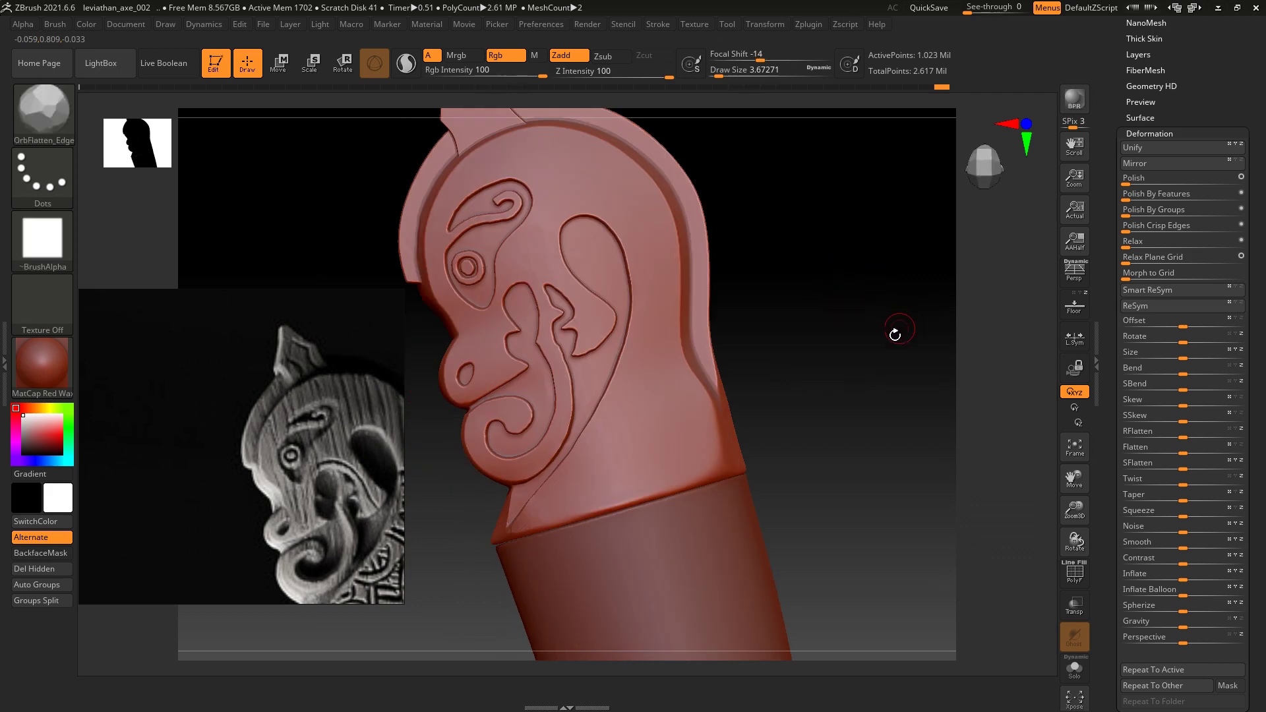
mouse_move(877, 379)
mouse_down()
mouse_move(924, 367)
mouse_move(558, 527)
mouse_up()
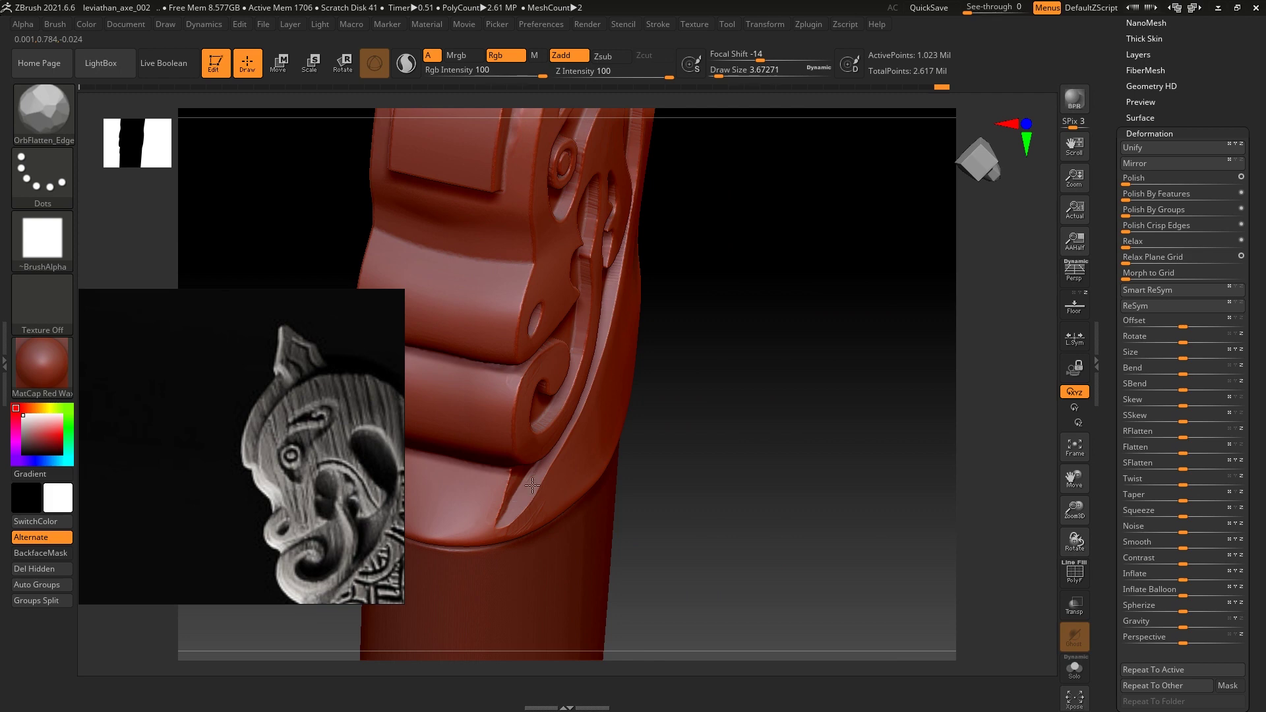
Step back and forth through the undo history, then orbit to review the carved relief.
key(ctrl+z)
key(ctrl+z)
key(ctrl+z)
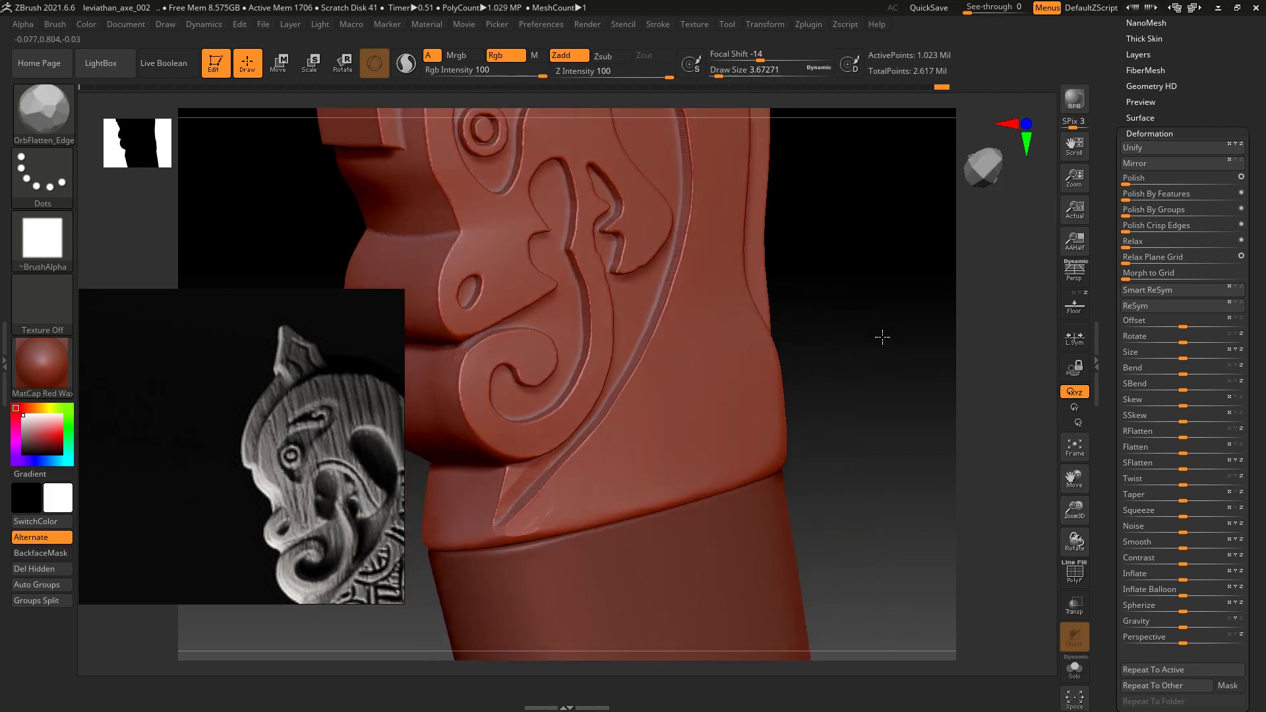
key(ctrl+z)
key(ctrl+shift+z)
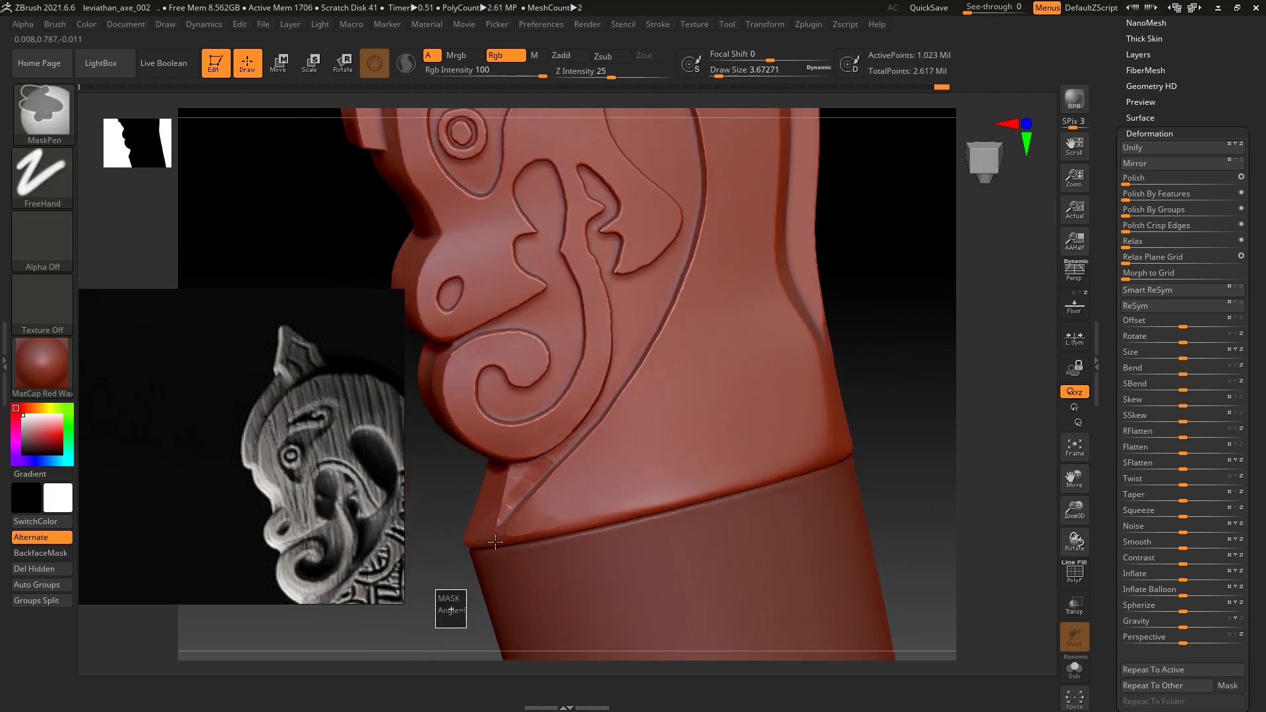
key(ctrl+shift+z)
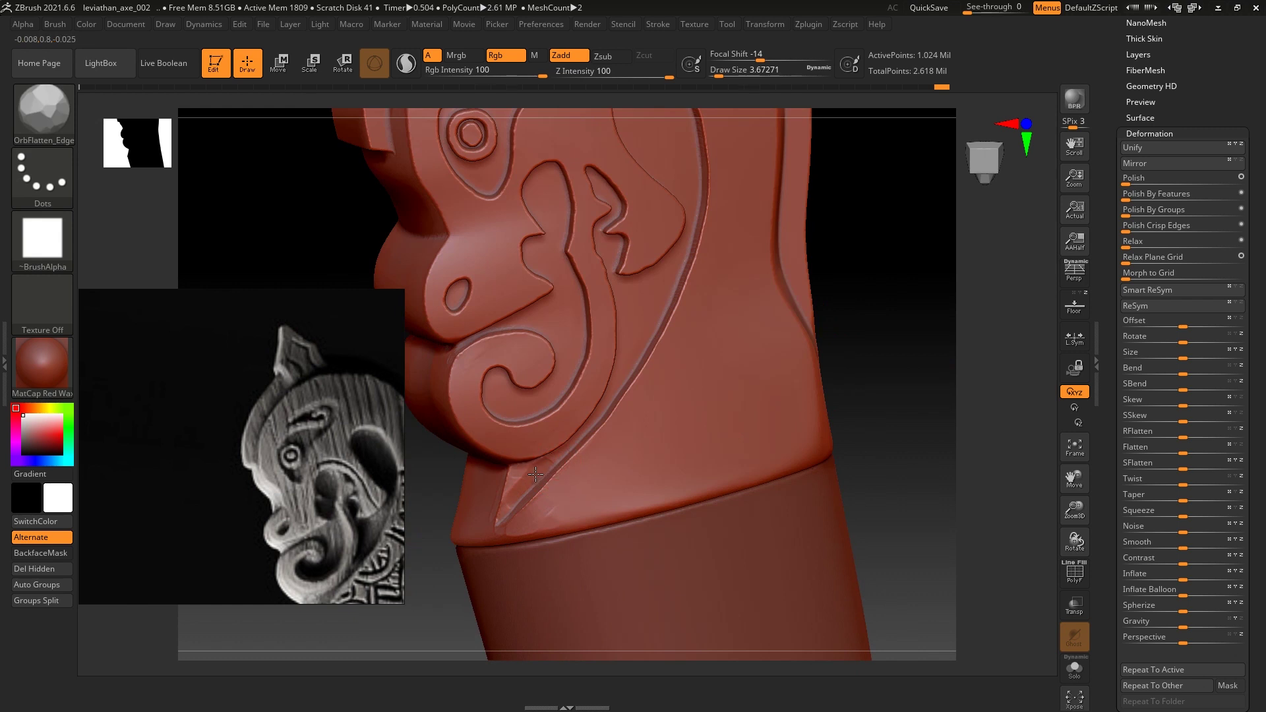
key(ctrl+z)
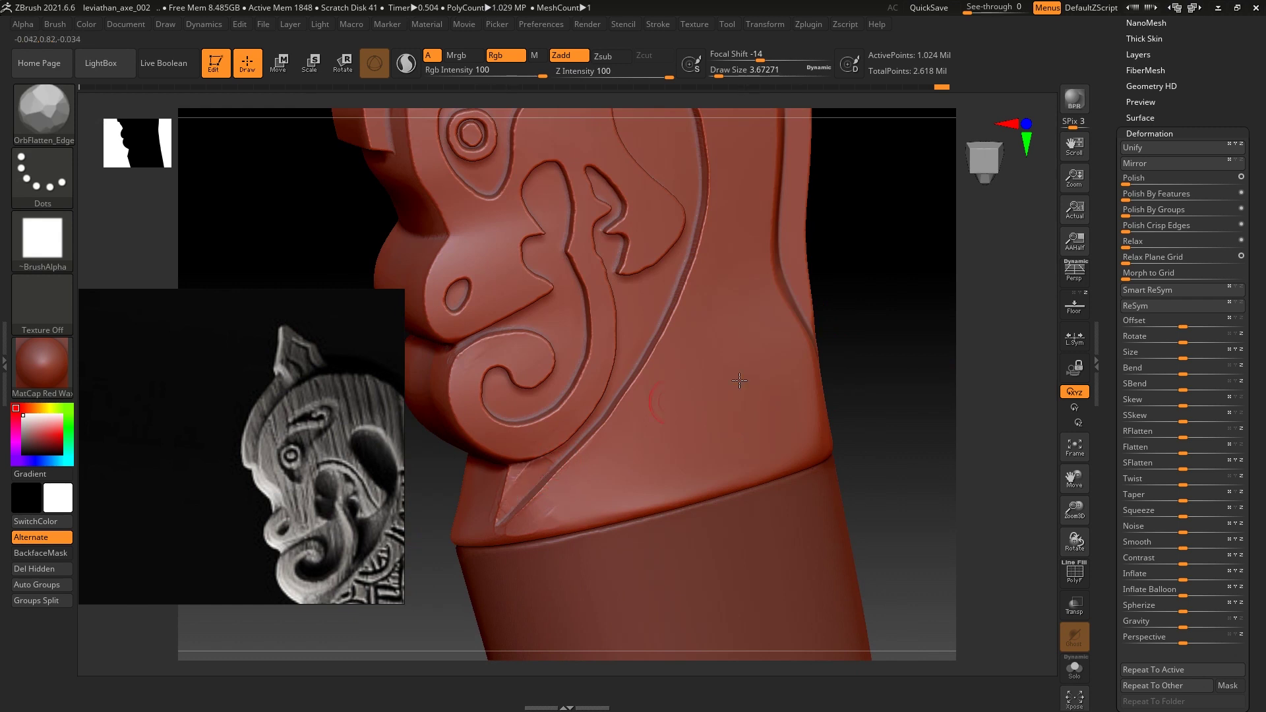
key(ctrl+z)
key(ctrl+z)
key(ctrl+shift+z)
key(ctrl+shift+z)
drag(985, 371, 952, 341)
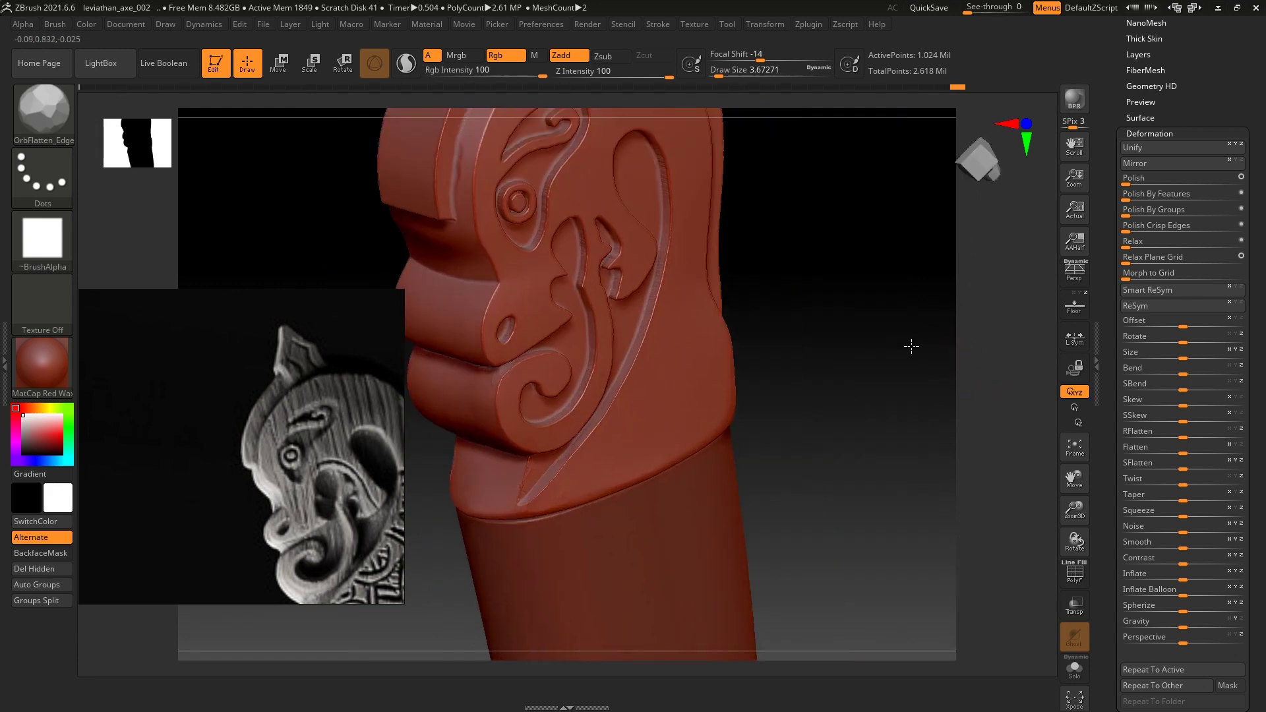
mouse_move(844, 296)
mouse_down()
mouse_move(893, 331)
mouse_move(813, 317)
mouse_move(966, 313)
mouse_move(967, 345)
mouse_move(938, 286)
mouse_move(958, 300)
mouse_move(899, 362)
mouse_move(803, 357)
mouse_up()
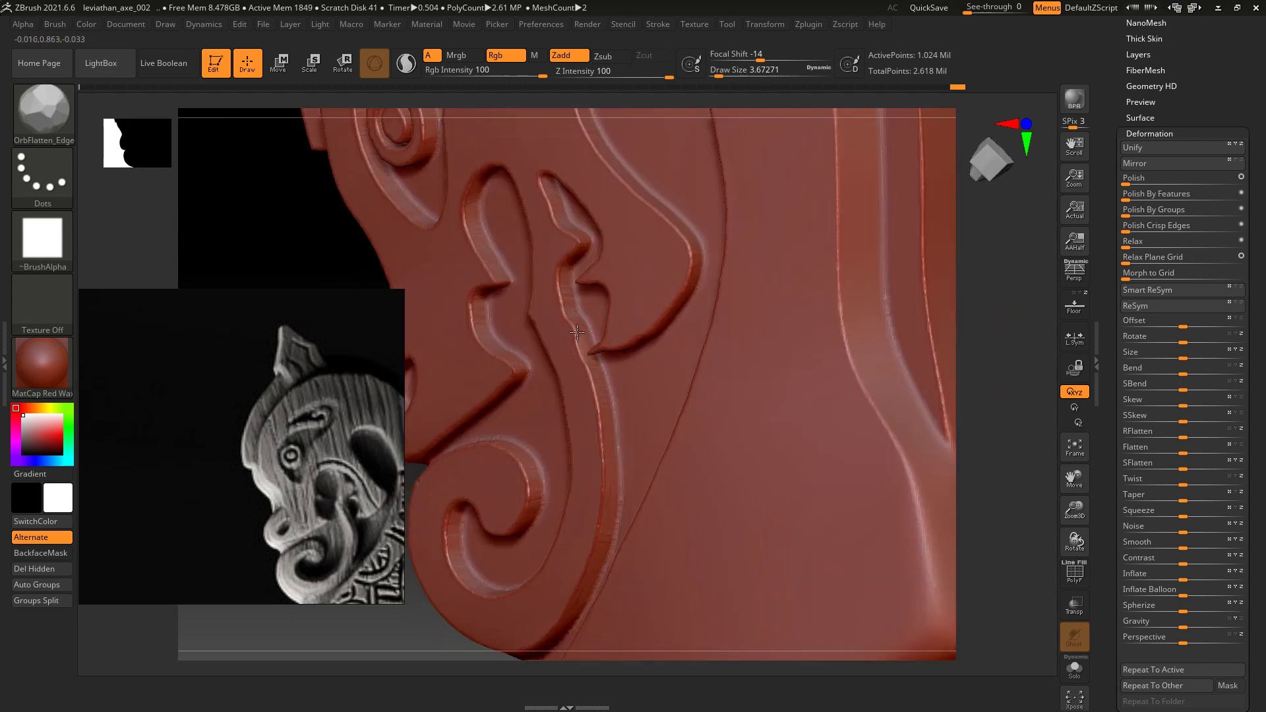
Smooth the carved groove edges beside the tongue relief with hPolish.
key(b)
key(h)
key(p)
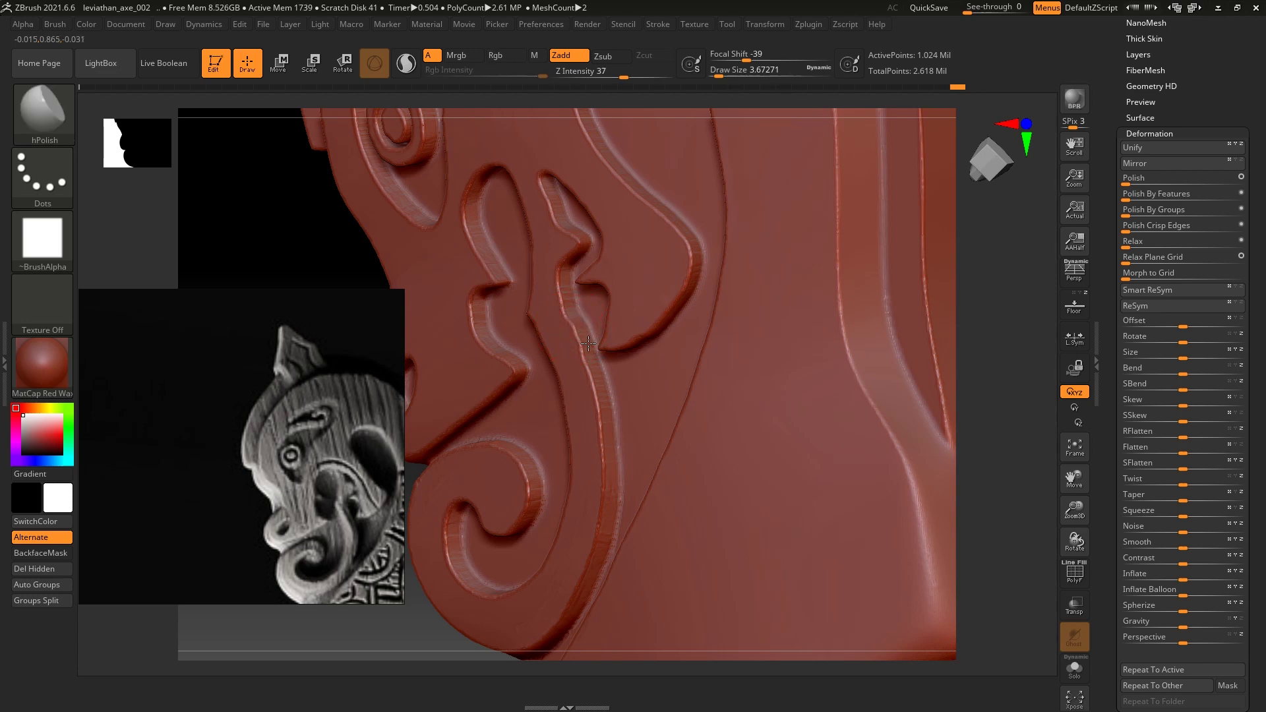
drag(588, 349, 610, 404)
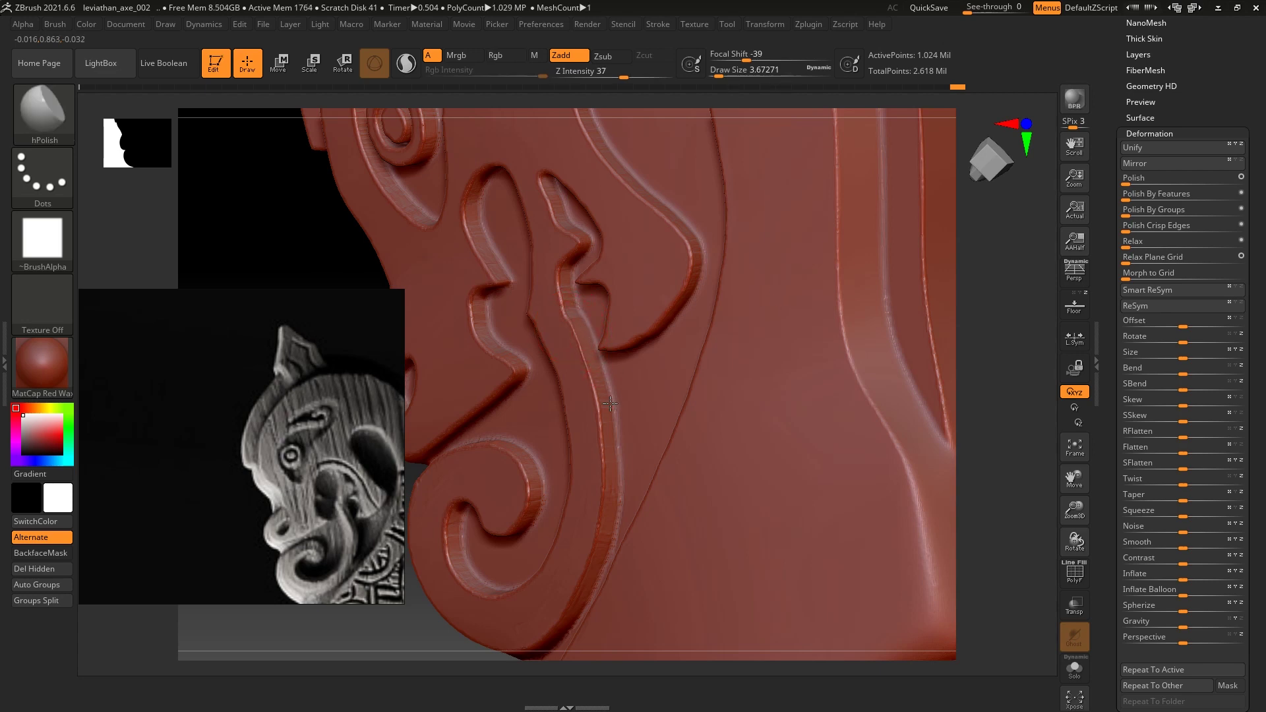
drag(564, 284, 604, 380)
mouse_move(1002, 330)
mouse_down()
mouse_move(1030, 277)
mouse_move(959, 324)
mouse_move(1013, 364)
mouse_move(1000, 359)
mouse_up()
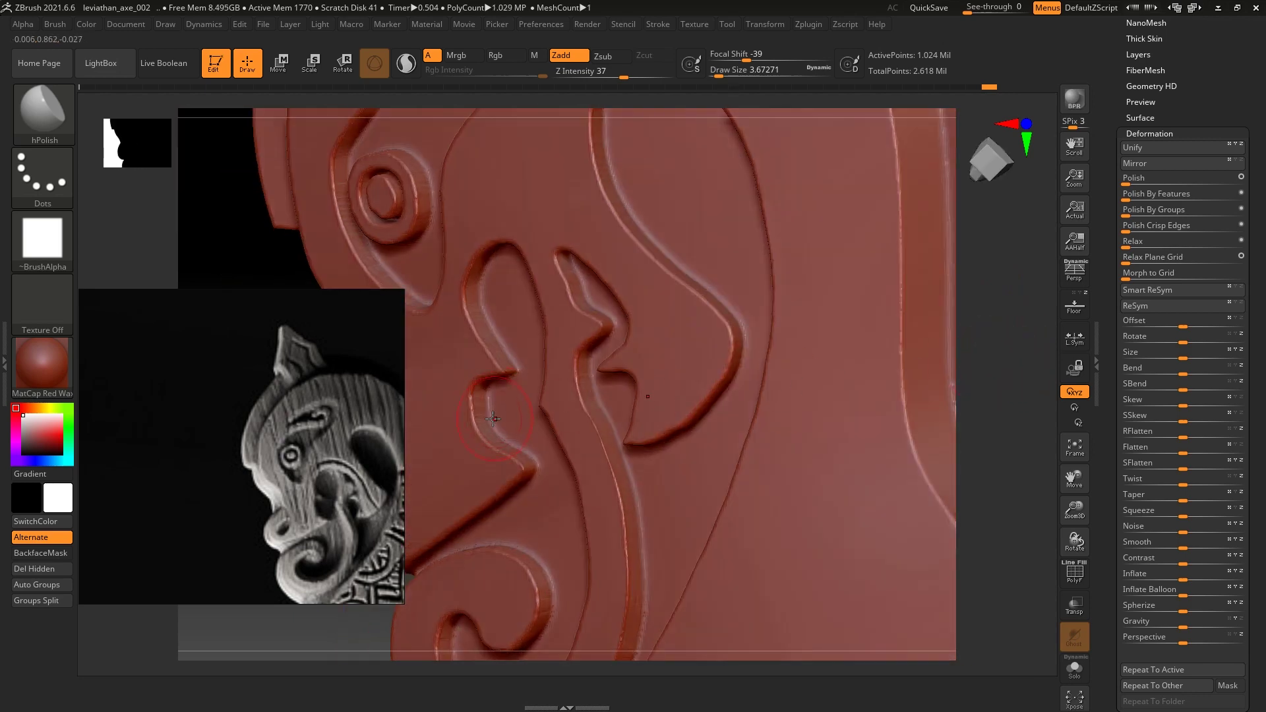
Shrink the brush and close in on the inner tongue's groove walls with OrbFlatten_Edge.
key(s)
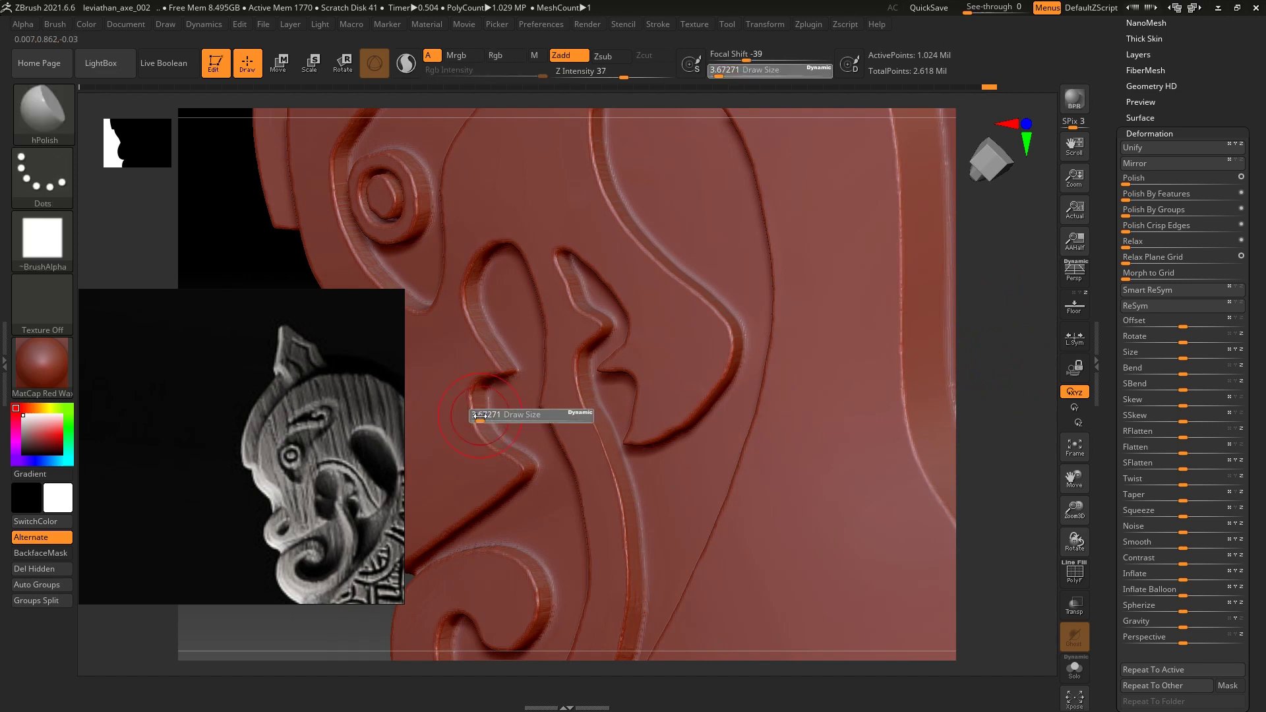
click(479, 417)
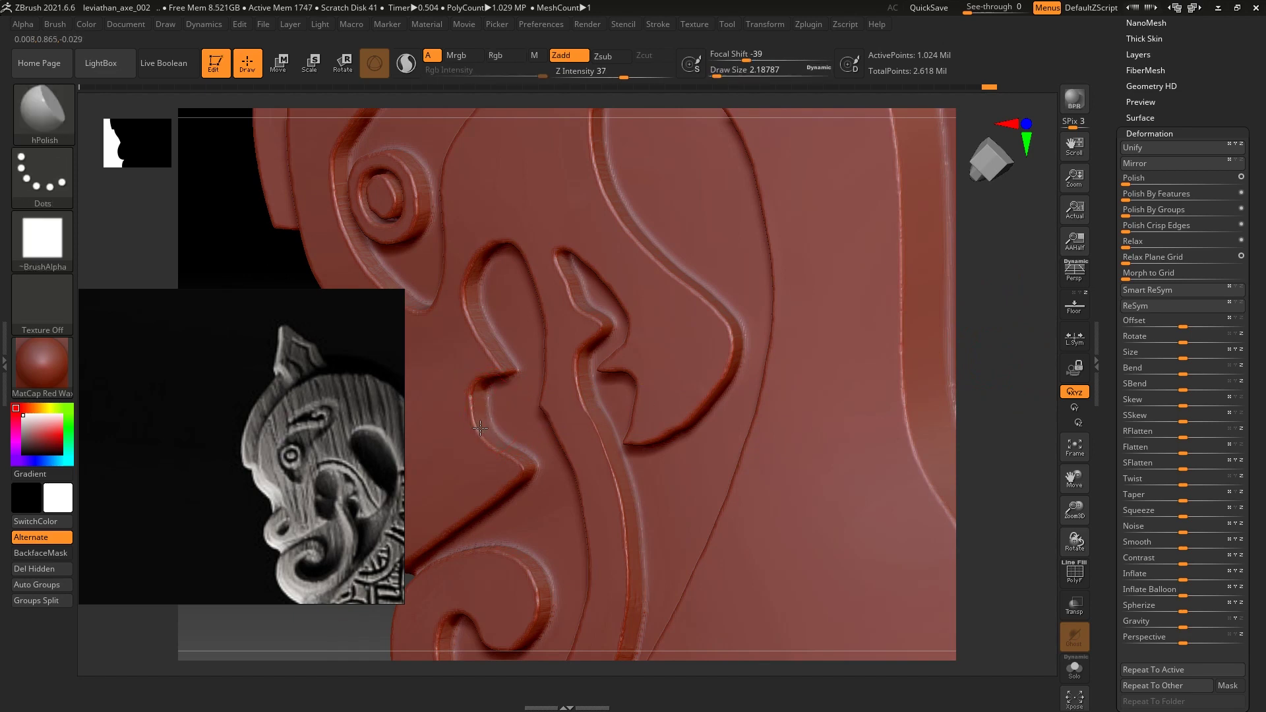
mouse_move(1023, 398)
mouse_down()
mouse_move(1003, 286)
mouse_move(643, 430)
mouse_up()
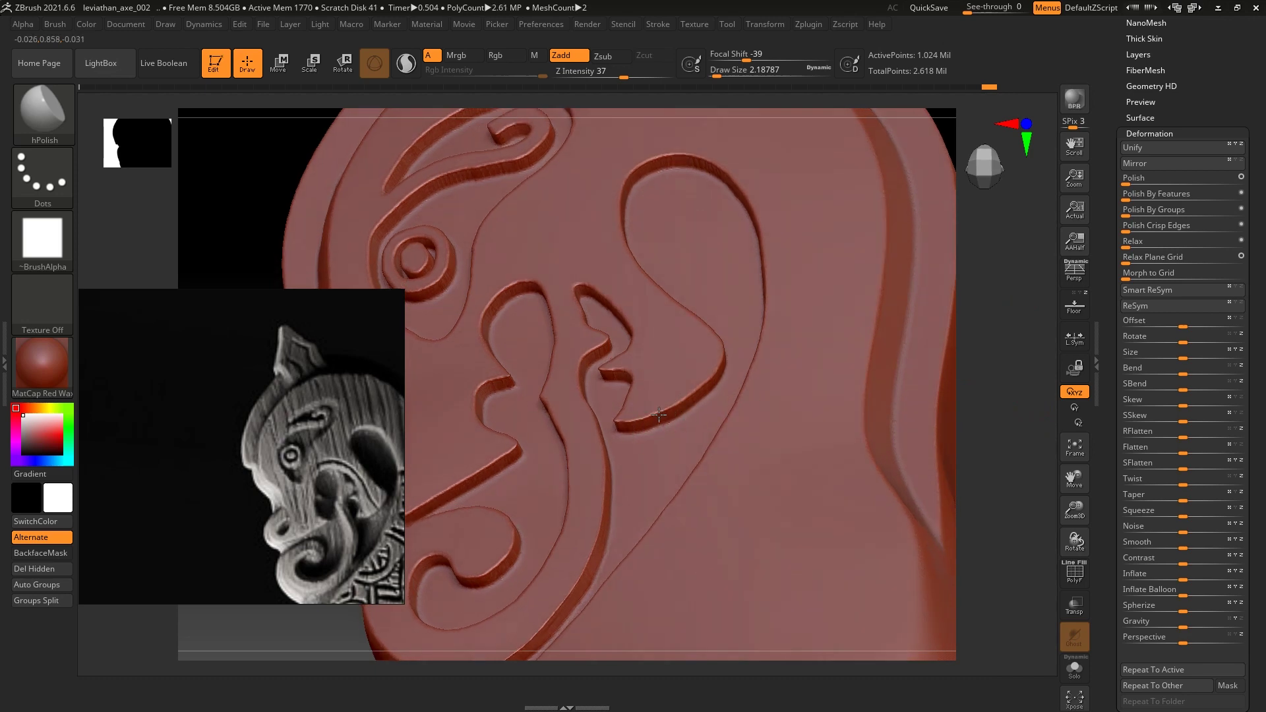
mouse_move(989, 343)
alt+mouse_down()
mouse_move(912, 370)
mouse_move(665, 407)
alt+mouse_up()
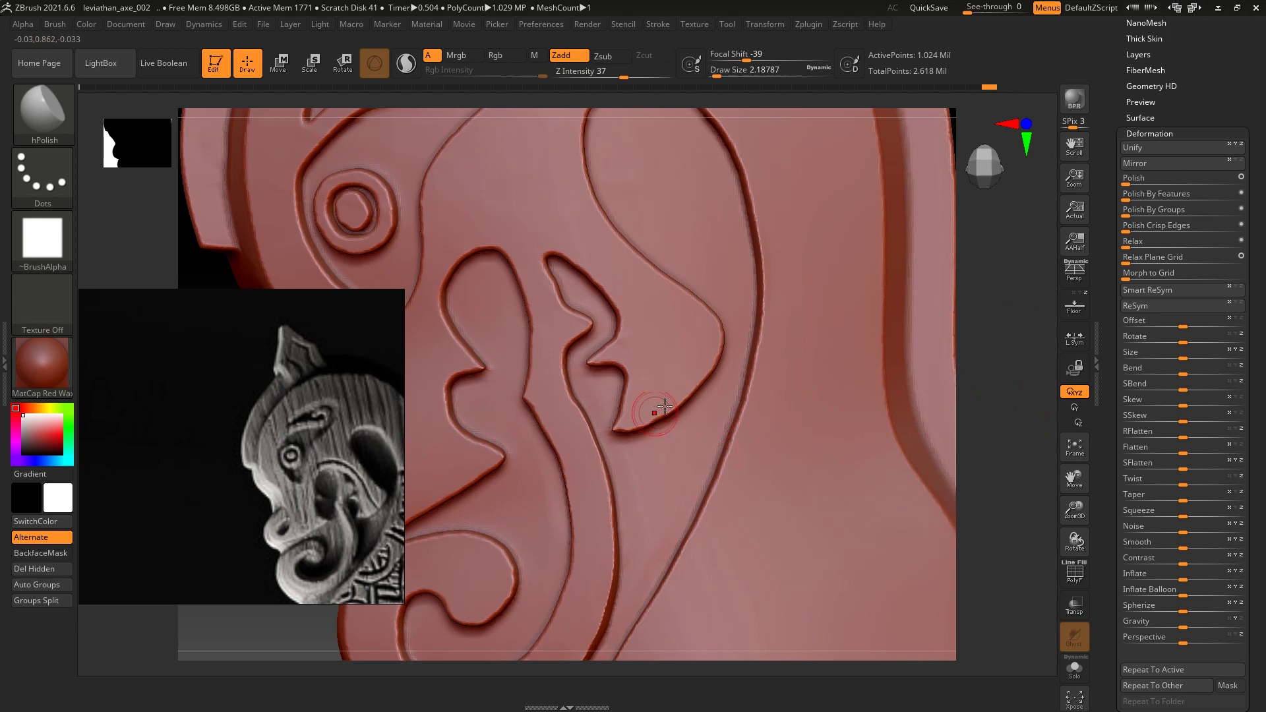
key(b)
key(o)
key(f)
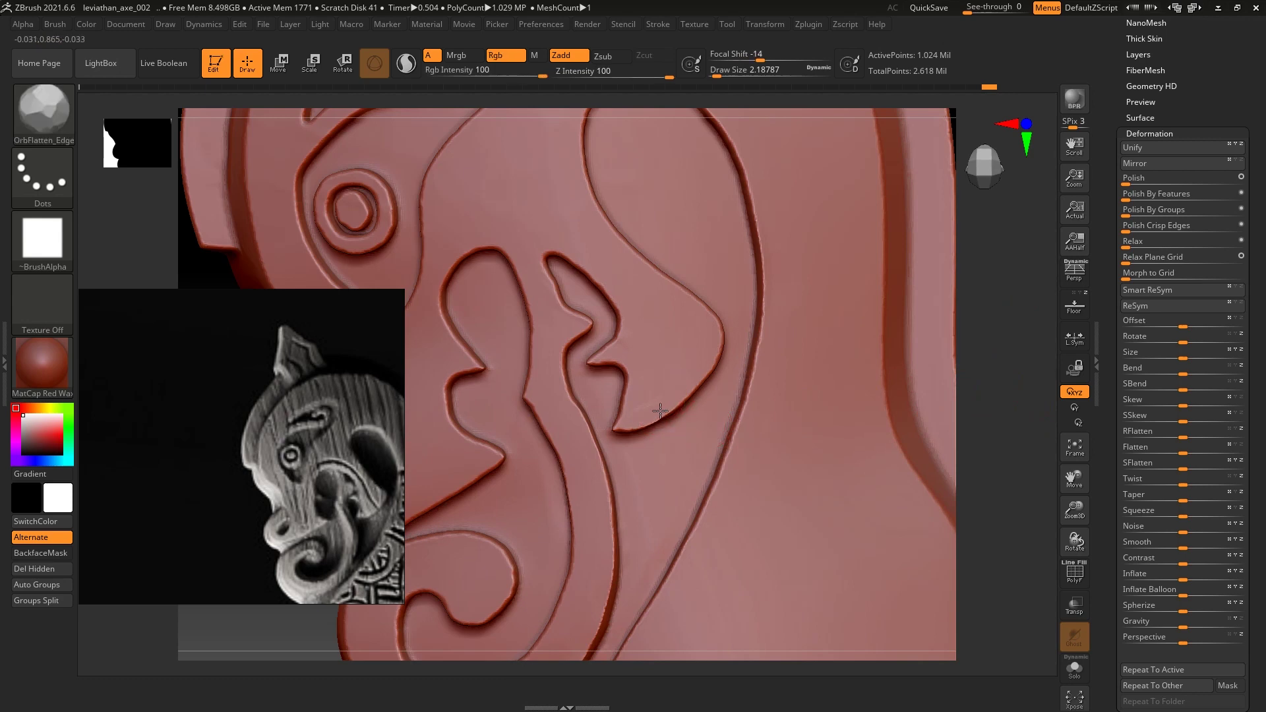
right_drag(660, 411, 666, 394)
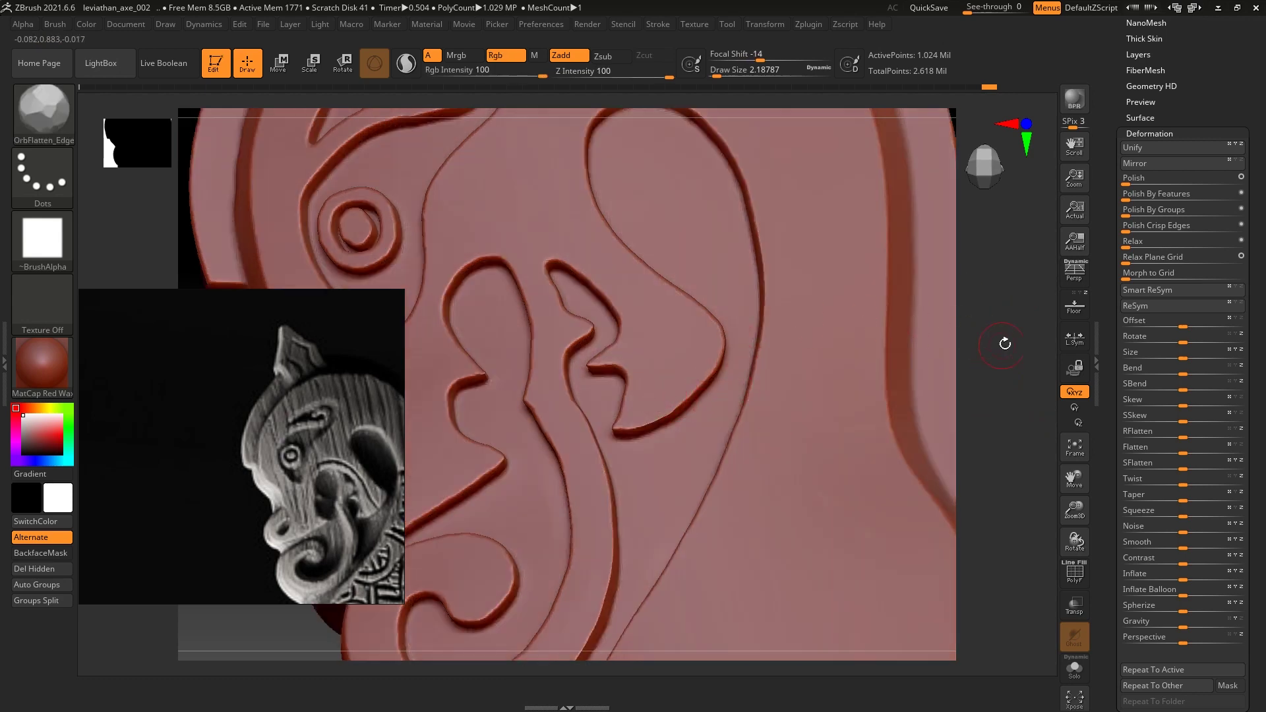
drag(1004, 342, 679, 424)
key(ctrl)
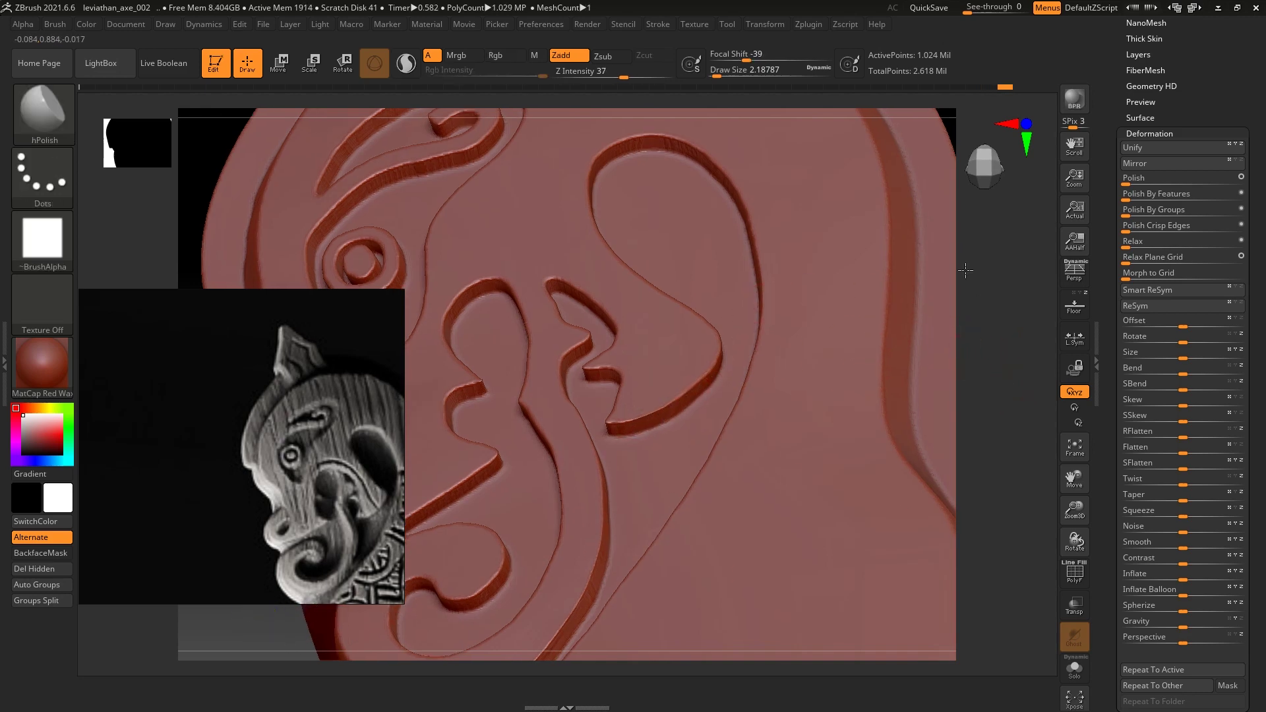
Zoom the wooden reference image in on its carved scroll close-up.
drag(1002, 369, 923, 365)
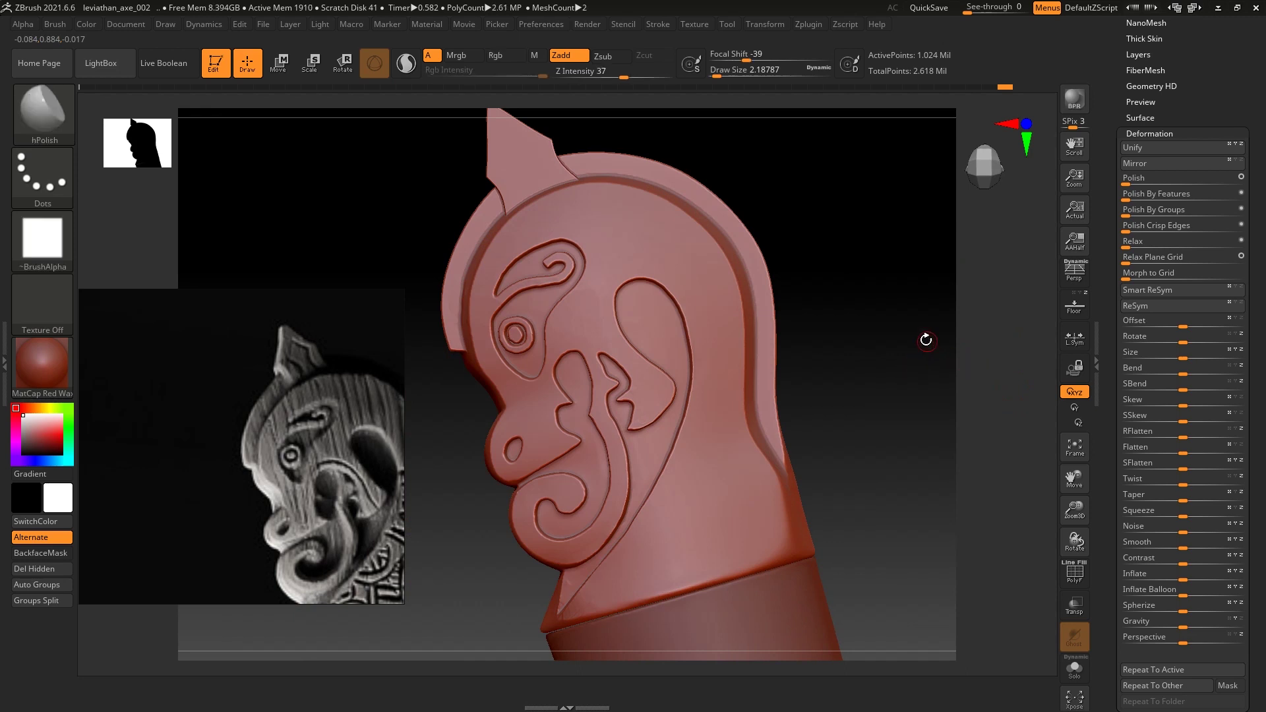
scroll(925, 340, up, 2)
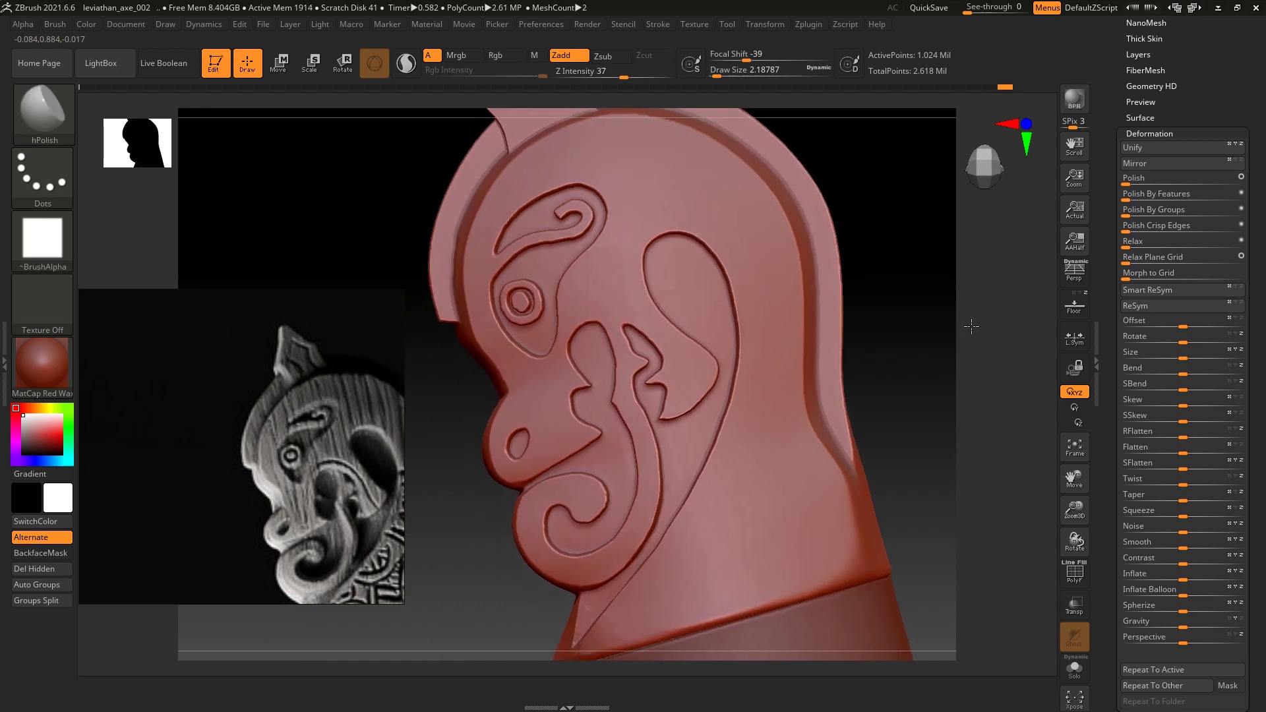
scroll(931, 348, up, 1)
scroll(1009, 303, up, 1)
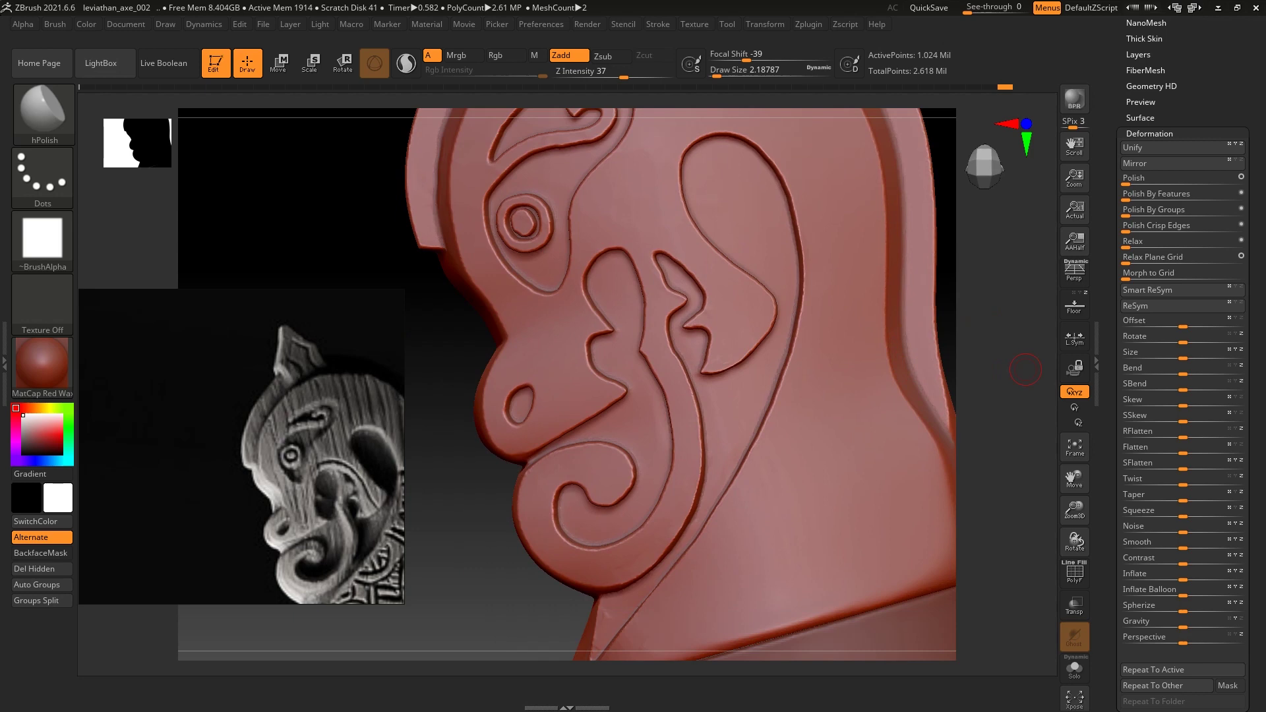
scroll(277, 518, down, 3)
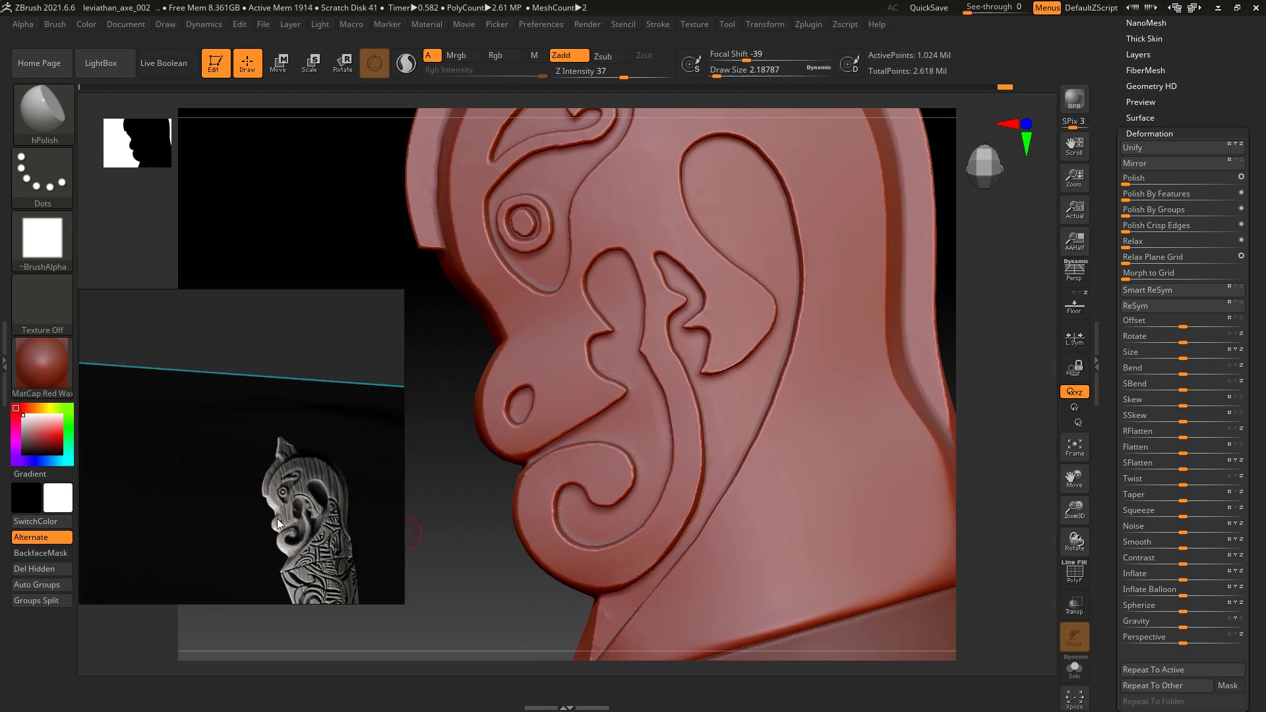
scroll(341, 421, up, 2)
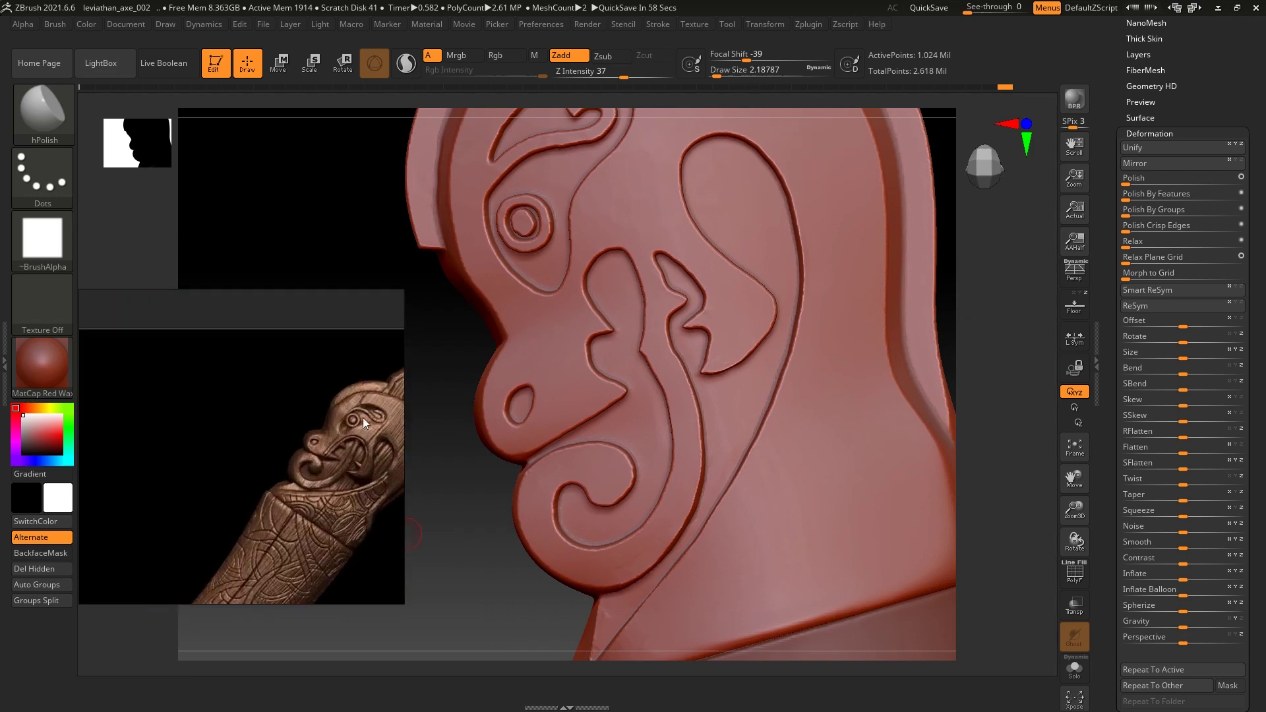
scroll(215, 493, down, 3)
scroll(236, 362, up, 2)
scroll(183, 396, up, 2)
scroll(184, 395, up, 2)
scroll(198, 385, up, 2)
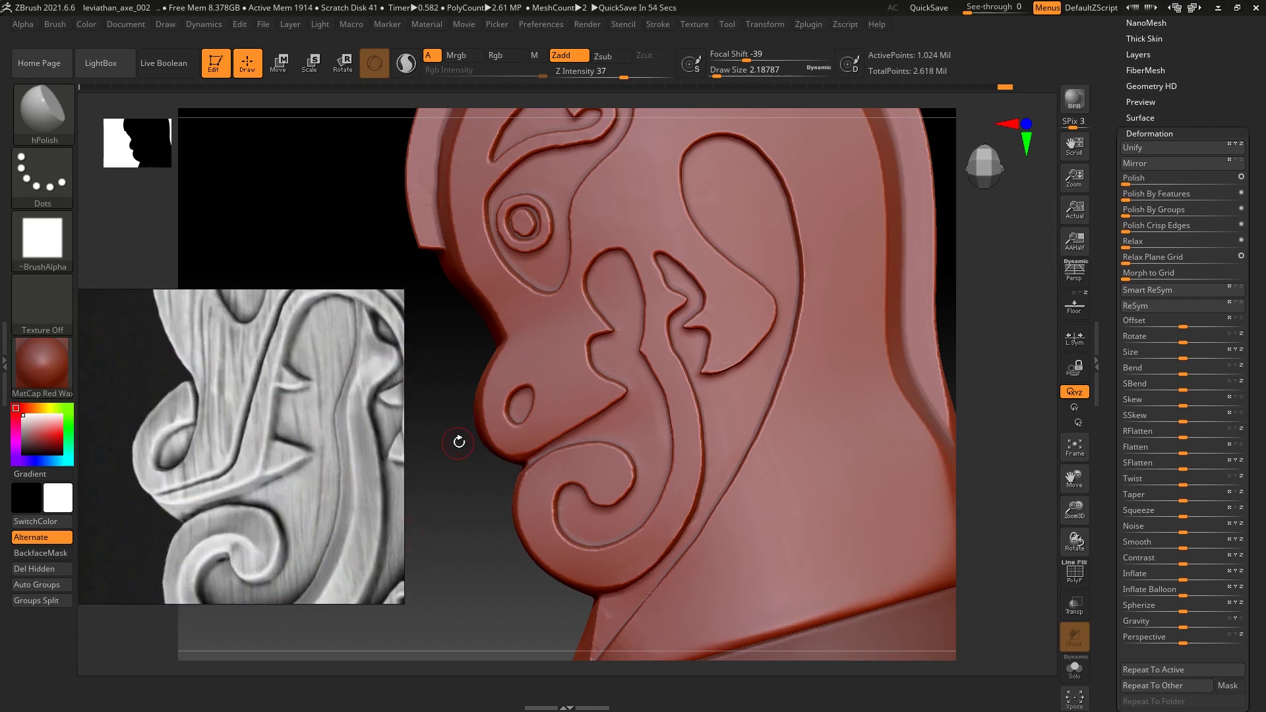
scroll(218, 405, down, 1)
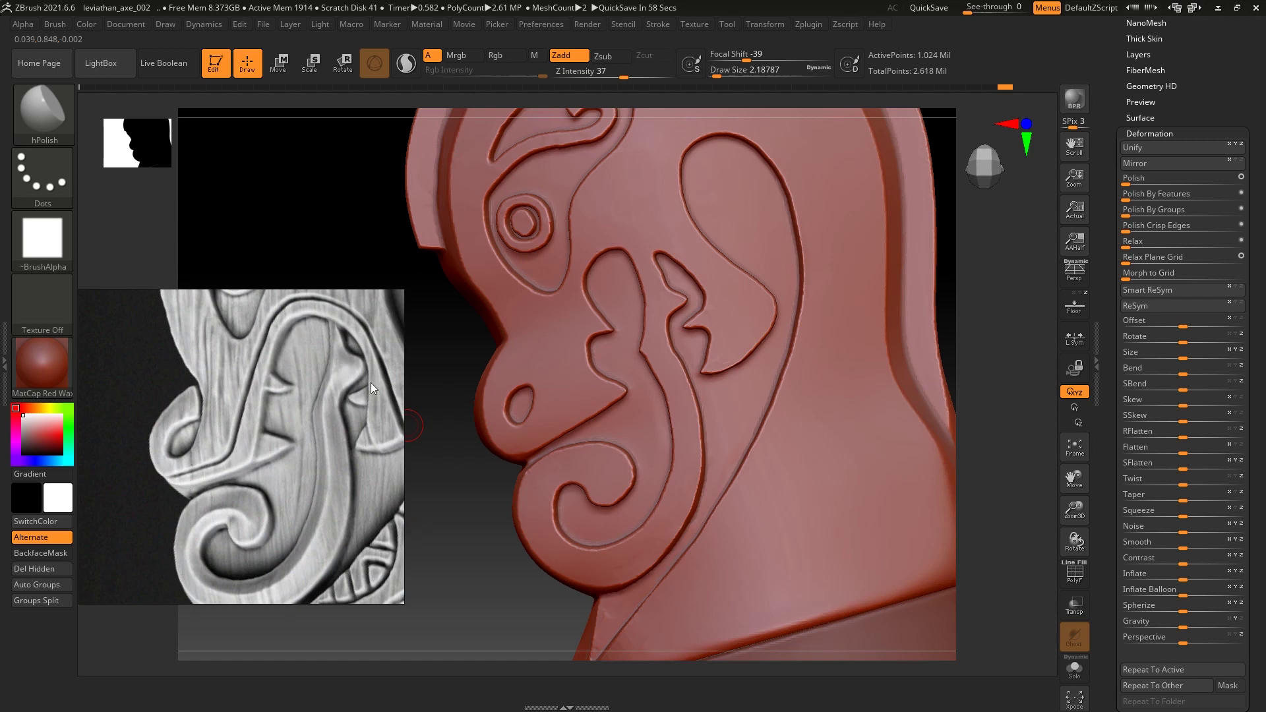
alt+drag(472, 523, 486, 543)
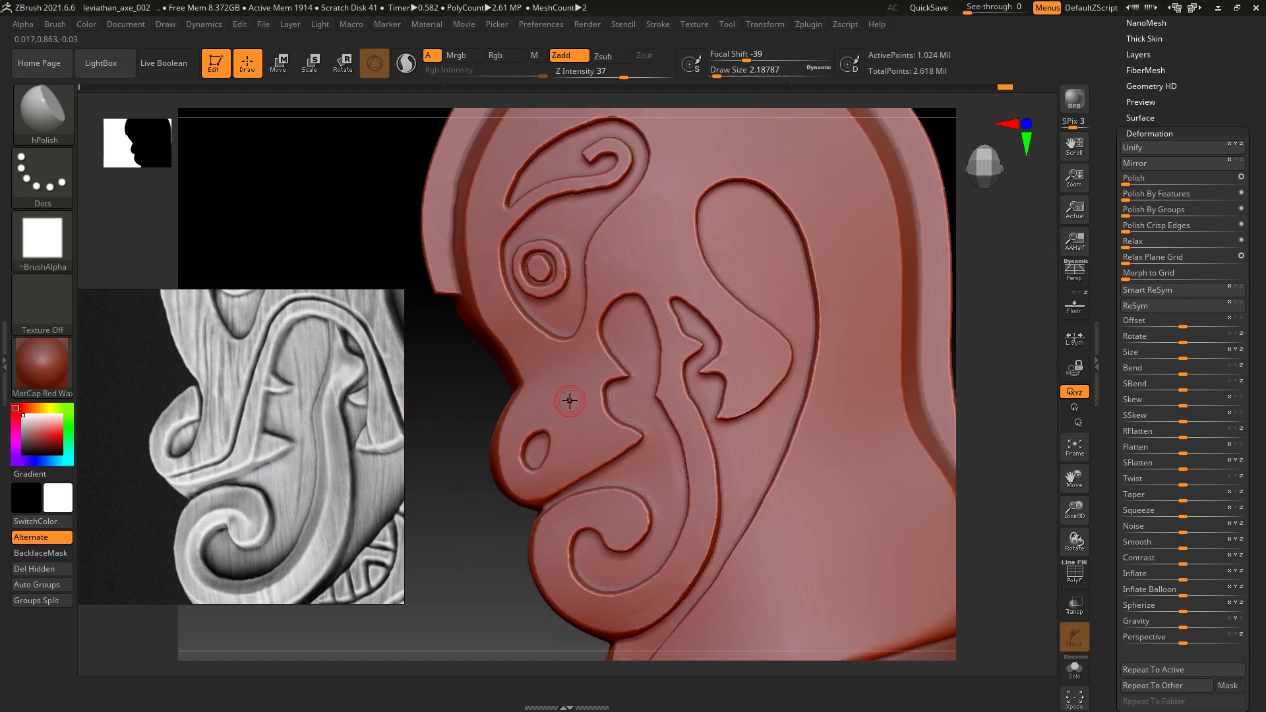
Pull the tongue strand's top up toward the eye with an enlarged Move brush.
key(b)
key(m)
key(v)
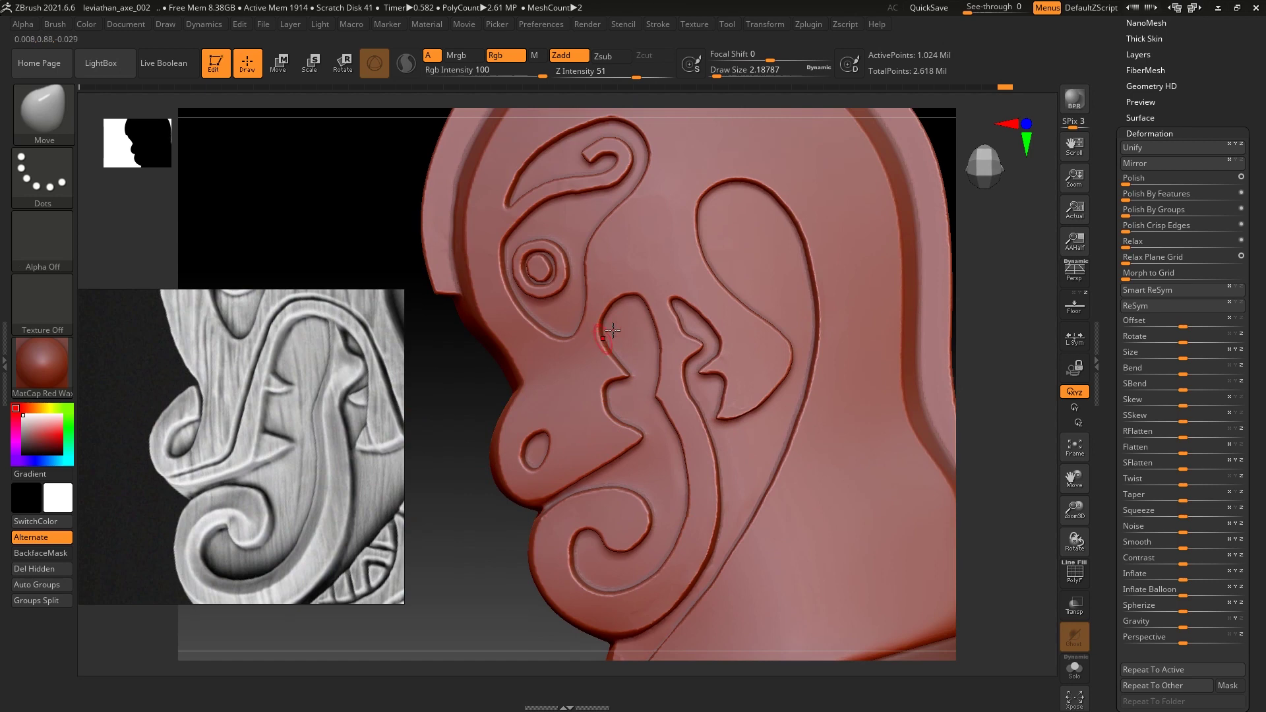
key(s)
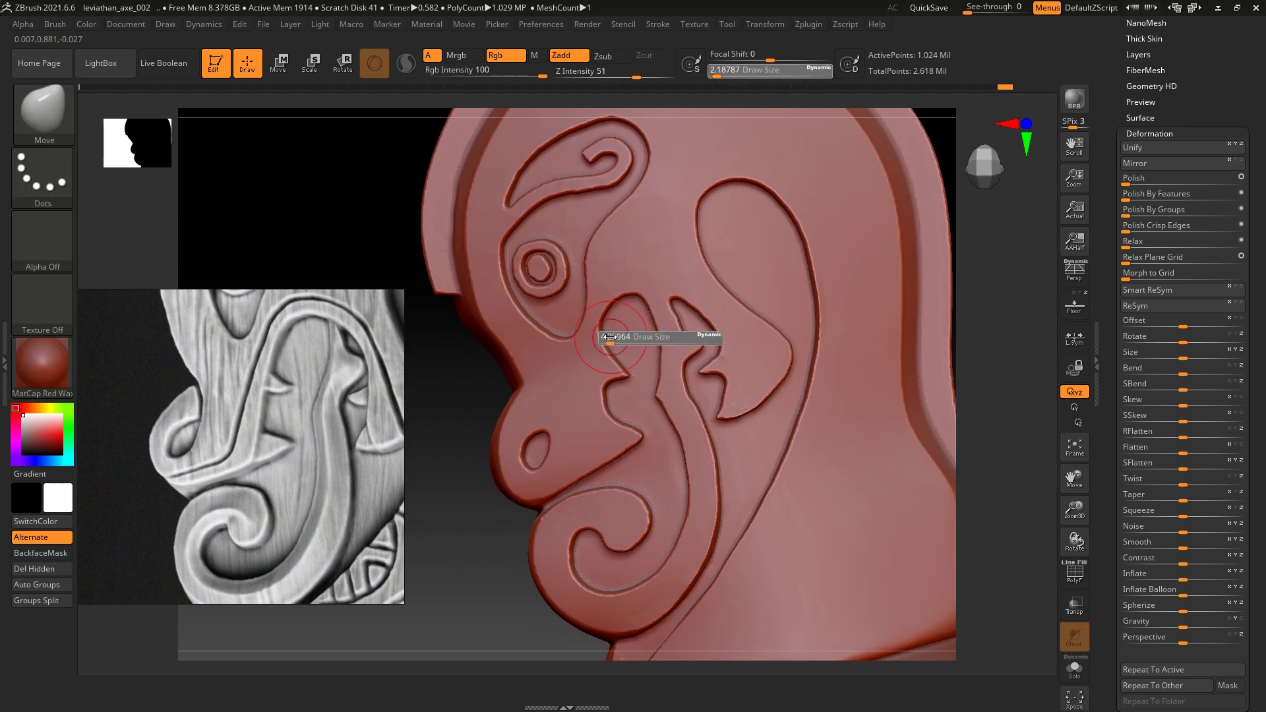
click(604, 329)
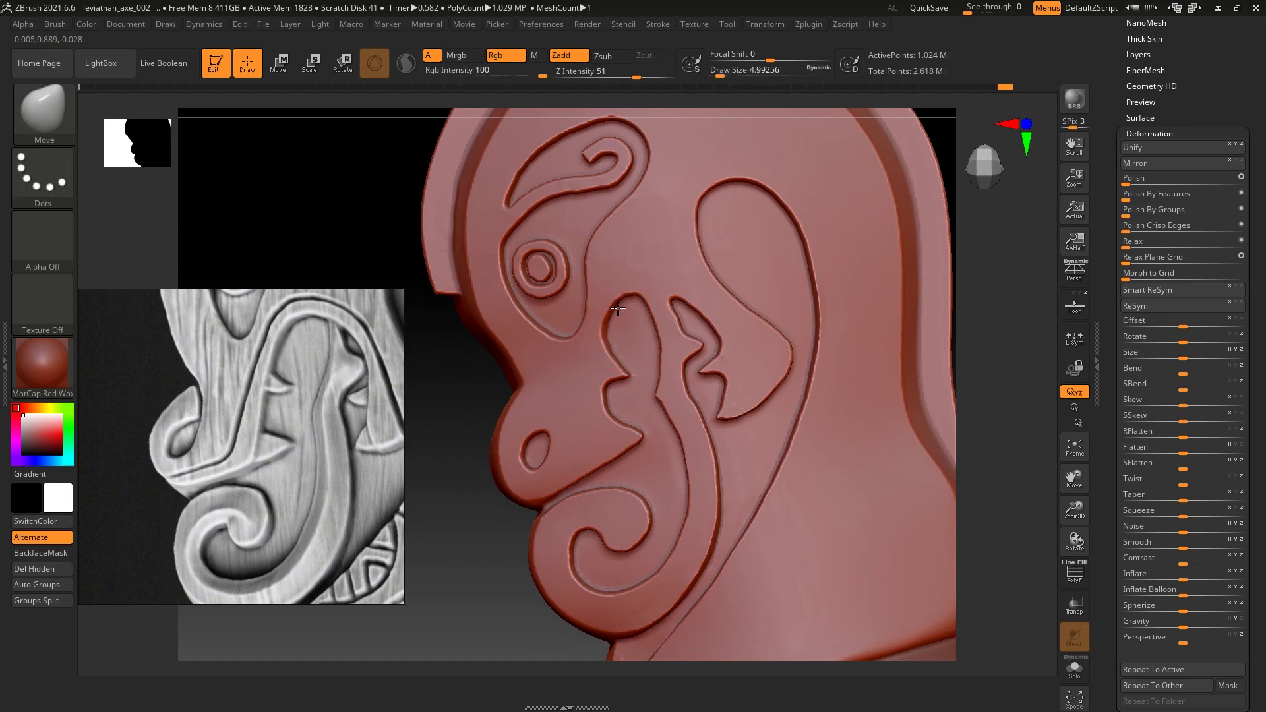
drag(616, 298, 626, 293)
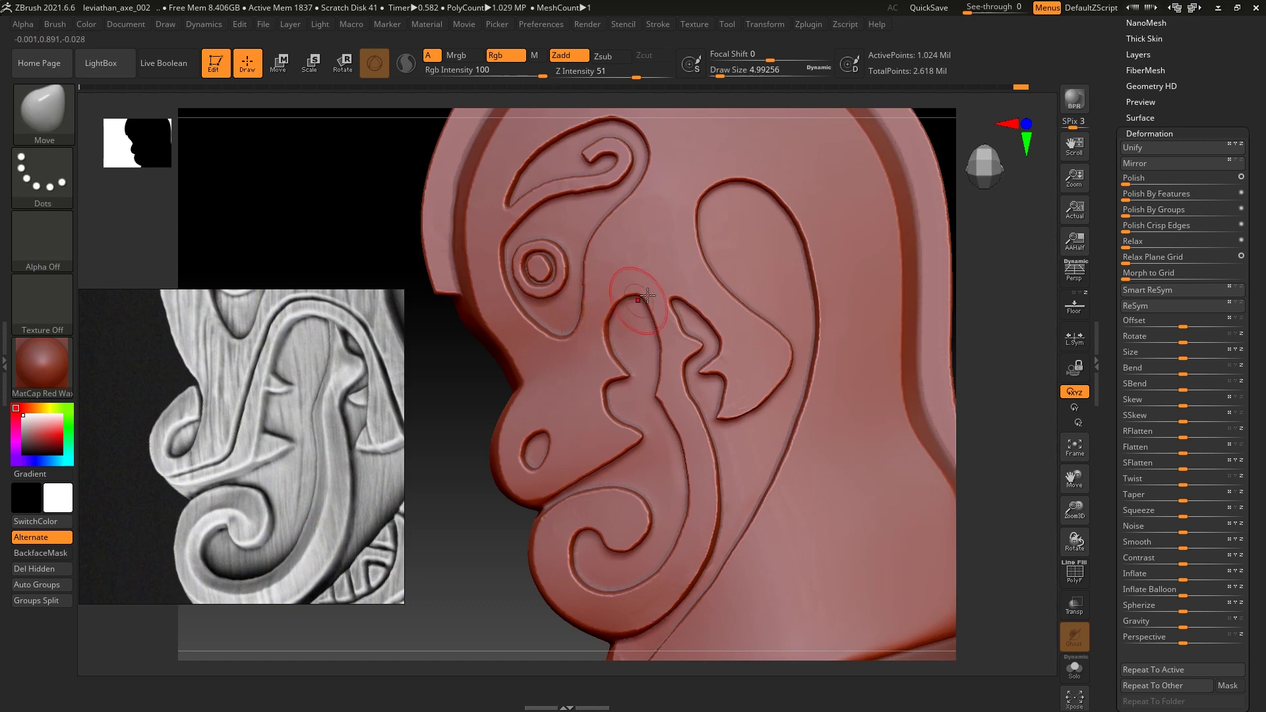
Review the reshaped tongue tip from a zoomed-out three-quarter view.
mouse_move(1012, 347)
alt+mouse_down()
mouse_move(981, 295)
mouse_move(610, 325)
alt+mouse_up()
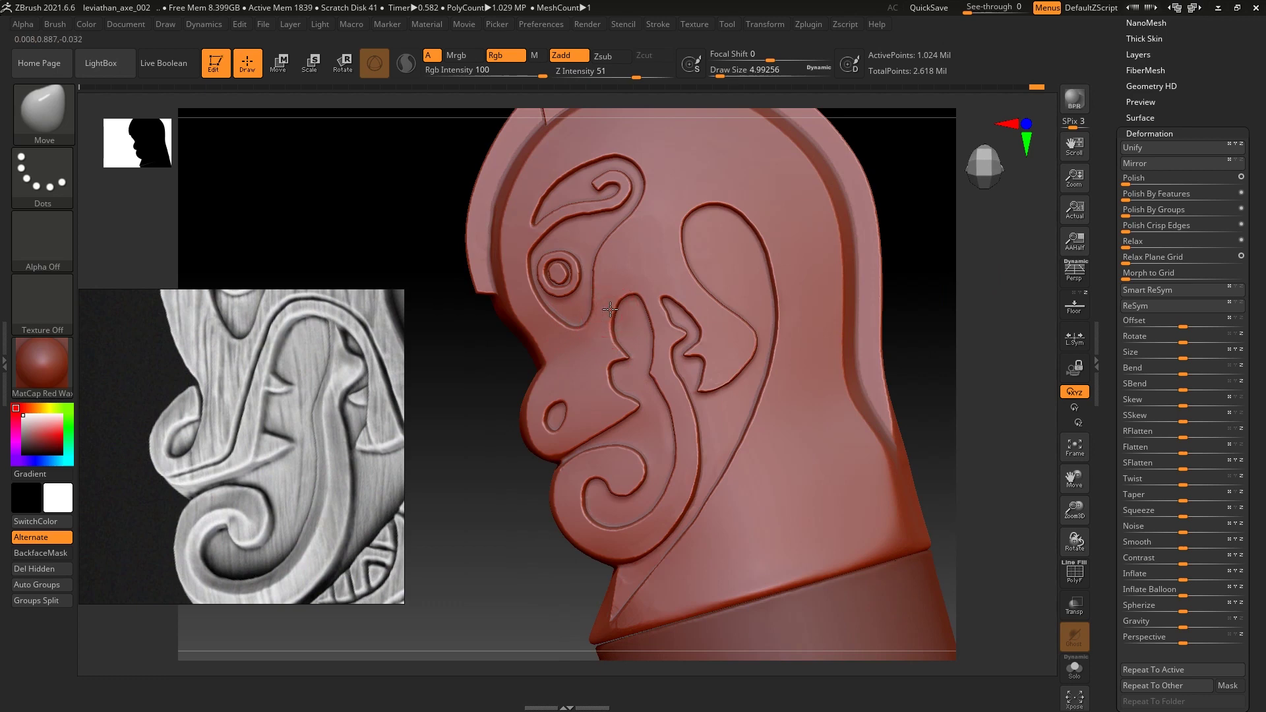
mouse_move(938, 276)
mouse_down()
mouse_move(935, 246)
mouse_move(939, 331)
mouse_move(932, 291)
mouse_up()
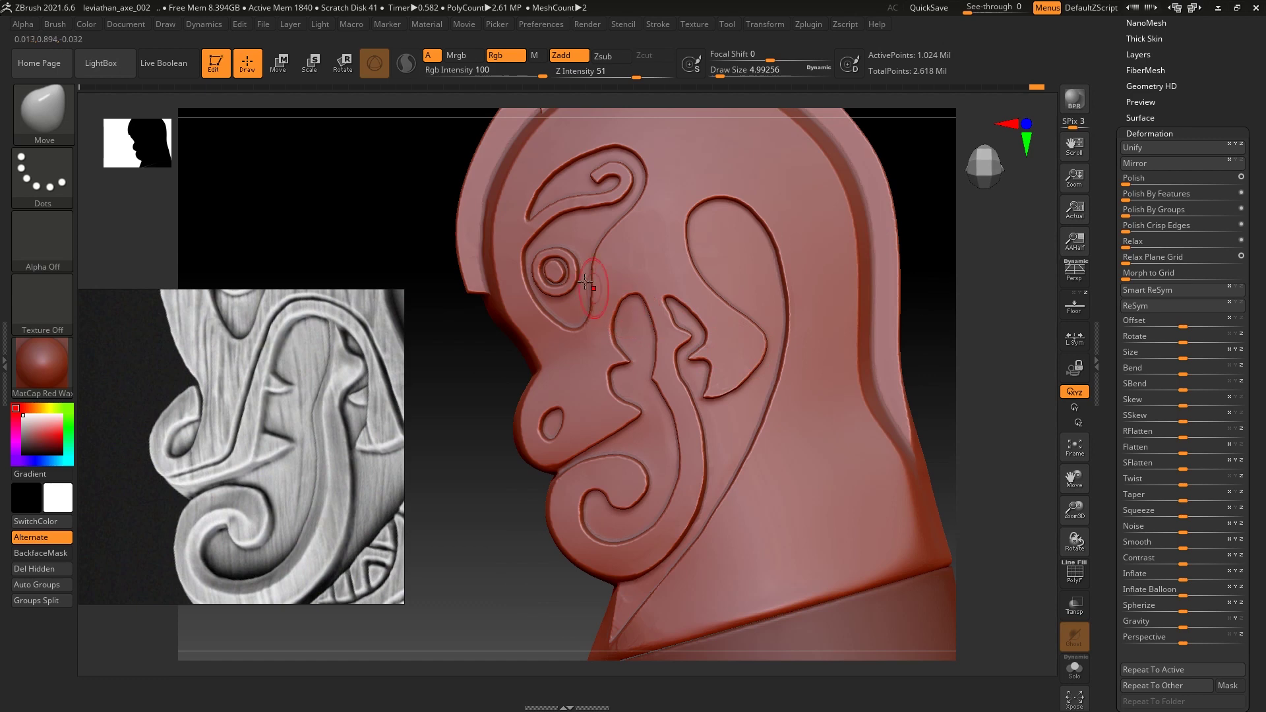
key(b)
key(s)
key(t)
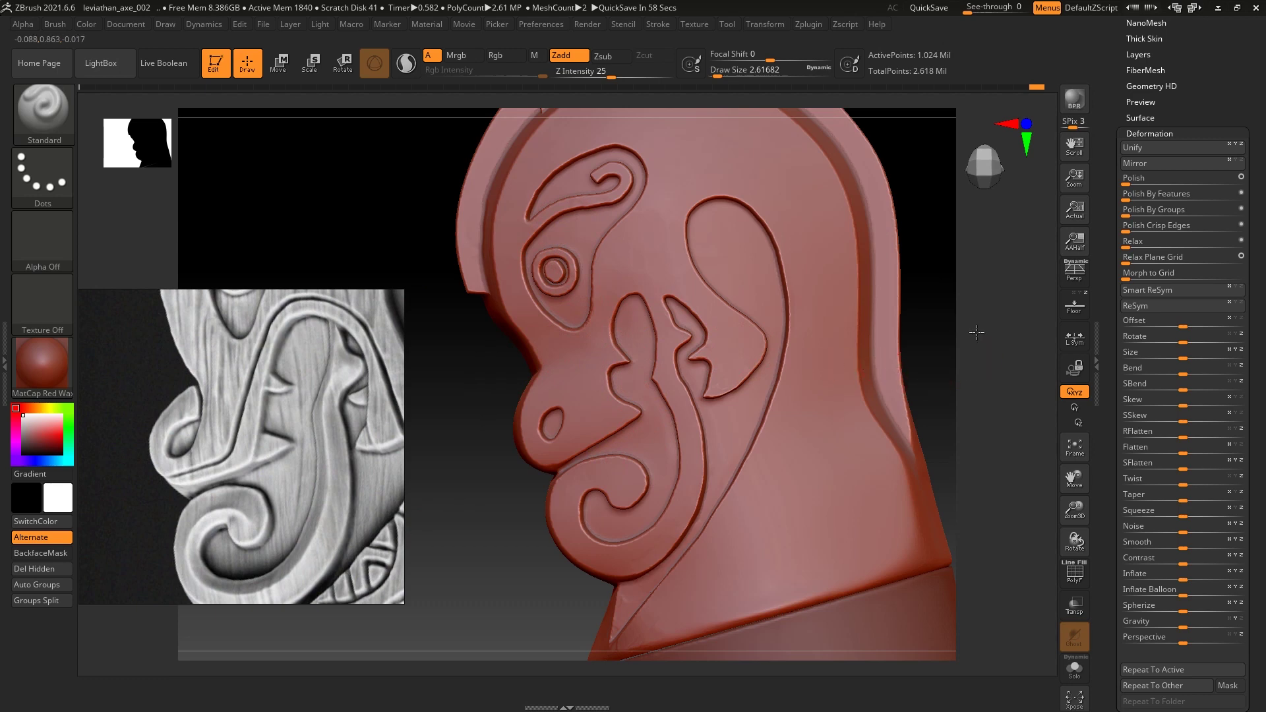
Enlarge the Standard brush, lower Z Intensity, and build up the surface inside the spiral.
alt+drag(976, 333, 590, 446)
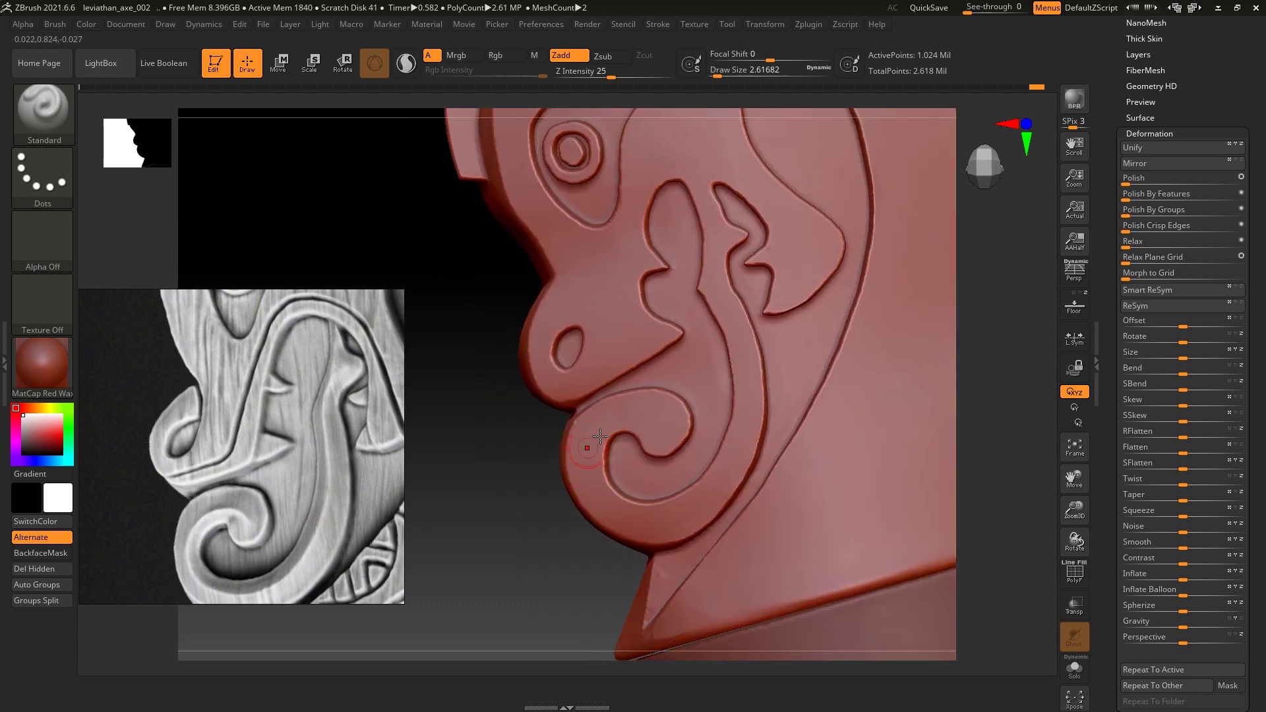
key(s)
drag(610, 420, 643, 425)
key(ctrl+z)
key(space)
drag(725, 453, 717, 455)
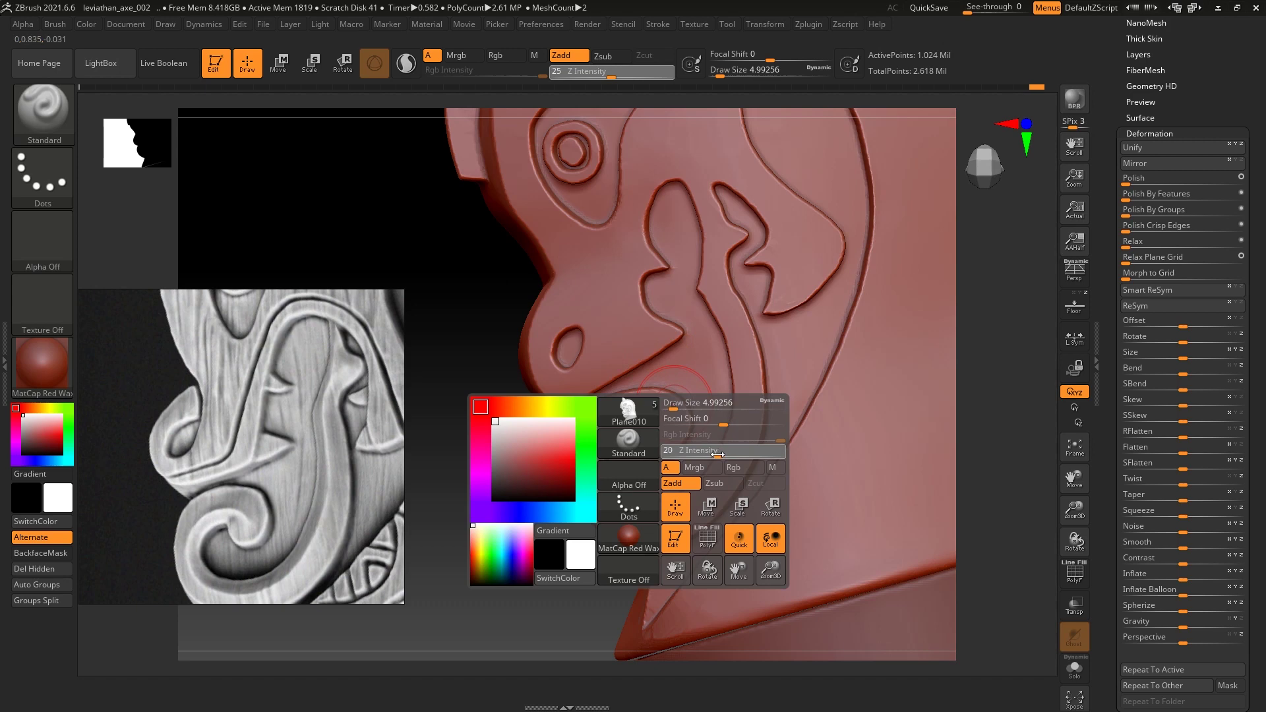
mouse_move(627, 421)
mouse_down()
mouse_move(645, 420)
mouse_move(601, 429)
mouse_move(596, 459)
mouse_up()
Enable LazyMouse and raise a ridge along the spiral curl up toward the tongue.
click(658, 25)
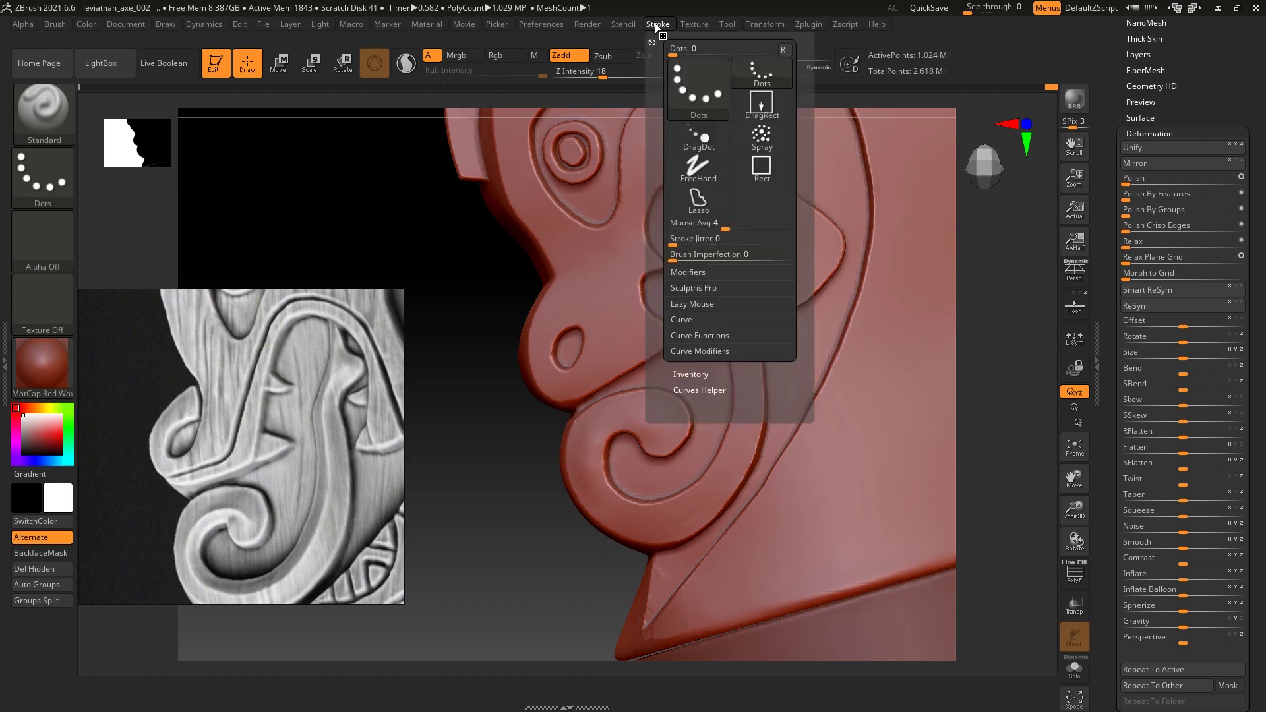
click(691, 303)
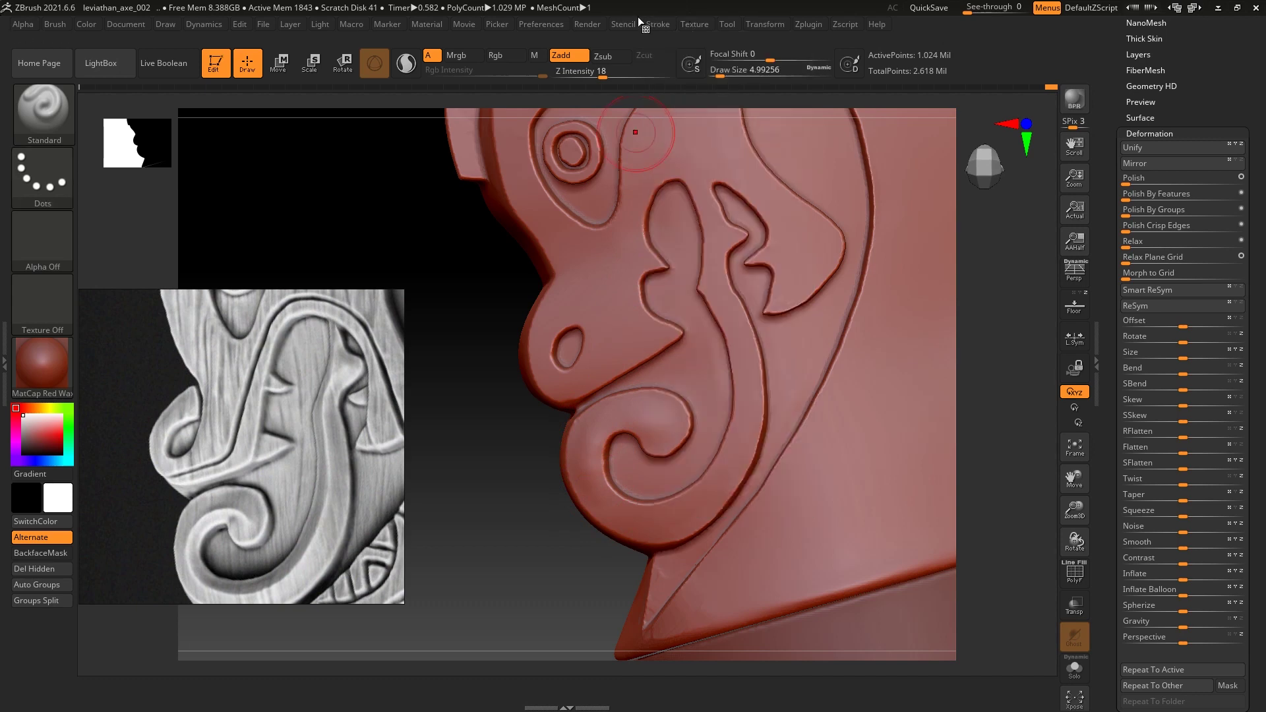
key(ctrl+z)
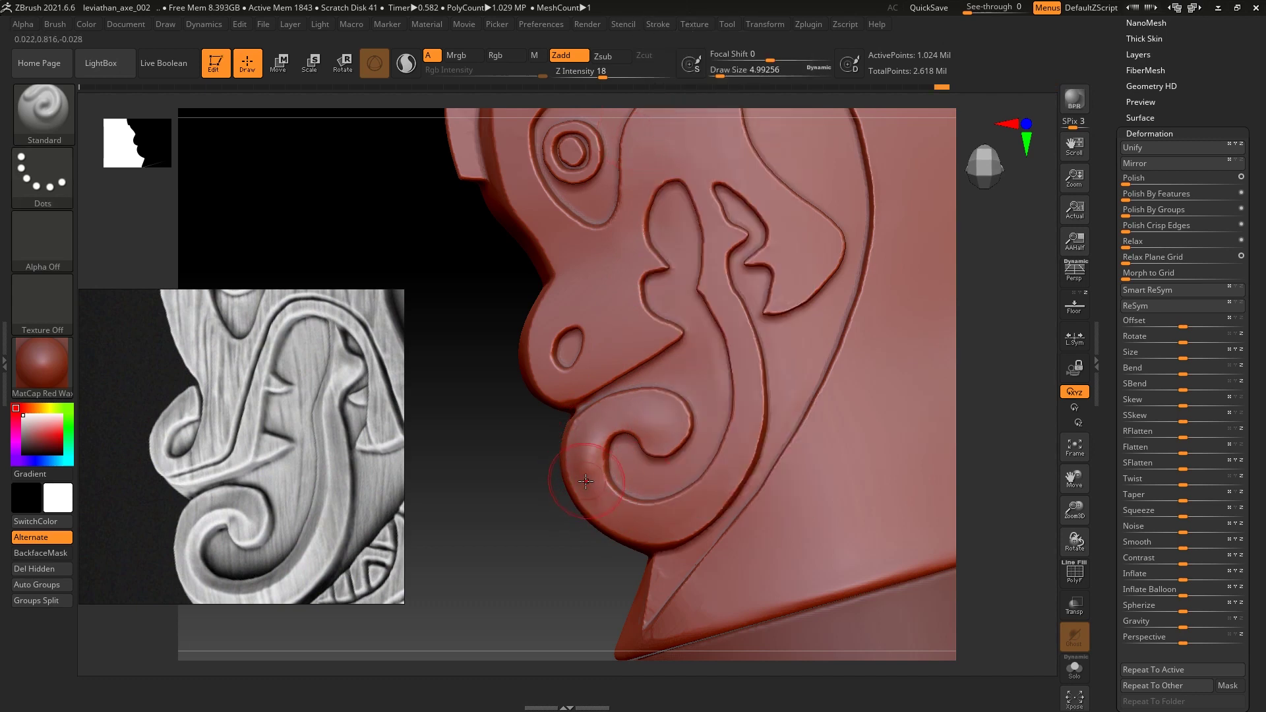
drag(655, 524, 729, 444)
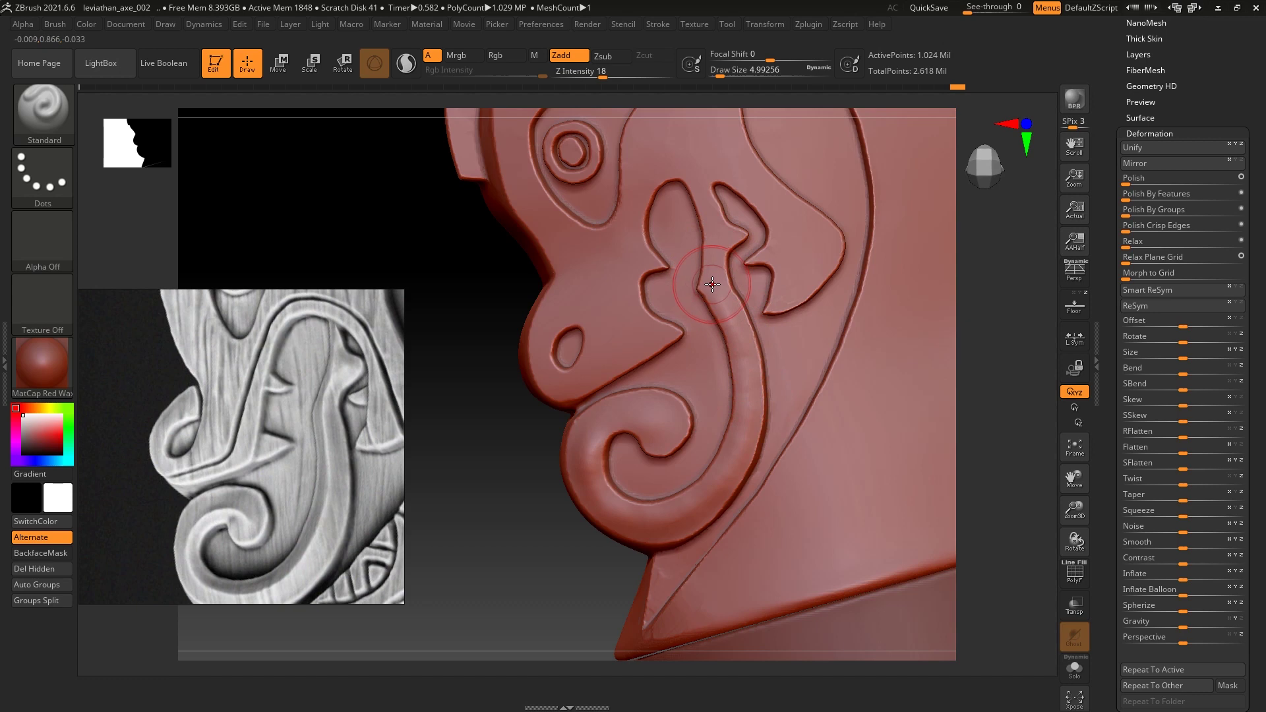
drag(709, 282, 704, 184)
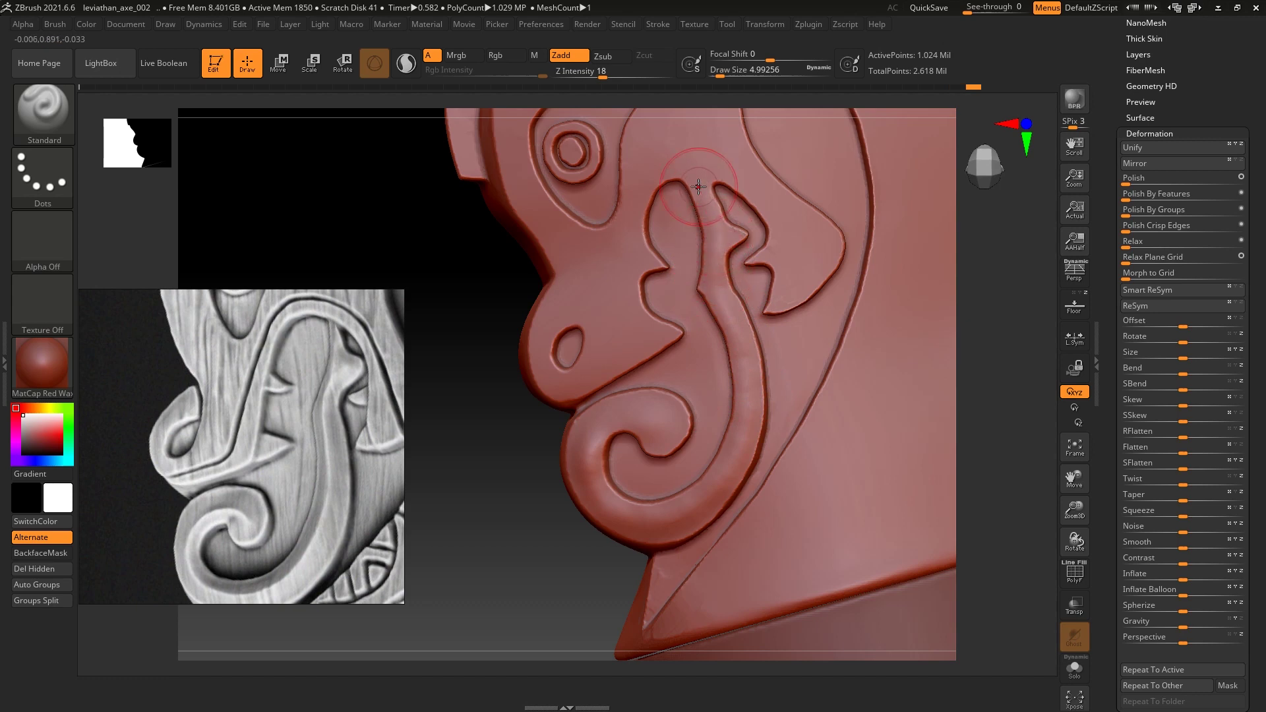
mouse_move(1024, 298)
mouse_down()
mouse_move(1044, 305)
mouse_move(1039, 320)
mouse_up()
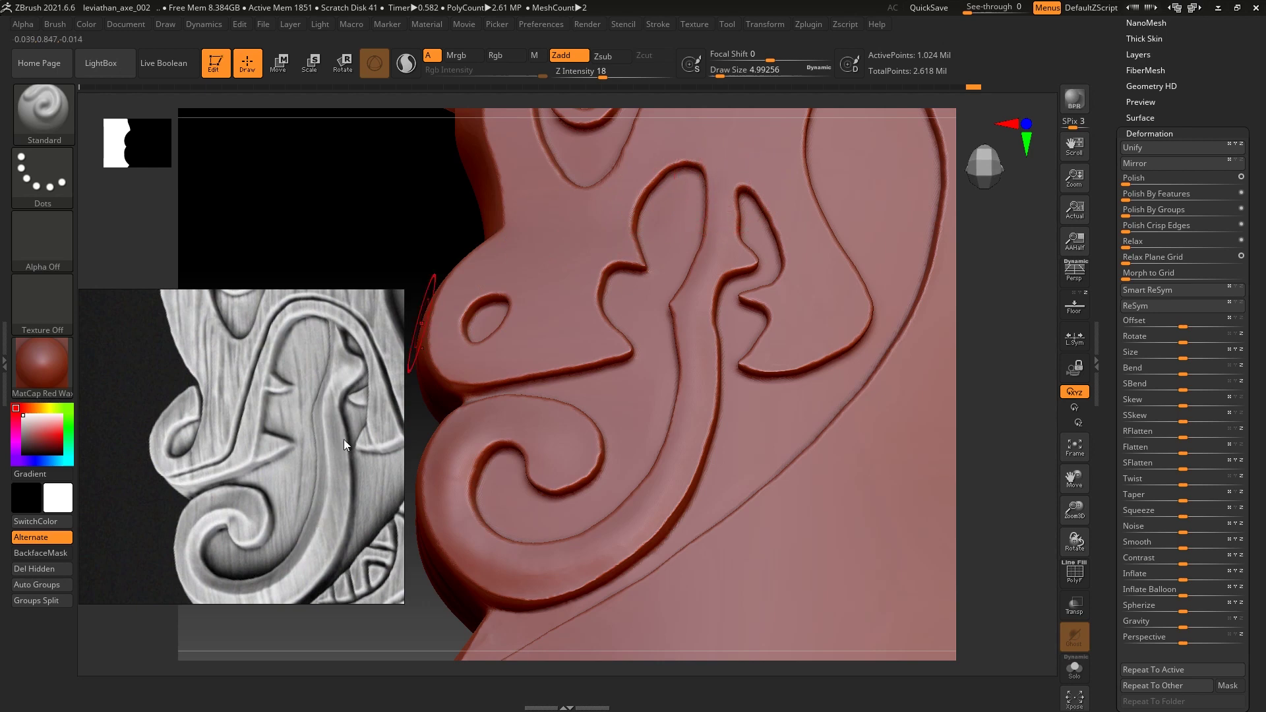
Smooth the rough groove junctions around the tongue and lower Draw Size to about 1.8.
key(ctrl)
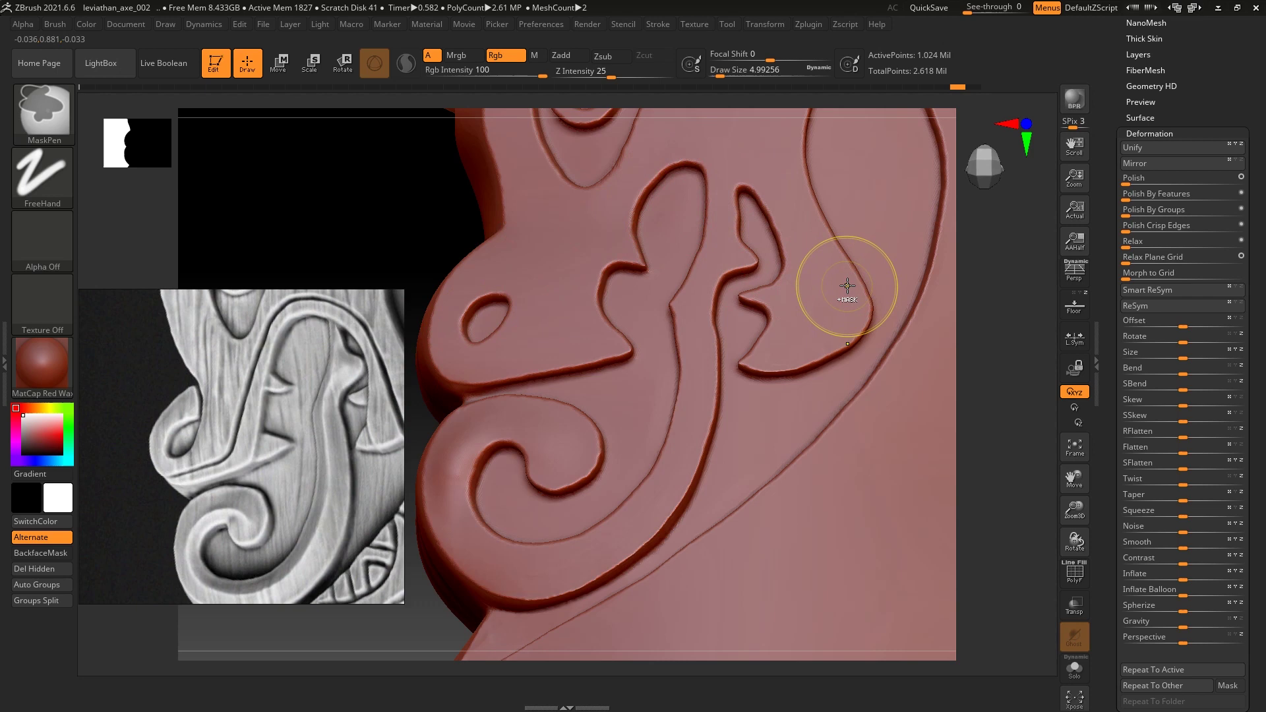
mouse_move(983, 283)
mouse_down()
mouse_move(1027, 302)
mouse_move(1017, 338)
mouse_move(1023, 306)
mouse_move(924, 328)
mouse_up()
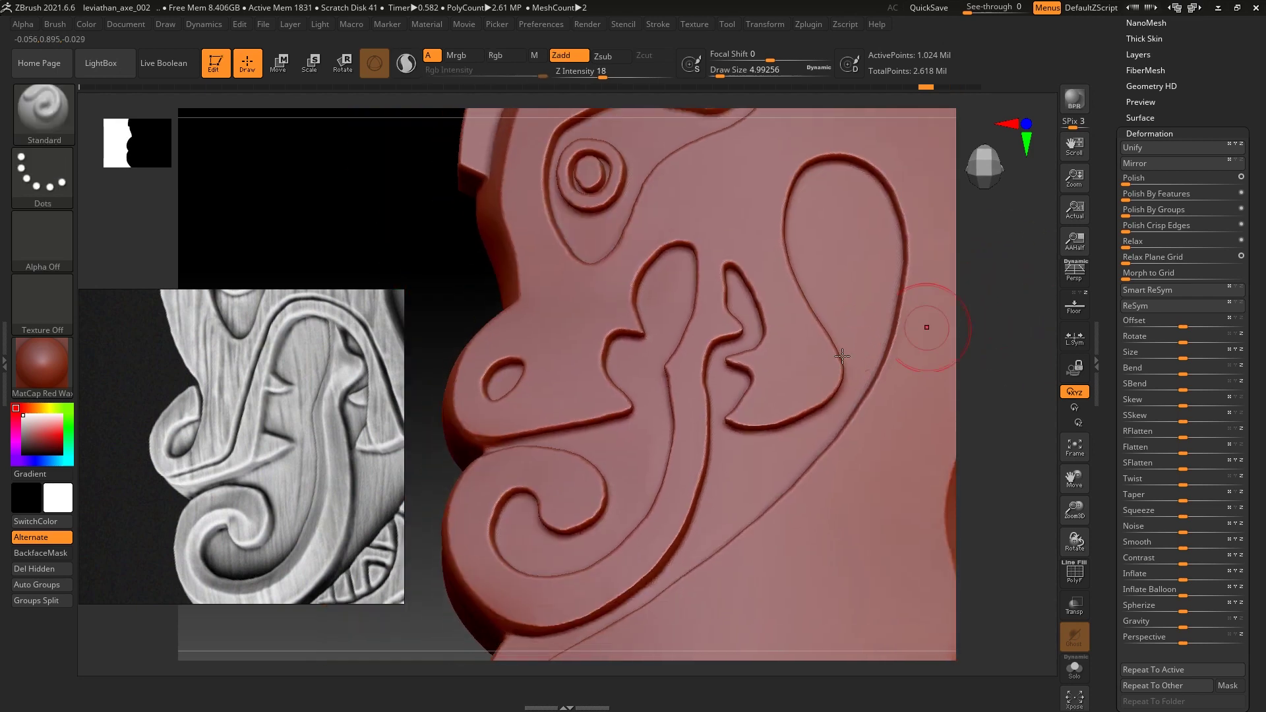
key(shift+f)
key(shift+f)
mouse_move(1002, 302)
mouse_down()
mouse_move(1032, 347)
mouse_move(887, 354)
mouse_up()
key(s)
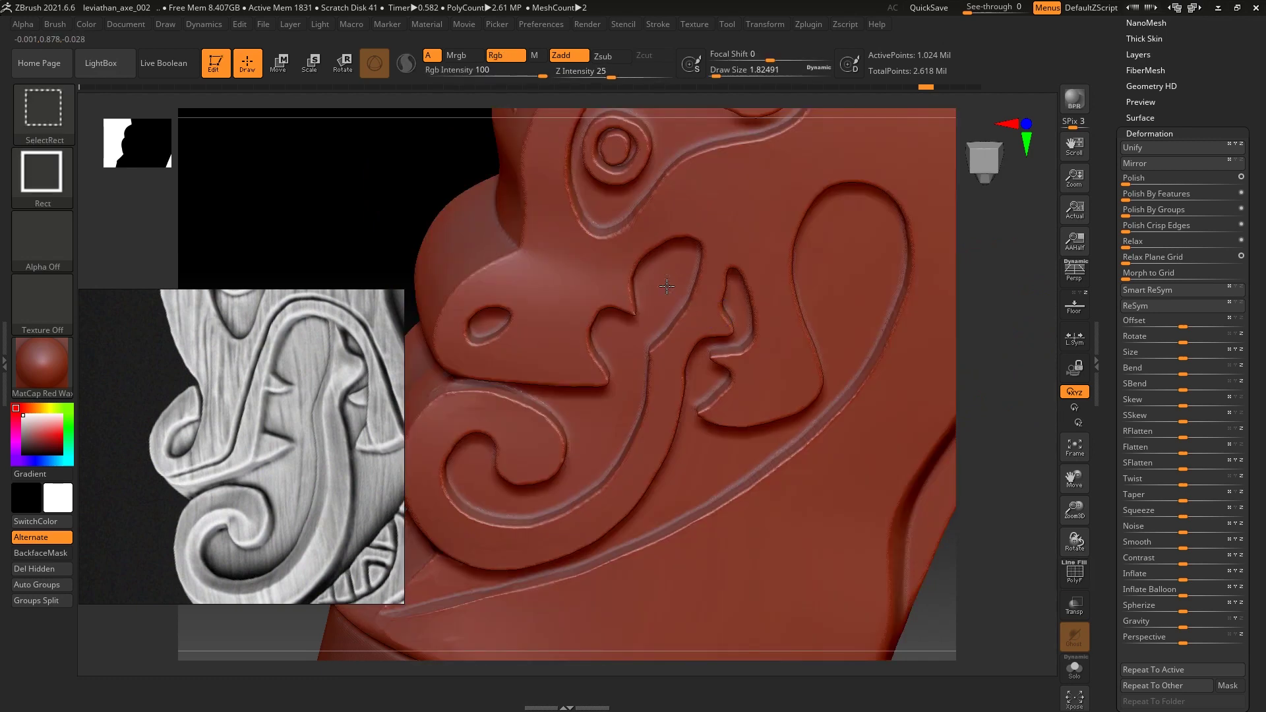
Isolate the raised design polygroup and reveal the whole carved panel again, twice.
ctrl+shift+click(864, 341)
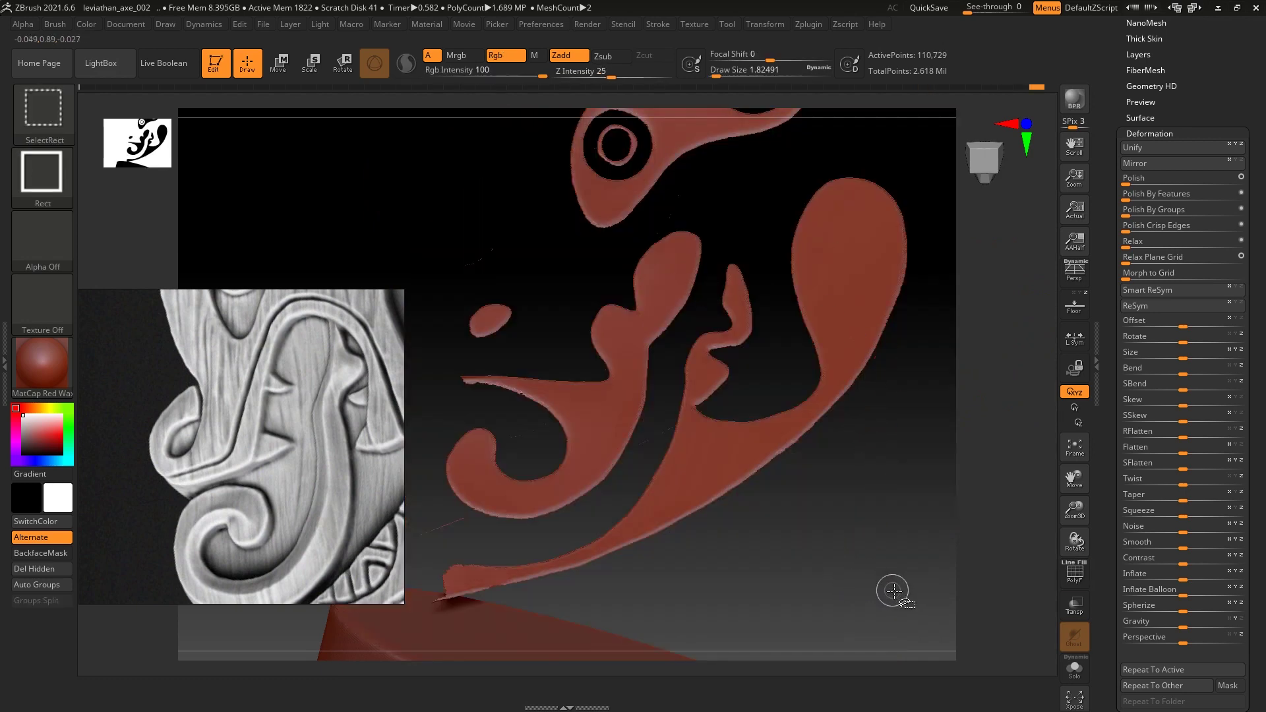
ctrl+shift+click(902, 616)
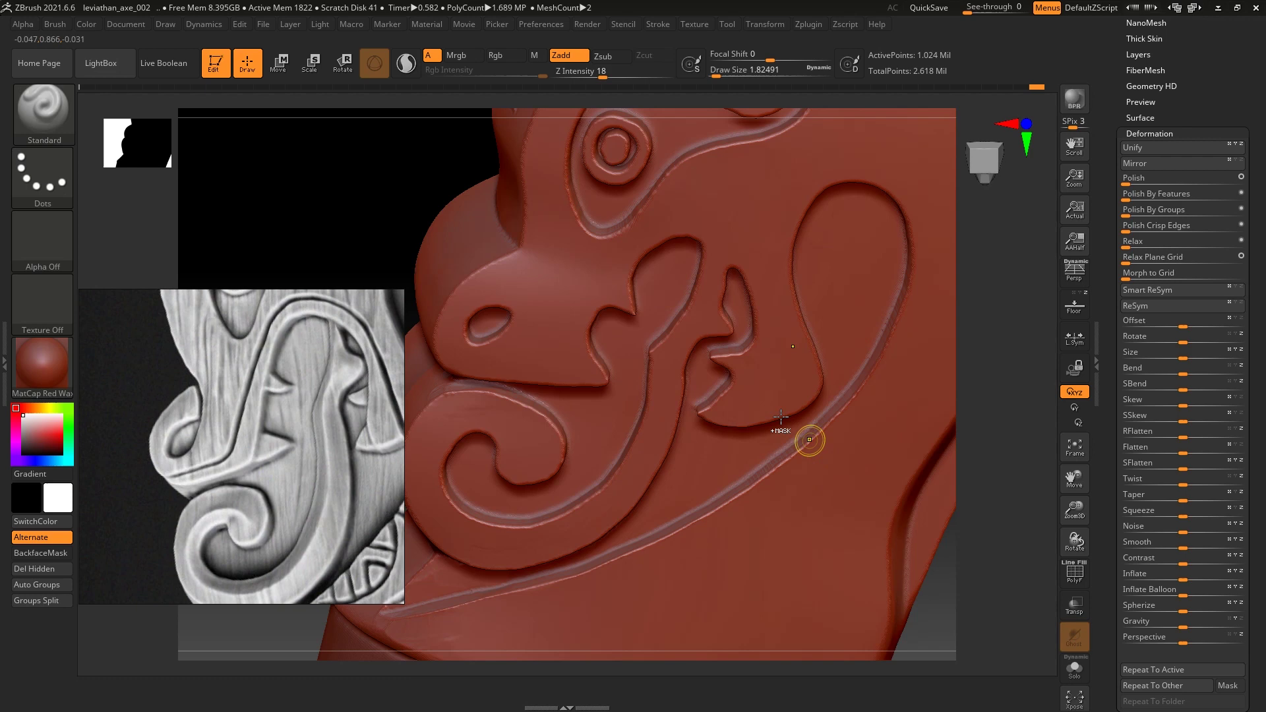
ctrl+shift+click(659, 277)
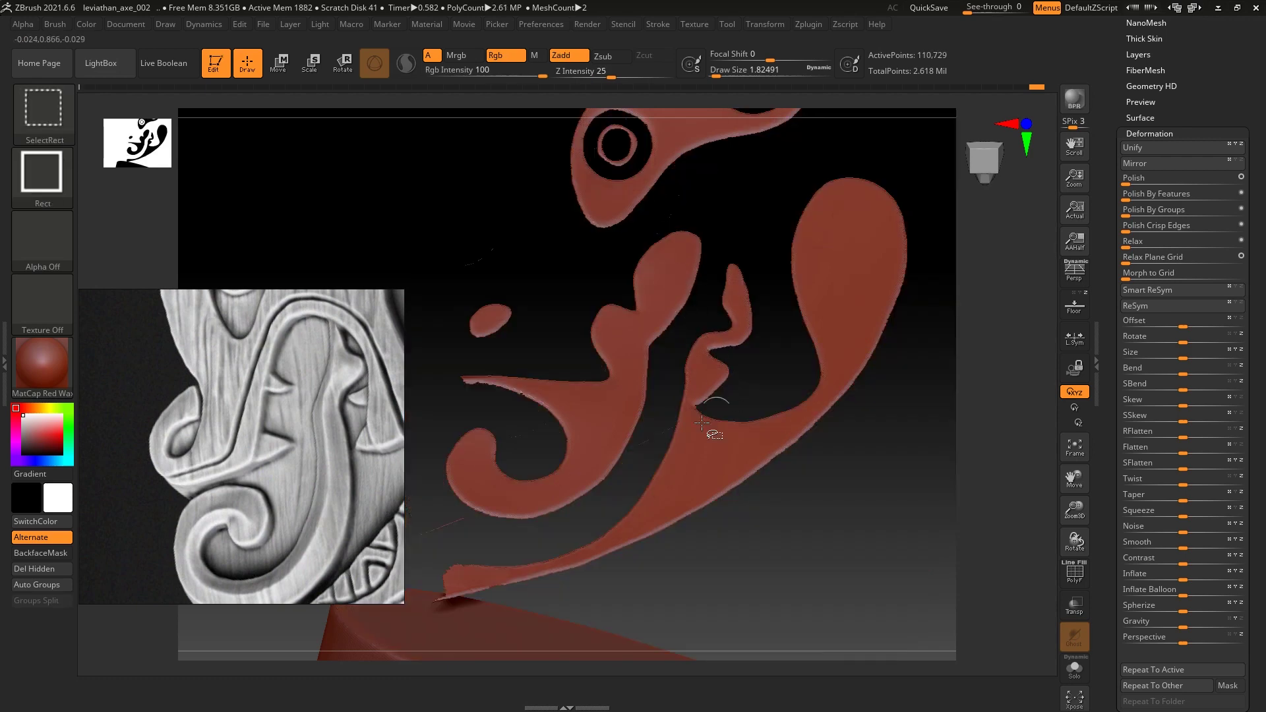
ctrl+shift+click(920, 610)
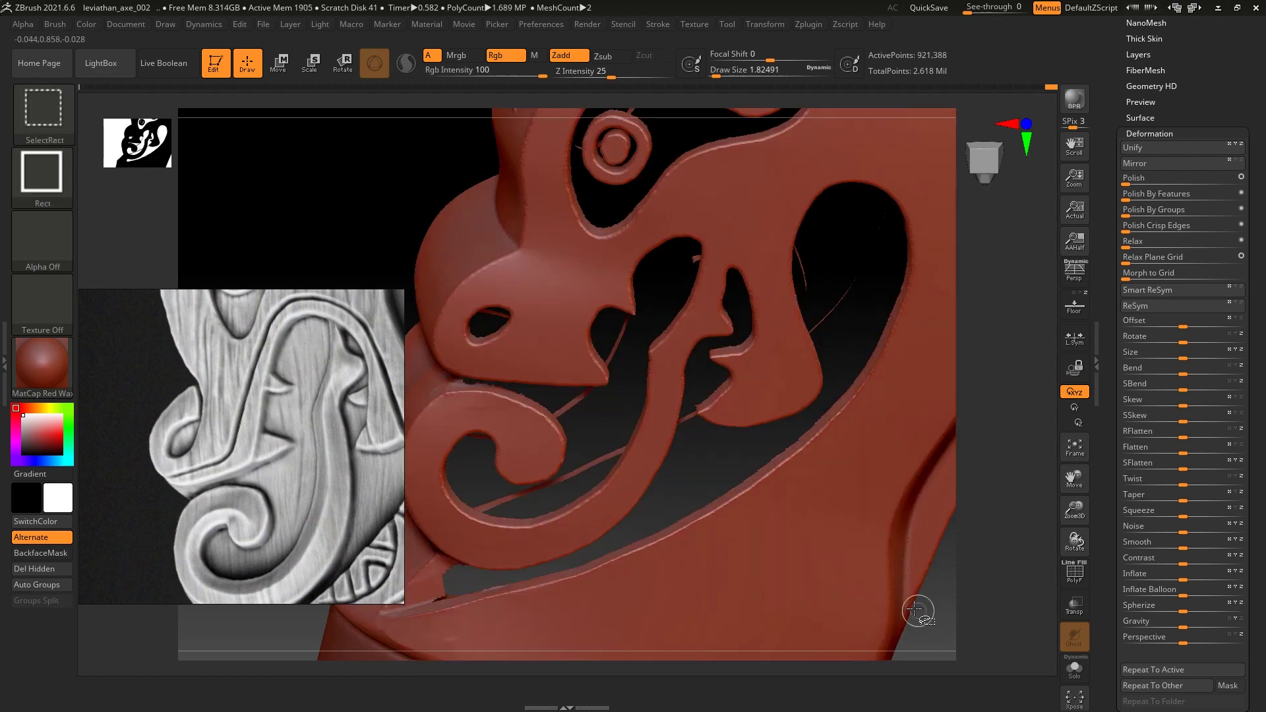
mouse_move(1018, 524)
mouse_down()
mouse_move(1051, 402)
mouse_move(1037, 427)
mouse_move(1045, 469)
mouse_move(746, 442)
mouse_up()
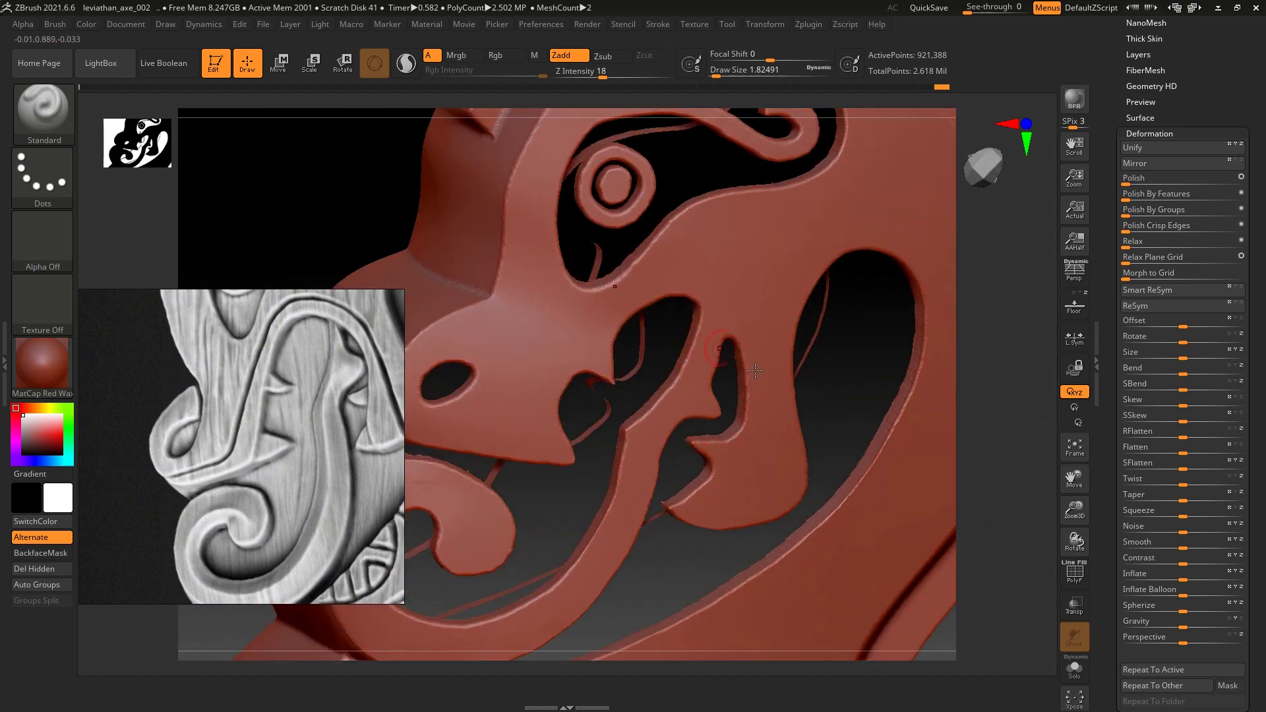
Mask-paint the diagonal strip through the pierced opening beside the tongue.
drag(1031, 393, 737, 353)
mouse_move(713, 412)
ctrl+mouse_down()
mouse_move(725, 300)
mouse_move(717, 325)
mouse_move(743, 337)
ctrl+mouse_up()
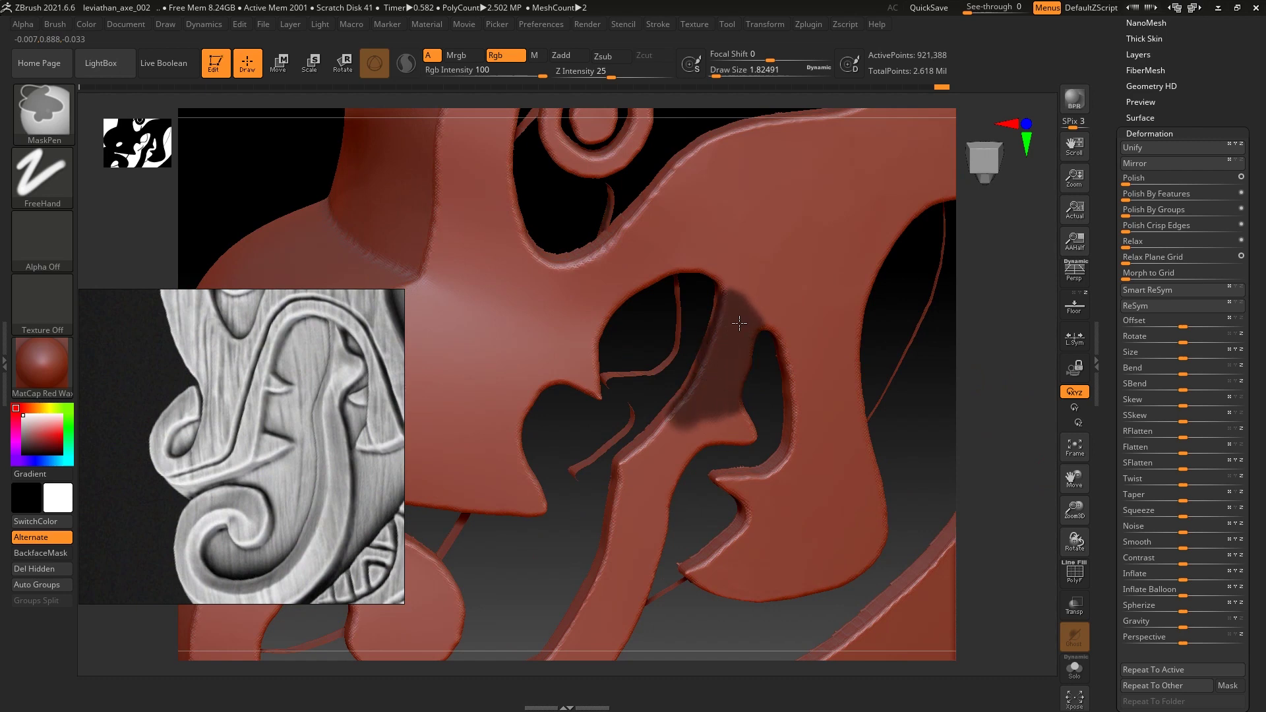
ctrl+drag(732, 263, 728, 290)
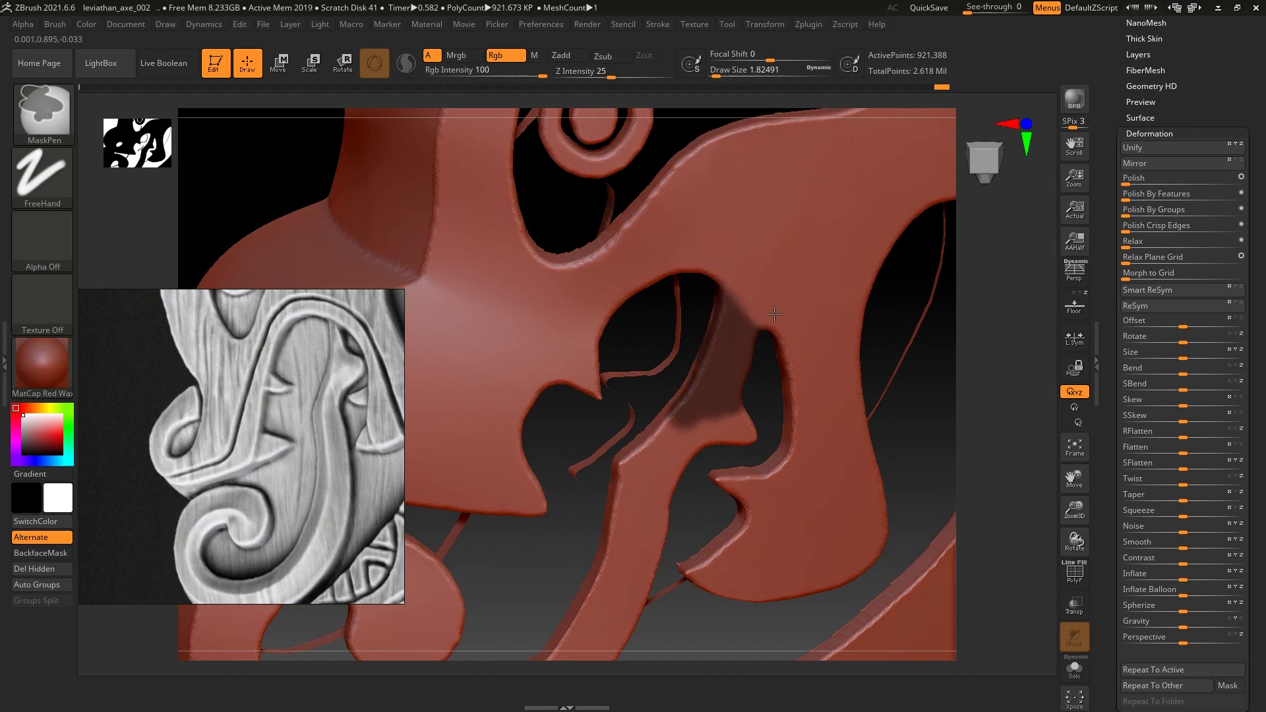
mouse_move(659, 435)
ctrl+mouse_down()
mouse_move(739, 423)
mouse_move(619, 544)
ctrl+mouse_up()
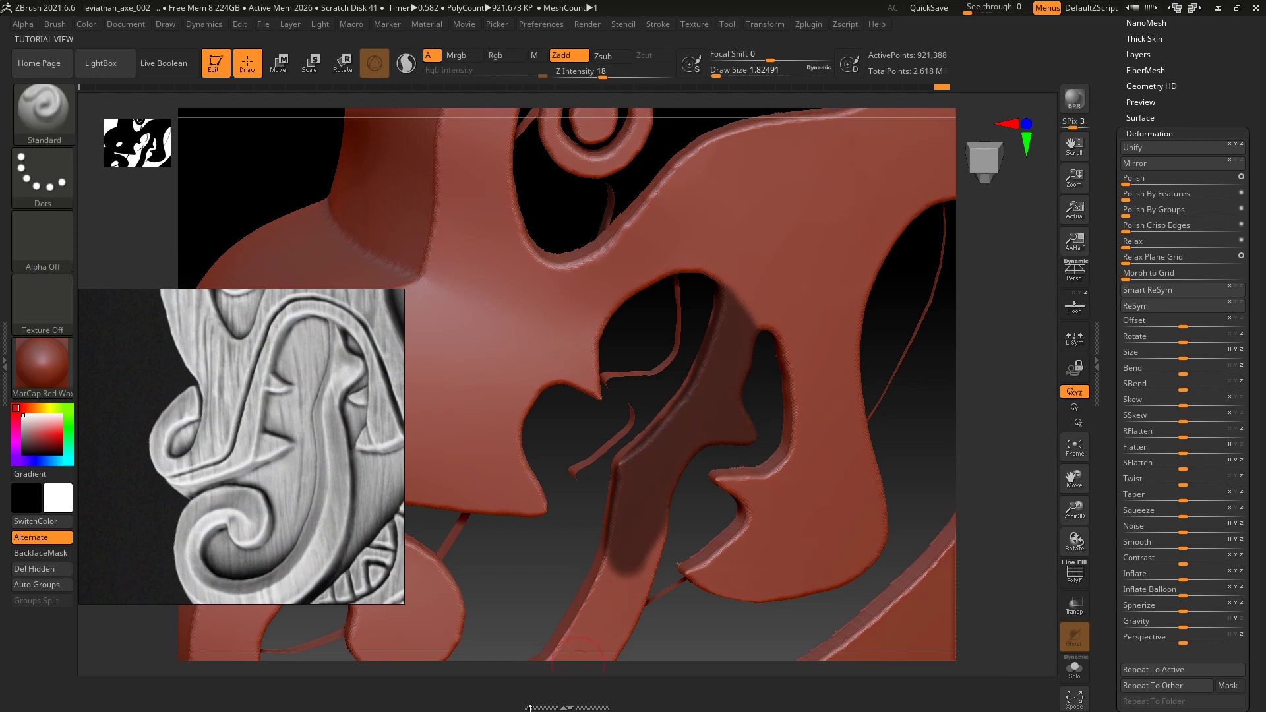
drag(950, 395, 706, 339)
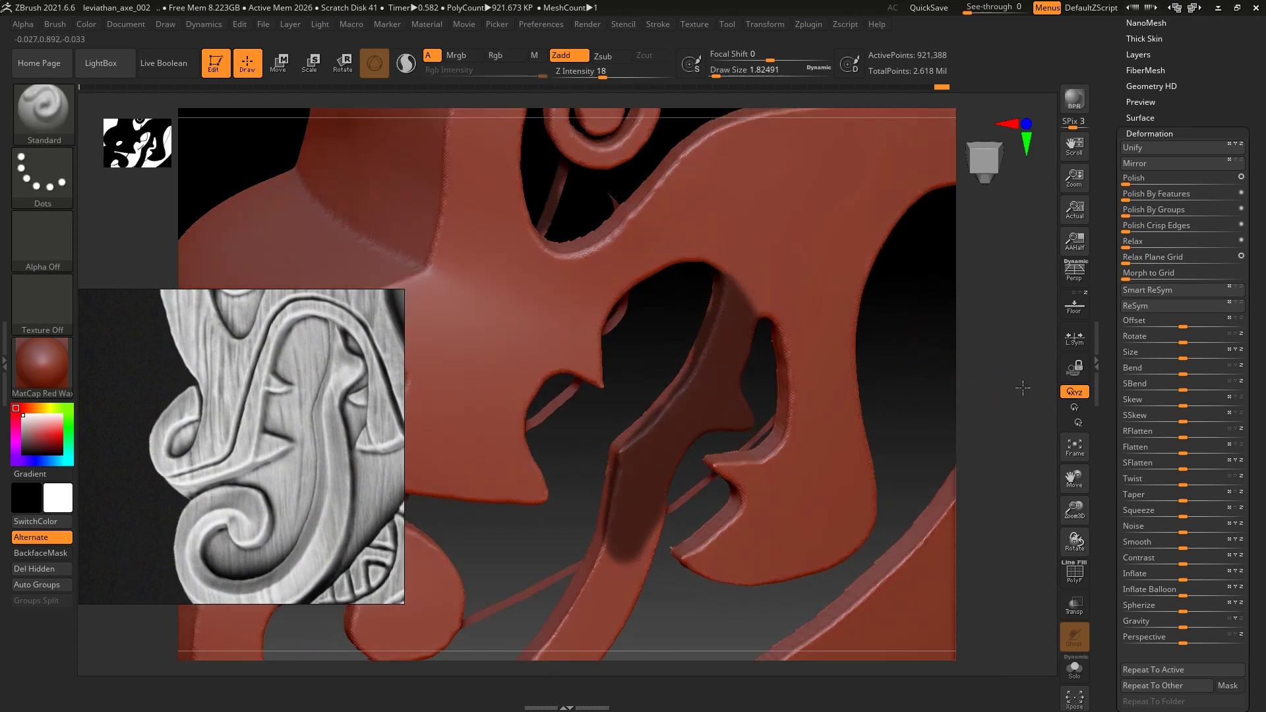
ctrl+drag(721, 314, 700, 308)
mouse_move(1022, 345)
mouse_down()
mouse_move(1082, 416)
mouse_move(714, 353)
mouse_up()
ctrl+drag(656, 422, 581, 501)
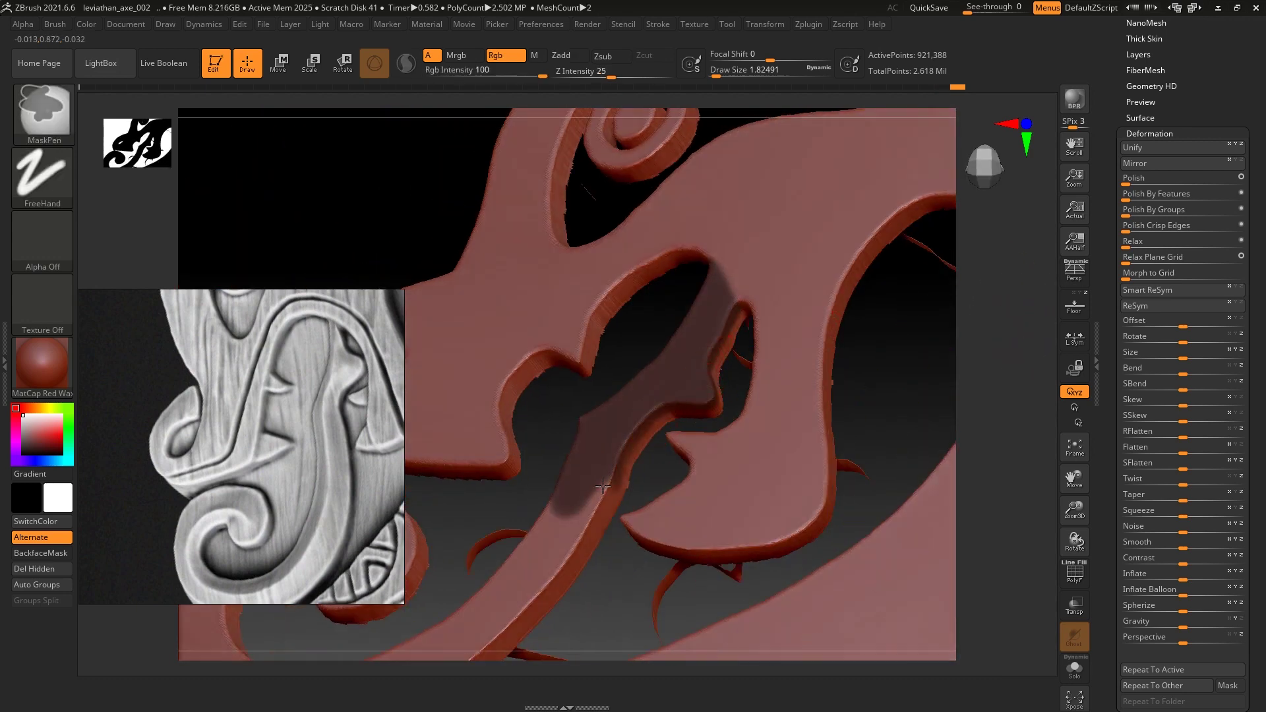
Apply BlurMask twice from Tool > Masking and orbit to check the mask.
click(1175, 135)
click(1151, 150)
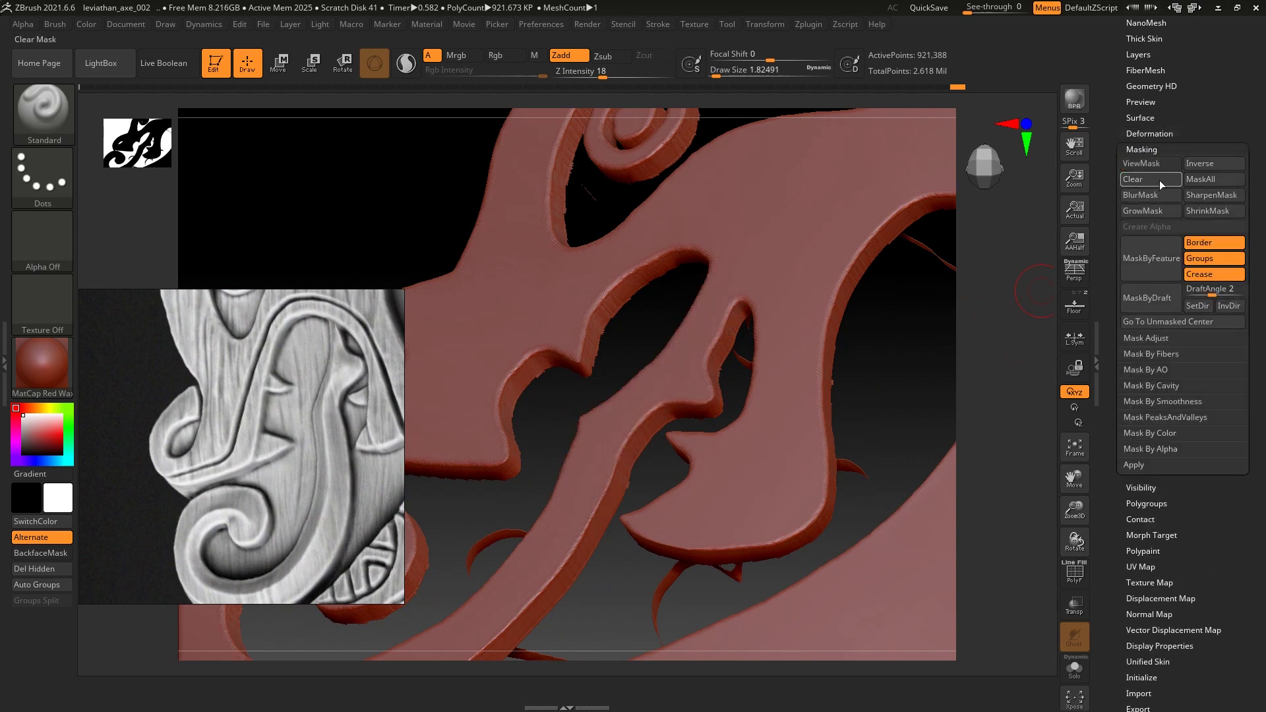
click(1159, 197)
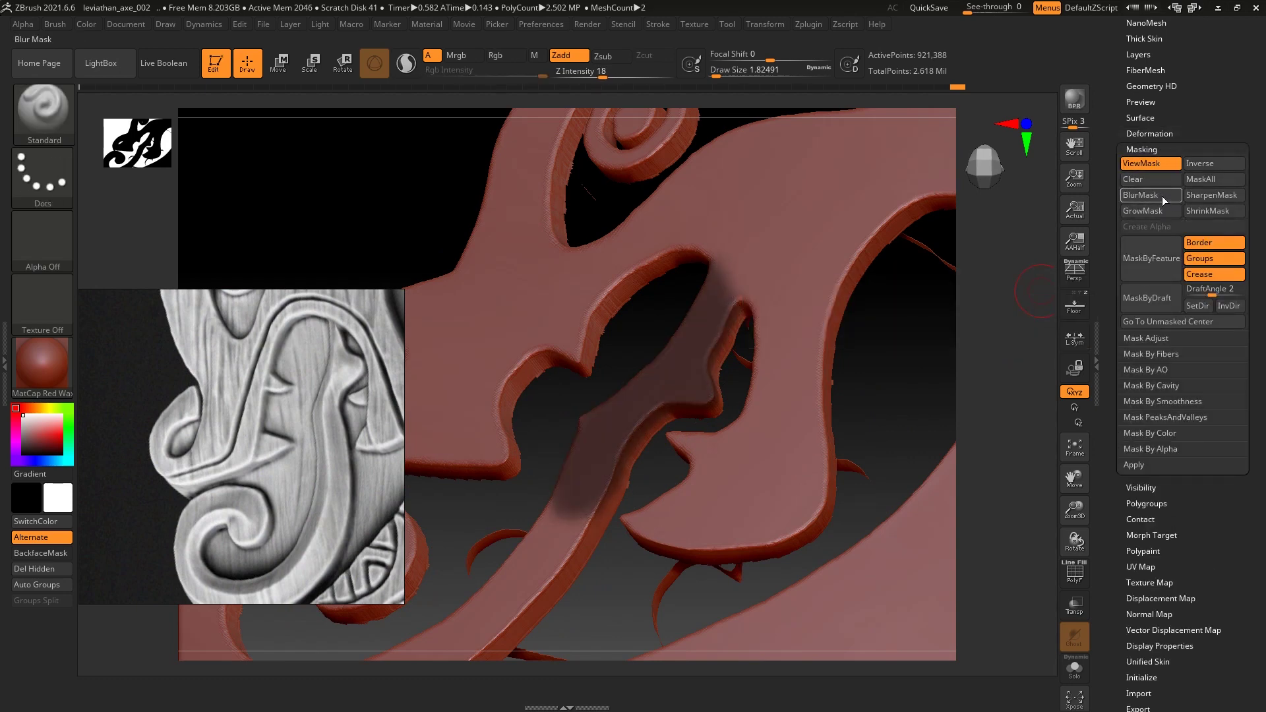
click(1157, 196)
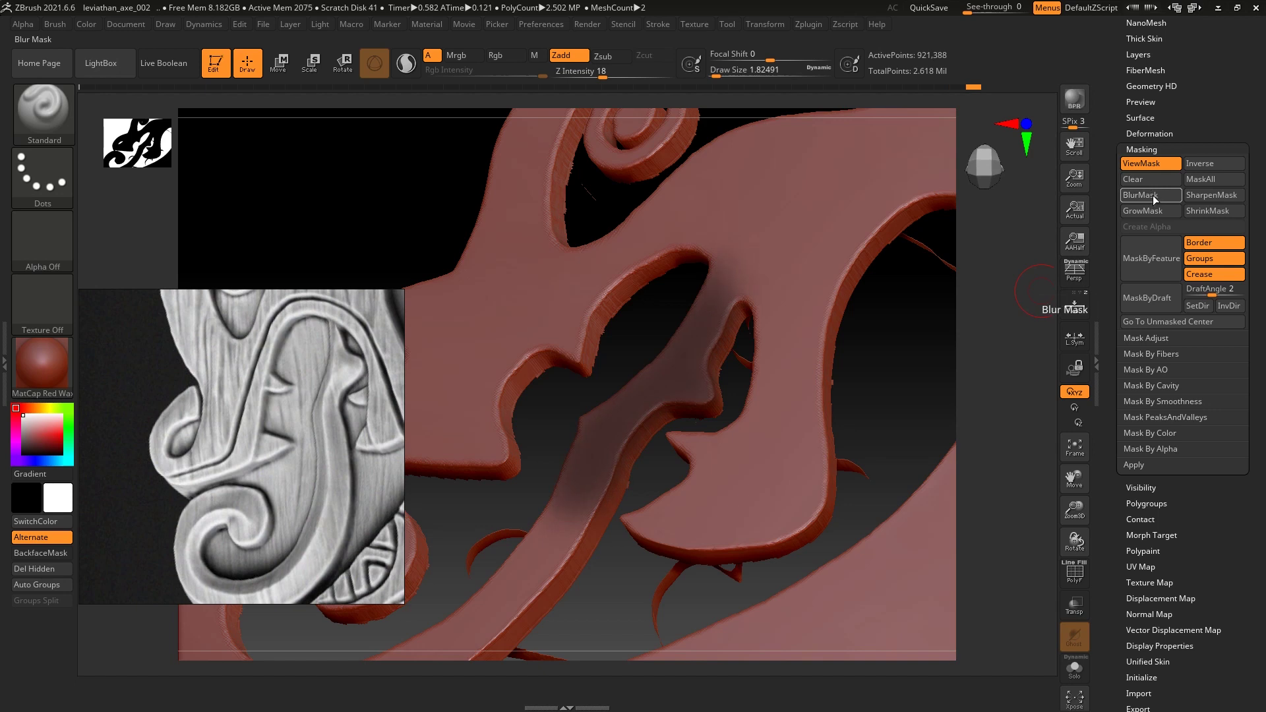
click(1150, 195)
mouse_move(989, 353)
mouse_down()
mouse_move(1000, 376)
mouse_move(859, 283)
mouse_up()
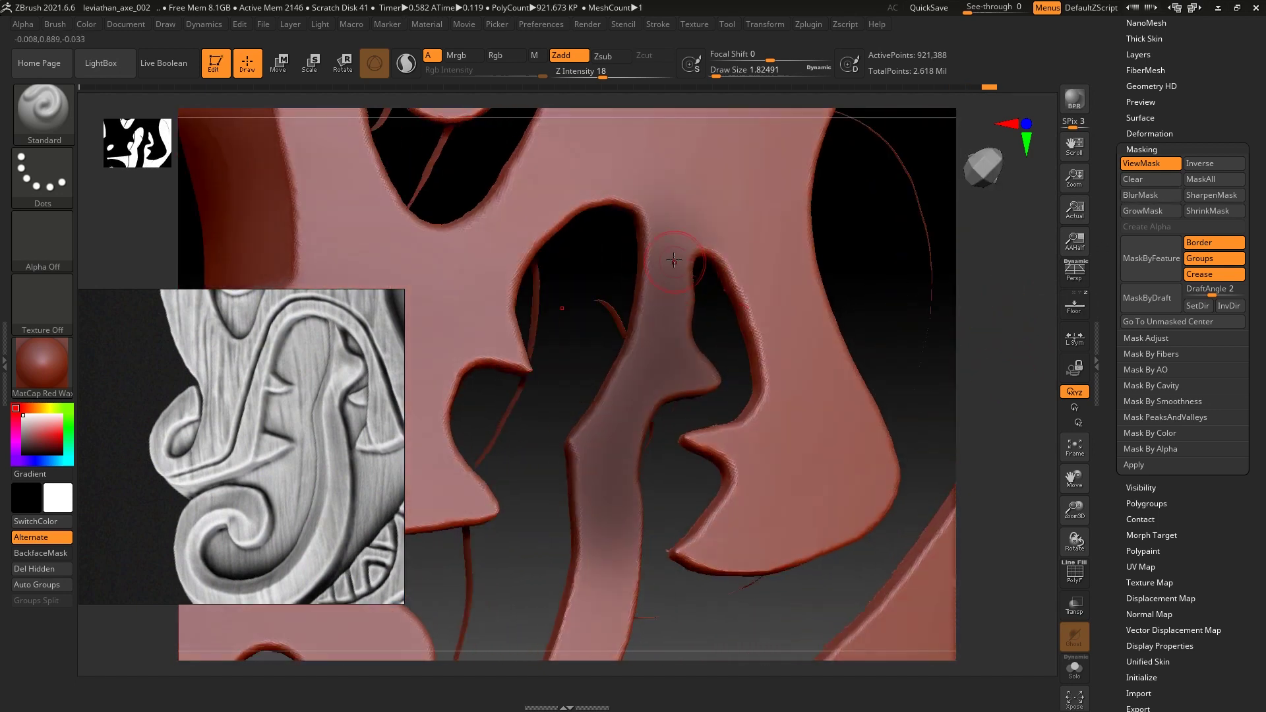
Add small mask strokes where the strip meets the surrounding frame, orbiting to check.
key(s)
key(ctrl)
ctrl+drag(669, 248, 655, 253)
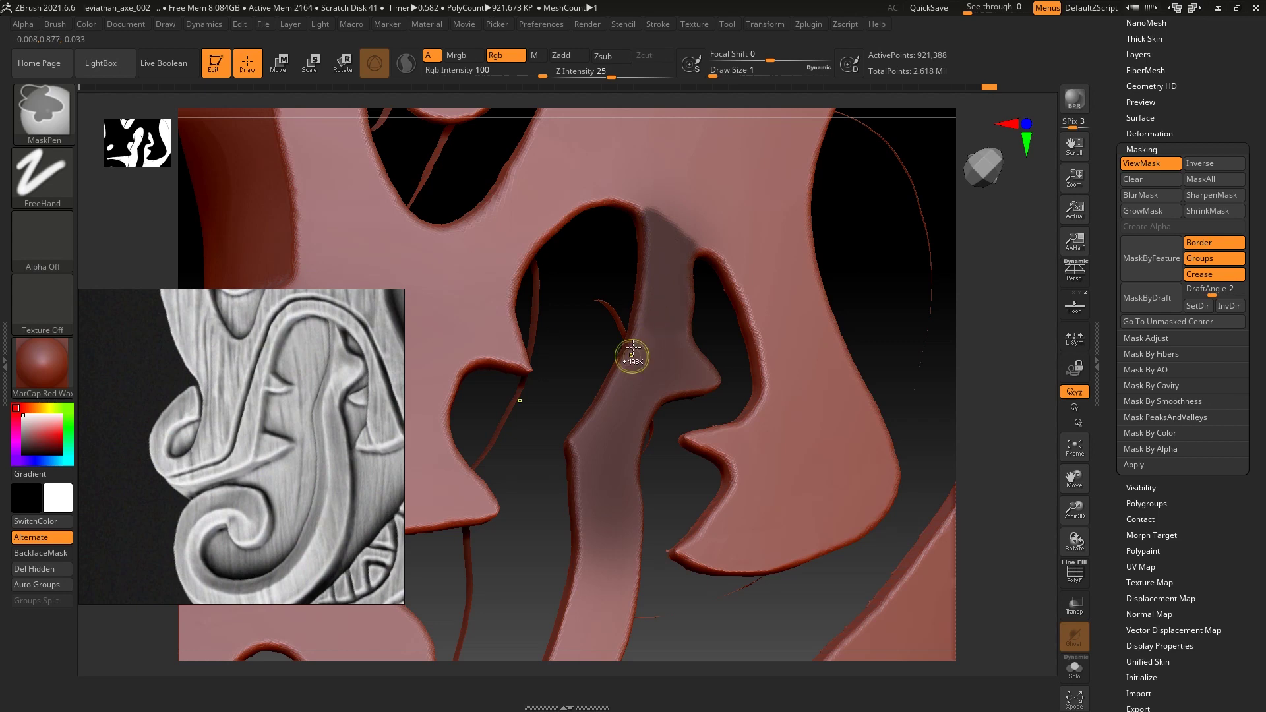
right_drag(633, 356, 669, 302)
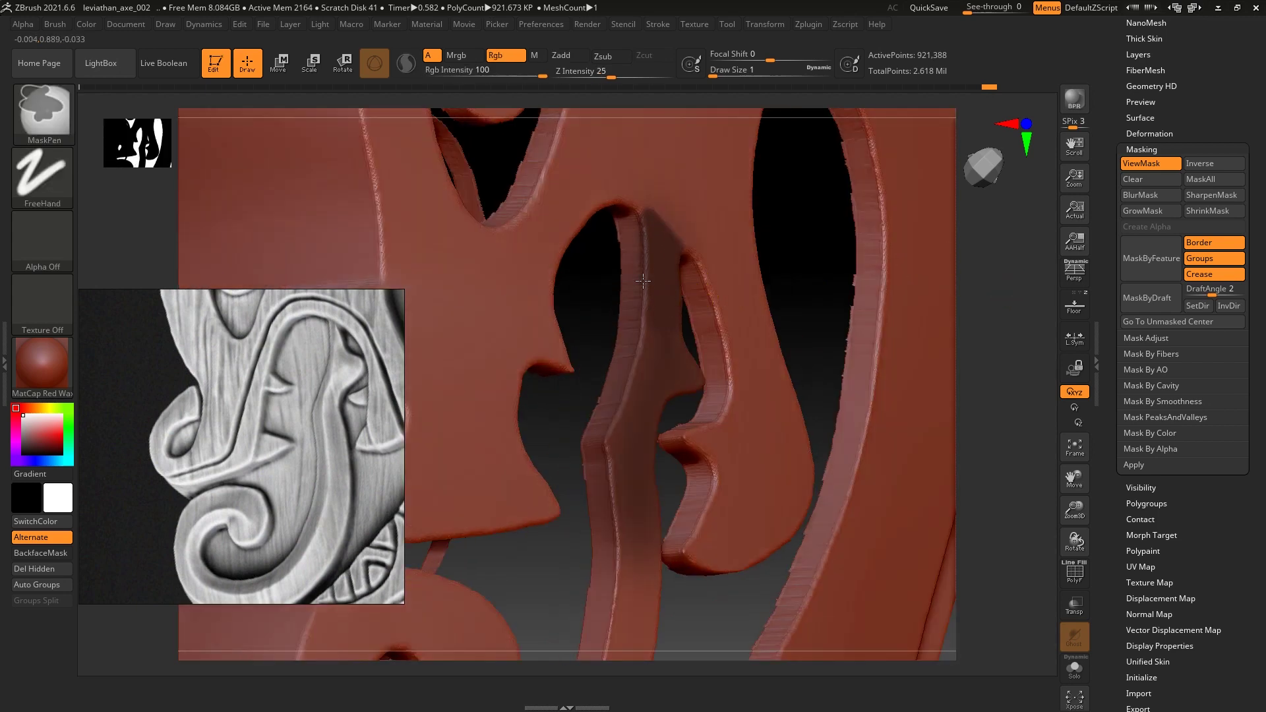
mouse_move(956, 306)
right_down()
mouse_move(984, 284)
mouse_move(672, 282)
right_up()
key(ctrl)
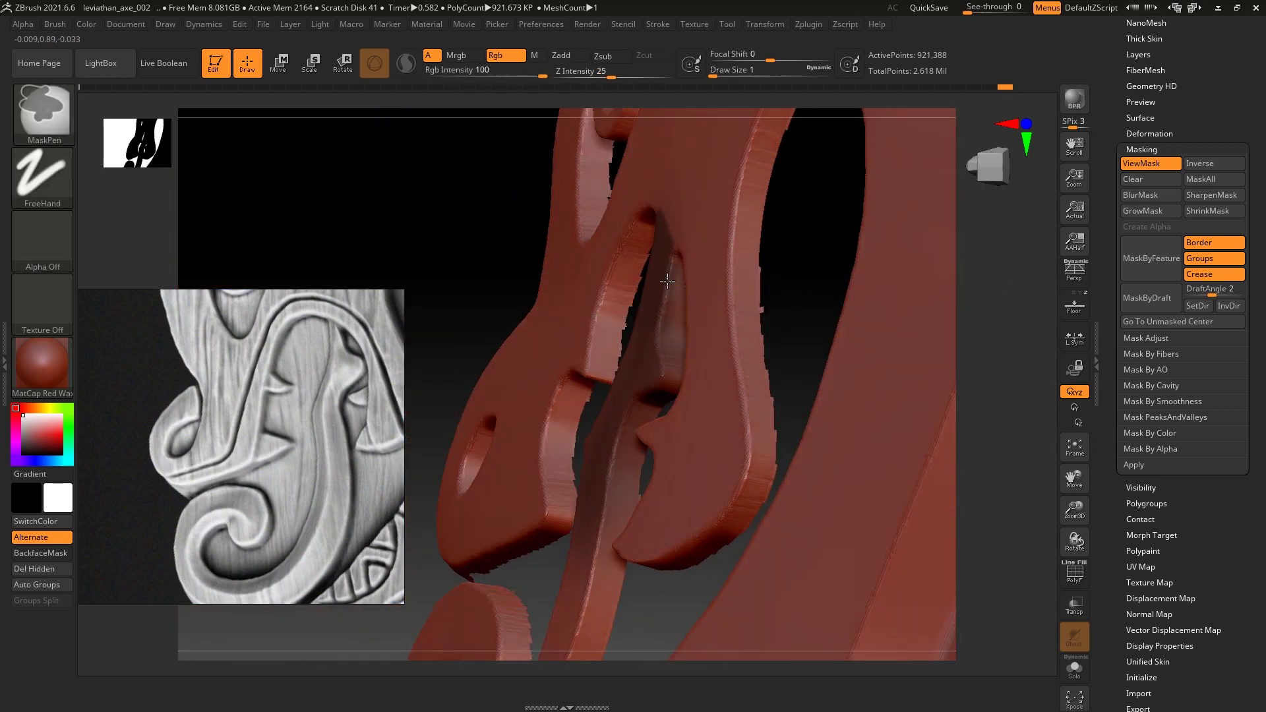
mouse_move(1037, 335)
right_down()
mouse_move(977, 361)
mouse_move(857, 297)
right_up()
With Transpose centred on the unmasked strip, push it slightly along its depth.
key(w)
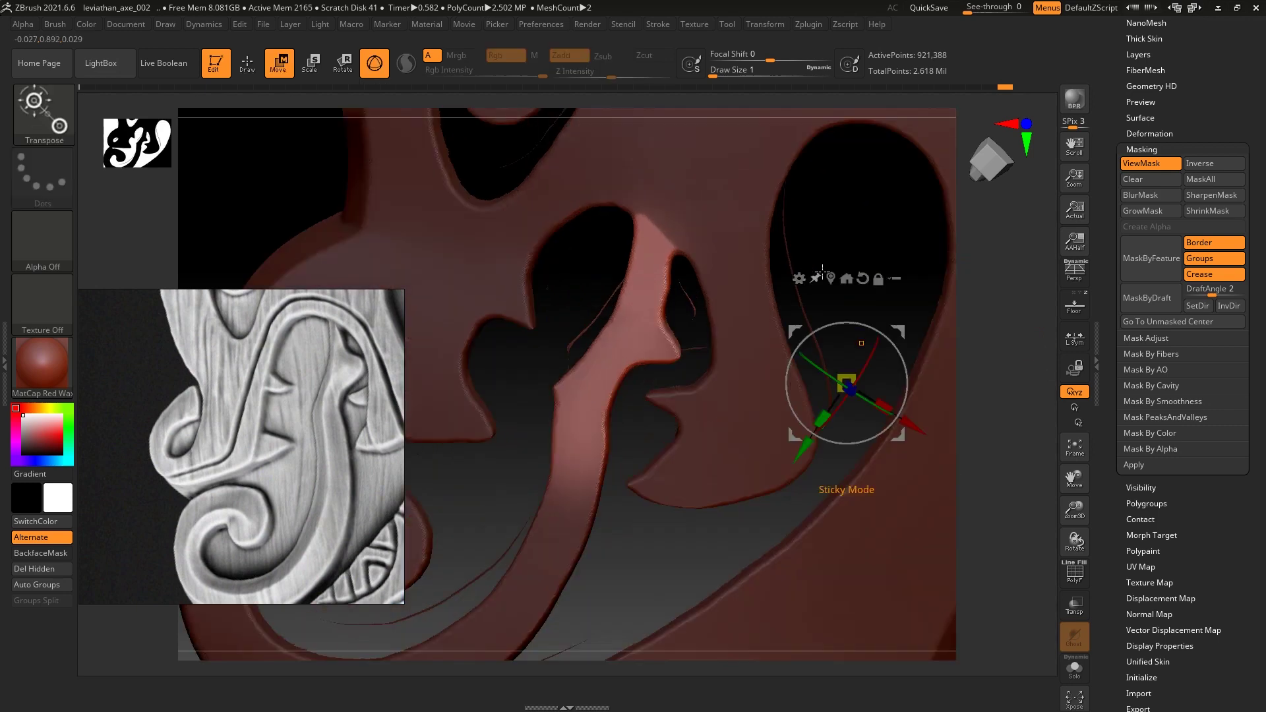
click(830, 278)
right_drag(830, 273, 677, 223)
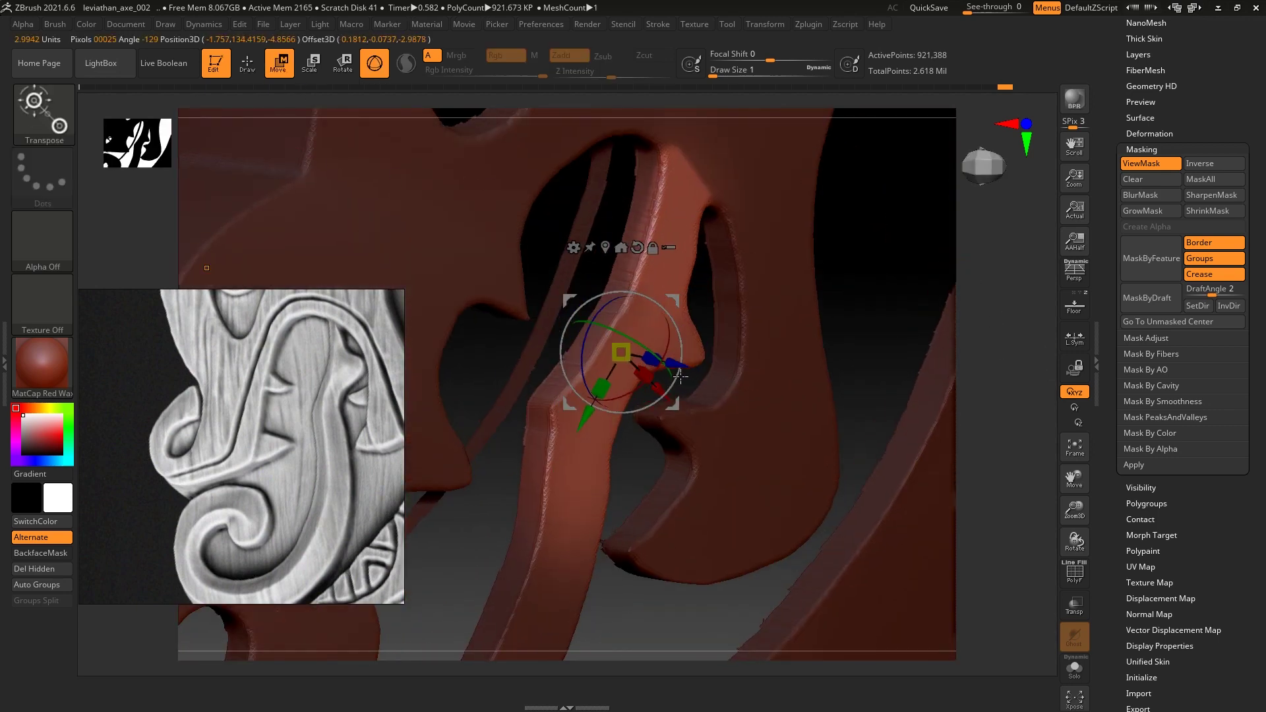
drag(679, 361, 659, 359)
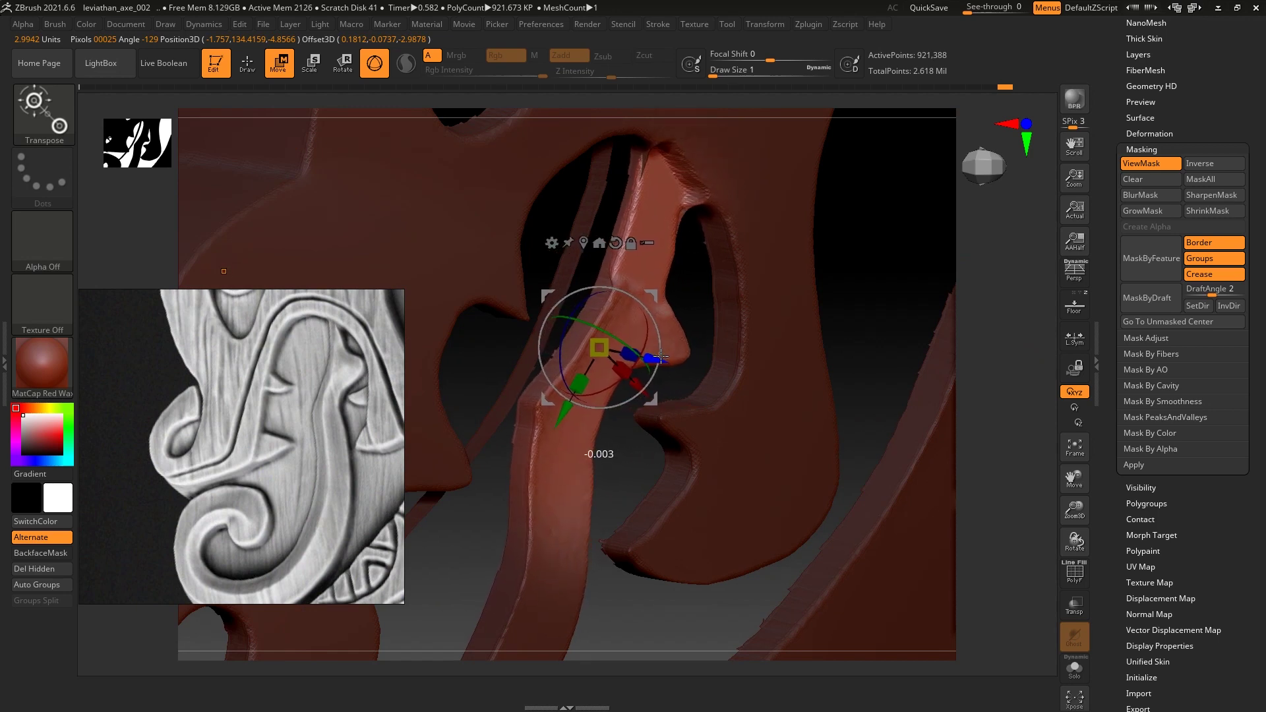
drag(659, 359, 662, 359)
drag(989, 342, 910, 356)
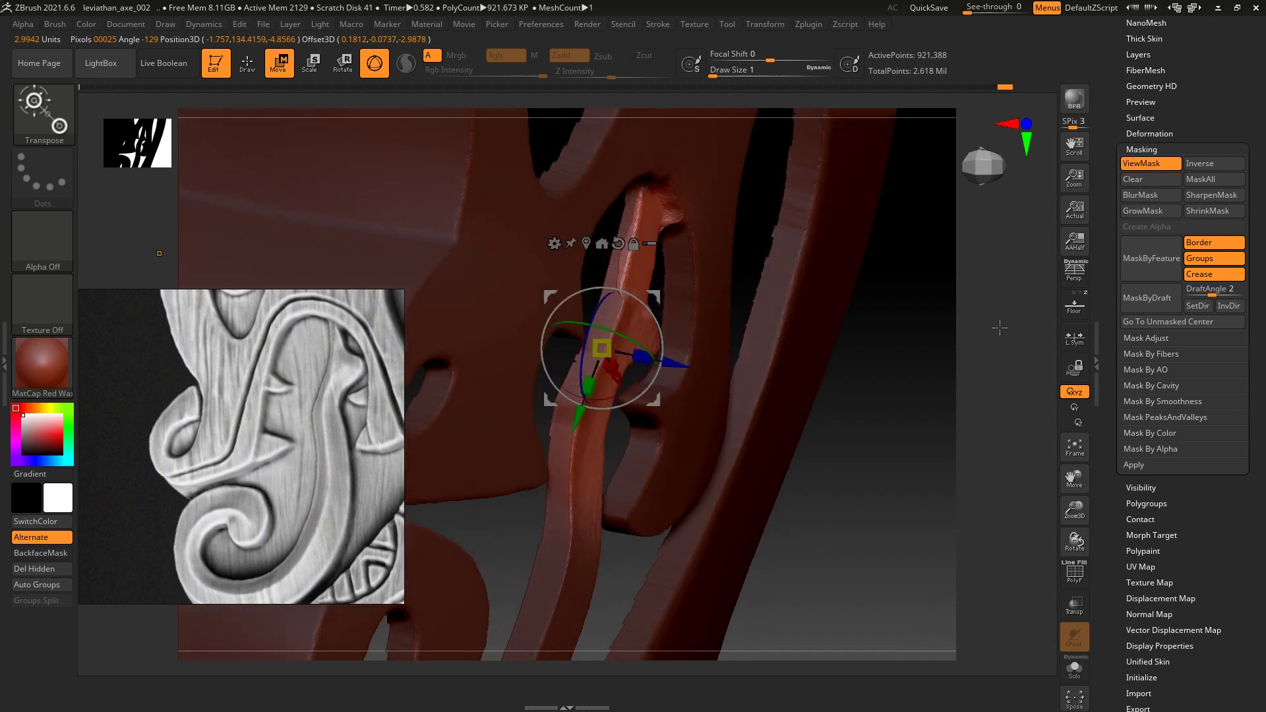
drag(695, 366, 685, 363)
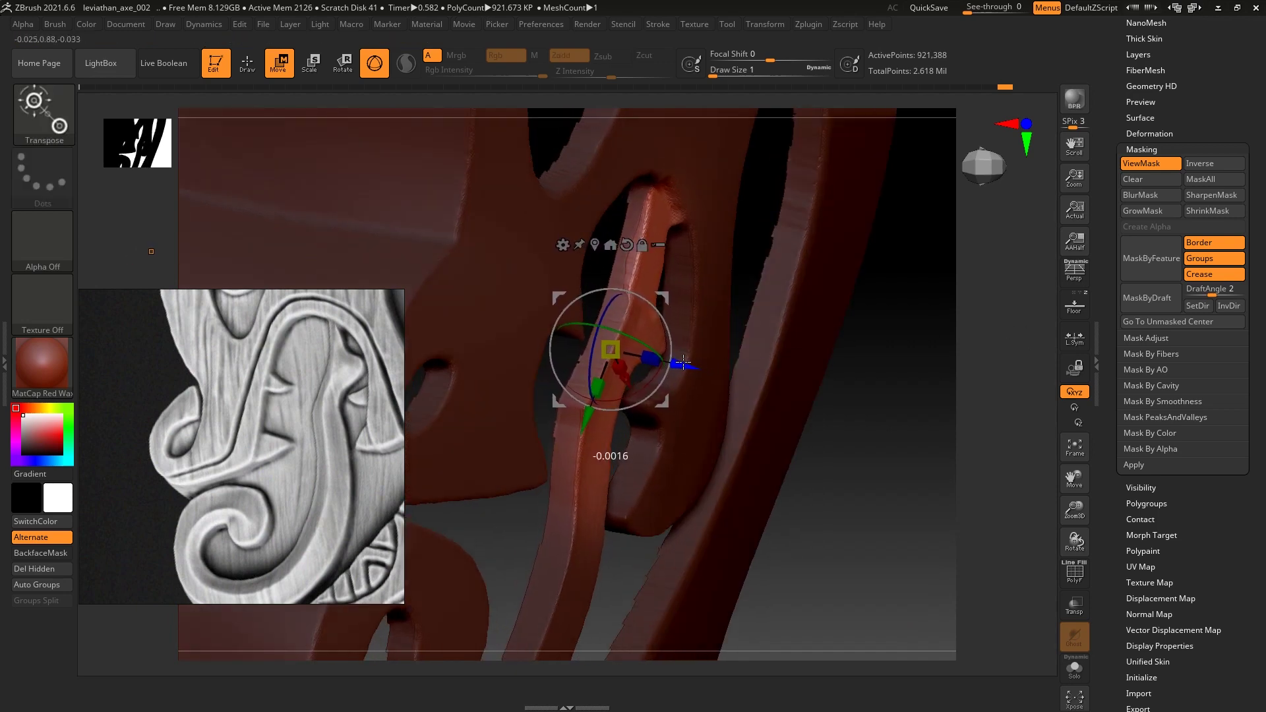
Rotate the strip slightly and nudge it again in depth, checking from several angles.
drag(904, 317, 675, 331)
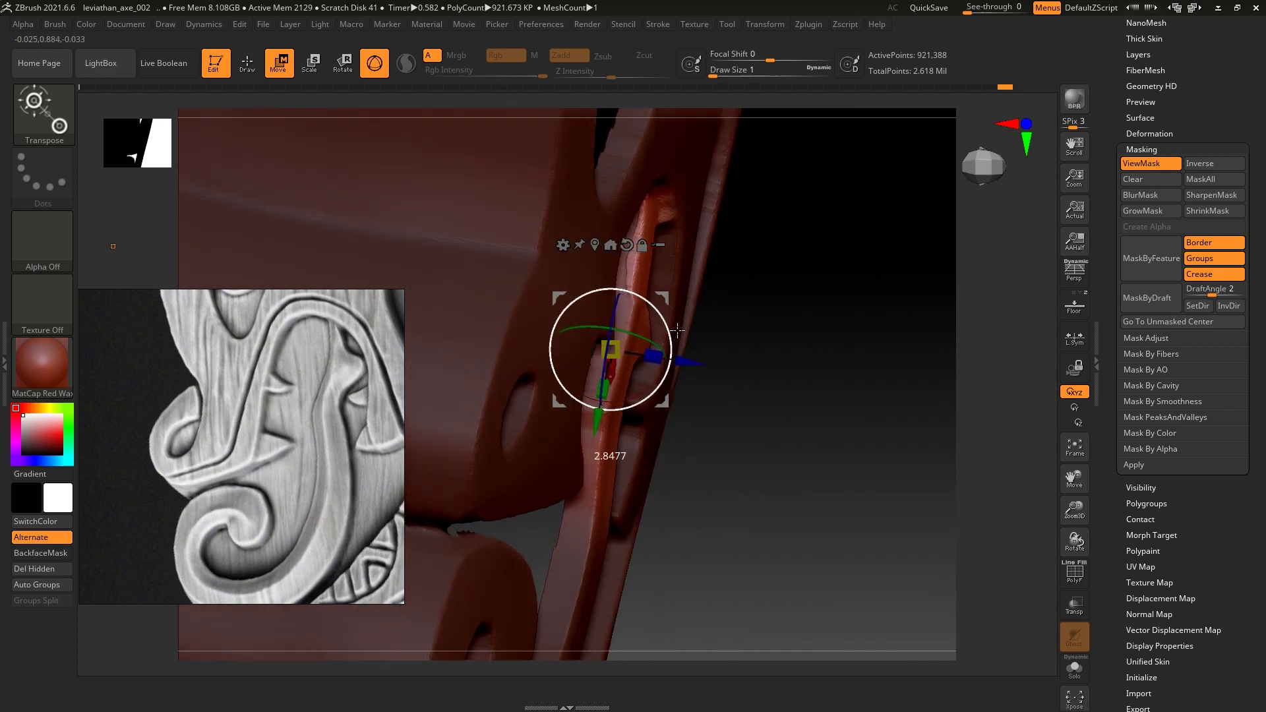
mouse_move(677, 329)
mouse_down()
mouse_move(720, 363)
mouse_move(682, 329)
mouse_move(686, 360)
mouse_up()
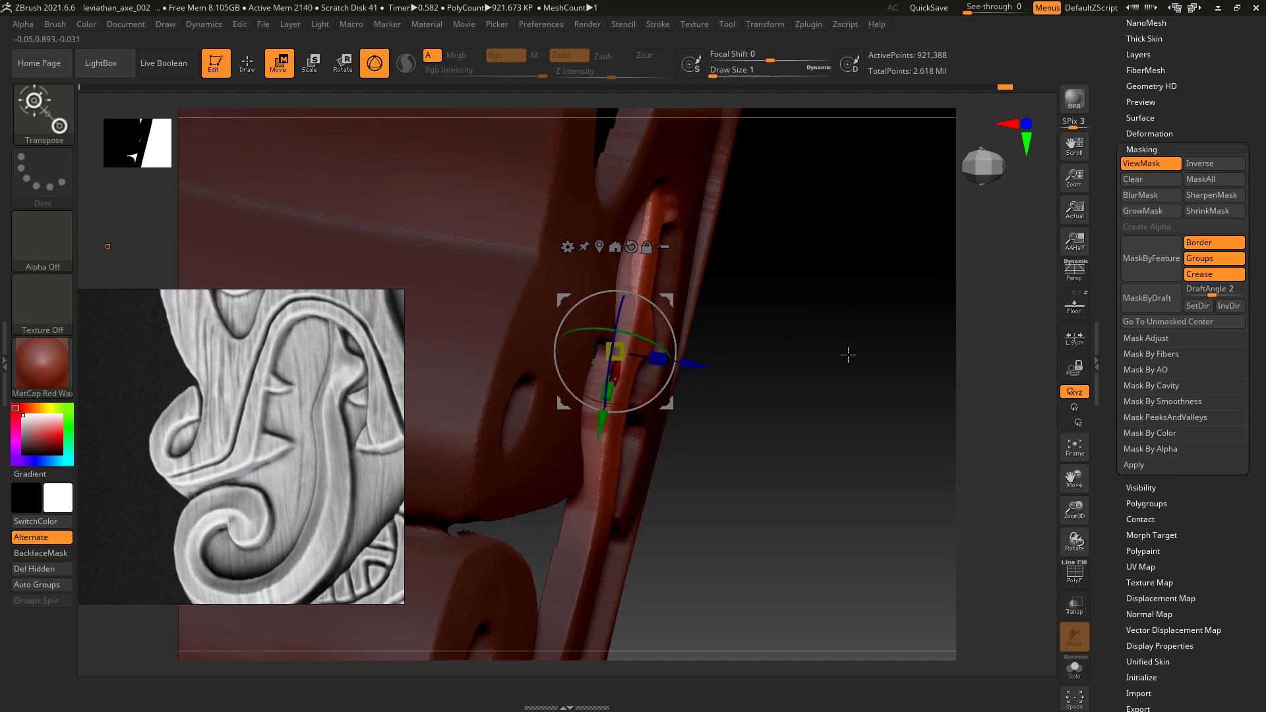
mouse_move(847, 354)
mouse_down()
mouse_move(985, 259)
mouse_move(893, 326)
mouse_up()
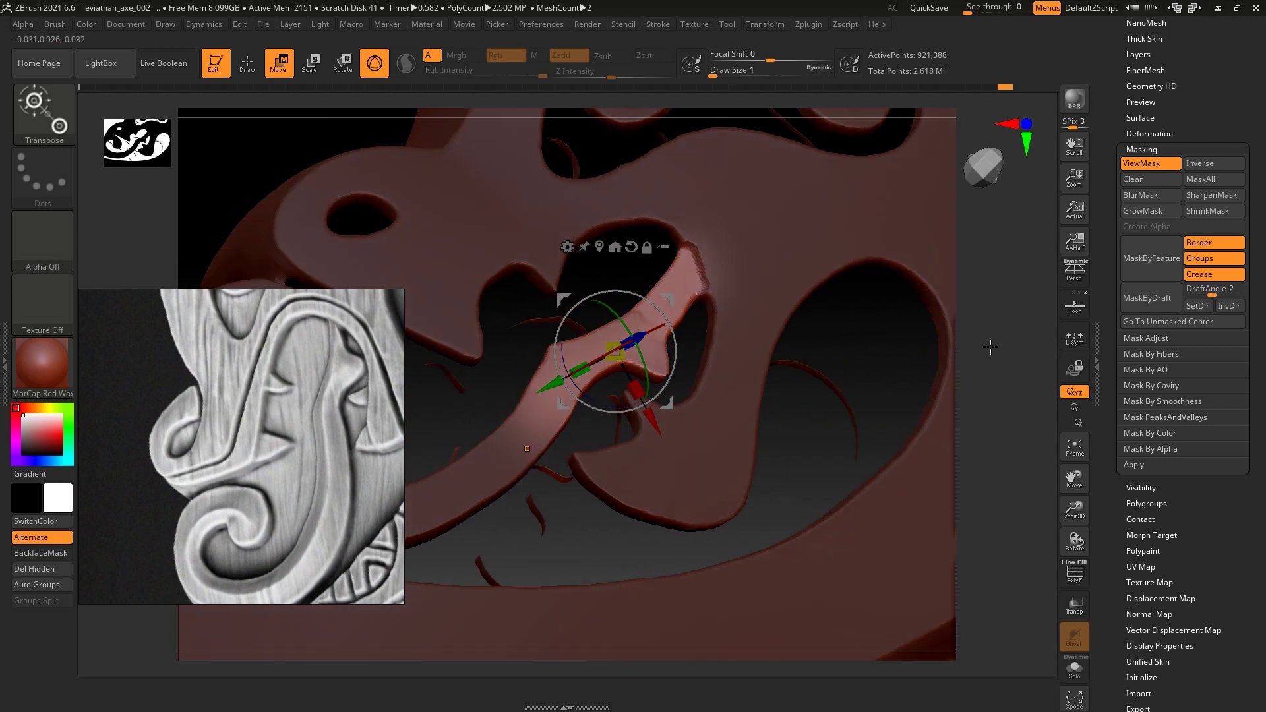
drag(990, 343, 809, 405)
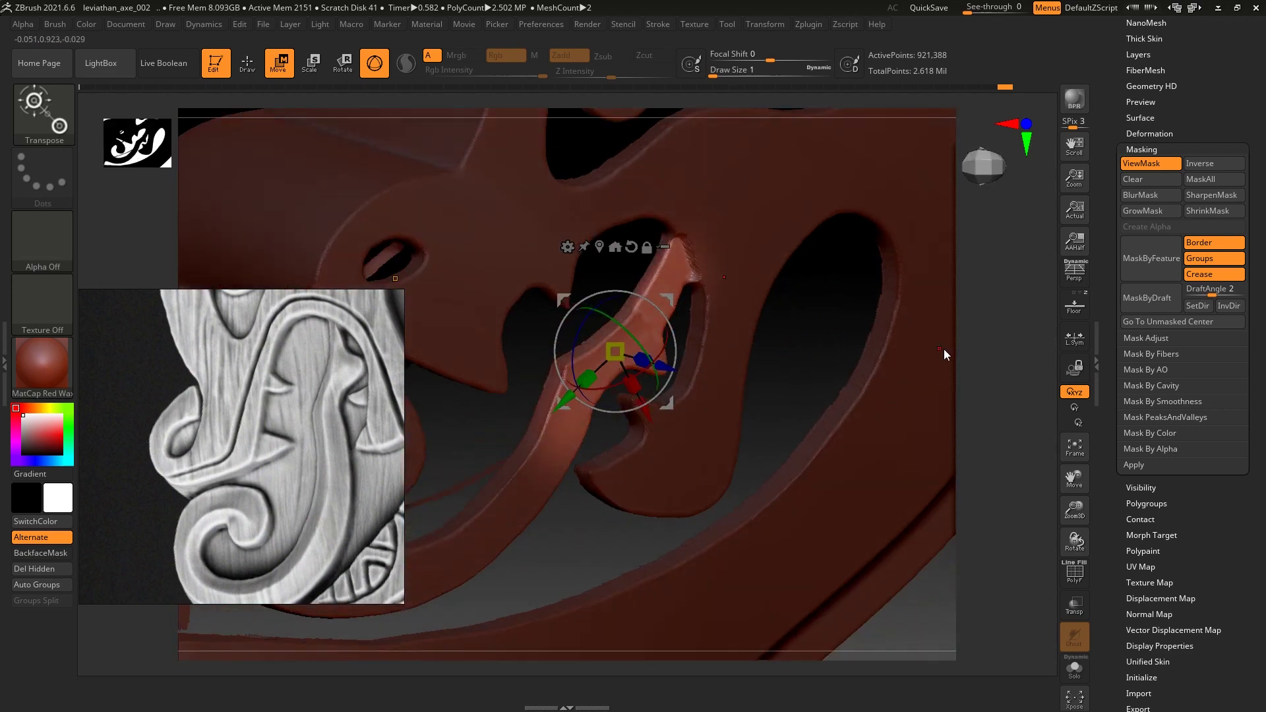
drag(938, 347, 976, 346)
mouse_move(845, 355)
mouse_down()
mouse_move(678, 360)
mouse_move(671, 327)
mouse_up()
drag(689, 369, 684, 374)
key(q)
mouse_move(850, 376)
mouse_down()
mouse_move(1014, 485)
mouse_move(602, 512)
mouse_up()
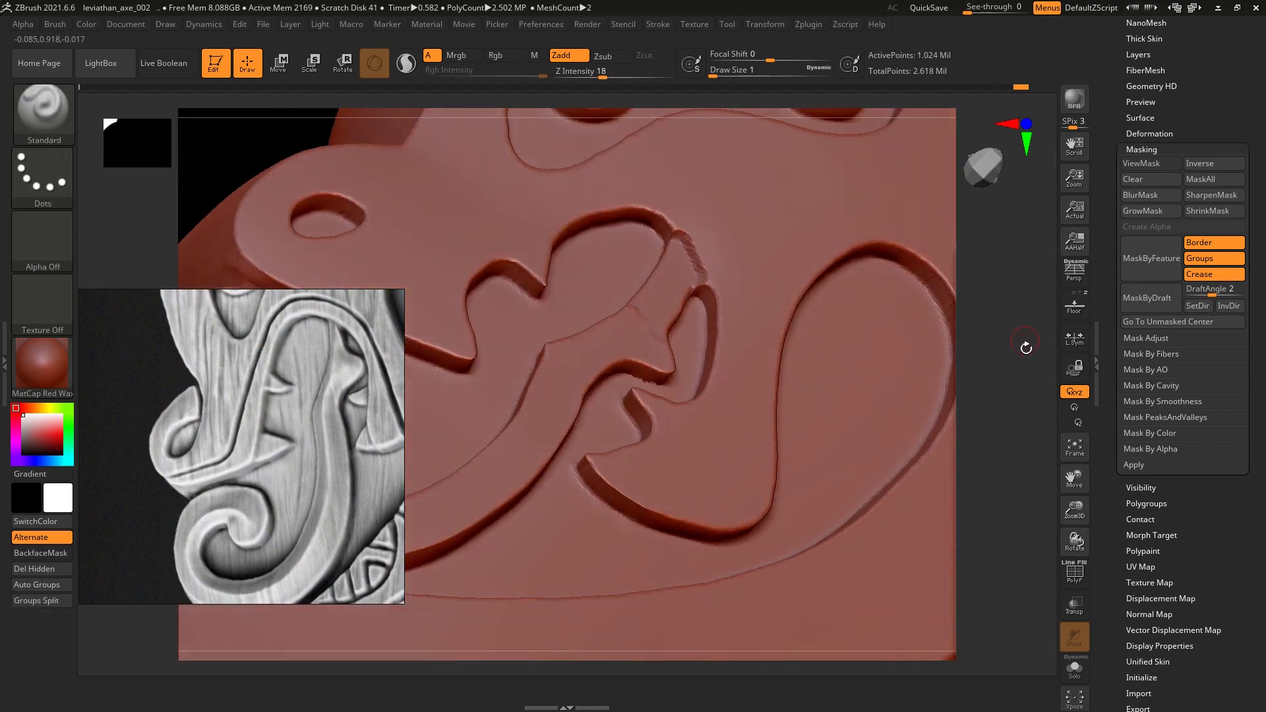
Zoom into the carved relief, box-mask part of it, and adjust the brush size.
mouse_move(1014, 413)
mouse_down()
mouse_move(879, 511)
mouse_move(878, 531)
mouse_move(1009, 376)
mouse_up()
mouse_move(1009, 422)
mouse_down()
mouse_move(916, 414)
mouse_move(912, 464)
mouse_up()
ctrl+drag(913, 463, 971, 568)
mouse_move(941, 492)
alt+mouse_down()
mouse_move(695, 299)
mouse_move(703, 326)
alt+mouse_up()
key(s)
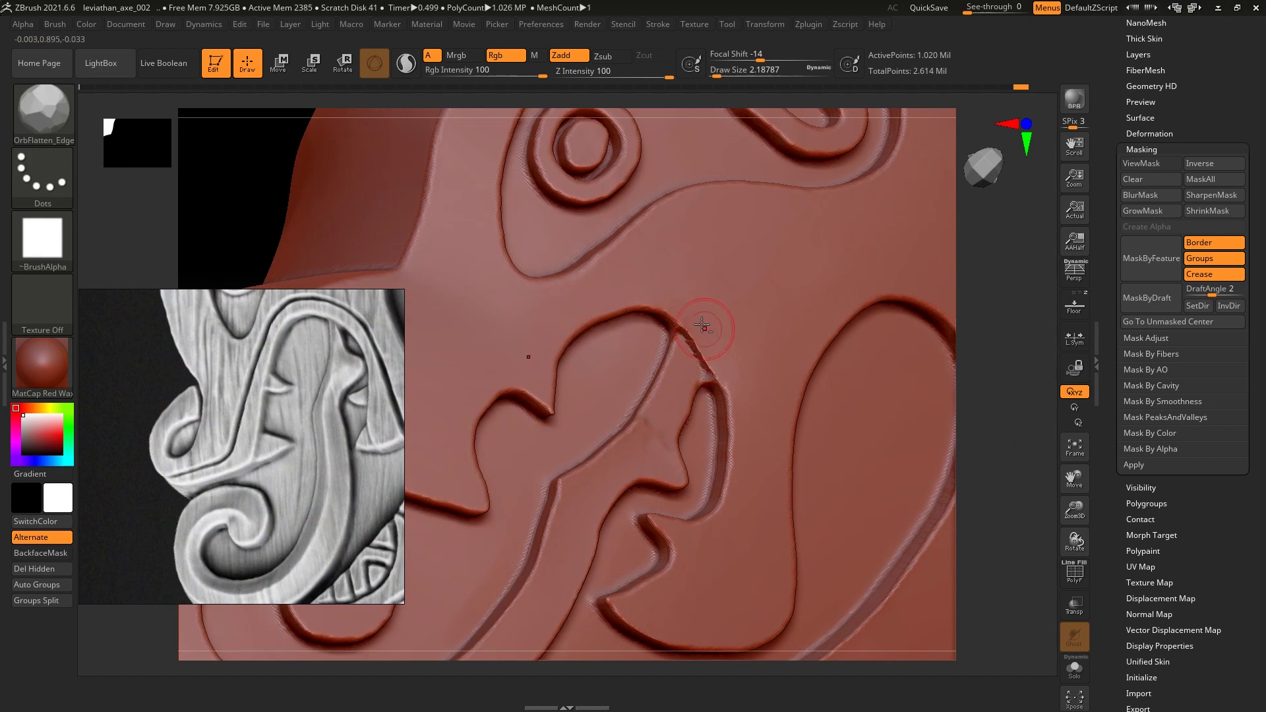
mouse_move(978, 373)
mouse_down()
mouse_move(1002, 362)
mouse_move(1007, 342)
mouse_up()
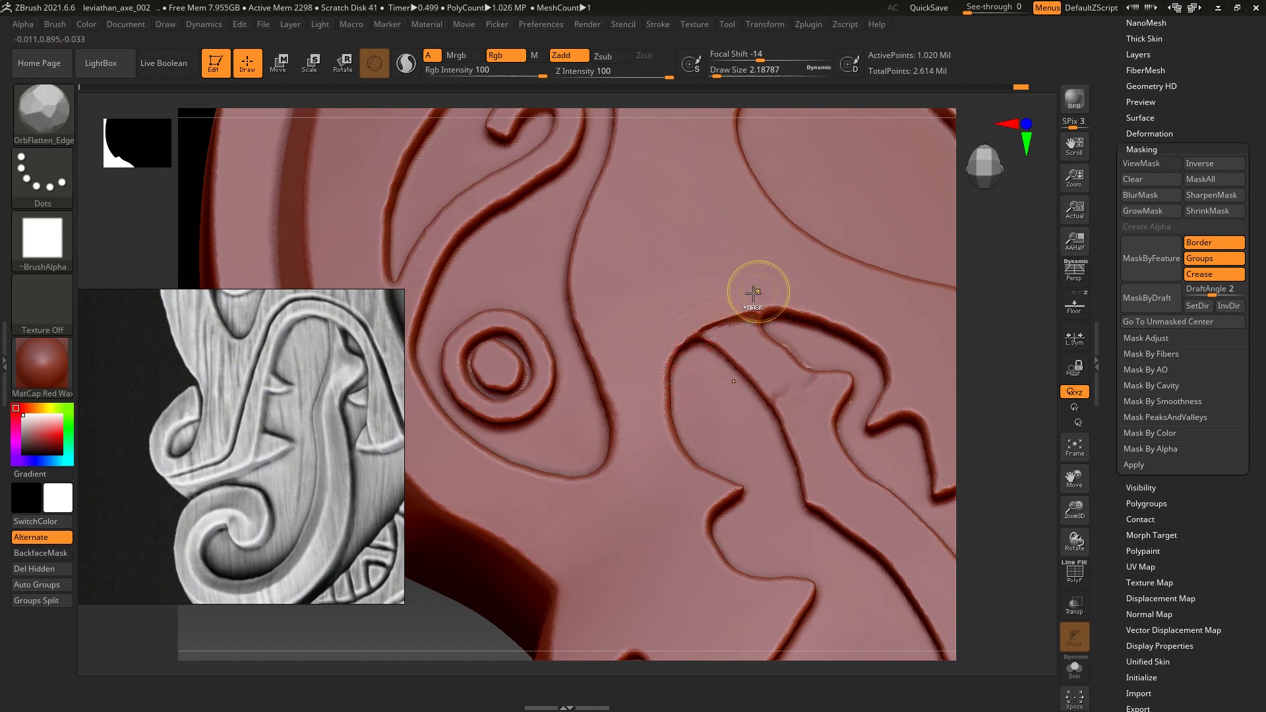
Try the Move brush, then return to OrbFlatten_Edge and shrink the brush for fine detail.
key(b)
key(m)
key(v)
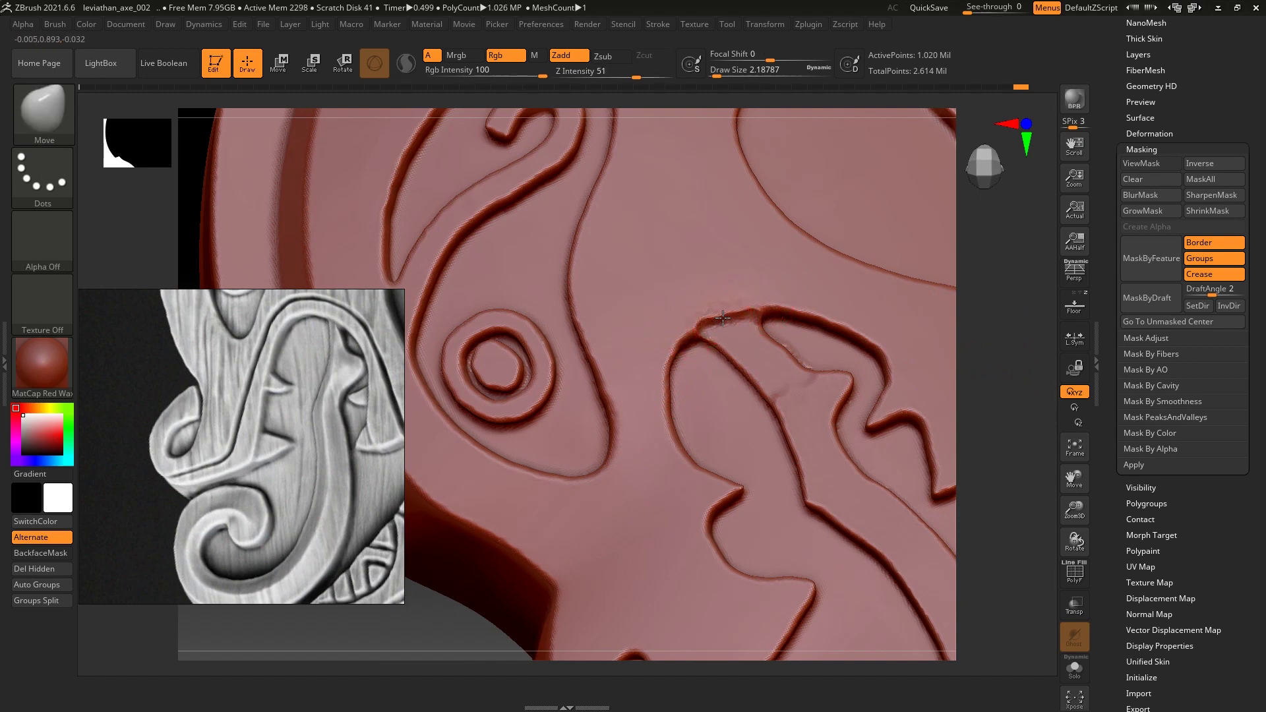
key(b)
key(o)
key(f)
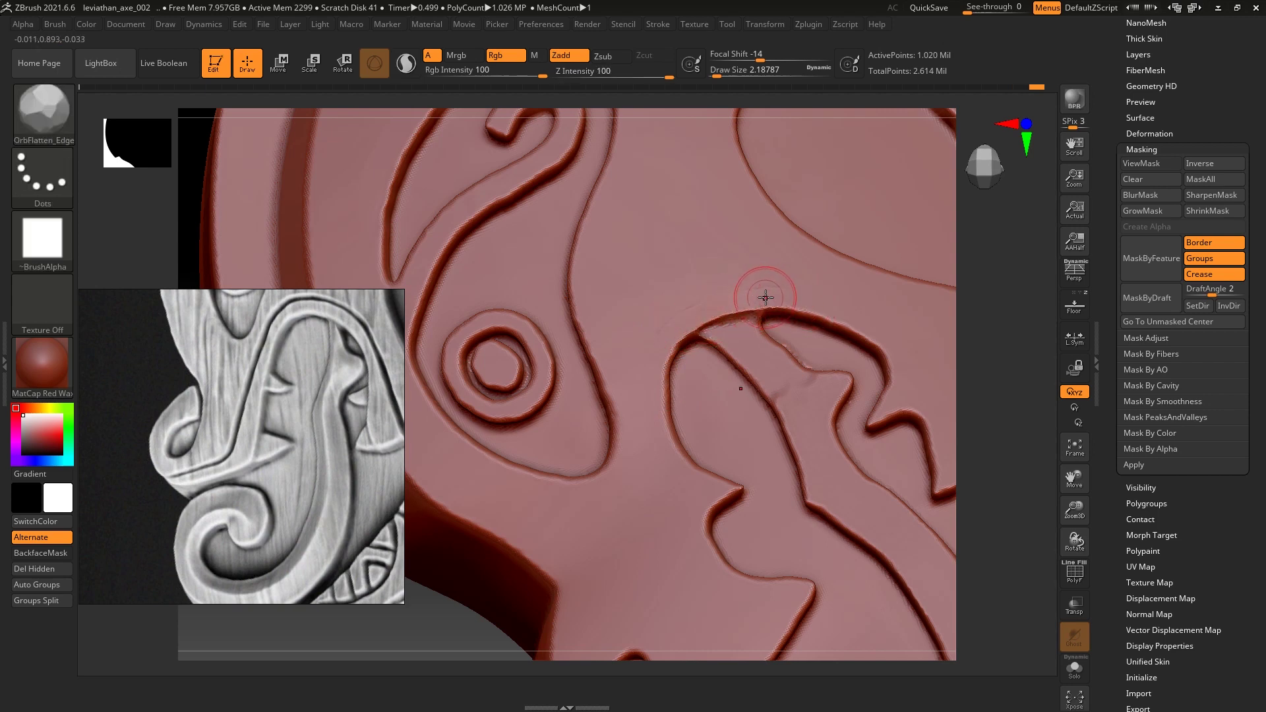
mouse_move(1000, 345)
mouse_down()
mouse_move(1022, 274)
mouse_move(1012, 316)
mouse_move(720, 327)
mouse_up()
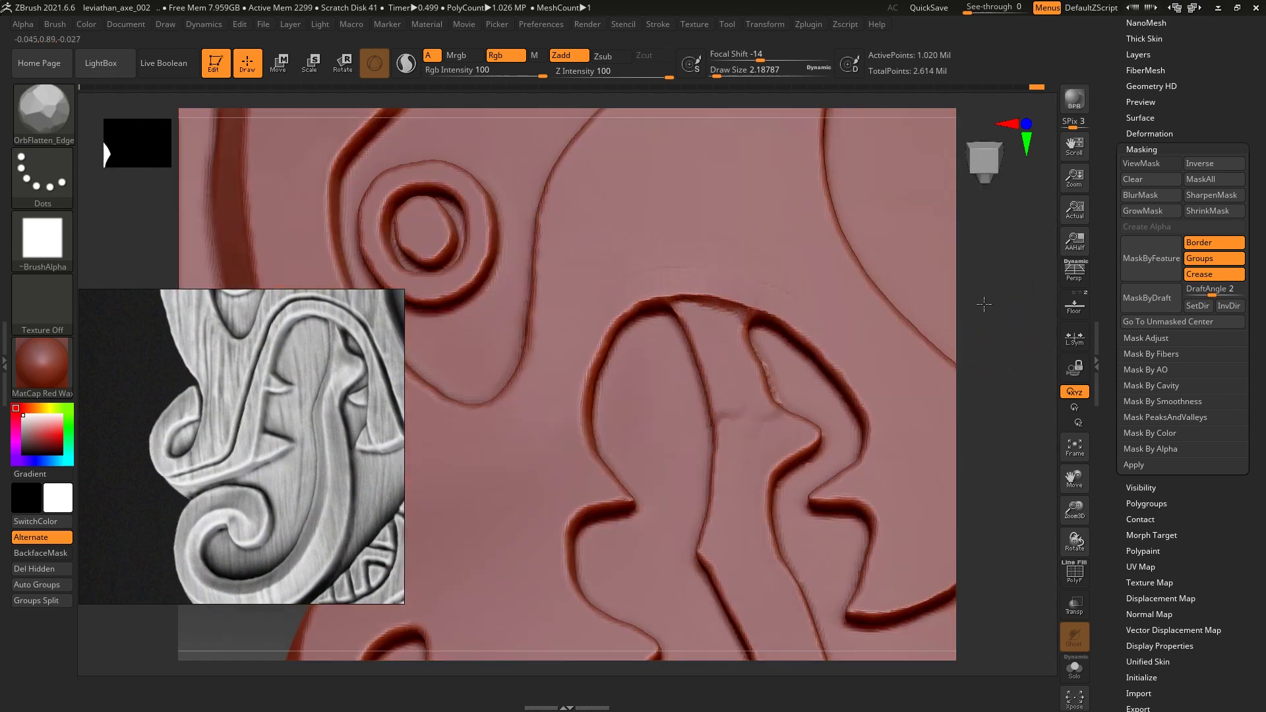
text(s1)
key(Return)
Switch to hPolish and restore the earlier brush size, then go back to OrbFlatten_Edge.
key(b)
key(h)
key(p)
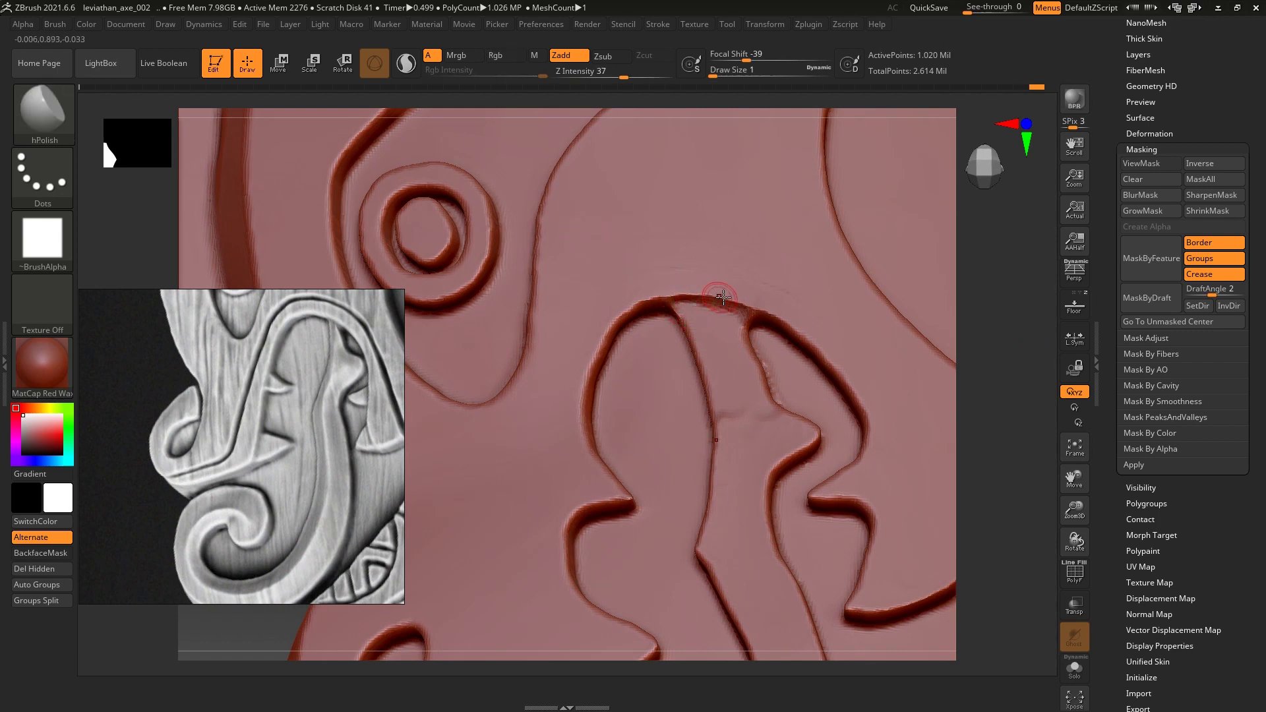
key(s)
drag(732, 320, 719, 328)
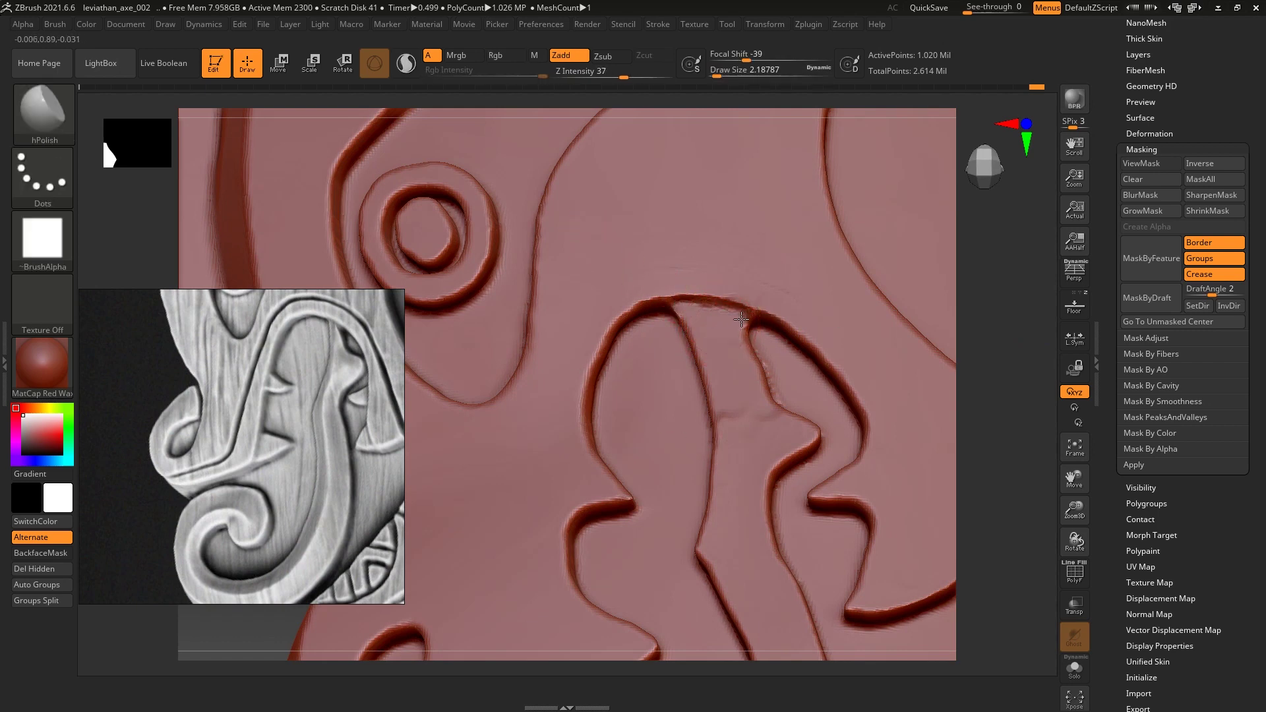
key(b)
key(o)
key(f)
mouse_move(882, 306)
ctrl+right_down()
mouse_move(494, 480)
mouse_move(989, 349)
ctrl+right_up()
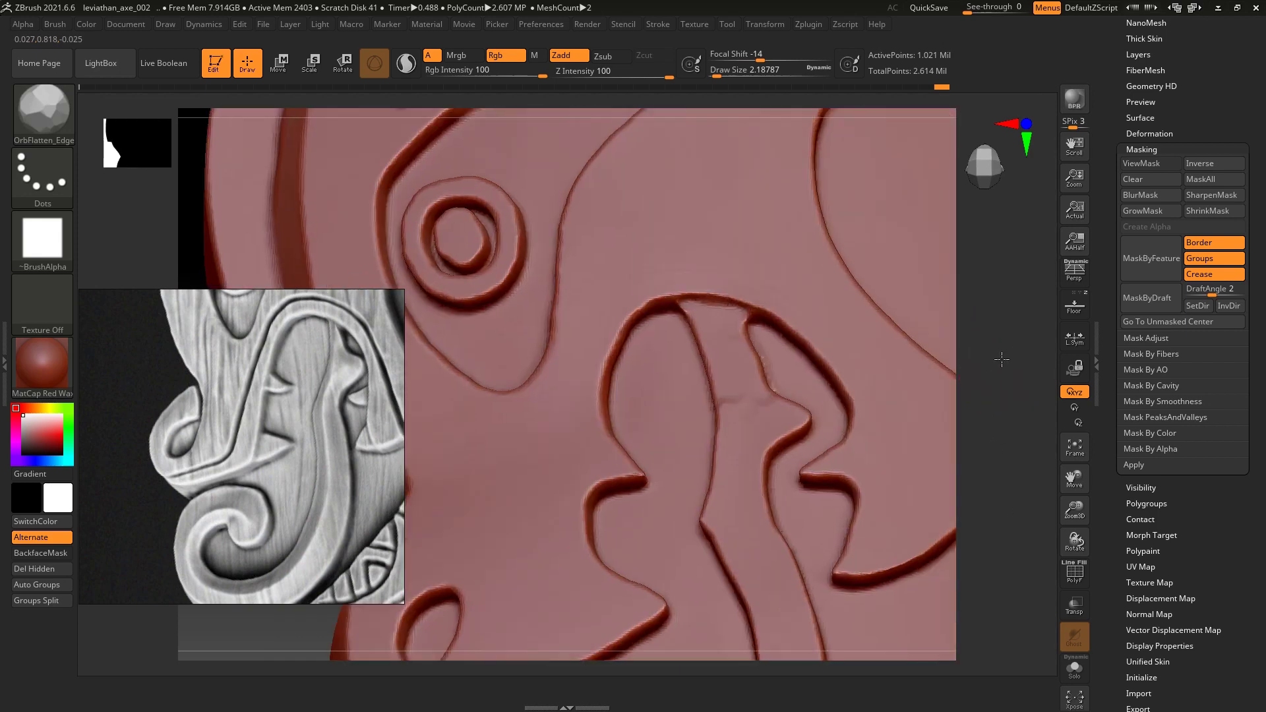
Smooth the groove edge at the junction and flatten the rim above the tongue.
key(shift)
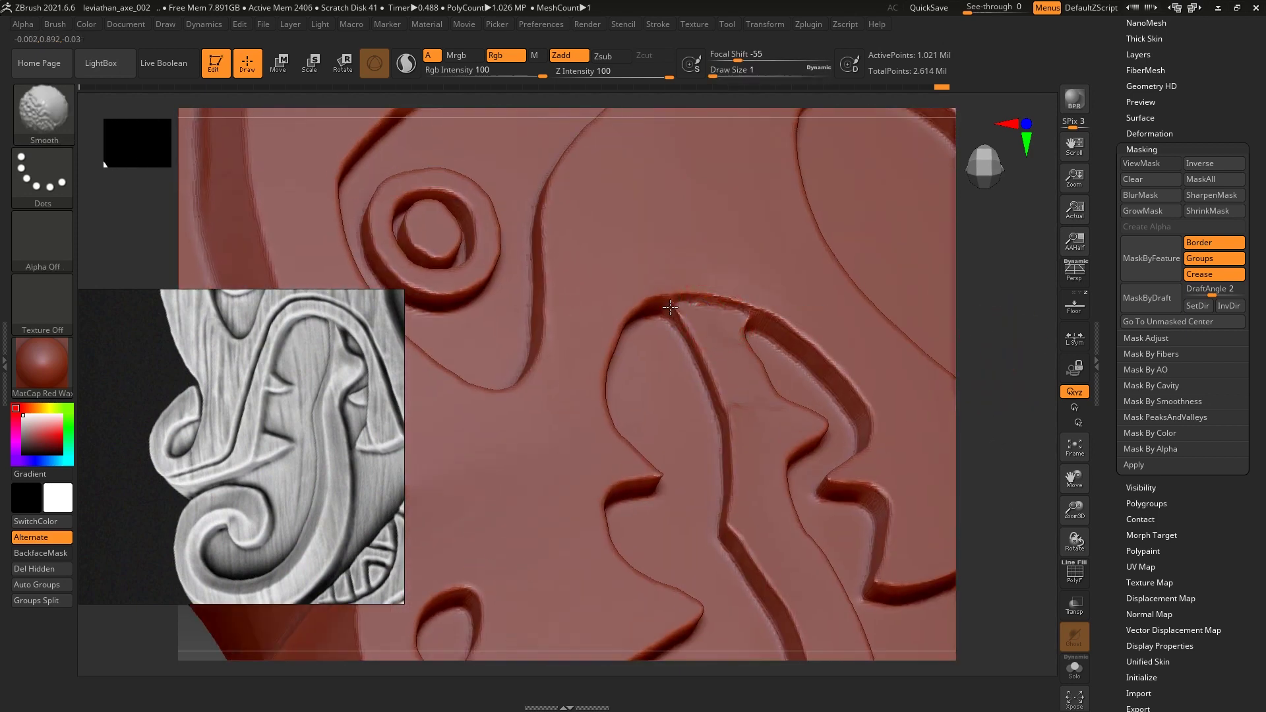
drag(985, 294, 692, 322)
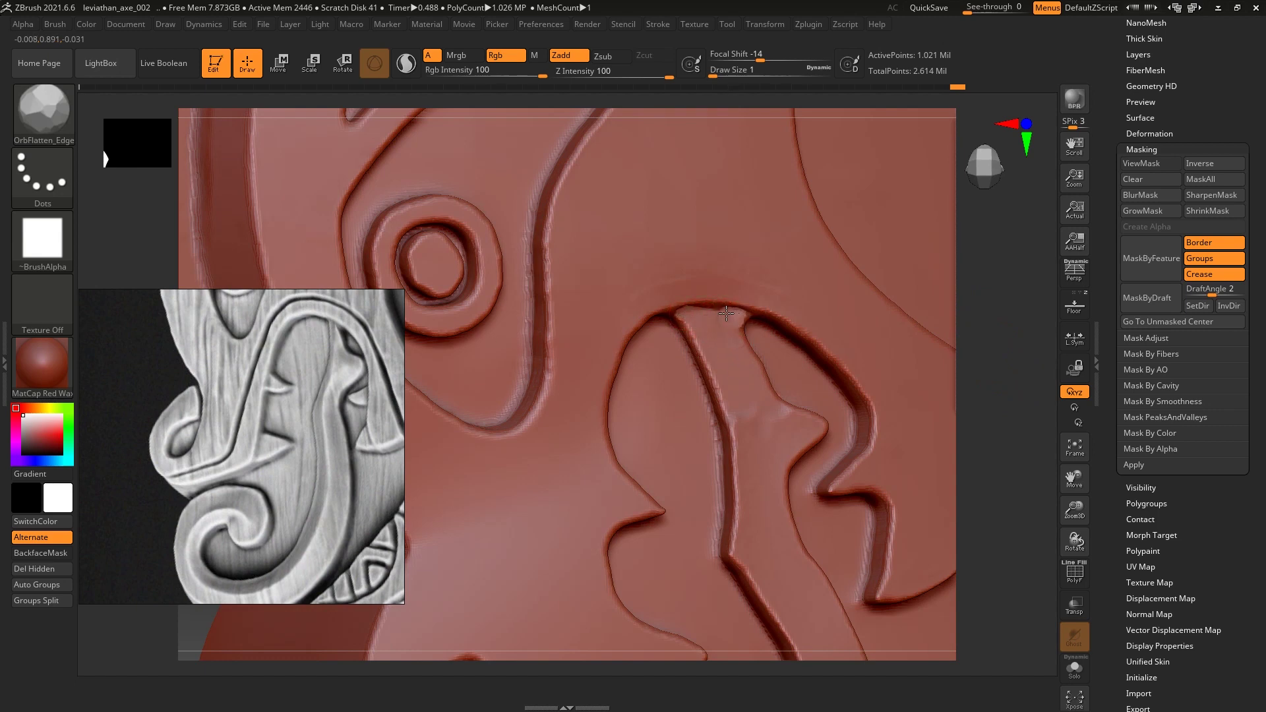
mouse_move(987, 345)
alt+mouse_down()
mouse_move(707, 300)
mouse_move(722, 309)
alt+mouse_up()
mouse_move(1008, 343)
mouse_down()
mouse_move(1033, 350)
mouse_move(977, 339)
mouse_up()
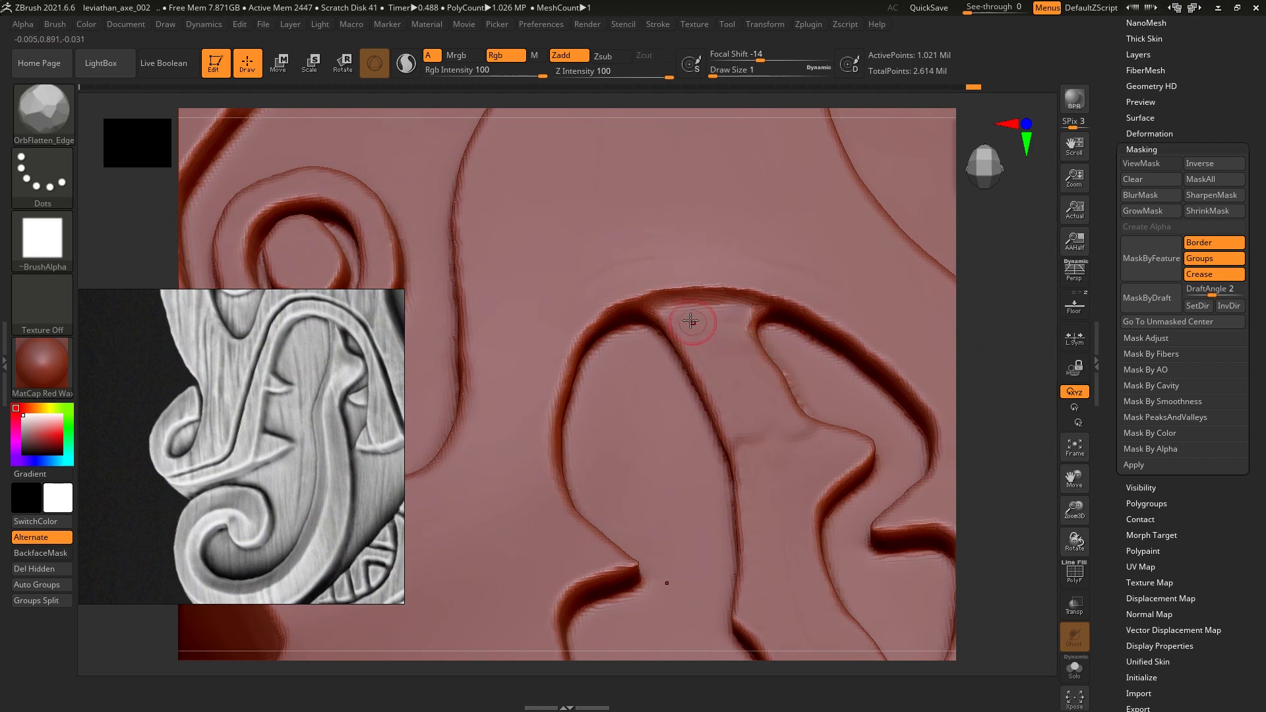
drag(660, 311, 717, 310)
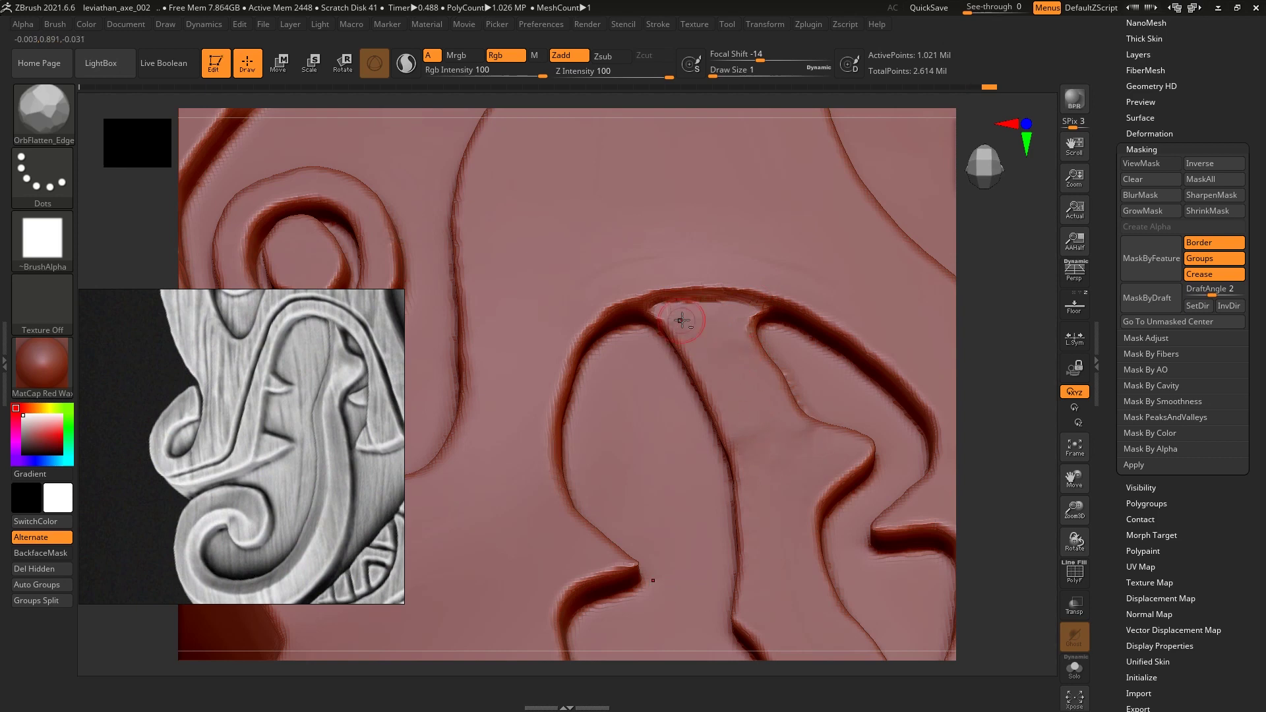
mouse_move(1011, 409)
mouse_down()
mouse_move(1052, 390)
mouse_move(1028, 395)
mouse_up()
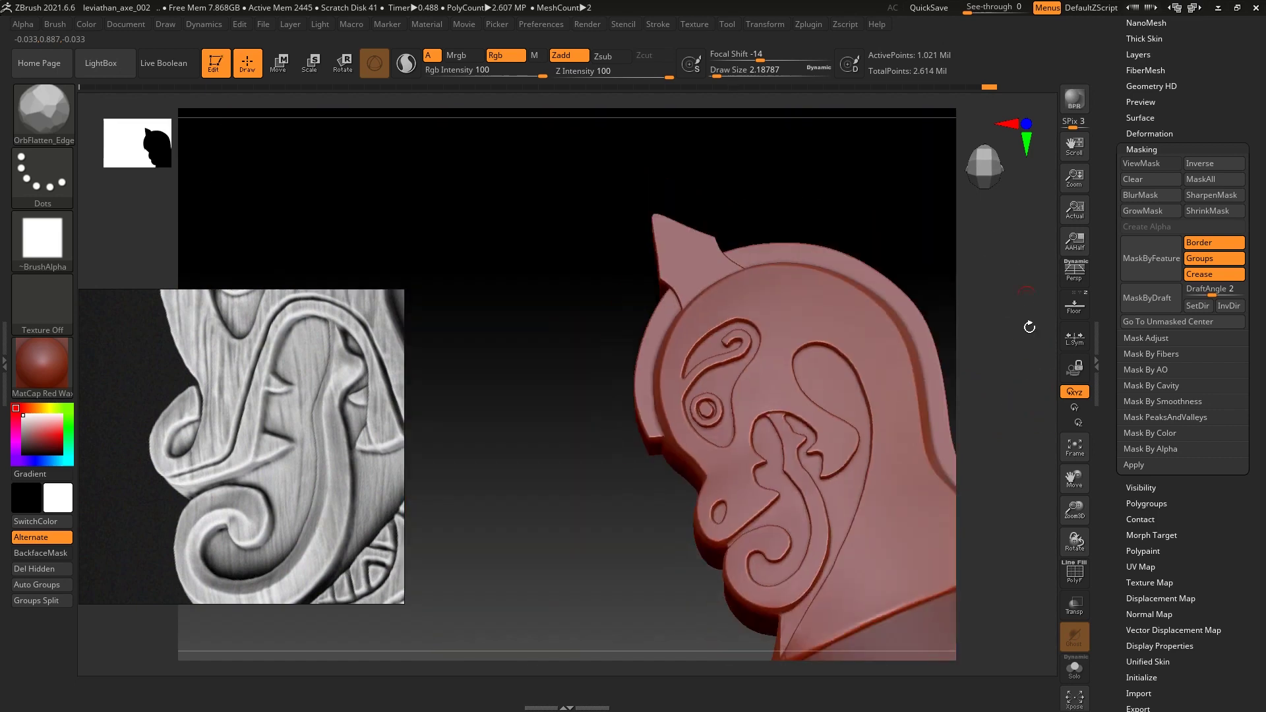
mouse_move(1000, 310)
mouse_down()
mouse_move(999, 338)
mouse_move(1041, 361)
mouse_up()
key(ctrl+h)
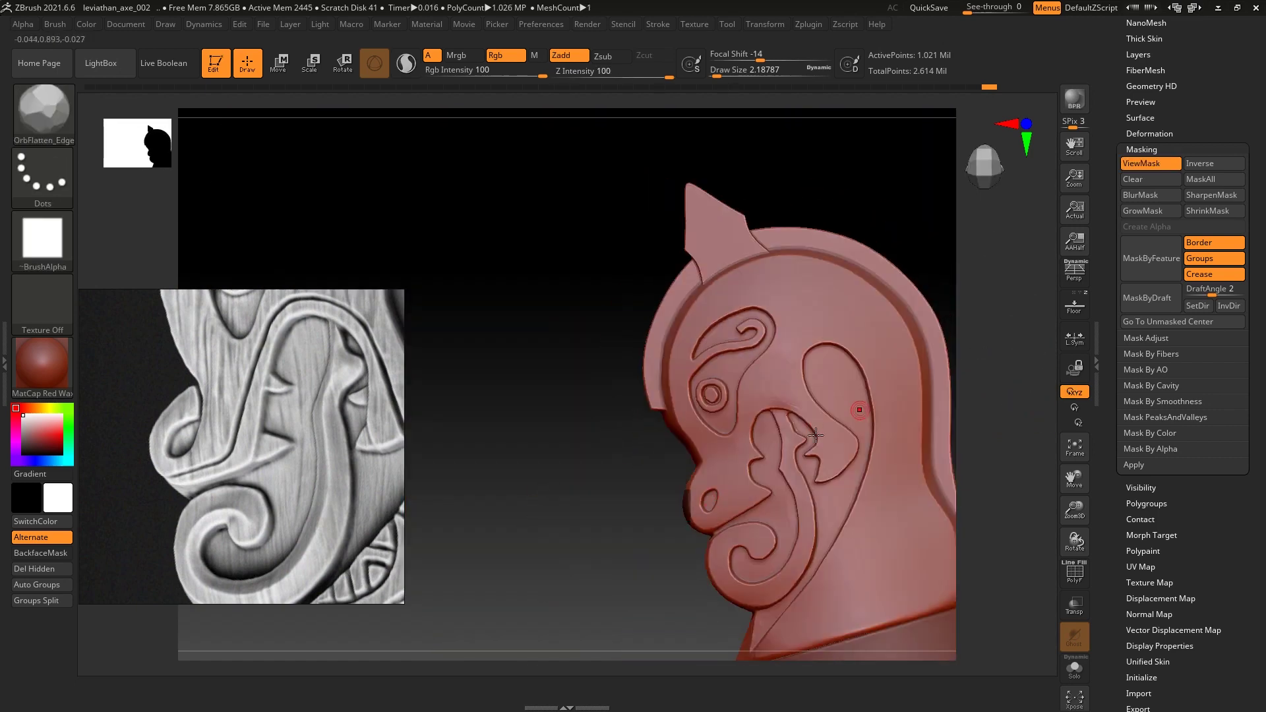
Zoom into the eye area and reshape the ridge at the tongue-groove junction with OrbFlatten_Edge.
mouse_move(582, 510)
alt+mouse_down()
mouse_move(509, 517)
mouse_move(822, 305)
alt+mouse_up()
key(s)
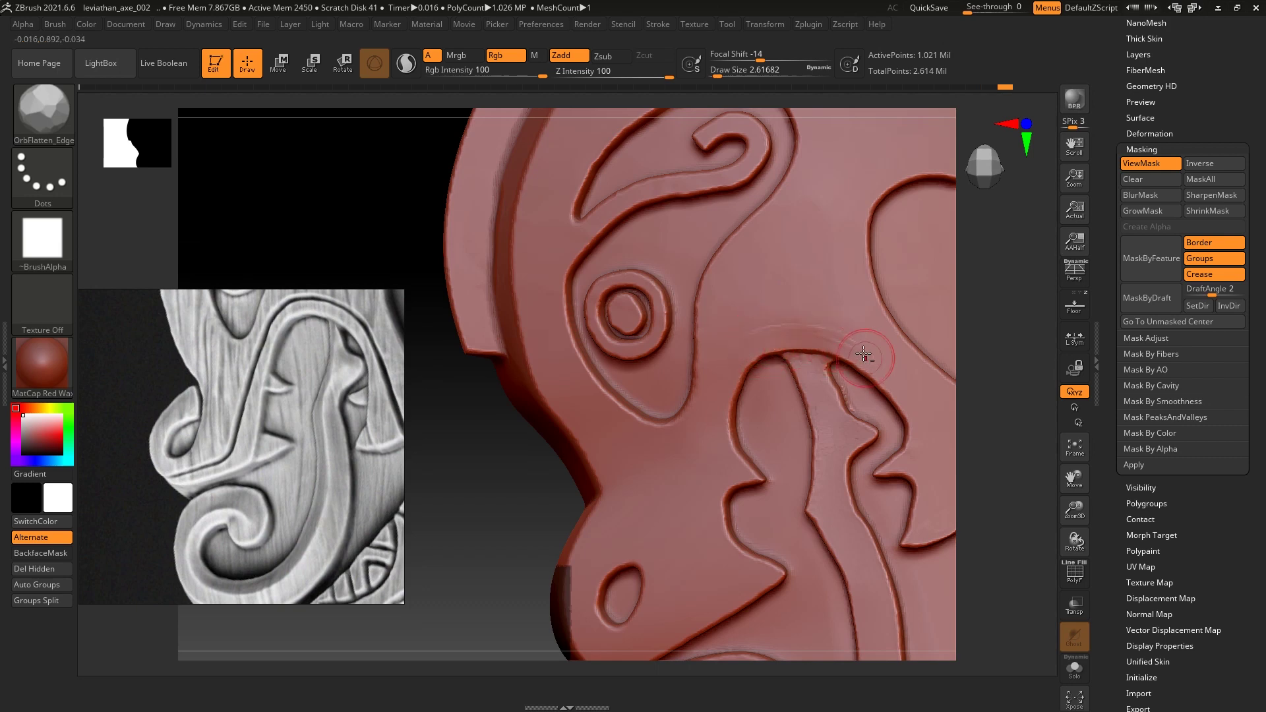
drag(811, 330, 768, 327)
mouse_move(975, 356)
mouse_down()
mouse_move(1015, 320)
mouse_move(795, 337)
mouse_up()
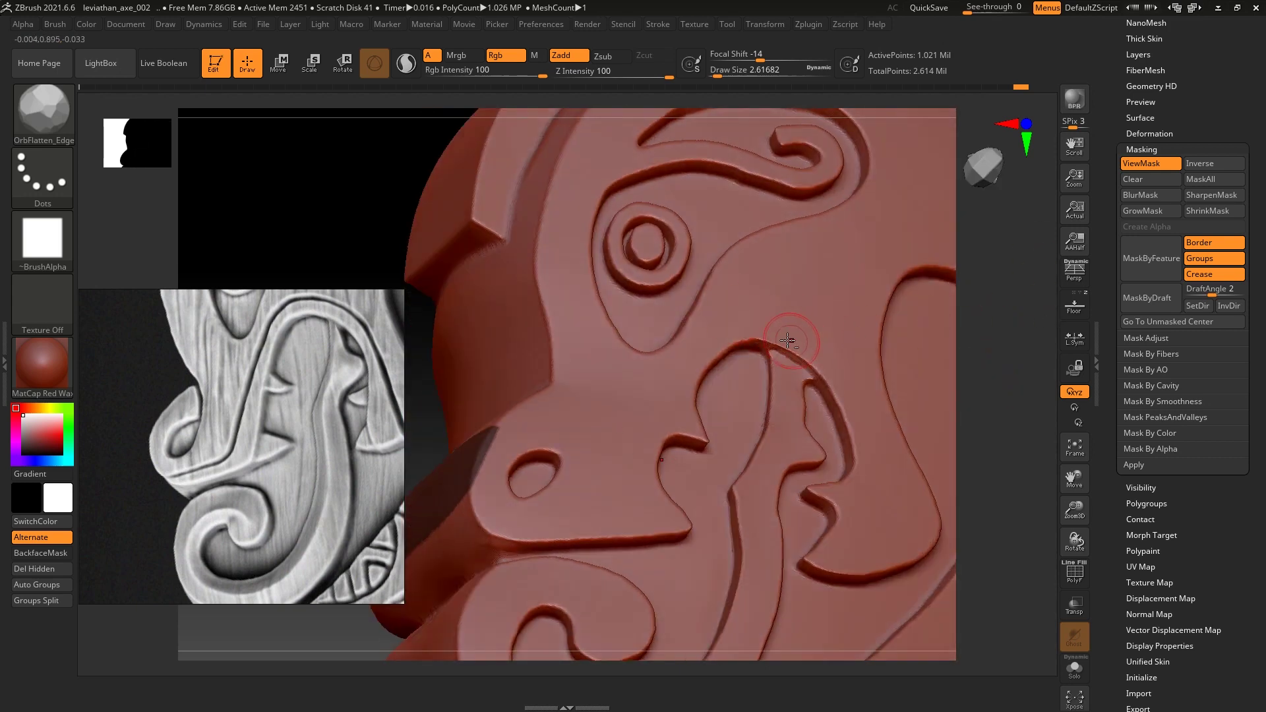
drag(794, 339, 846, 386)
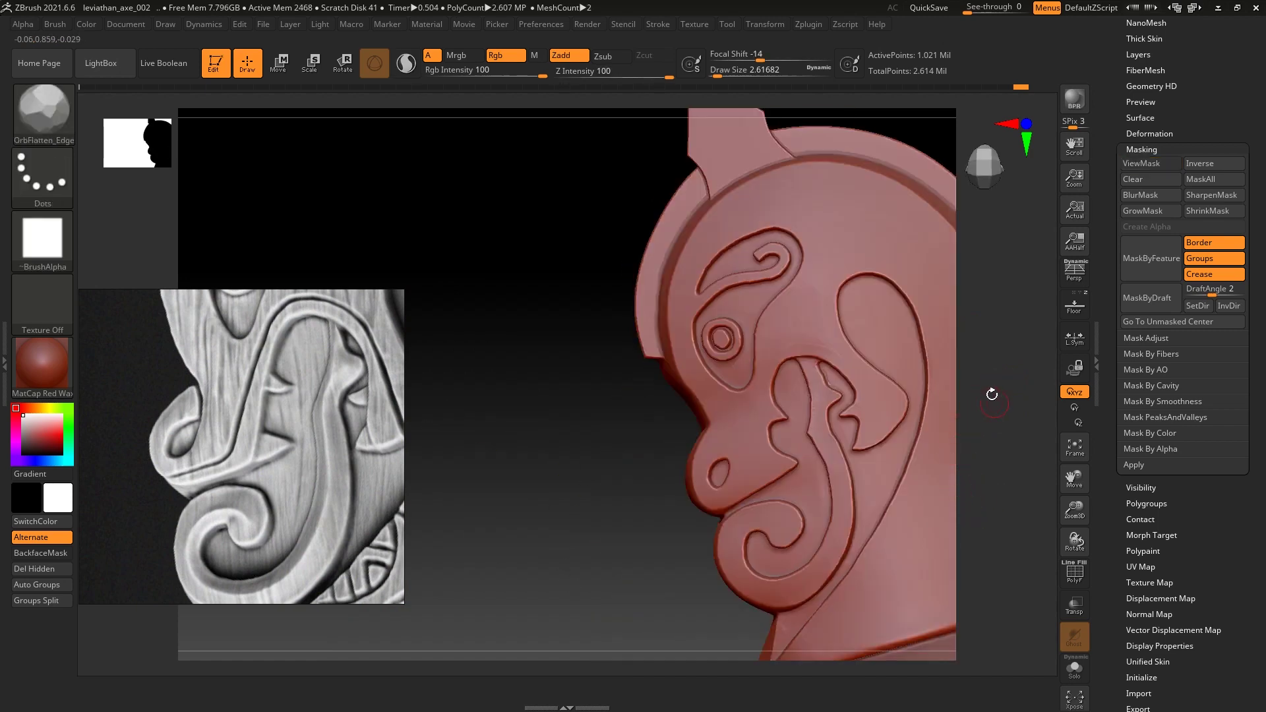
ctrl+right_drag(994, 404, 1020, 408)
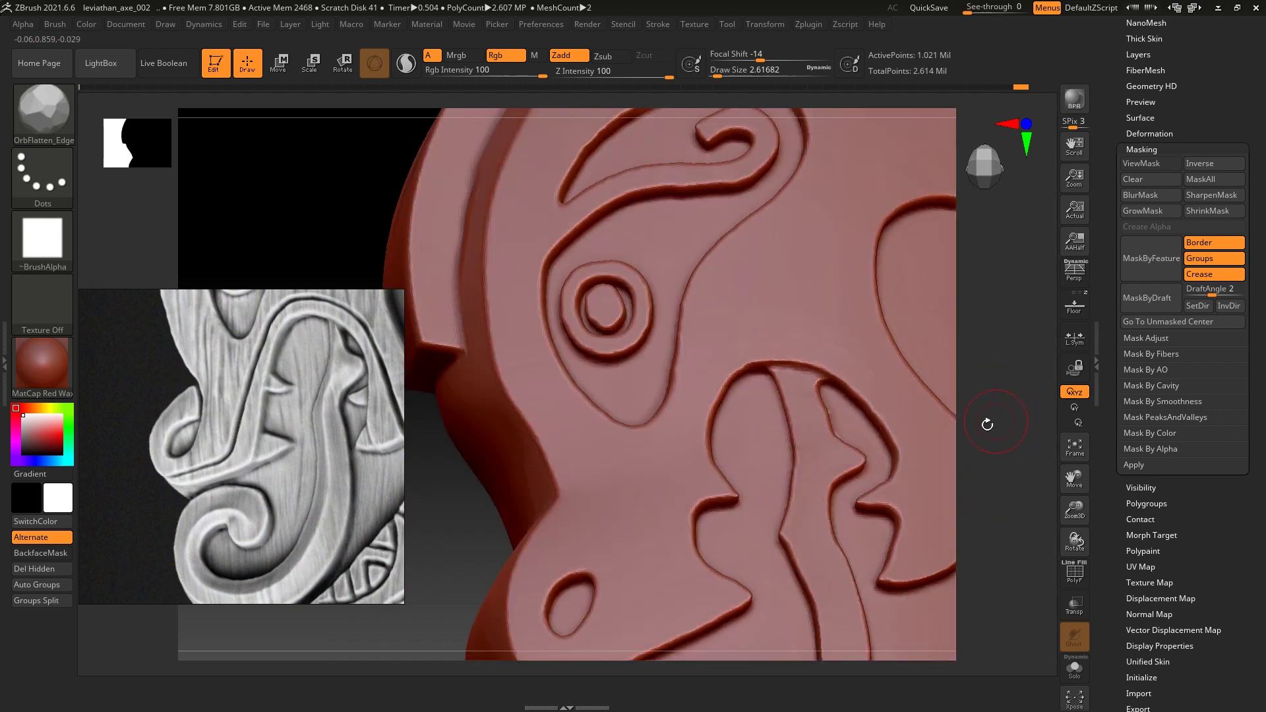
ctrl+right_drag(987, 386, 986, 387)
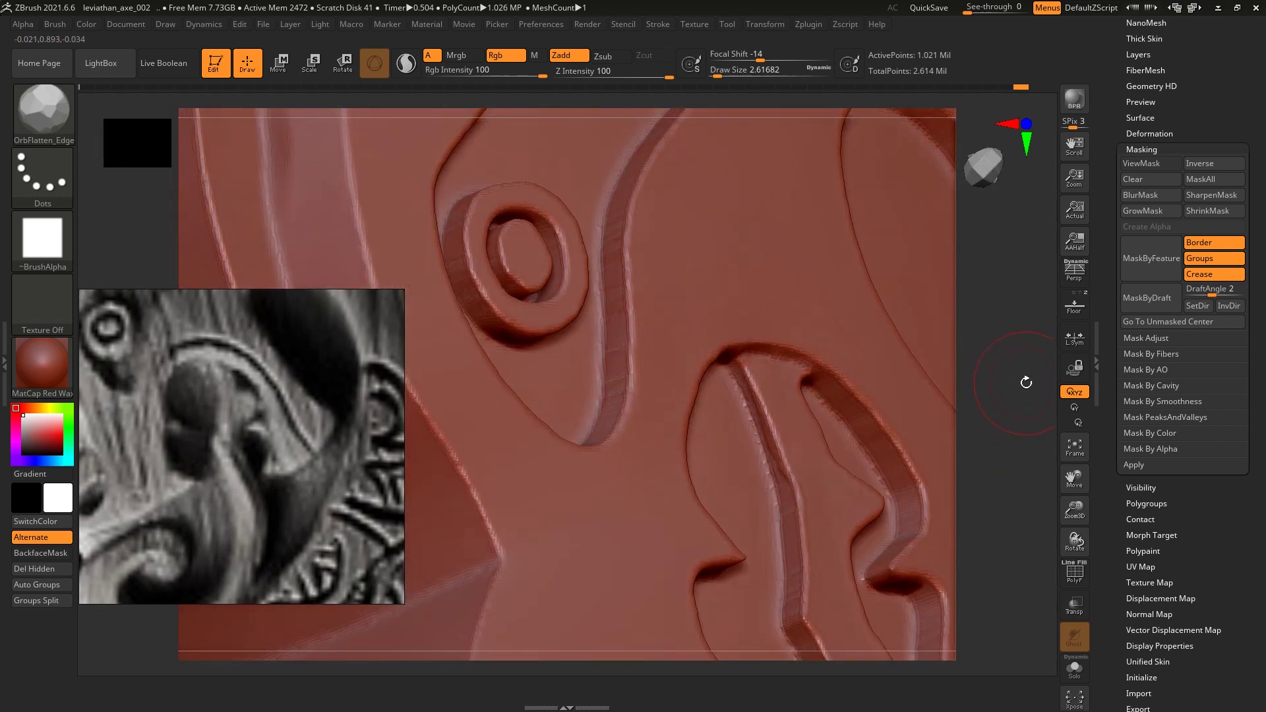
With a smaller brush, polish the tongue's ridge edge and remove the blob at the groove end.
drag(749, 385, 744, 385)
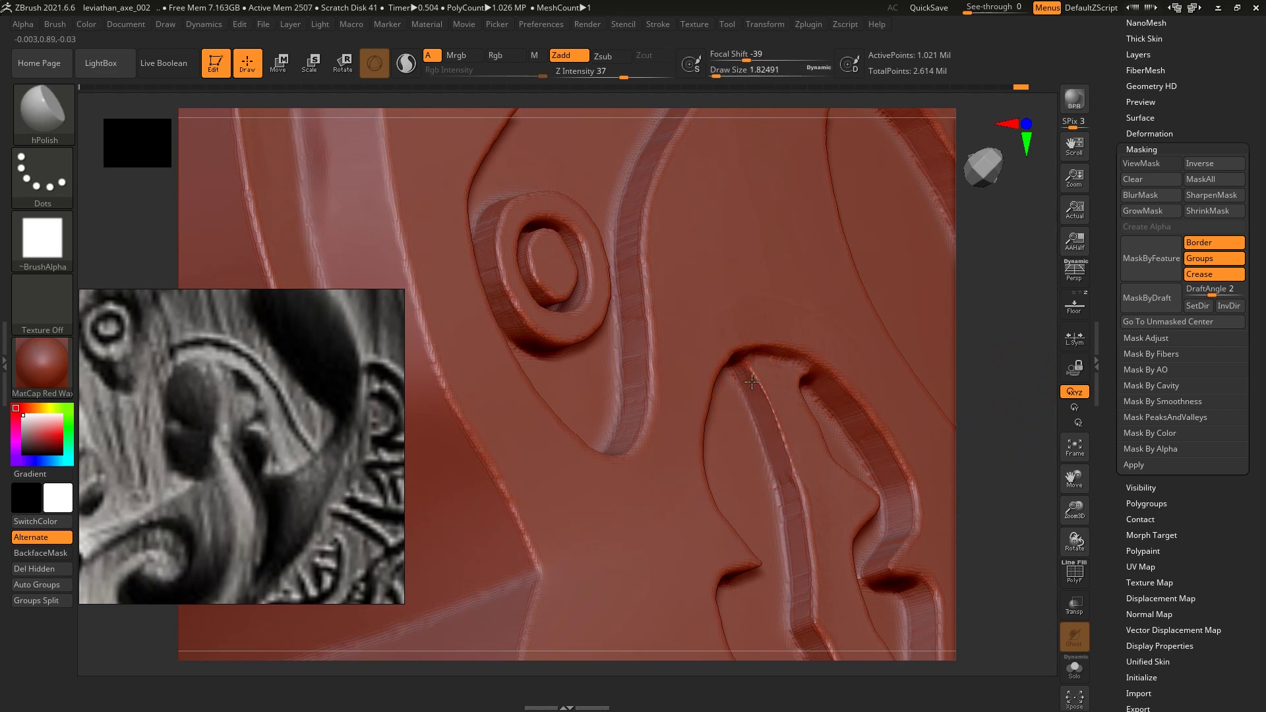
drag(749, 378, 785, 468)
mouse_move(844, 420)
mouse_down()
mouse_move(1039, 427)
mouse_move(804, 432)
mouse_up()
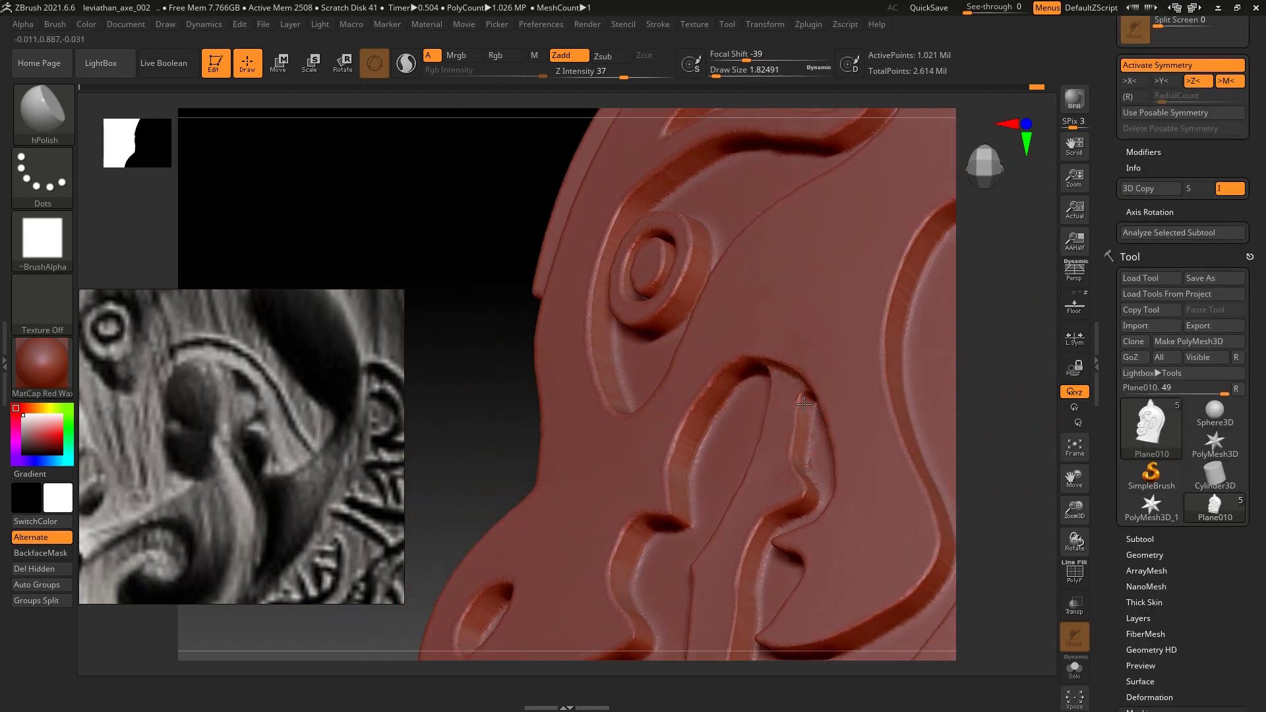
shift+drag(996, 363, 868, 432)
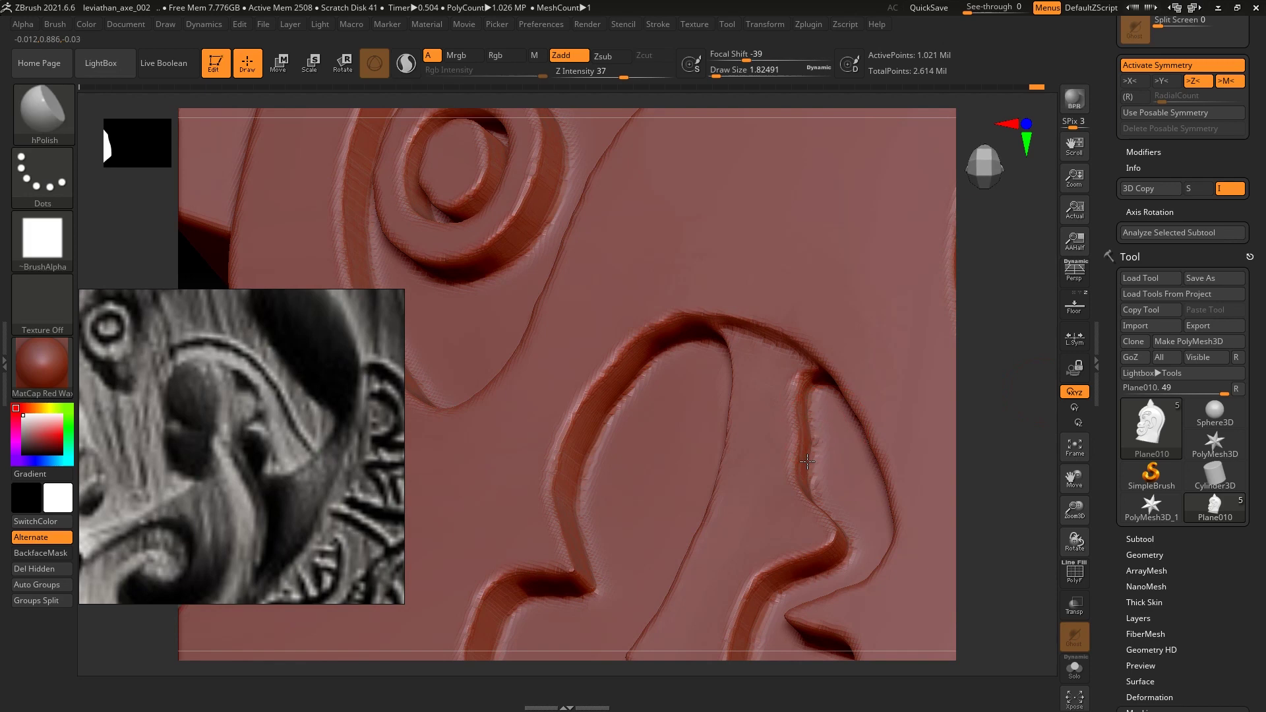
mouse_move(959, 330)
mouse_down()
mouse_move(889, 409)
mouse_move(817, 394)
mouse_up()
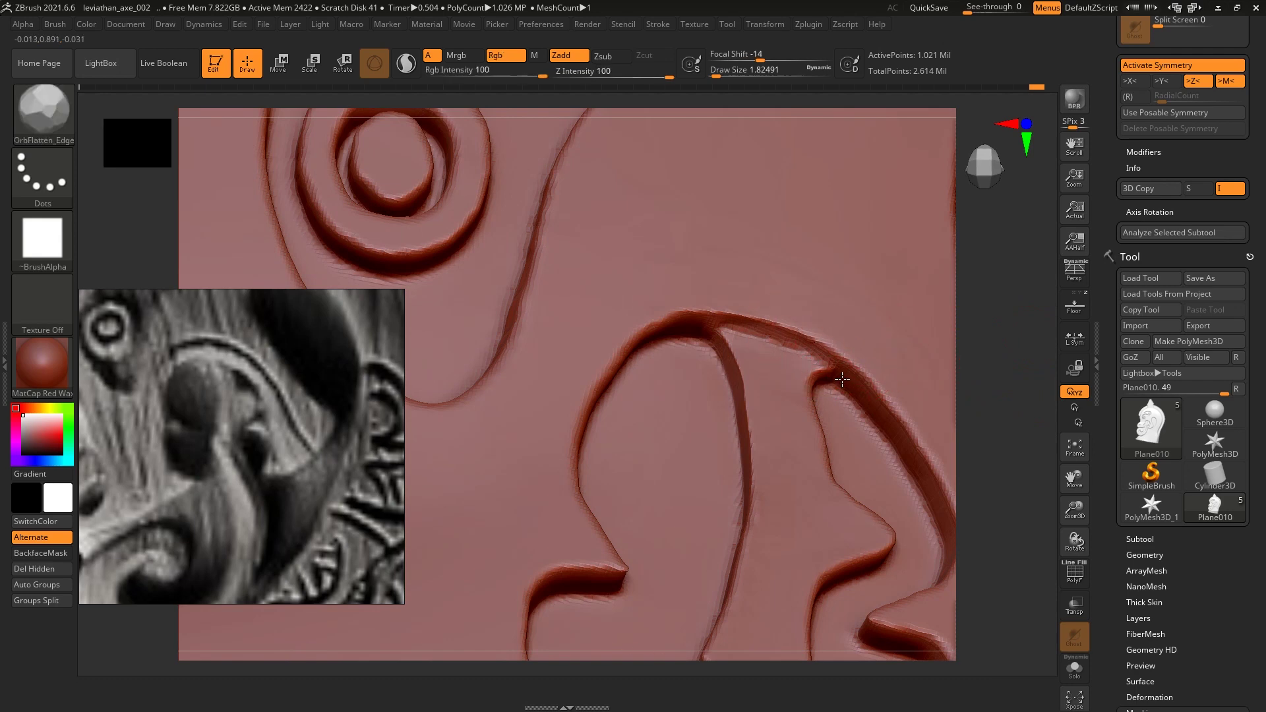
mouse_move(817, 358)
mouse_down()
mouse_move(867, 401)
mouse_move(837, 383)
mouse_up()
drag(989, 376, 850, 375)
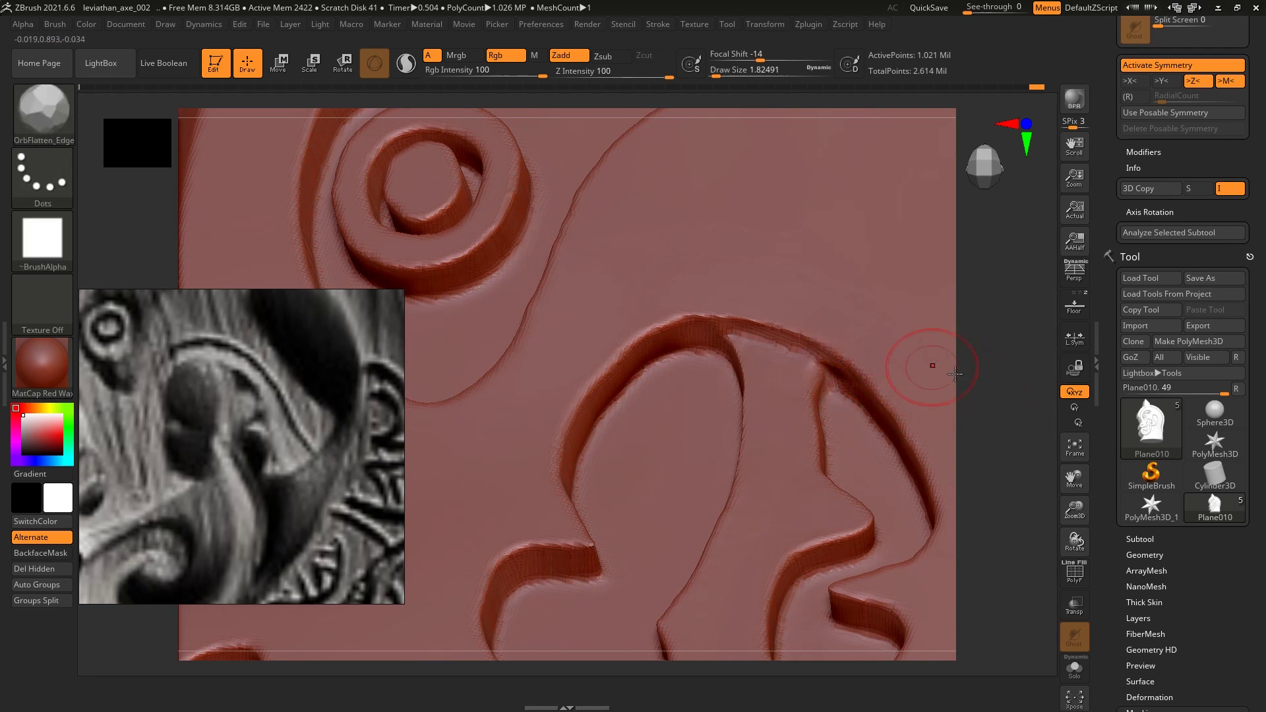
drag(955, 375, 973, 379)
key(ctrl)
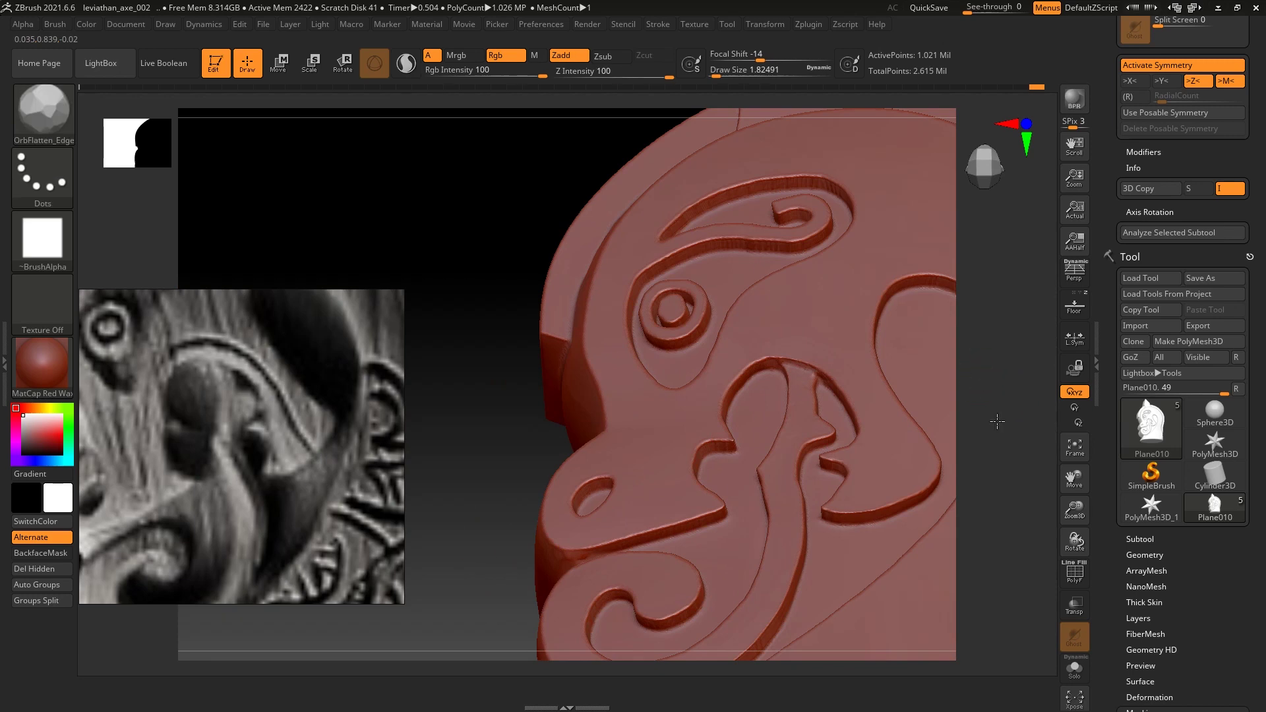
Polish away the notch on the groove edge with hPolish, then check it from the front.
drag(997, 421, 997, 392)
key(b)
key(h)
key(p)
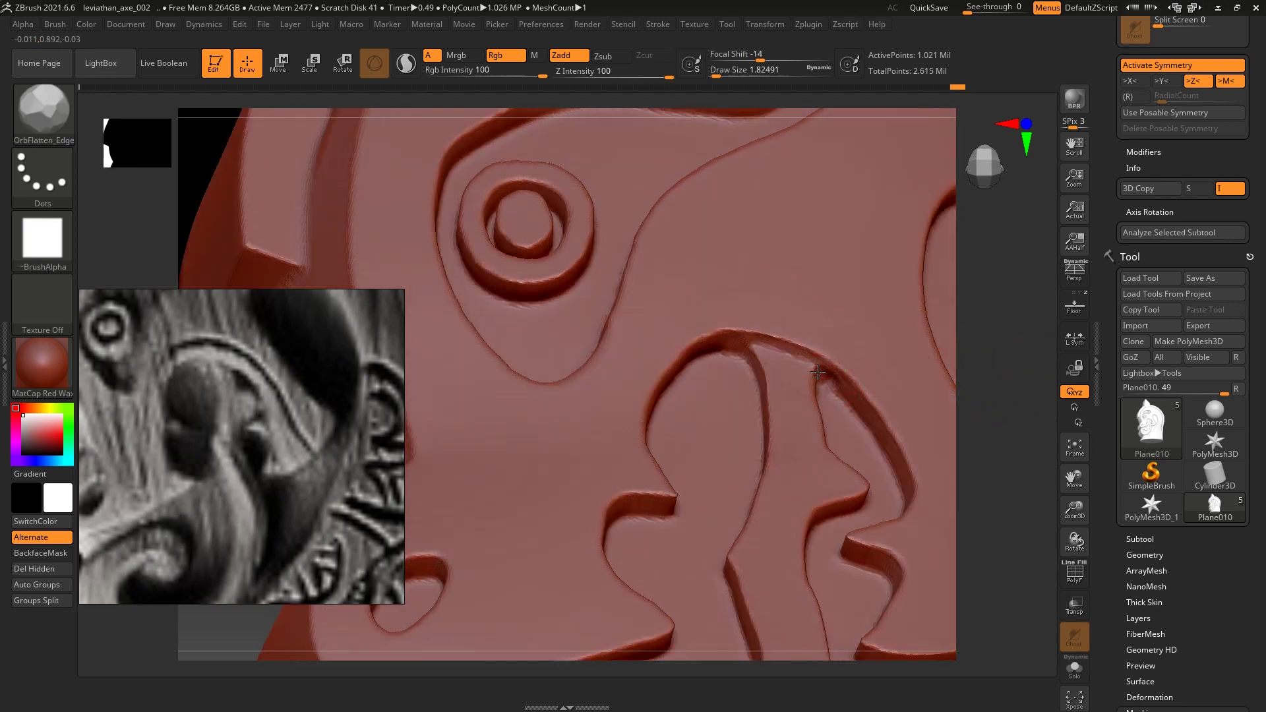
drag(846, 377, 842, 384)
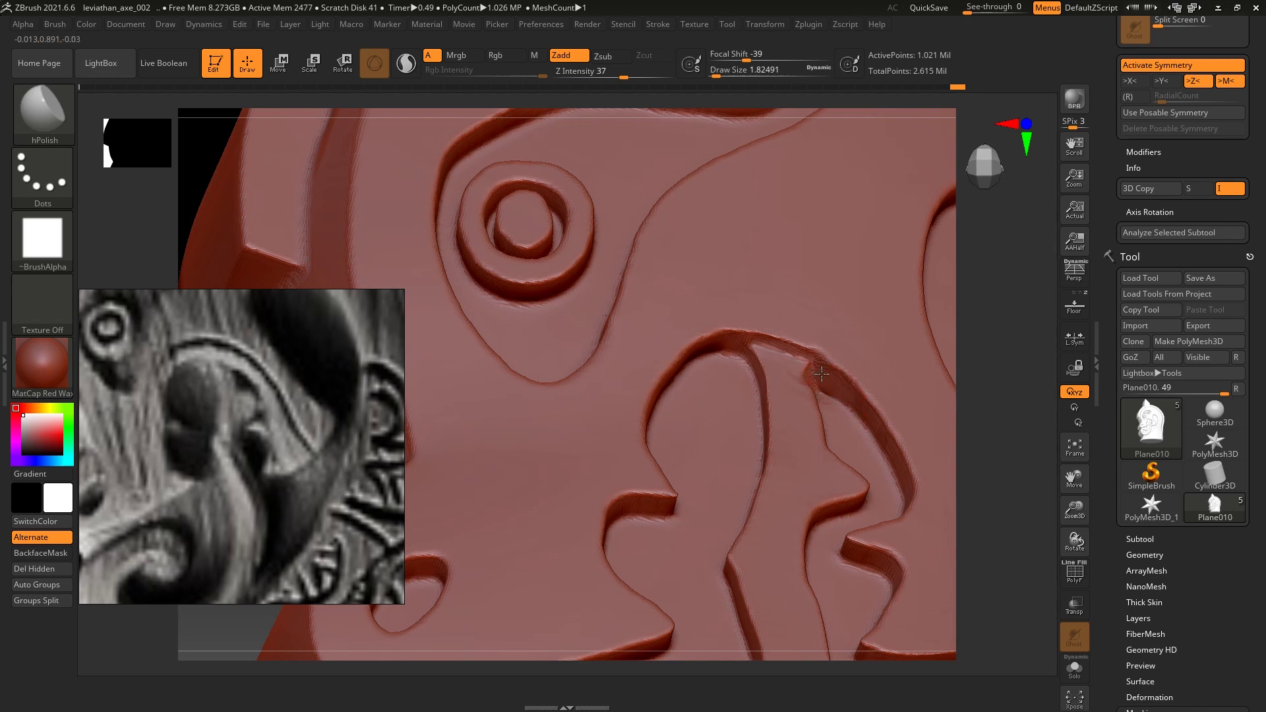
mouse_move(1007, 356)
mouse_down()
mouse_move(1050, 400)
mouse_move(1006, 418)
mouse_move(756, 429)
mouse_up()
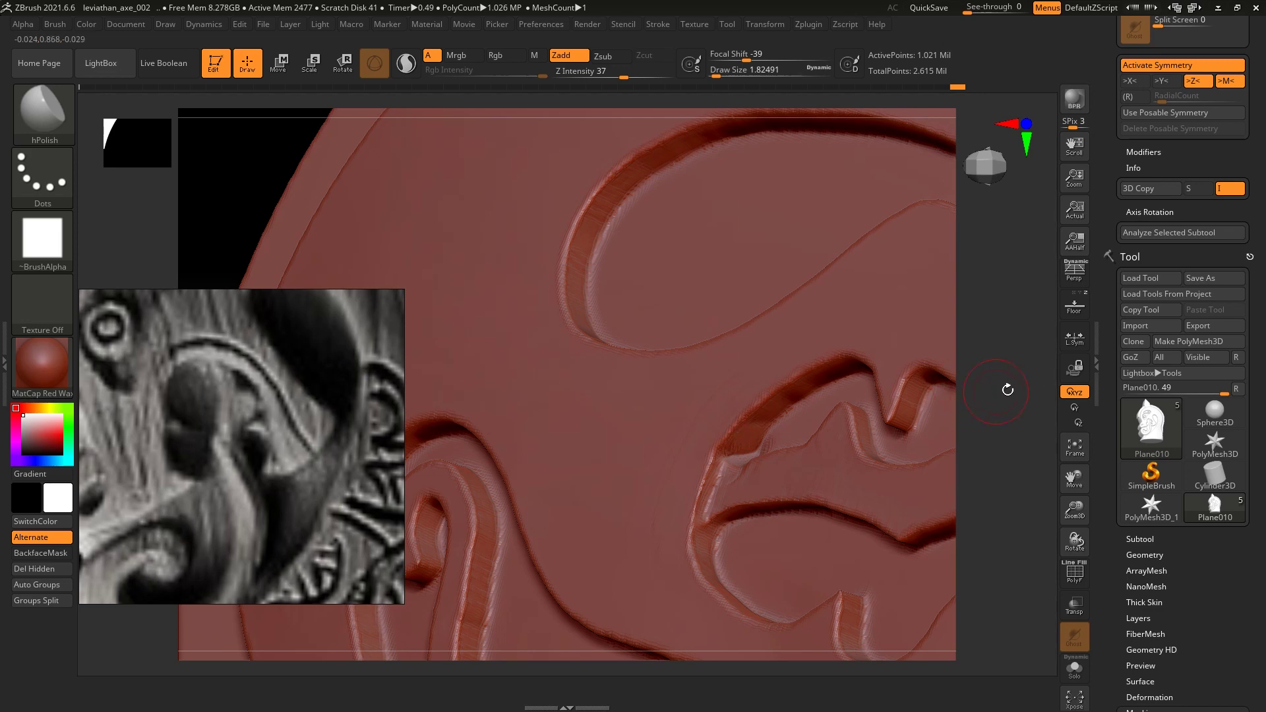
shift+drag(996, 391, 776, 443)
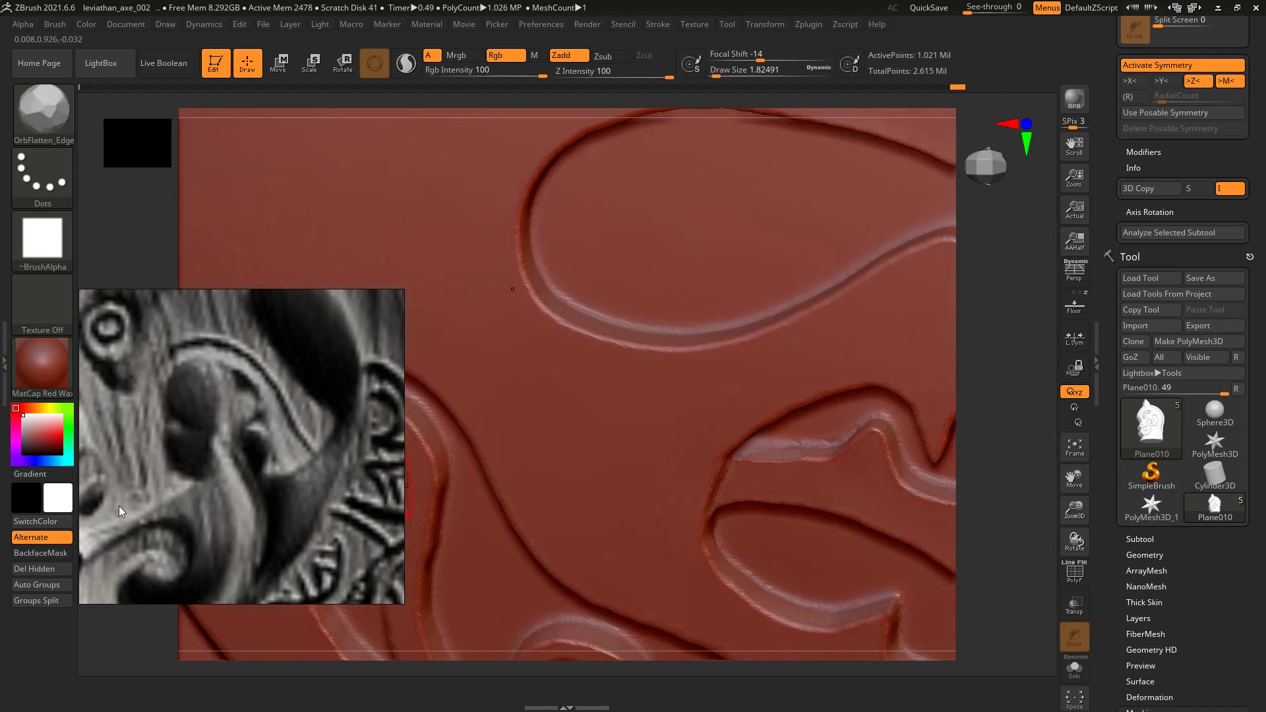
Disable back-side sculpting and reshape the groove edge at the tongue junction.
click(41, 552)
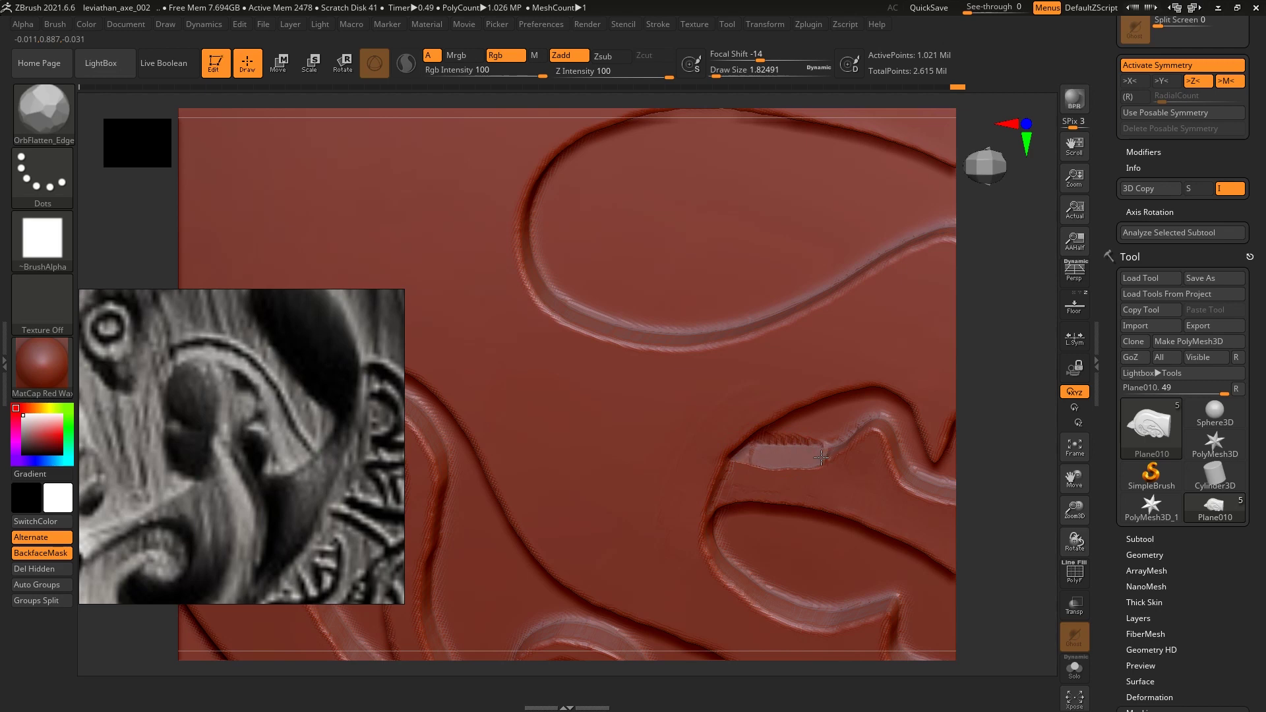
mouse_move(982, 408)
mouse_down()
mouse_move(1017, 418)
mouse_move(1008, 369)
mouse_up()
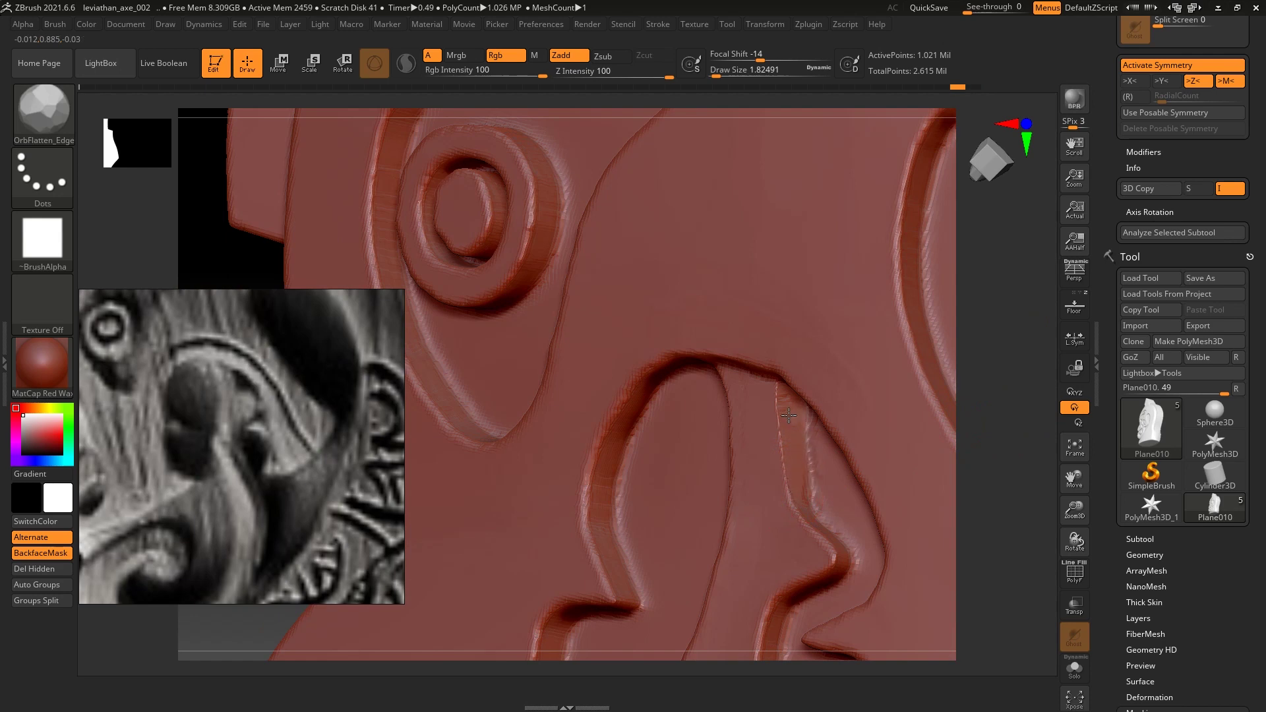
drag(784, 437, 785, 402)
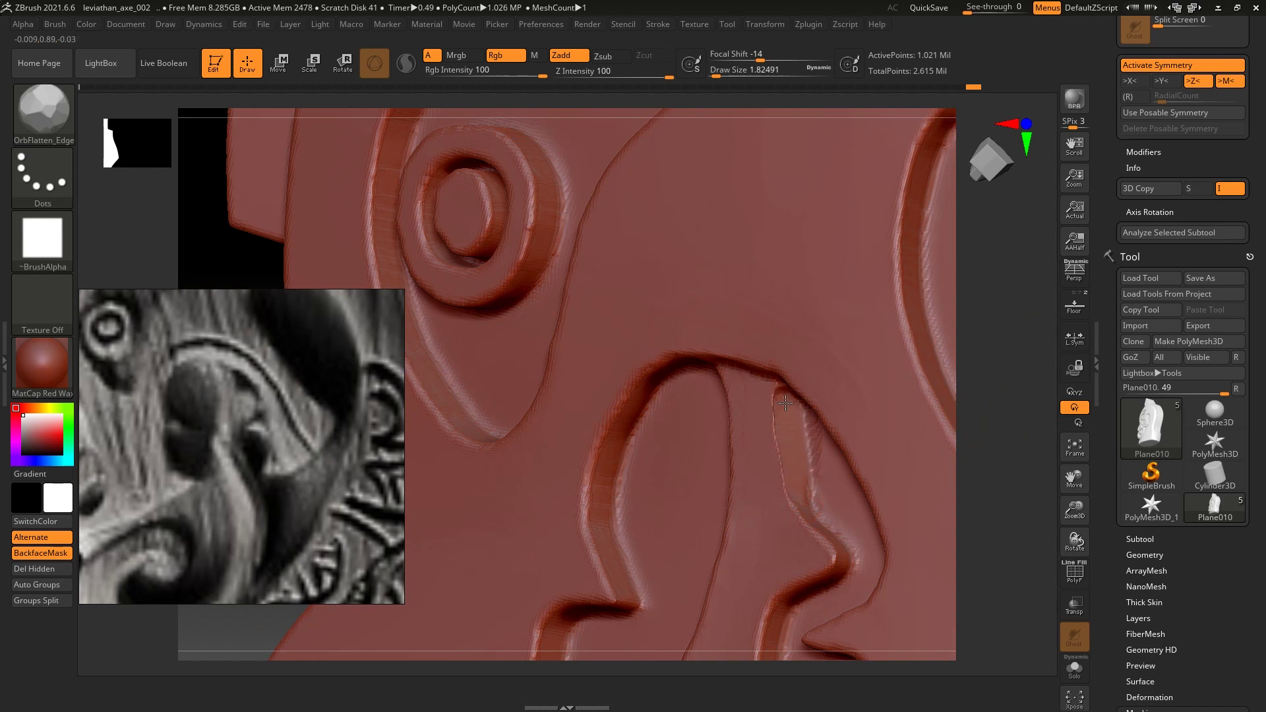
drag(1022, 347, 807, 432)
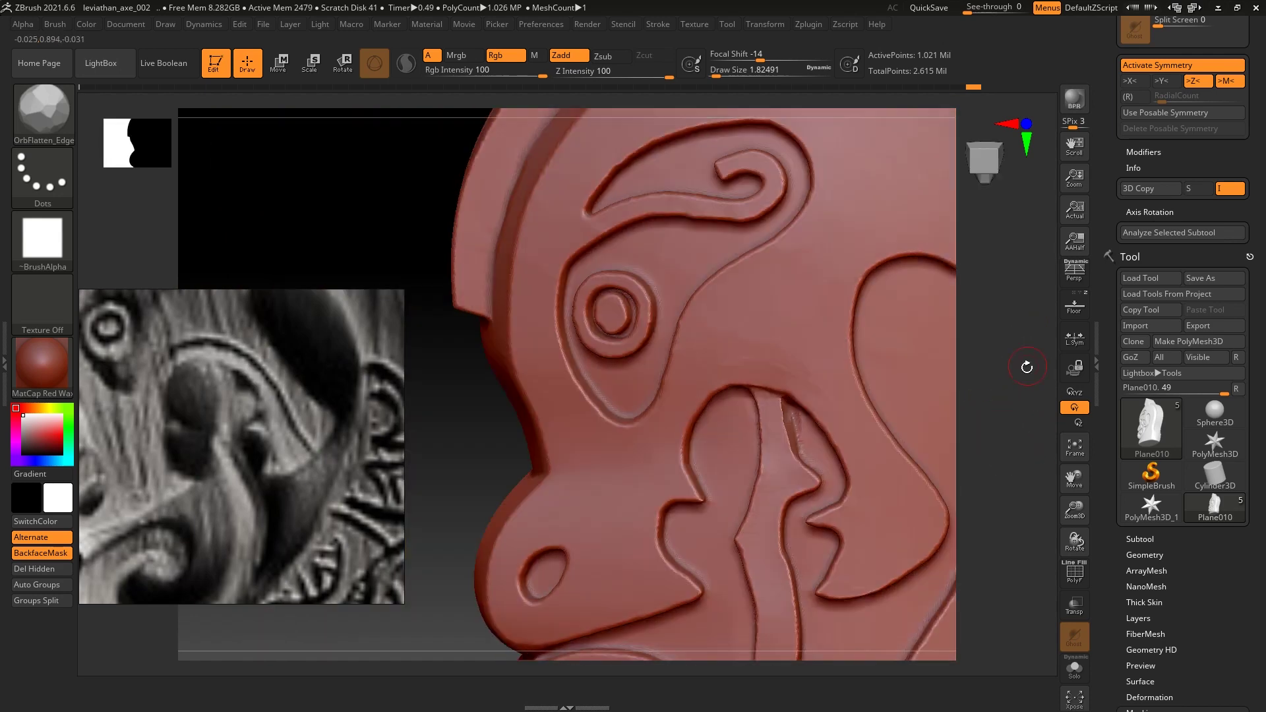
drag(1013, 400, 824, 477)
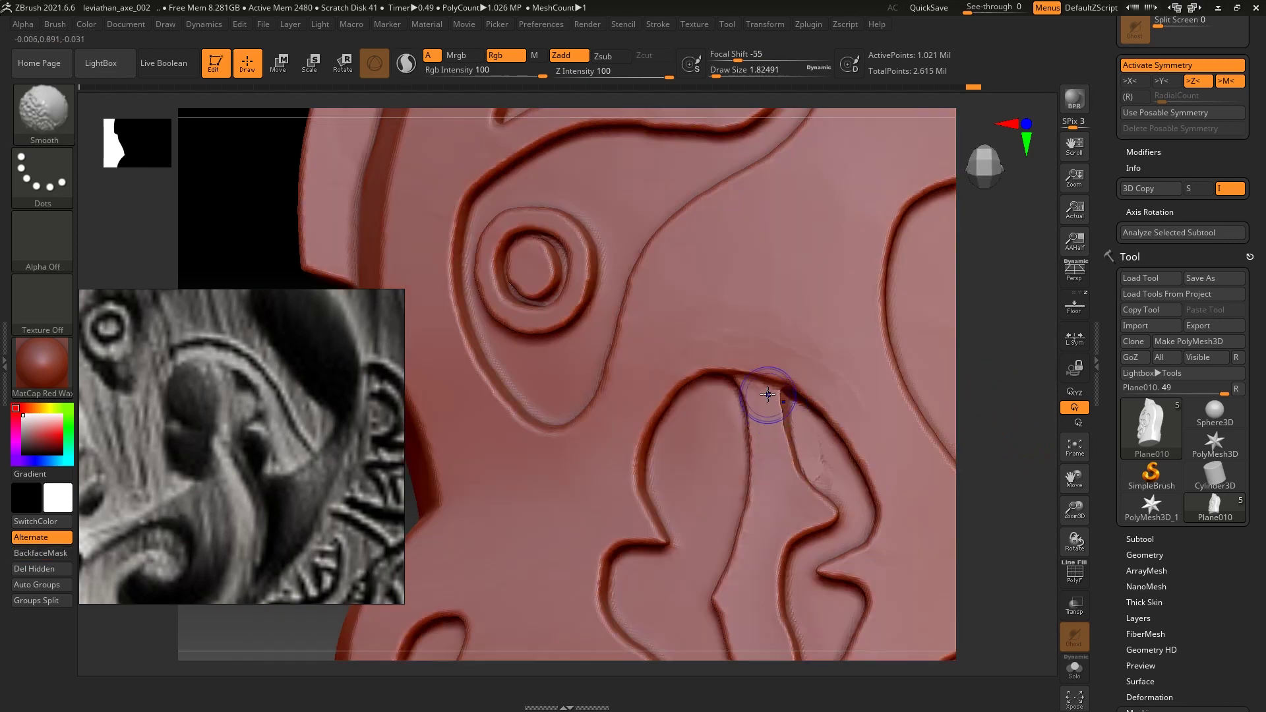
ctrl+right_drag(806, 481, 551, 578)
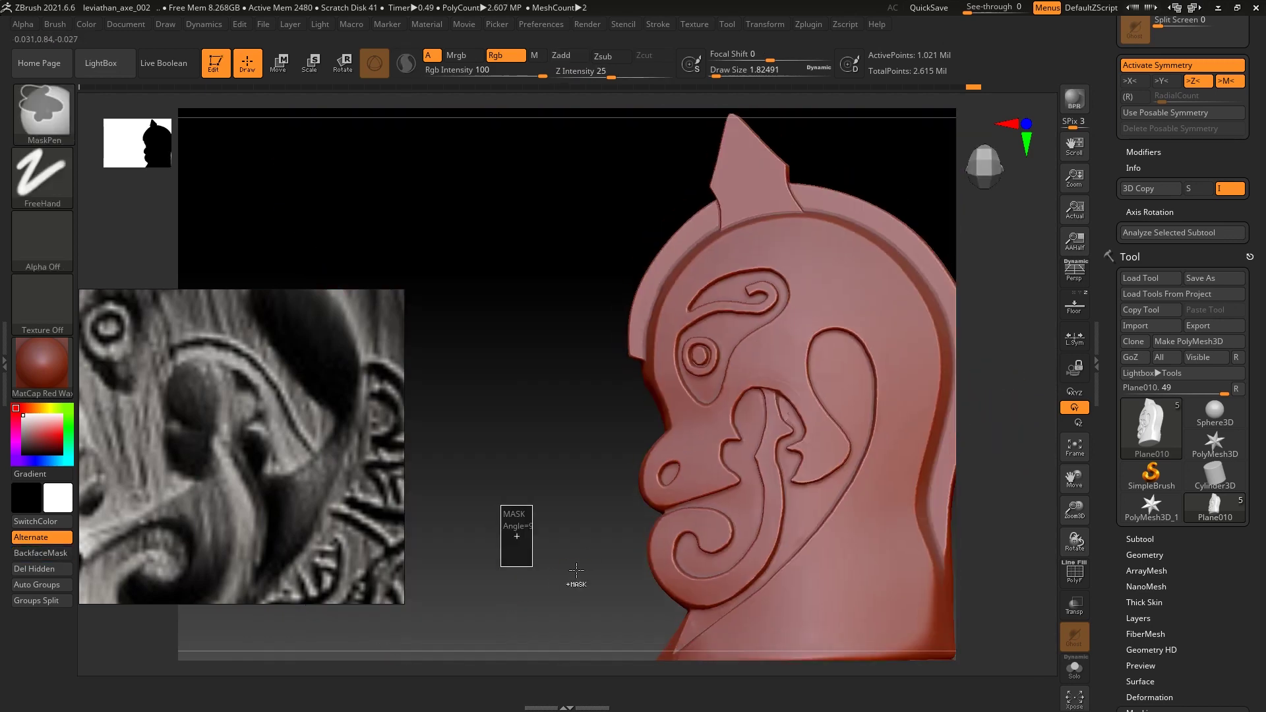
Frame the mouth and eye grooves straight-on and select the hPolish brush.
ctrl+right_drag(1005, 415, 1021, 360)
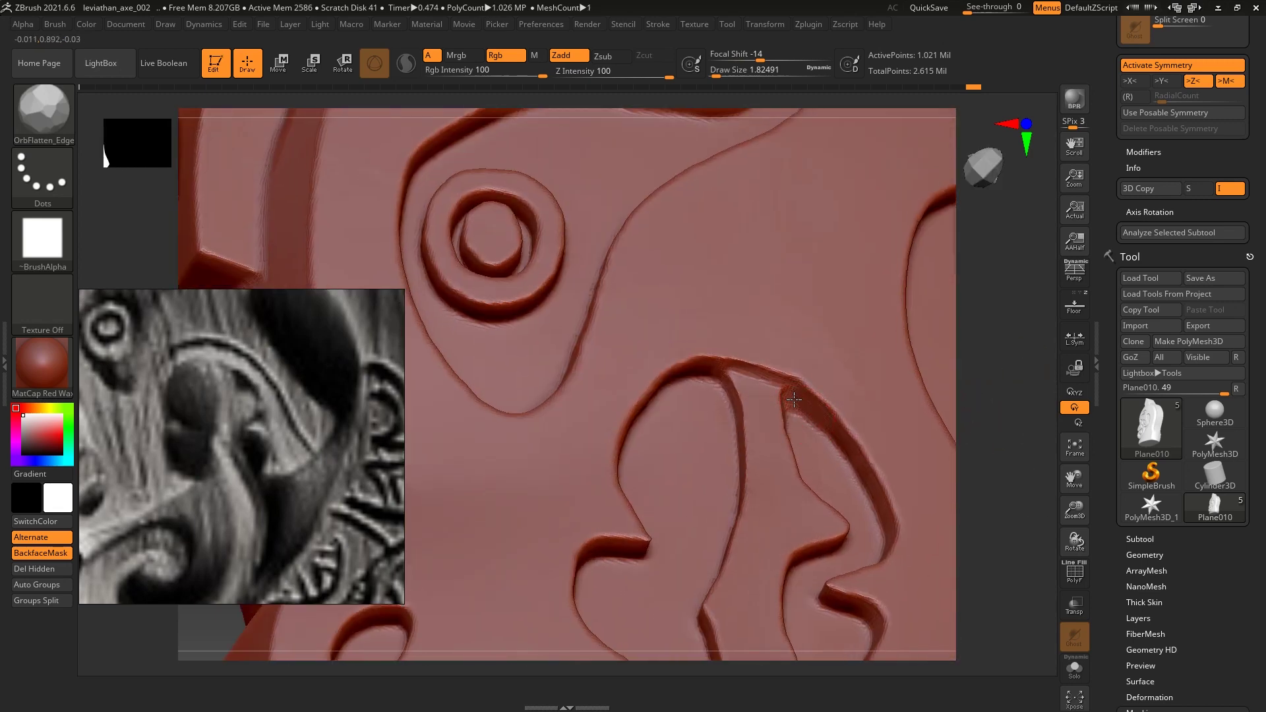
shift+drag(1003, 375, 995, 387)
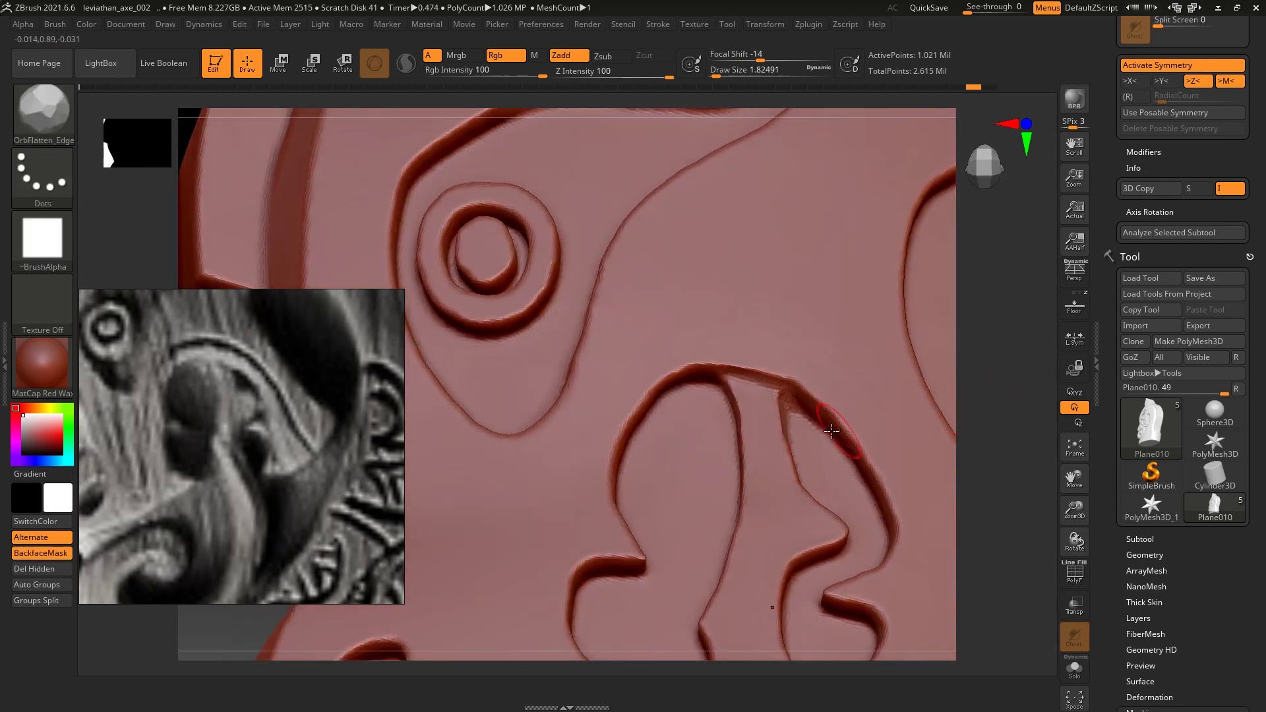
key(b)
key(h)
key(p)
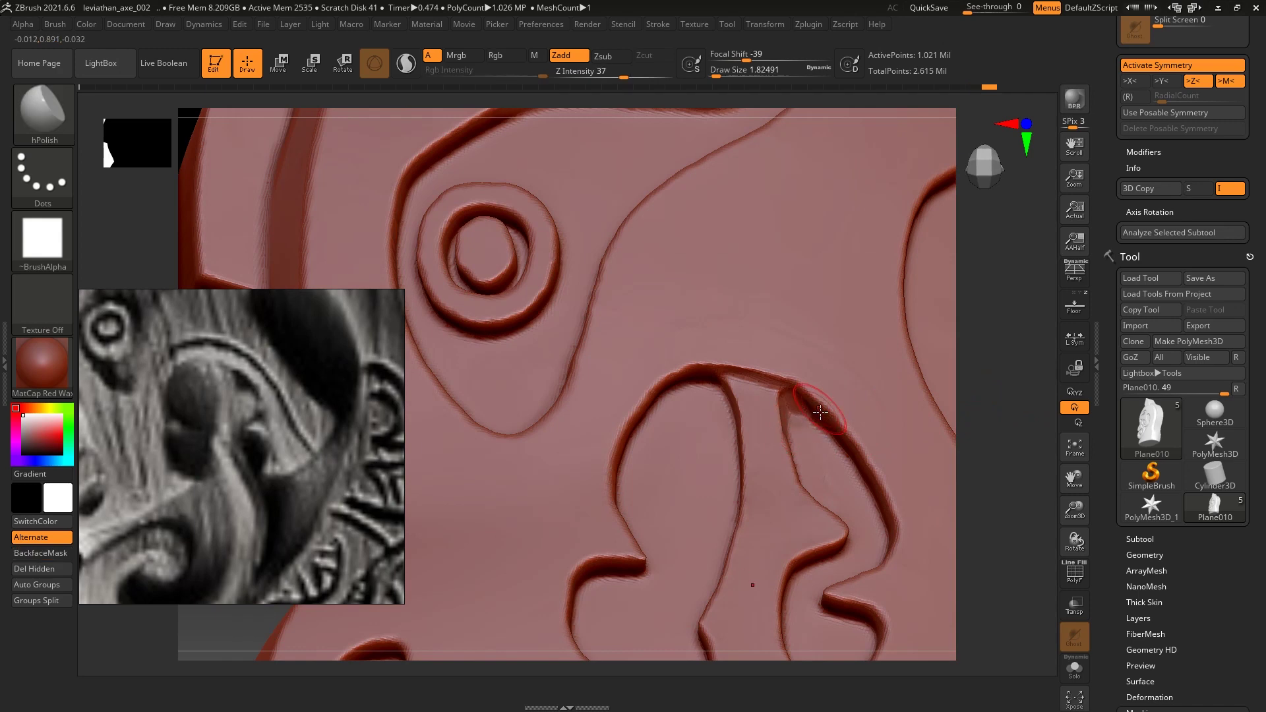
right_drag(810, 410, 844, 412)
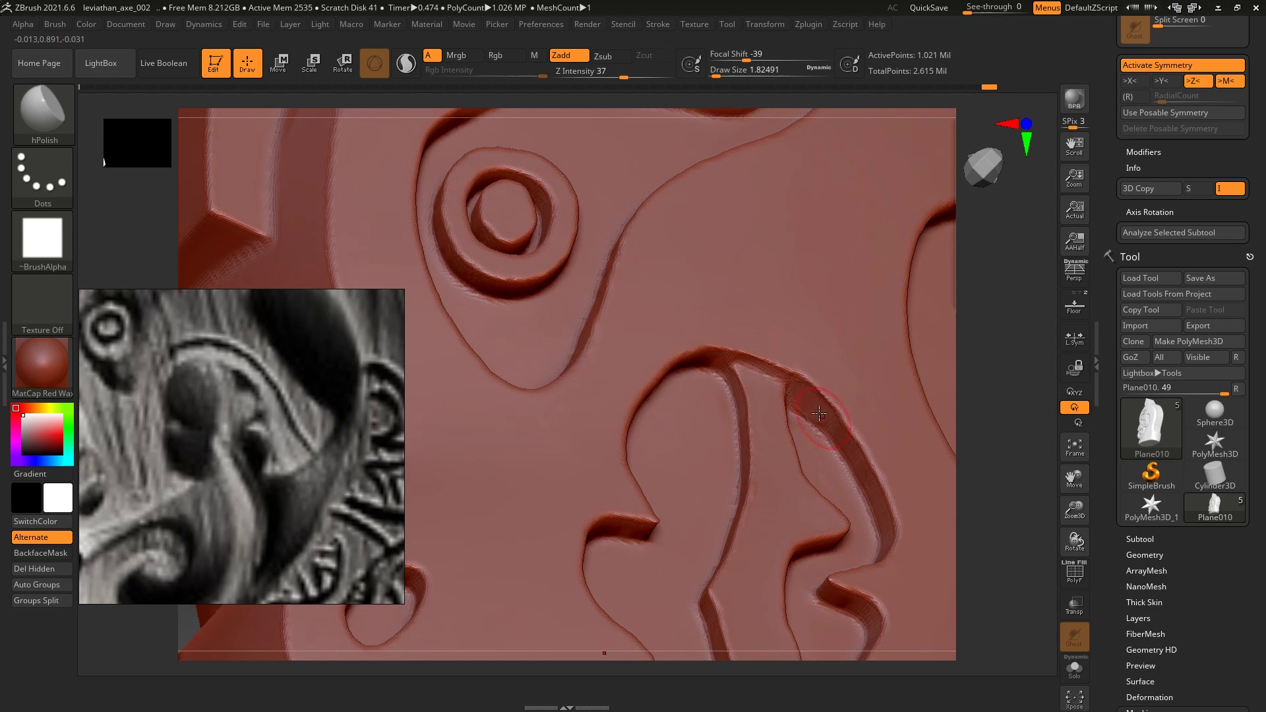
right_drag(961, 368, 787, 409)
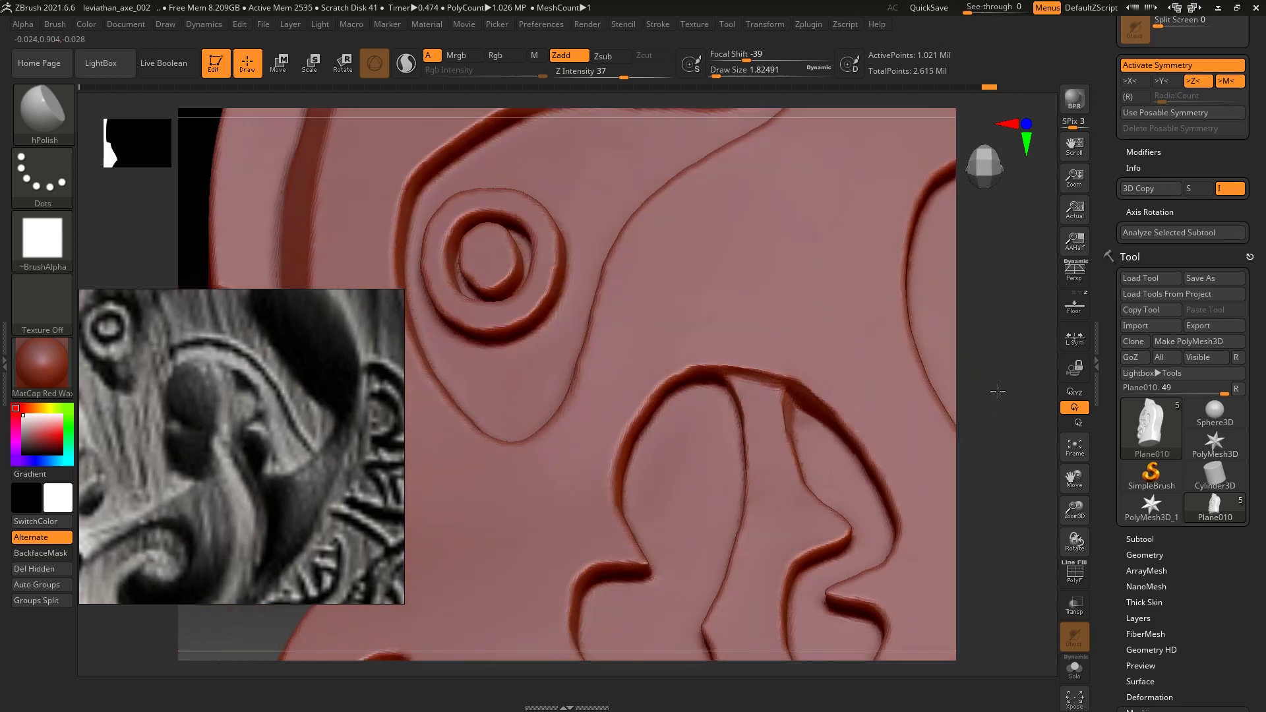
Alternate Move and OrbFlatten_Edge brushes, then nudge the ridge above the tongue tip into shape.
key(b)
key(m)
key(v)
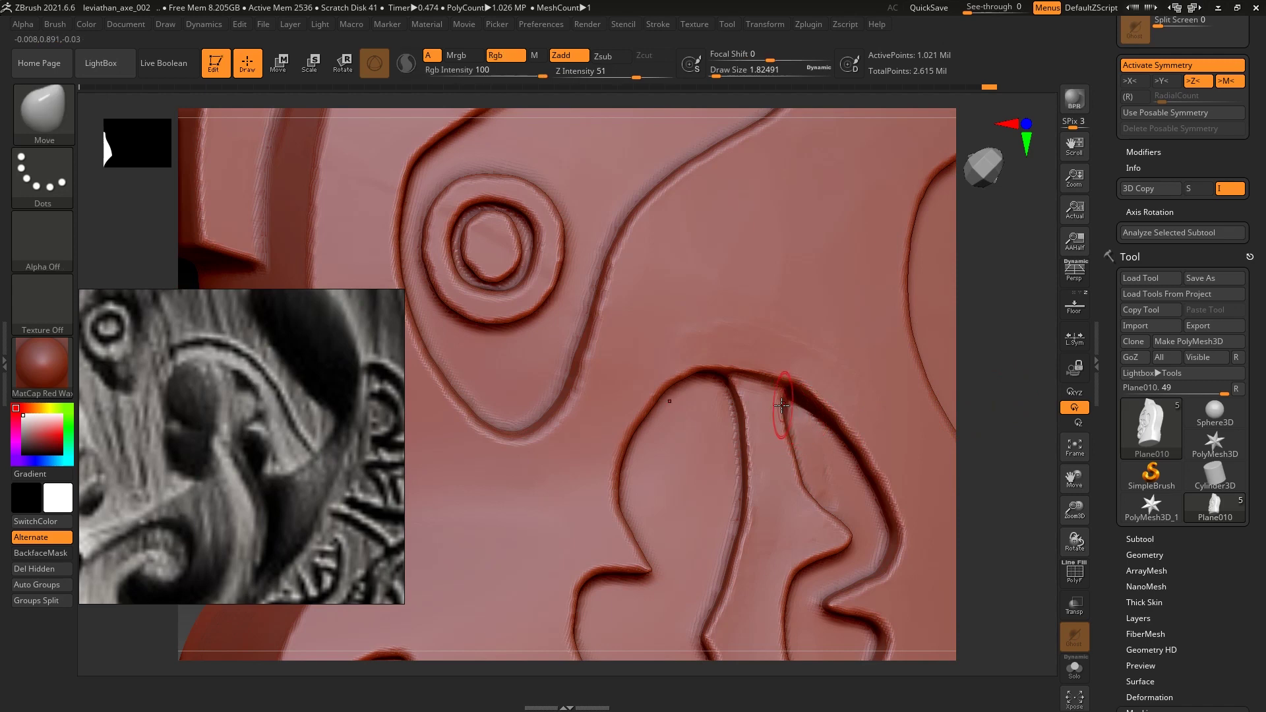
mouse_move(1028, 414)
right_down()
mouse_move(834, 388)
mouse_move(824, 405)
right_up()
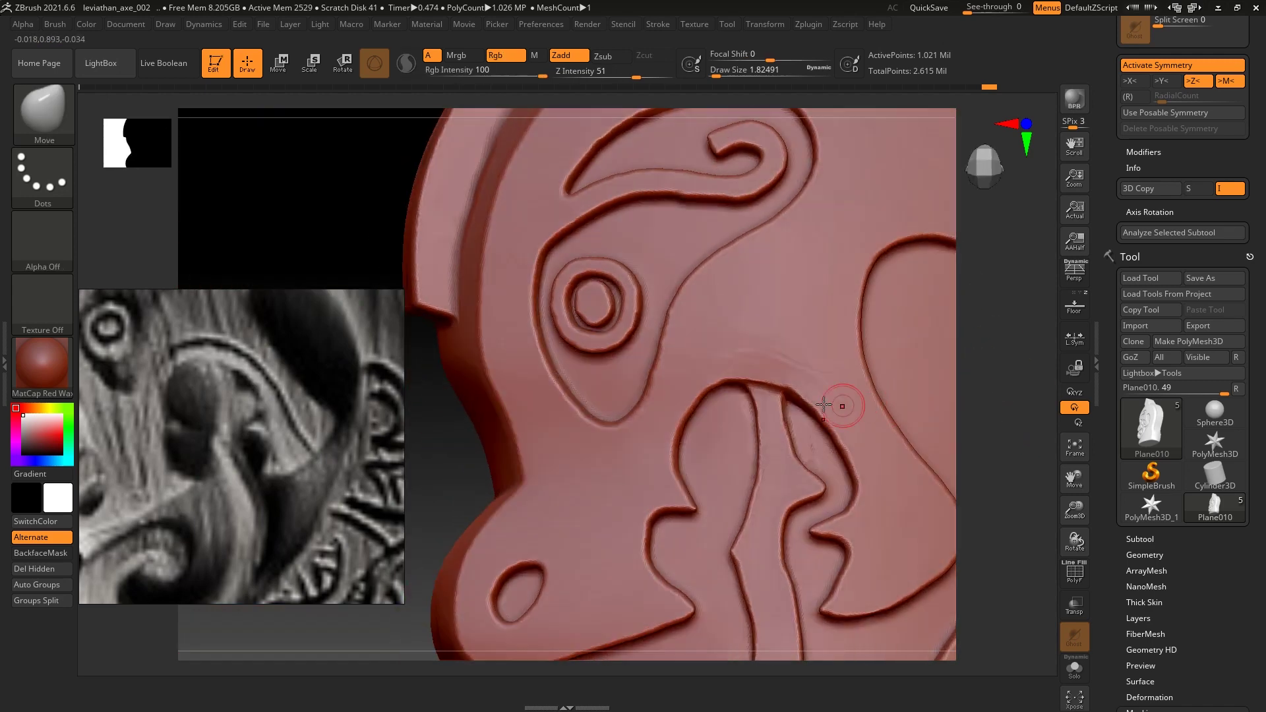
key(b)
key(o)
key(f)
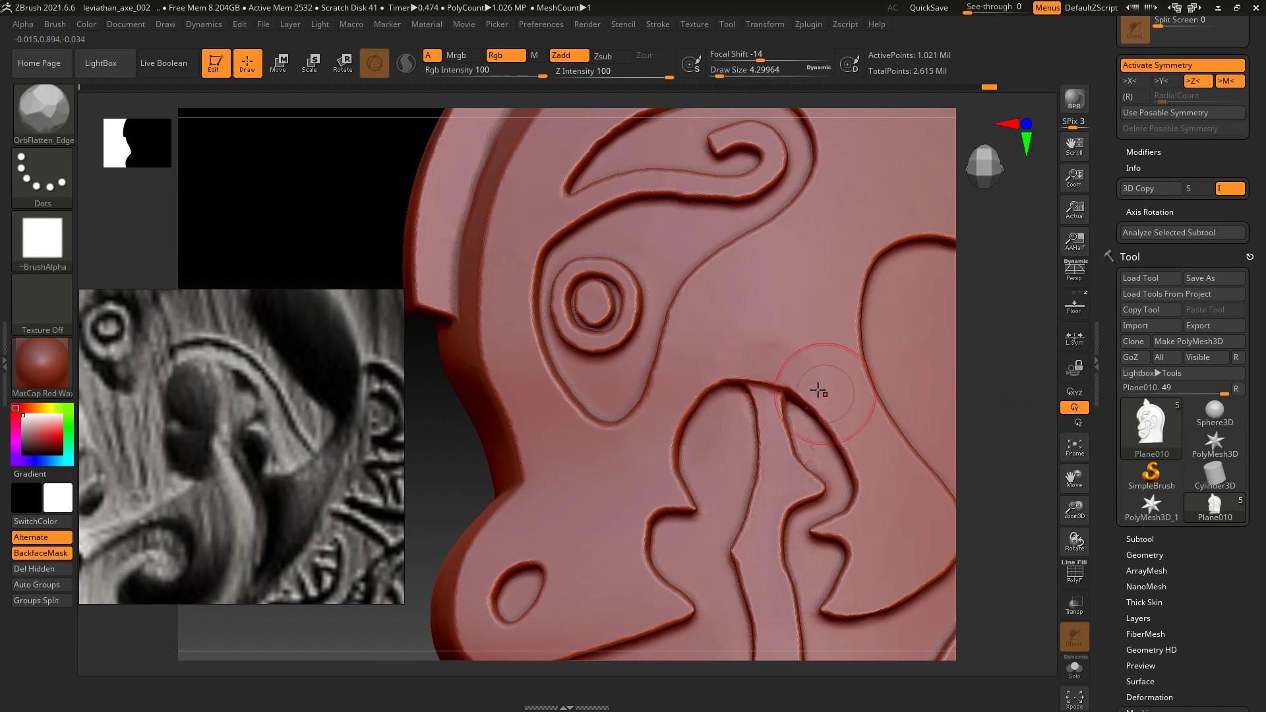
mouse_move(862, 444)
right_down()
mouse_move(1017, 337)
mouse_move(939, 393)
right_up()
key(b)
key(m)
key(v)
drag(784, 383, 793, 389)
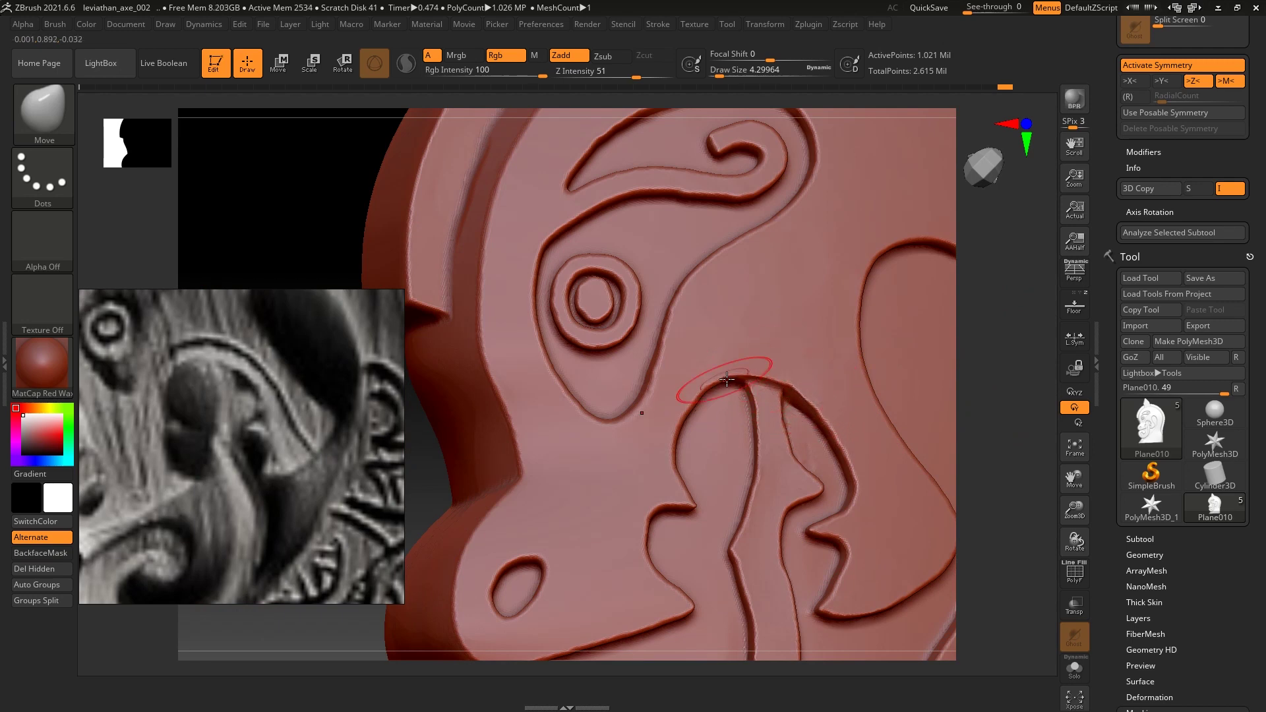
Frame the whole carved head and orbit back to a near-frontal view.
key(f)
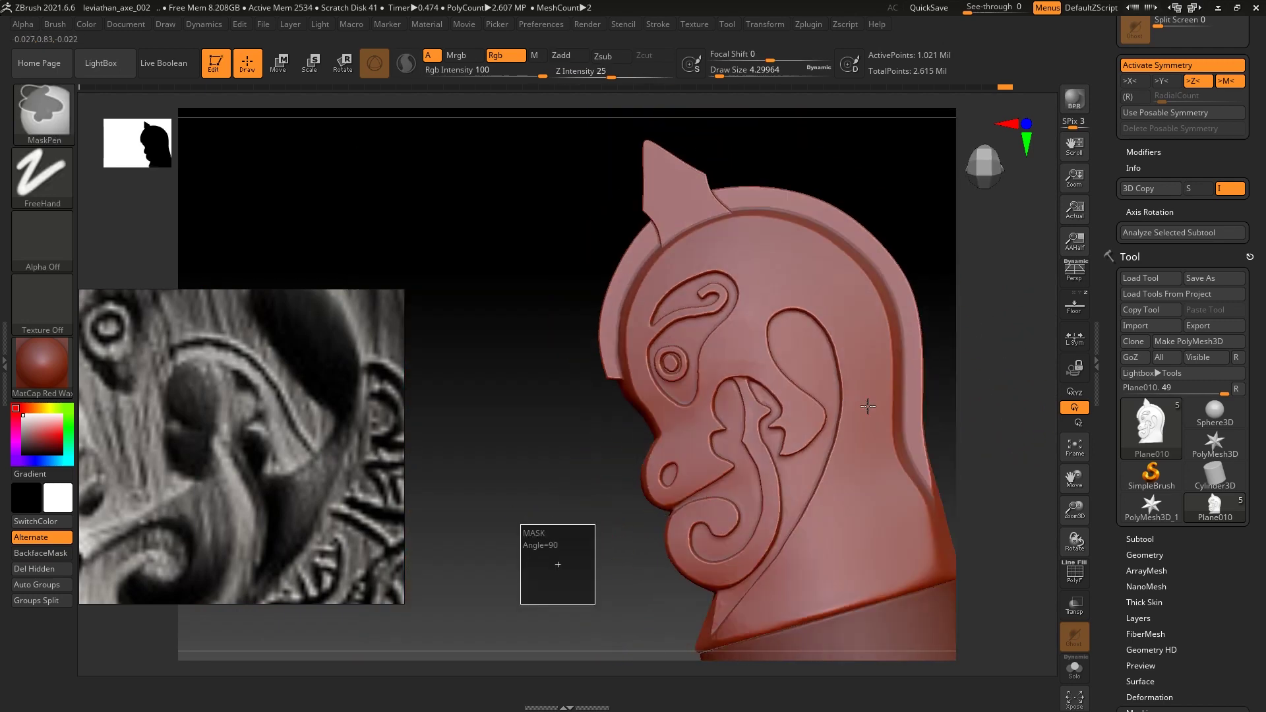
drag(995, 396, 987, 377)
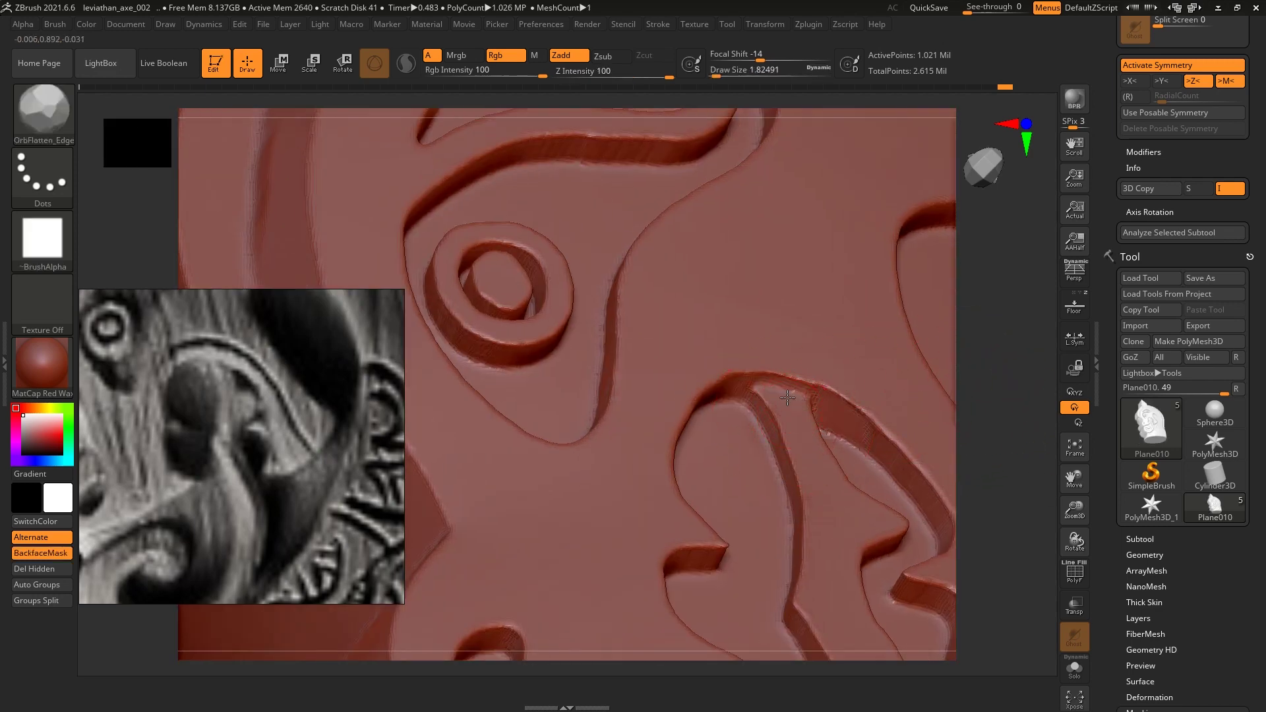
key(f)
mouse_move(1029, 409)
mouse_down()
mouse_move(1047, 437)
mouse_move(426, 495)
mouse_up()
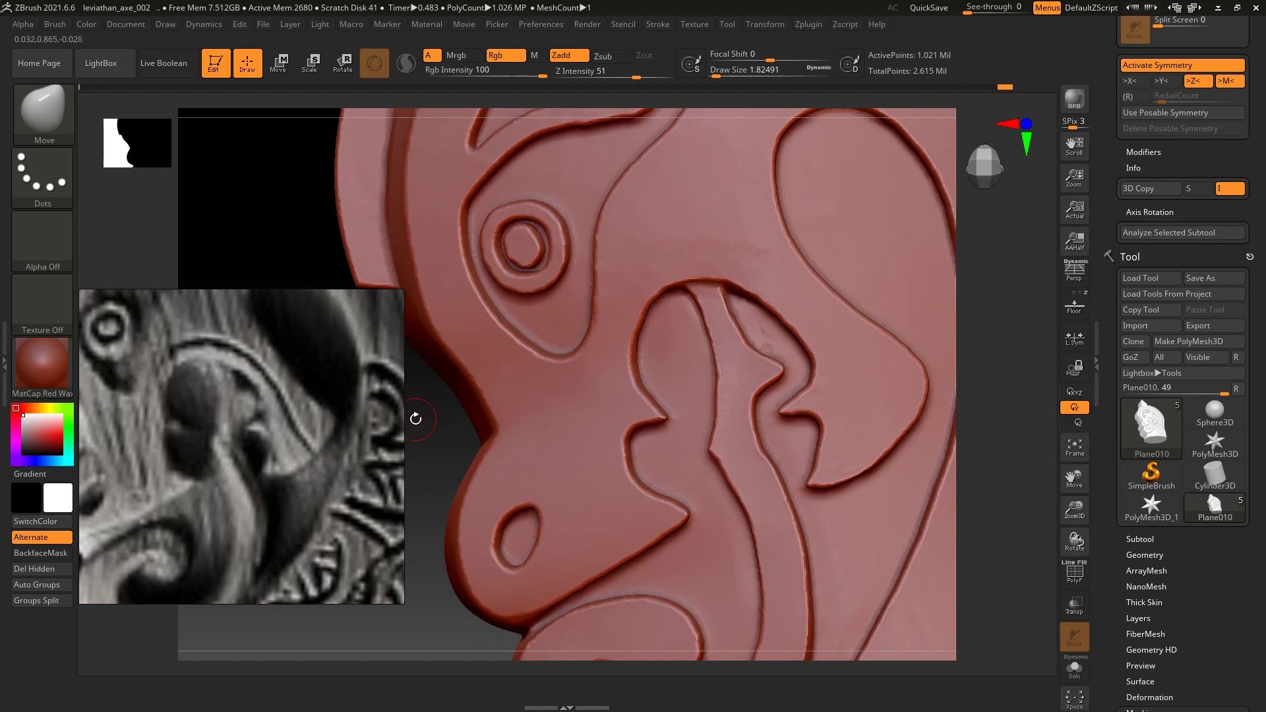
scroll(166, 382, down, 3)
Zoom the reference panel to bring up the pale carved-face close-up.
scroll(166, 395, down, 2)
scroll(168, 428, down, 2)
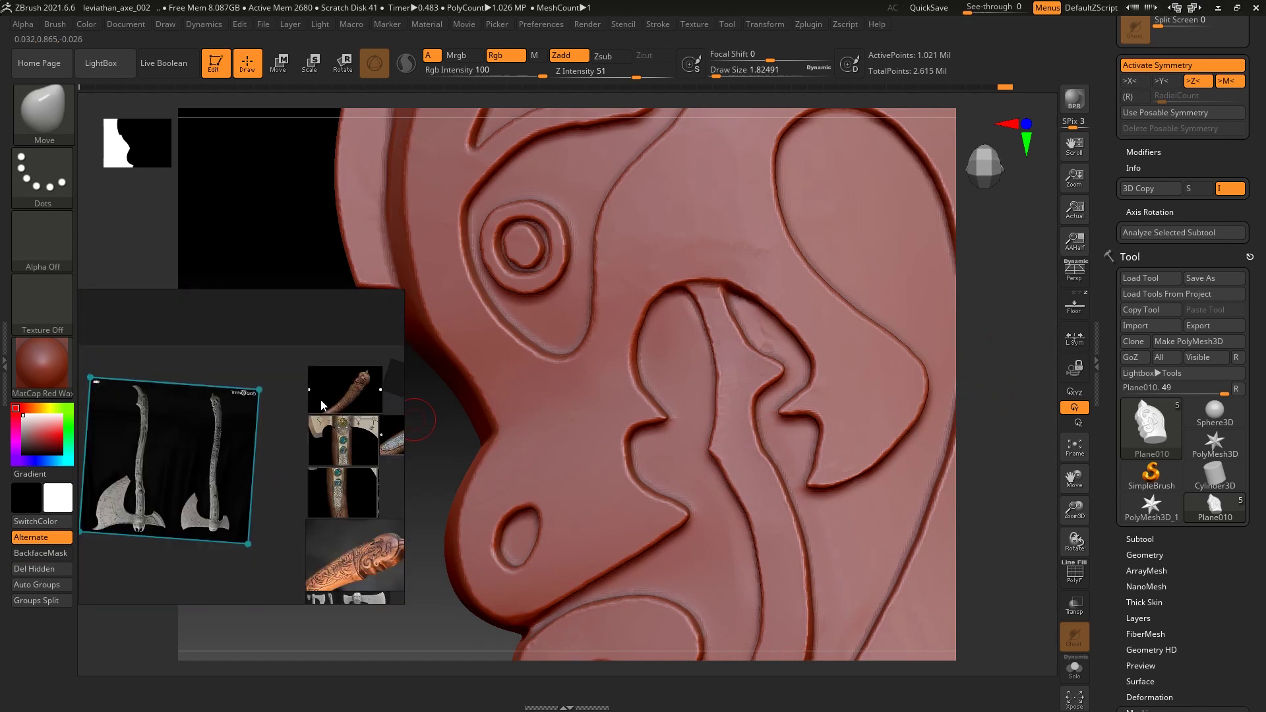
scroll(171, 460, down, 2)
scroll(172, 460, up, 3)
scroll(148, 402, up, 3)
scroll(140, 395, up, 3)
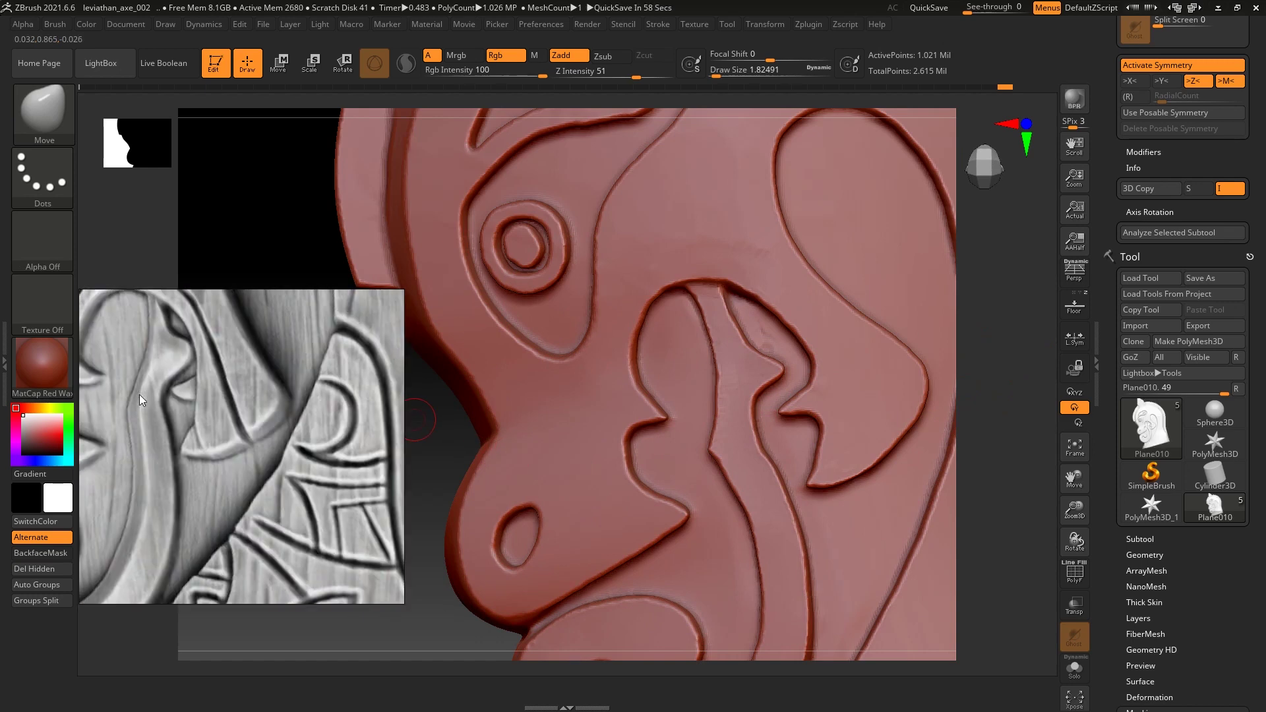
scroll(150, 401, up, 2)
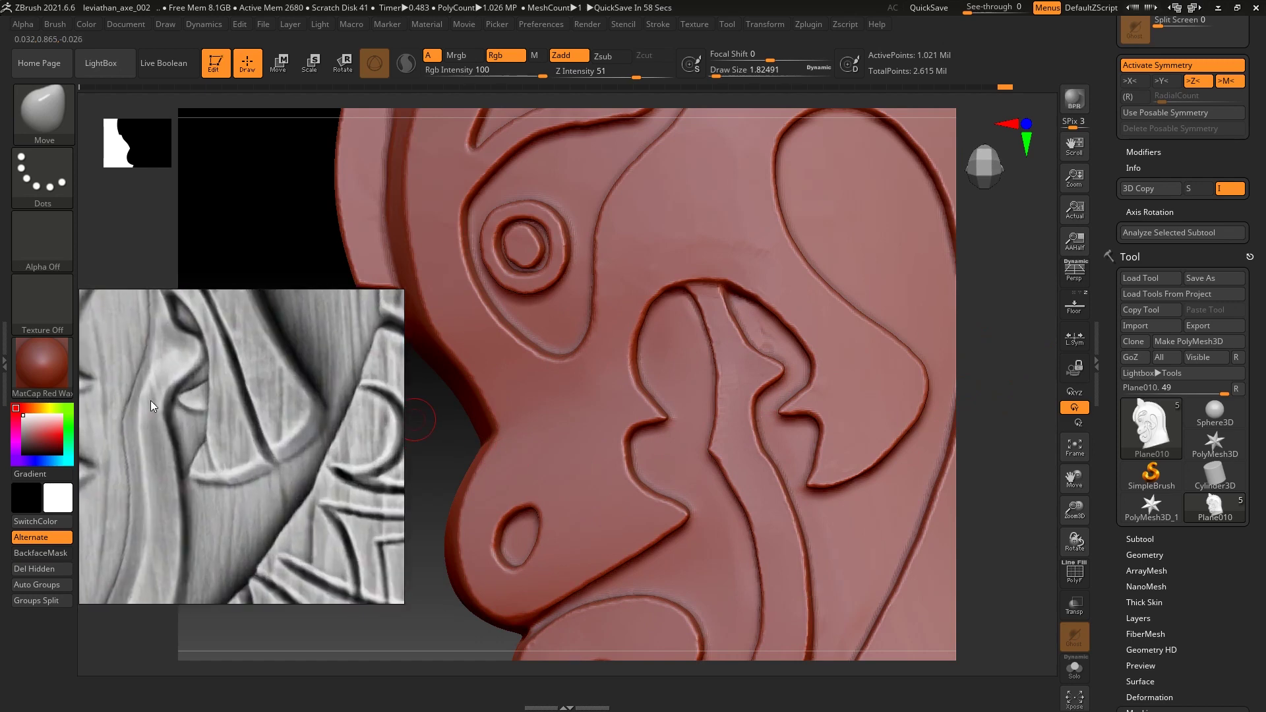
Enlarge the brush, then push and smooth the notched groove beside the tongue tip.
key(s)
click(770, 371)
key(s)
click(771, 367)
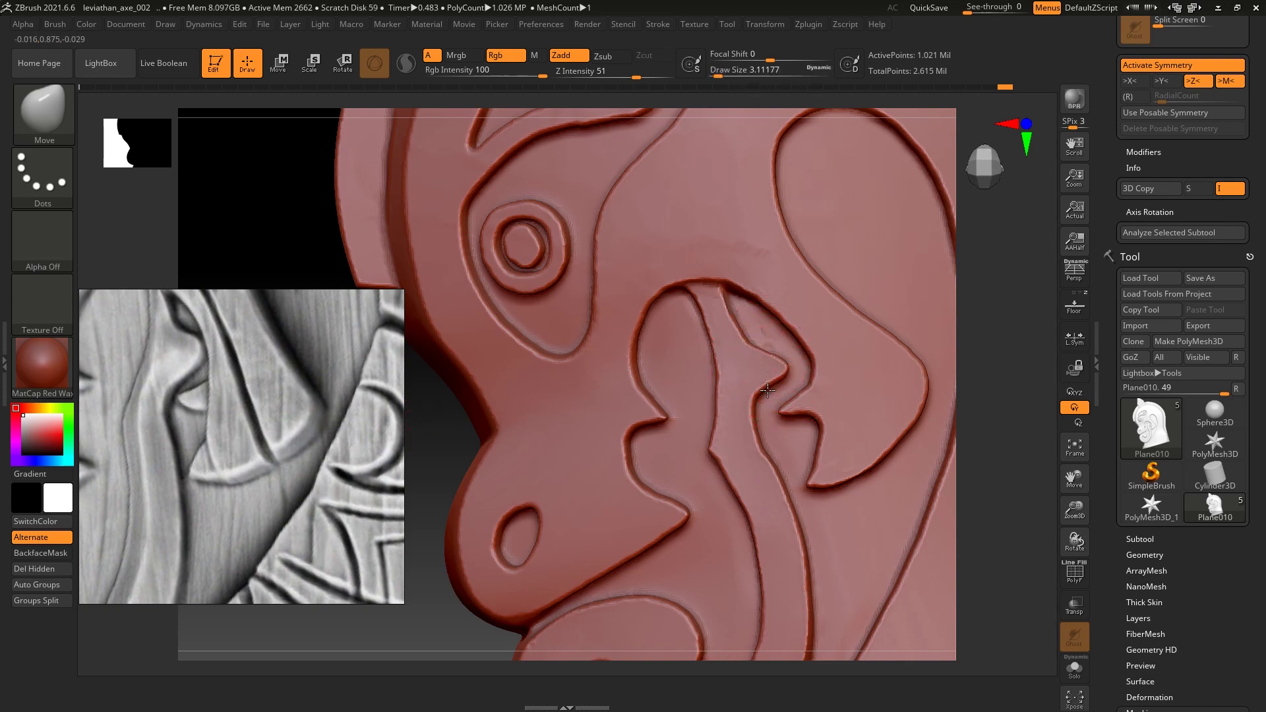
drag(762, 392, 749, 335)
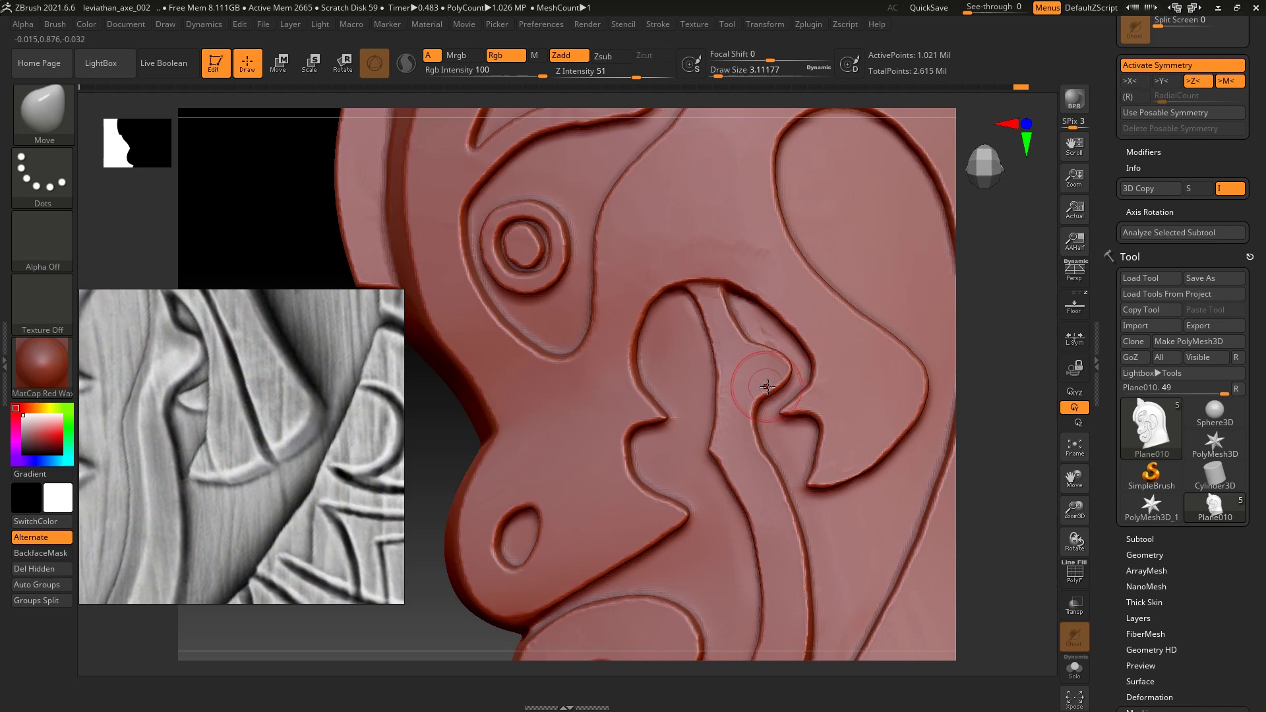
shift+drag(770, 384, 769, 354)
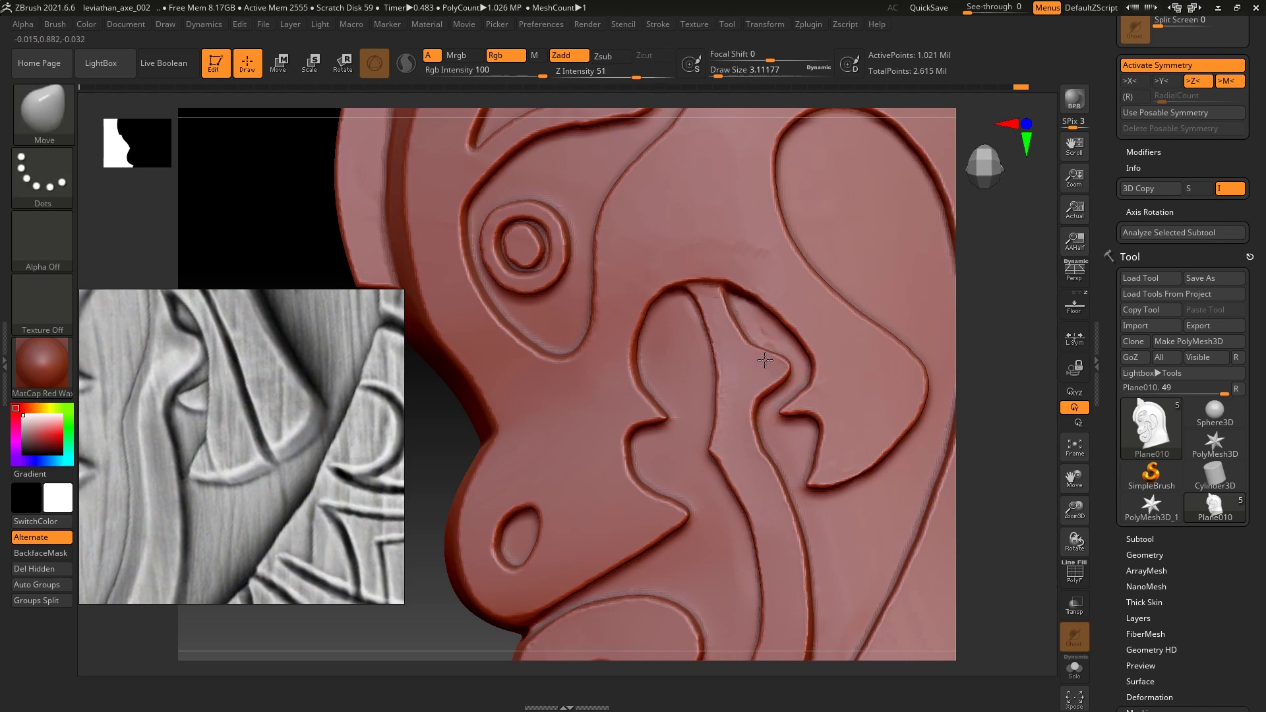
mouse_move(1002, 434)
mouse_down()
mouse_move(1039, 359)
mouse_move(997, 392)
mouse_move(981, 306)
mouse_up()
key(b)
key(s)
key(t)
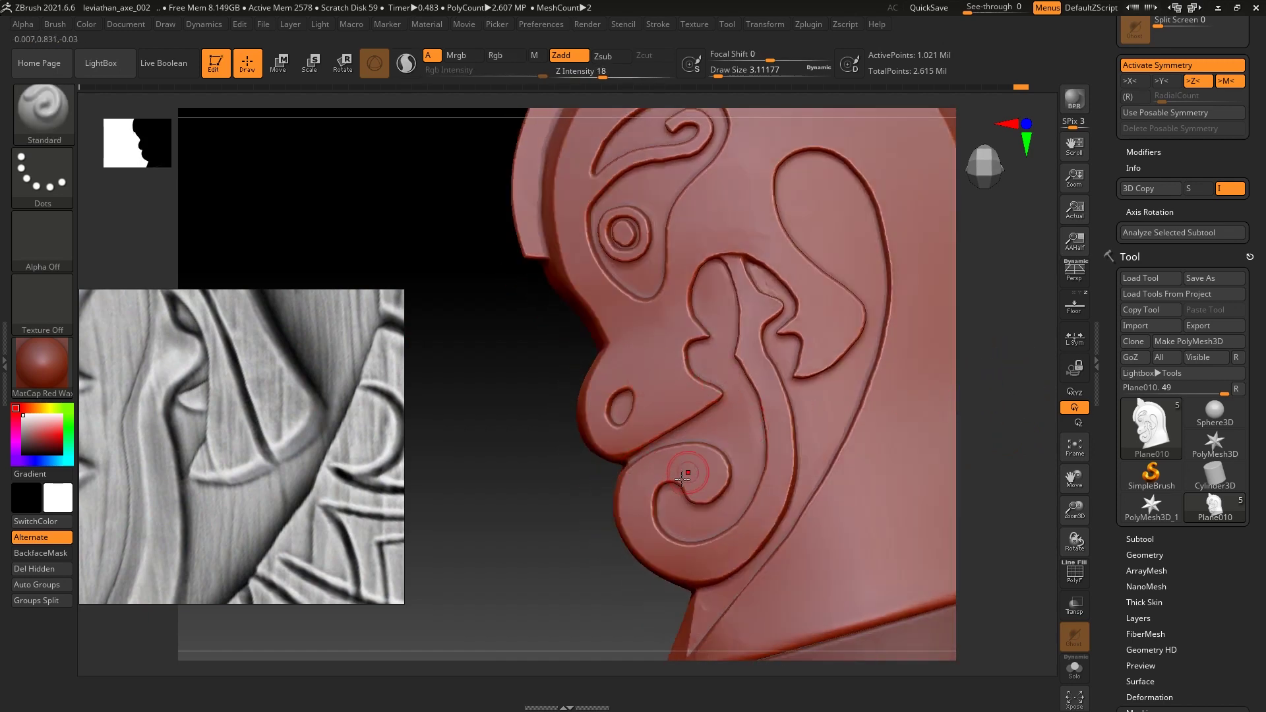
Build up the tongue from the lower curl upward, rounding and raising the strip.
scroll(177, 470, down, 3)
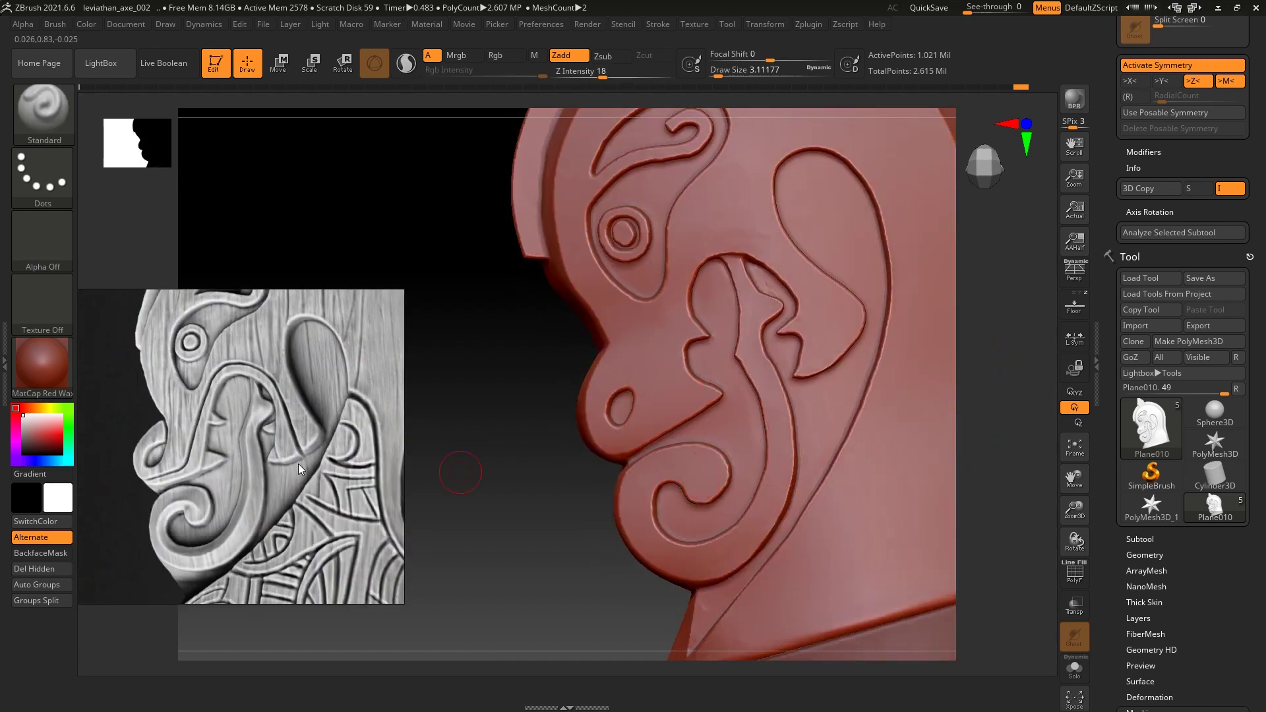
key(s)
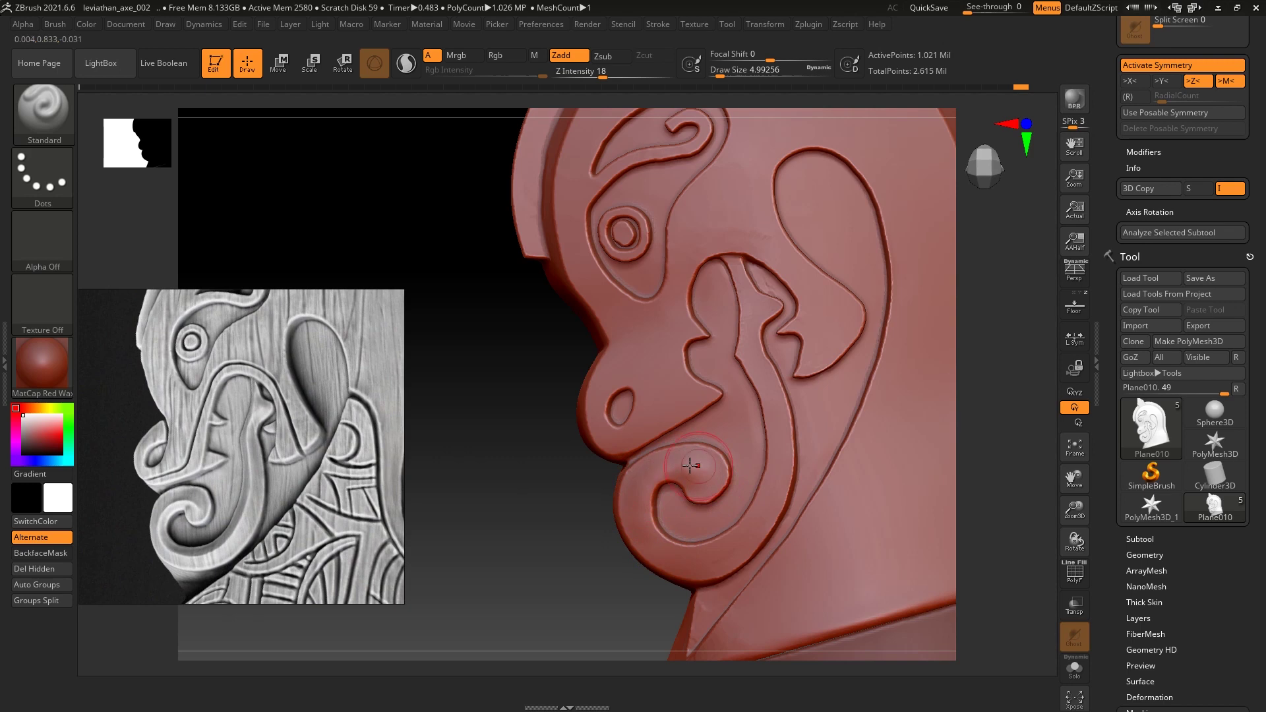
drag(639, 518, 783, 435)
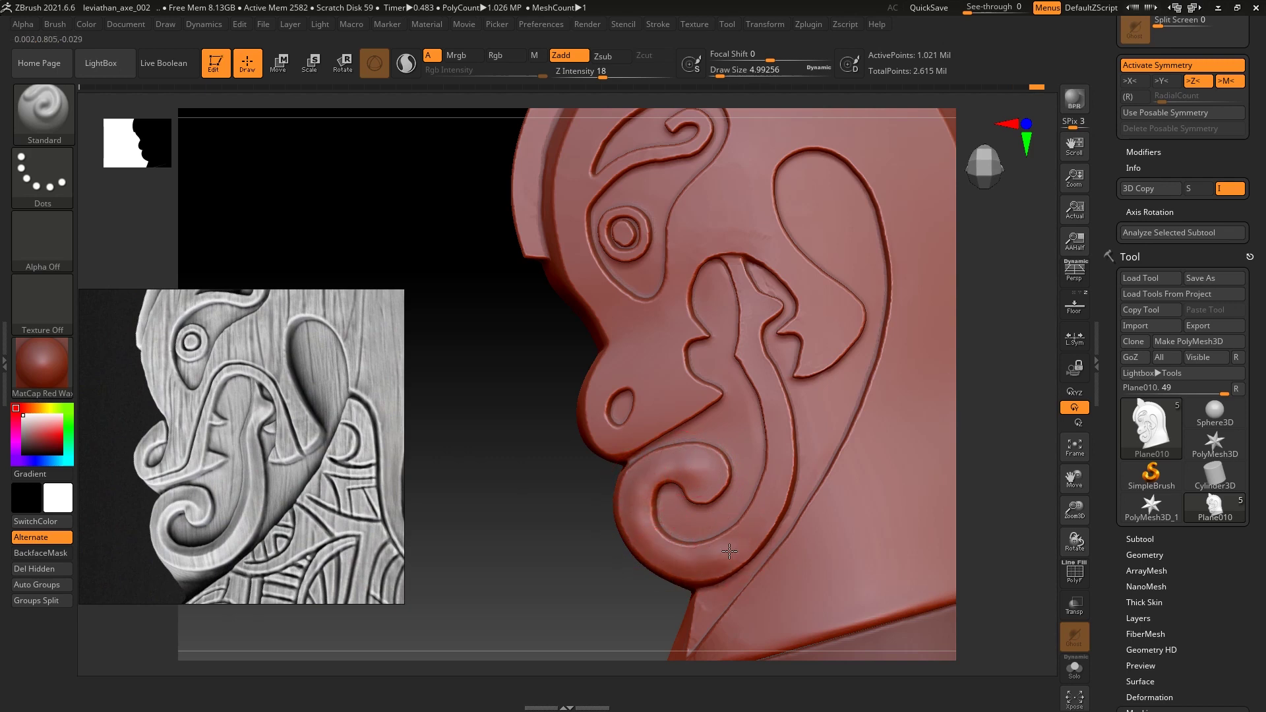
drag(781, 485, 770, 426)
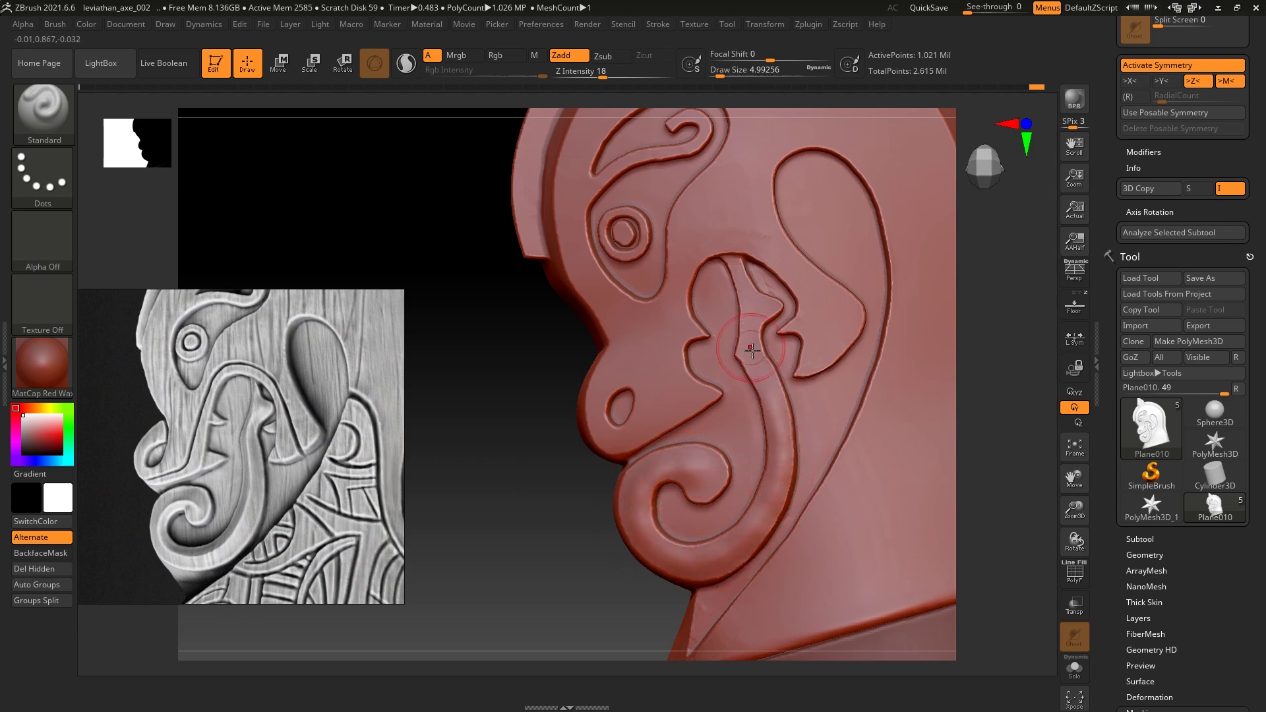
mouse_move(765, 414)
mouse_down()
mouse_move(748, 339)
mouse_move(759, 300)
mouse_move(756, 310)
mouse_move(778, 306)
mouse_up()
key(s)
click(769, 308)
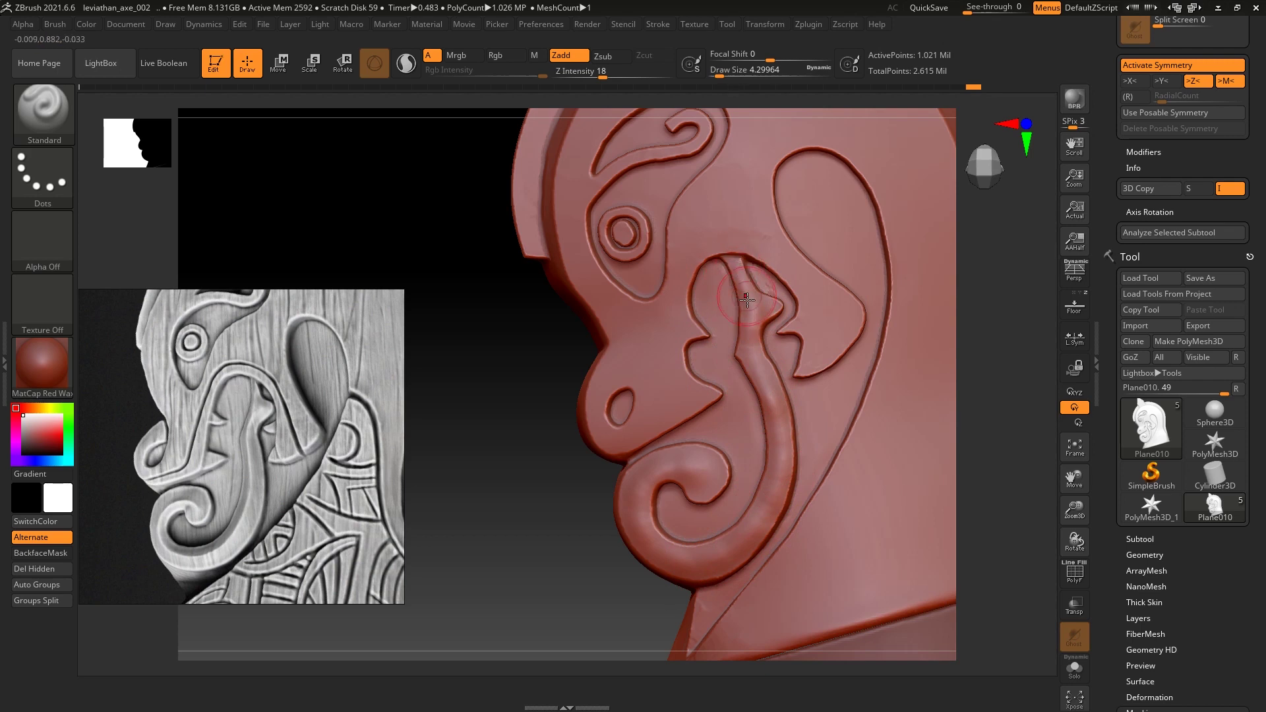
drag(758, 350, 750, 345)
Check the head's side thickness and refine the inner end of the spiral curl.
mouse_move(969, 403)
mouse_down()
mouse_move(1009, 410)
mouse_move(748, 519)
mouse_up()
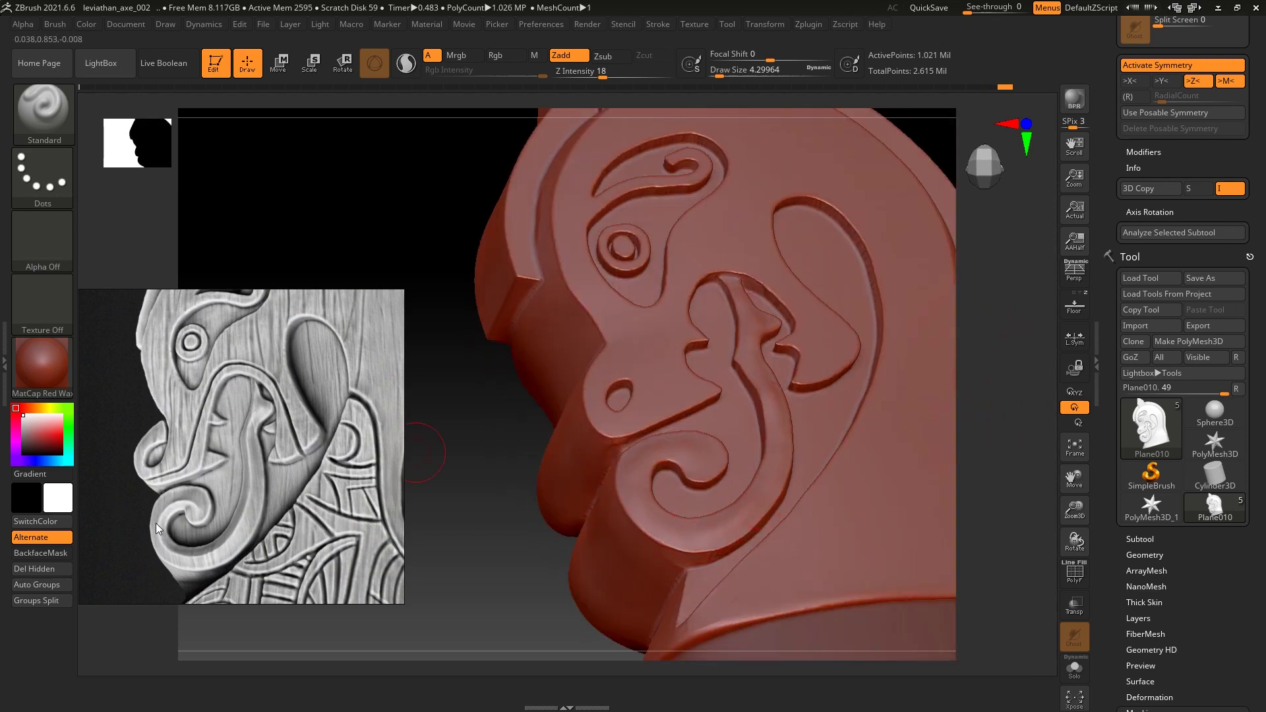
drag(1027, 397, 1029, 413)
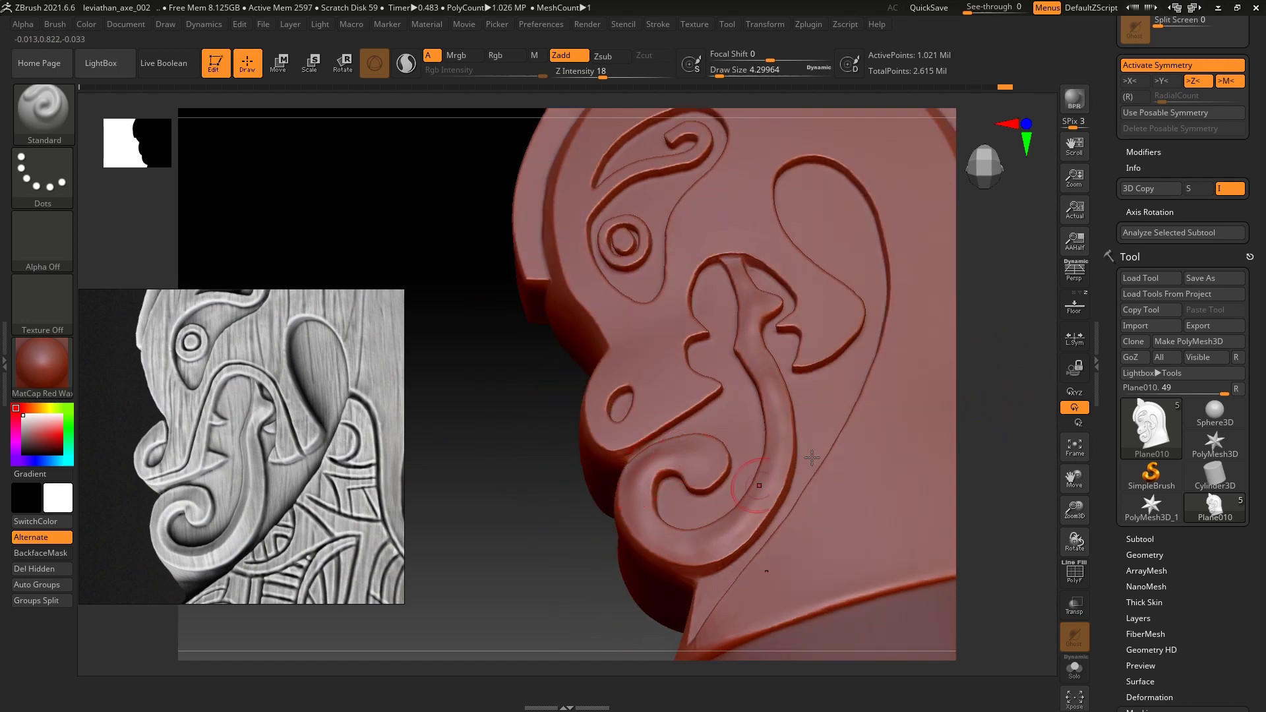
right_drag(752, 486, 718, 462)
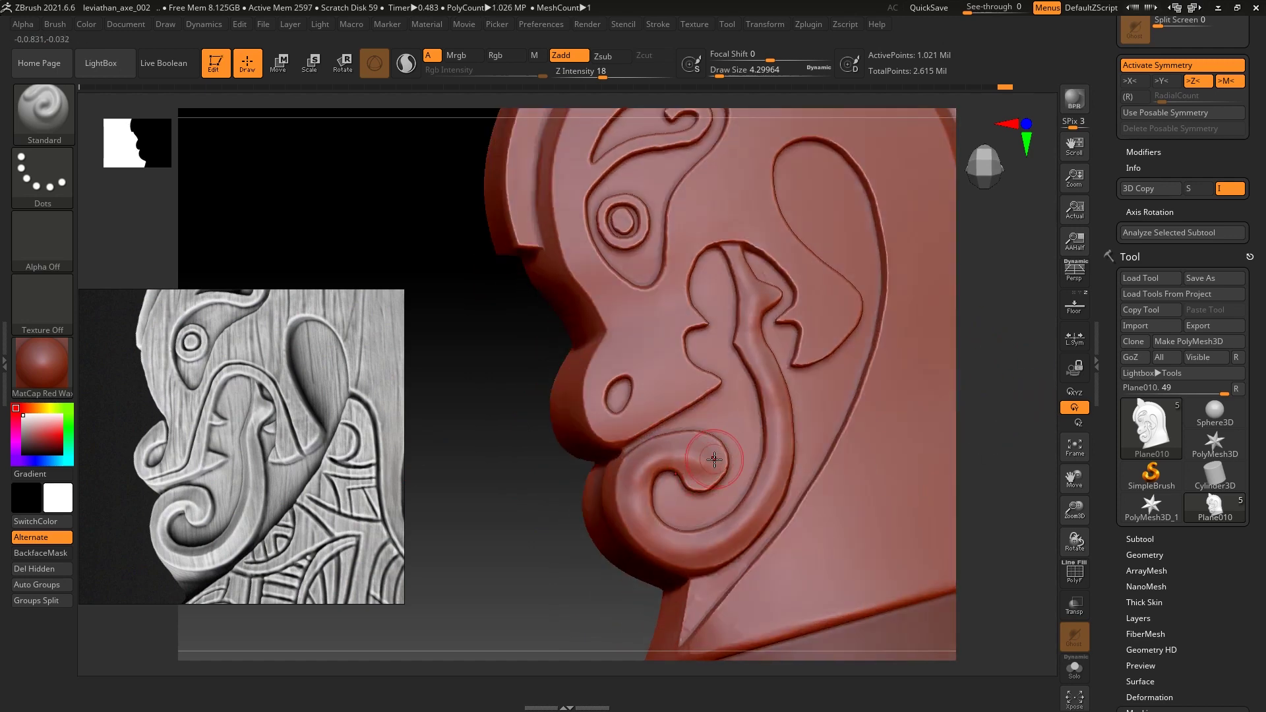
drag(661, 456, 633, 491)
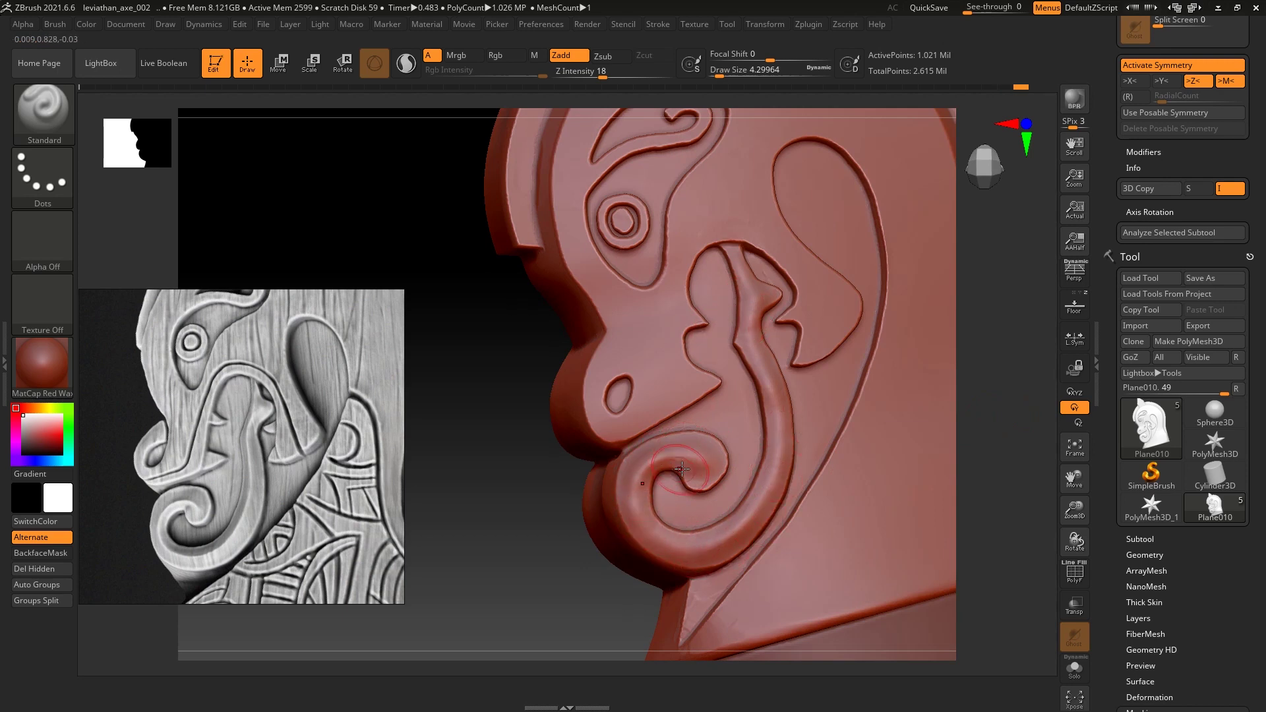
Carve a DamStandard crease along the curl's edge, undoing the stray groove down the tongue.
key(b)
key(d)
key(s)
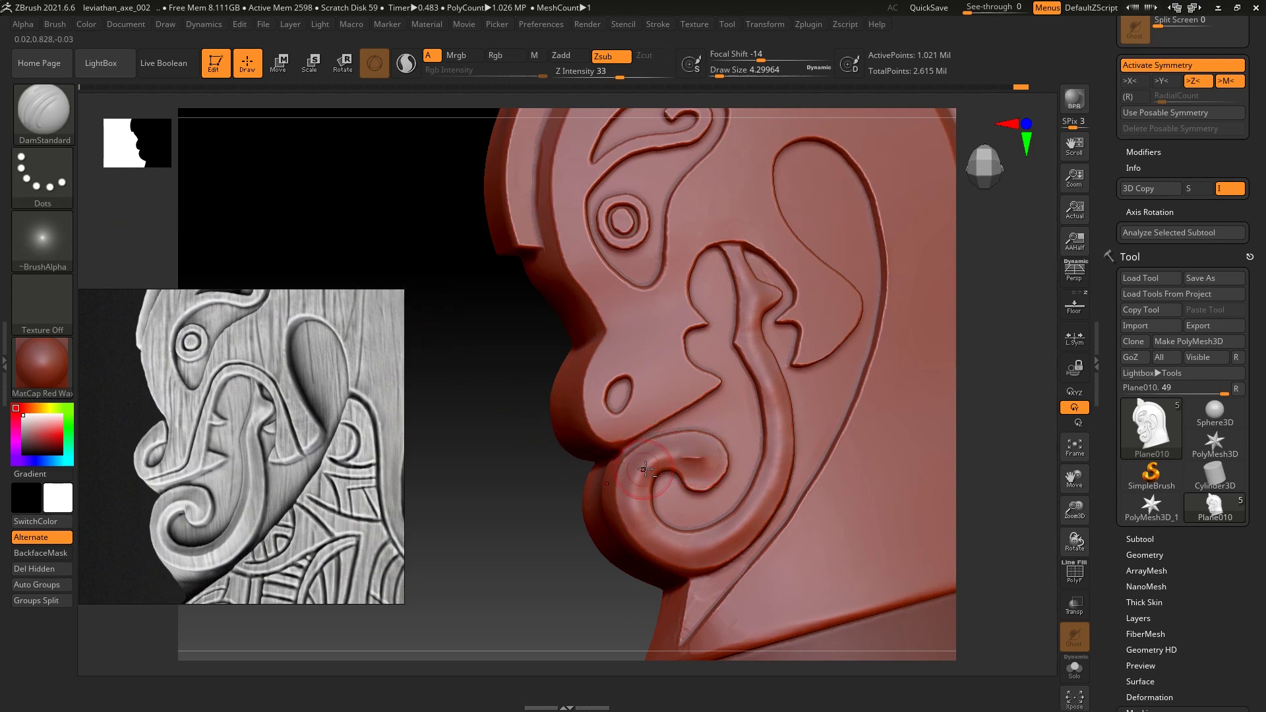
drag(712, 455, 664, 455)
drag(732, 283, 775, 455)
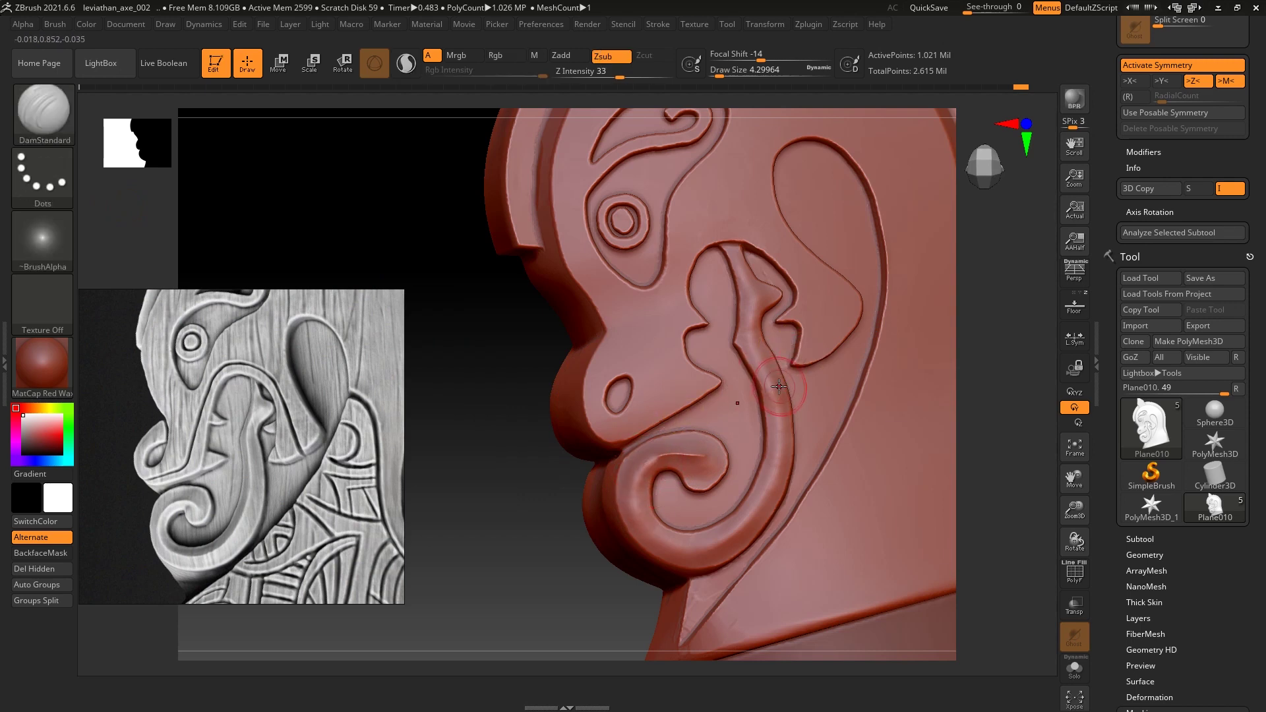
key(ctrl+z)
key(space)
At Z Intensity 15, deepen the curl and stem creases and sharpen the tongue-tip ridge.
drag(832, 359, 805, 359)
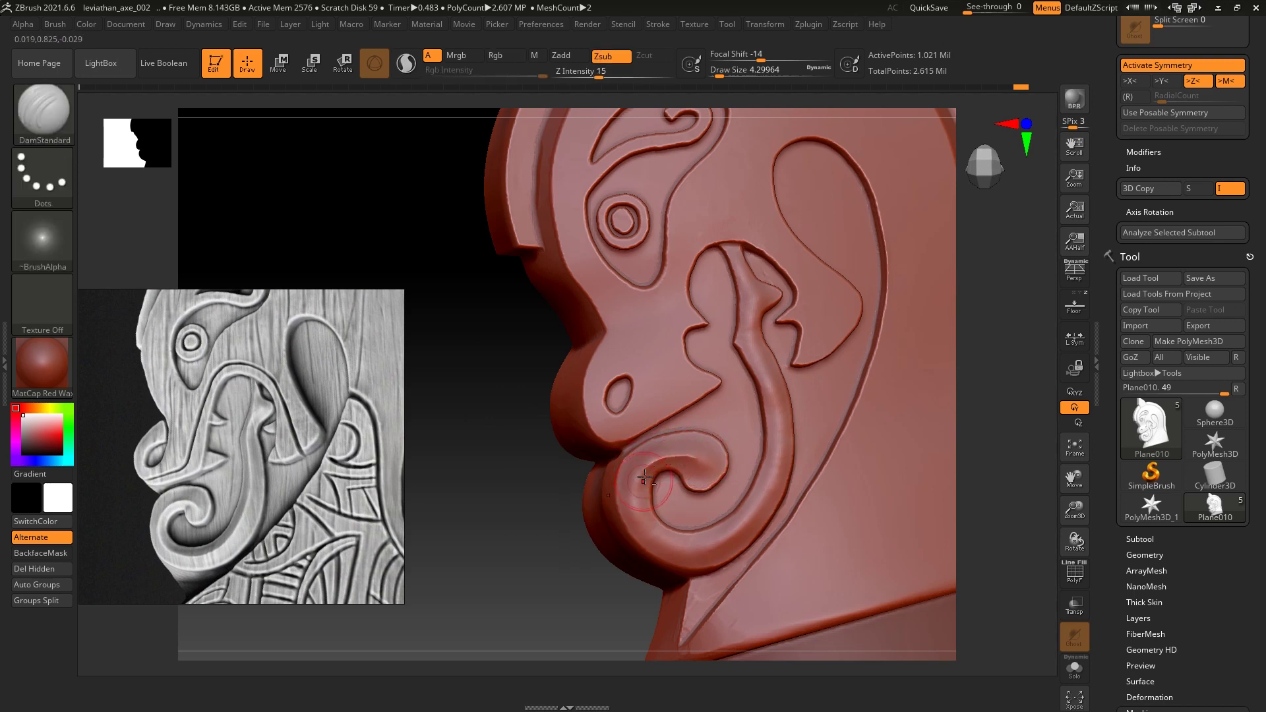
drag(655, 532, 662, 537)
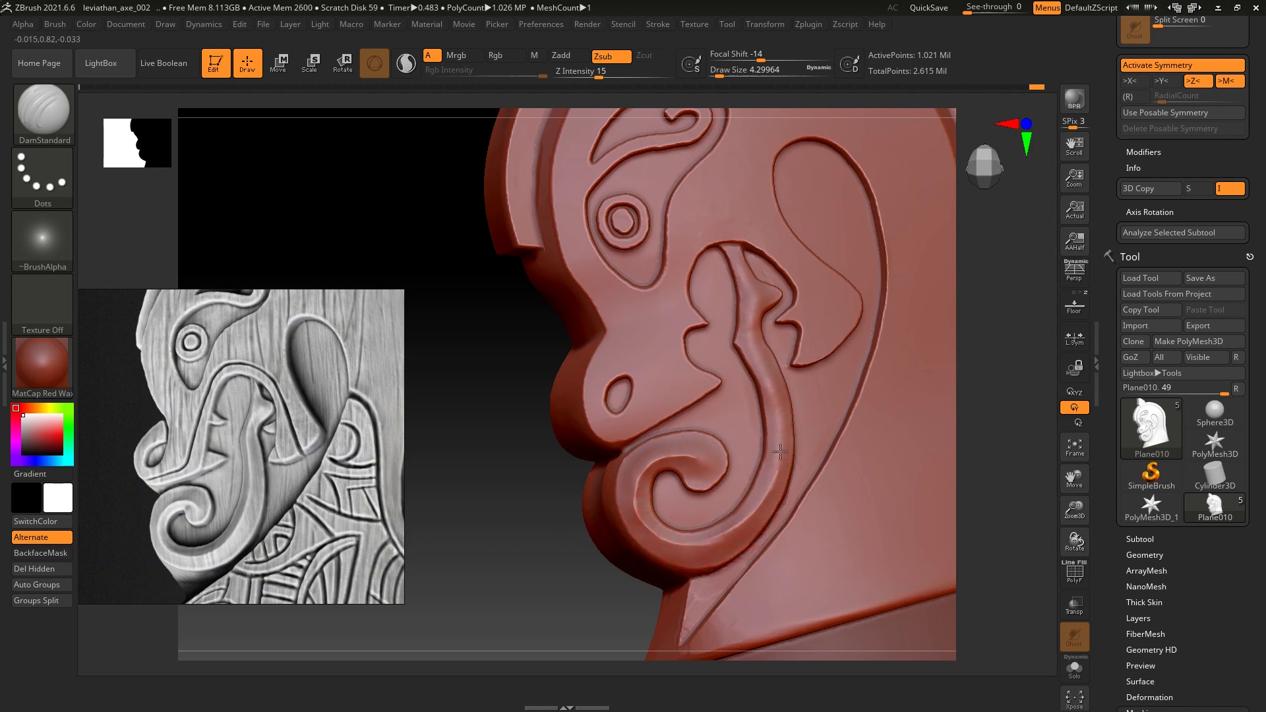
drag(776, 439, 763, 389)
mouse_move(994, 359)
mouse_down()
mouse_move(991, 399)
mouse_move(632, 409)
mouse_up()
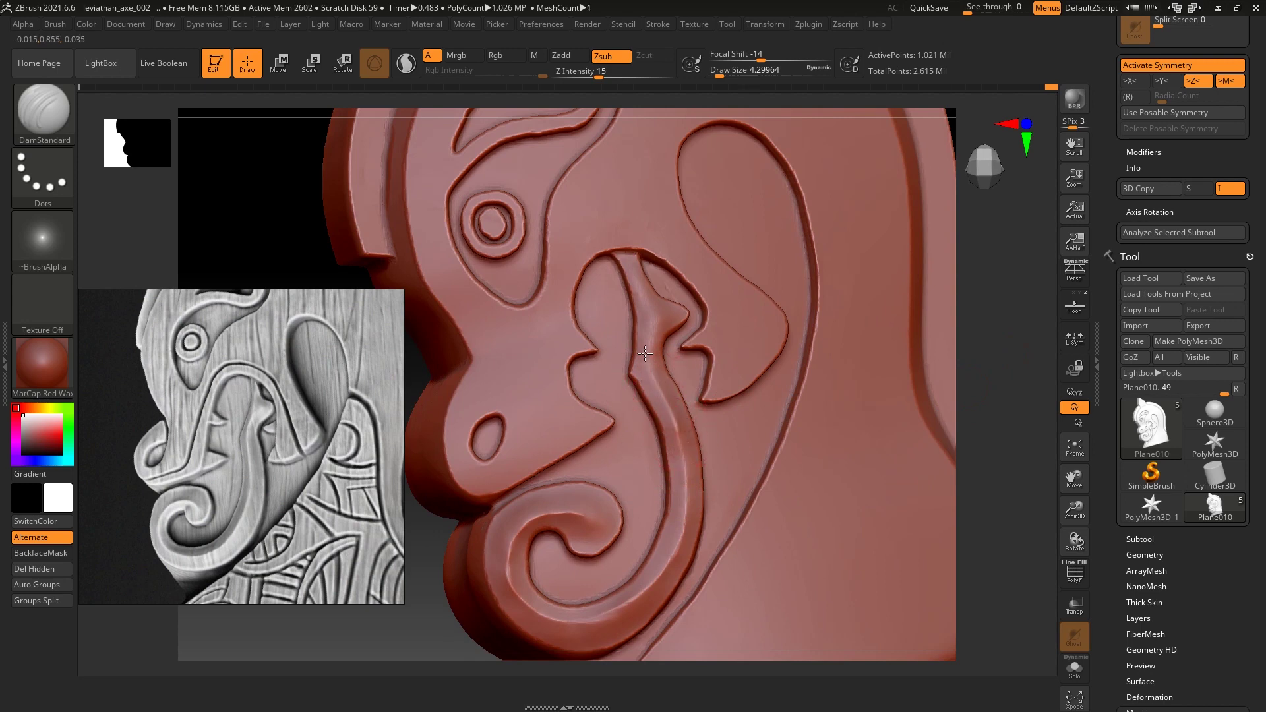
key(ctrl+z)
drag(663, 314, 630, 281)
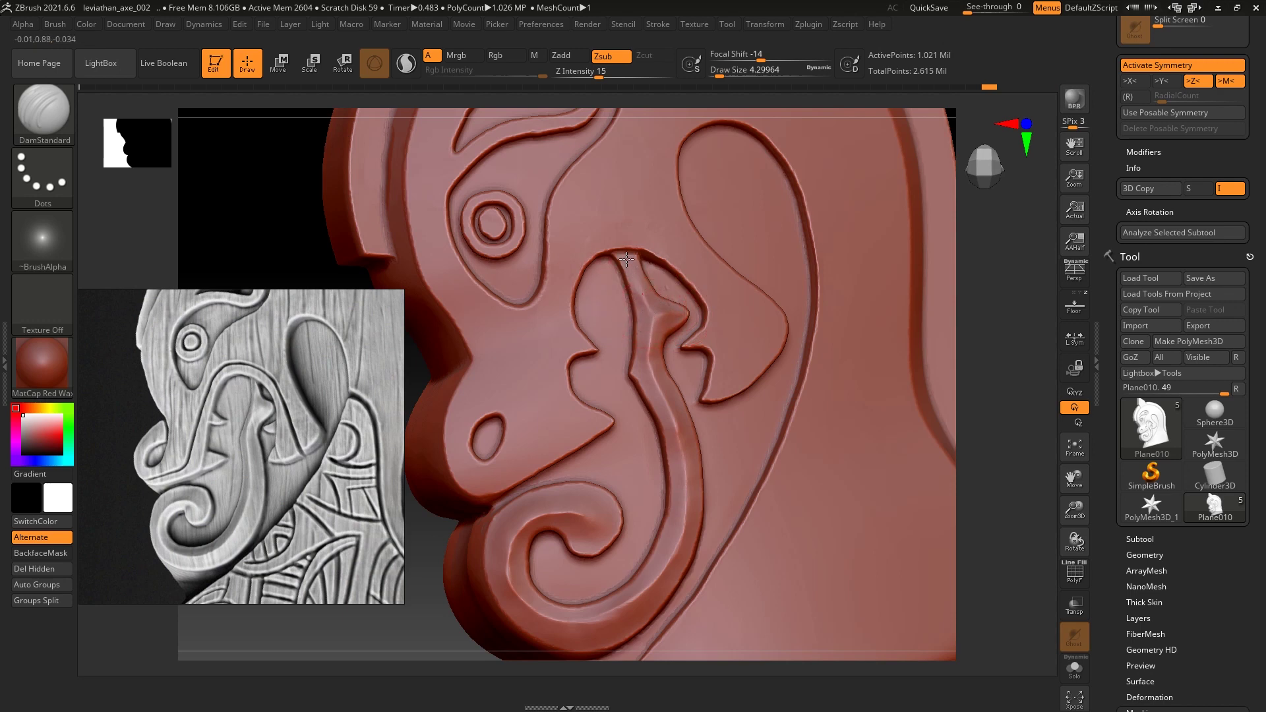
drag(653, 313, 644, 284)
mouse_move(988, 351)
mouse_down()
mouse_move(1006, 279)
mouse_move(1017, 350)
mouse_move(1025, 312)
mouse_move(943, 346)
mouse_up()
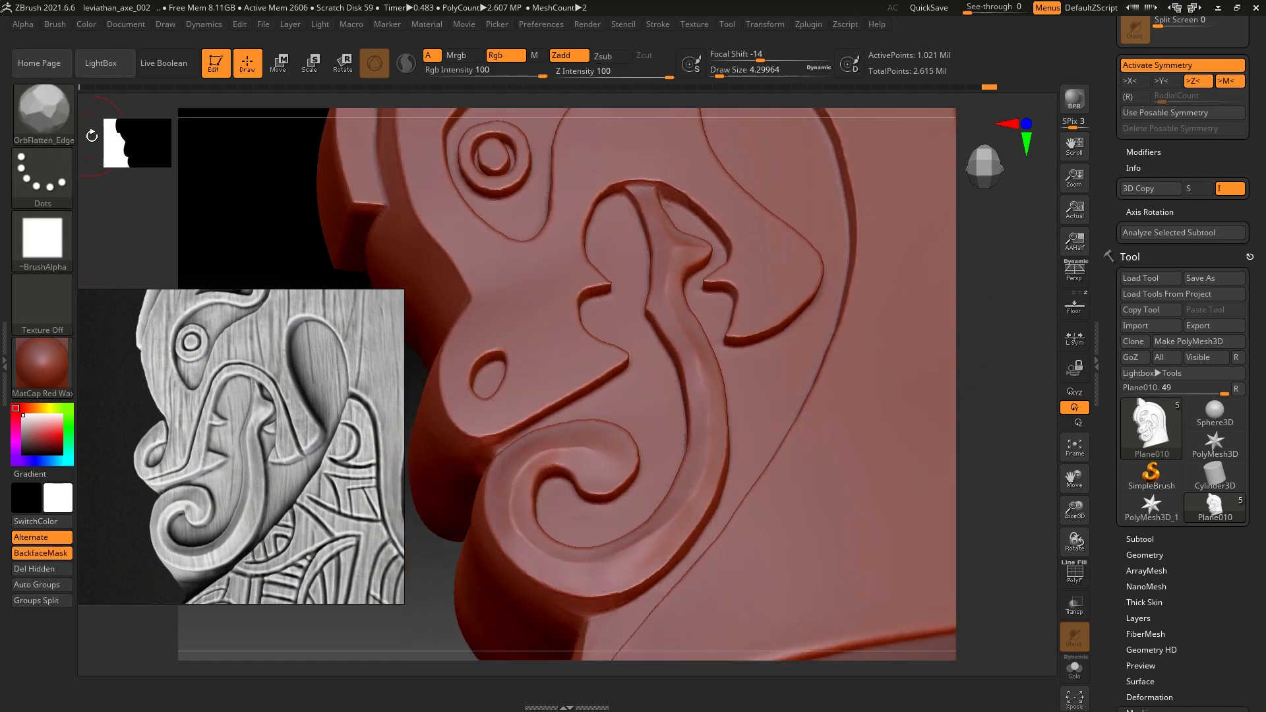
Show polygroups and hide everything except the carved tongue strand's polygroup.
drag(311, 192, 323, 237)
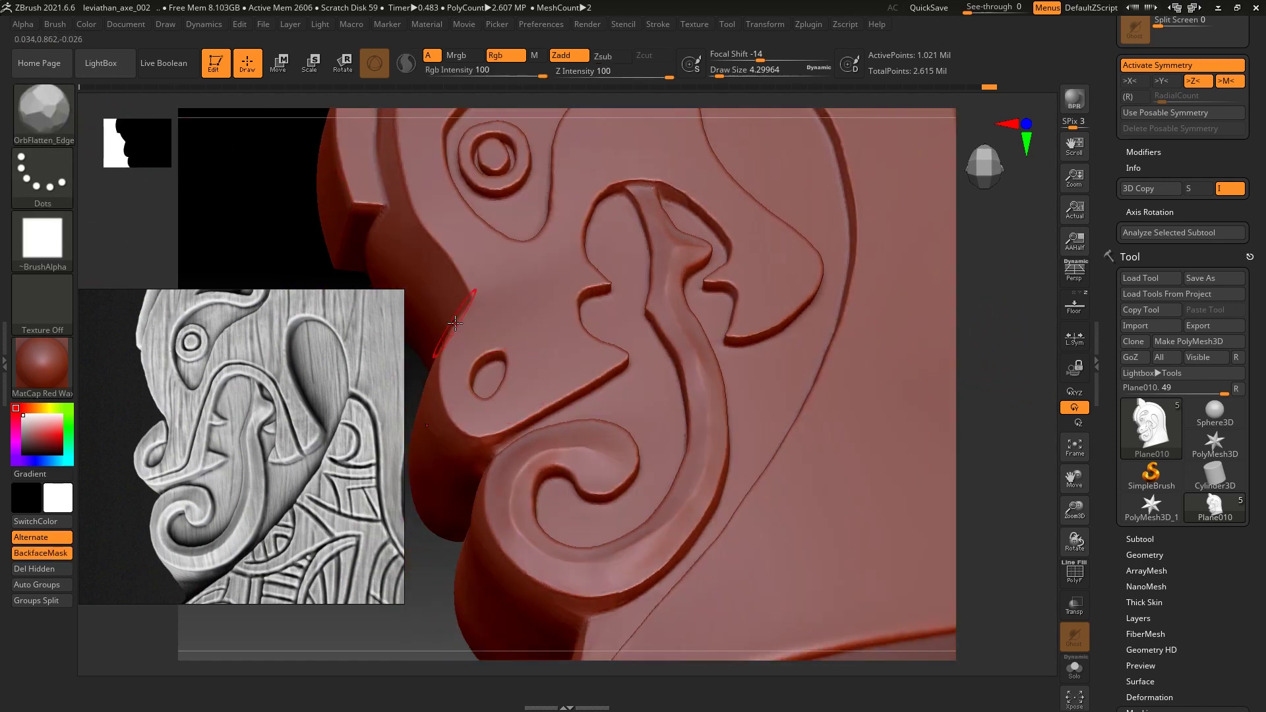
key(shift+f)
mouse_move(983, 362)
mouse_down()
mouse_move(1026, 359)
mouse_move(656, 283)
mouse_up()
key(shift+f)
key(ctrl+shift)
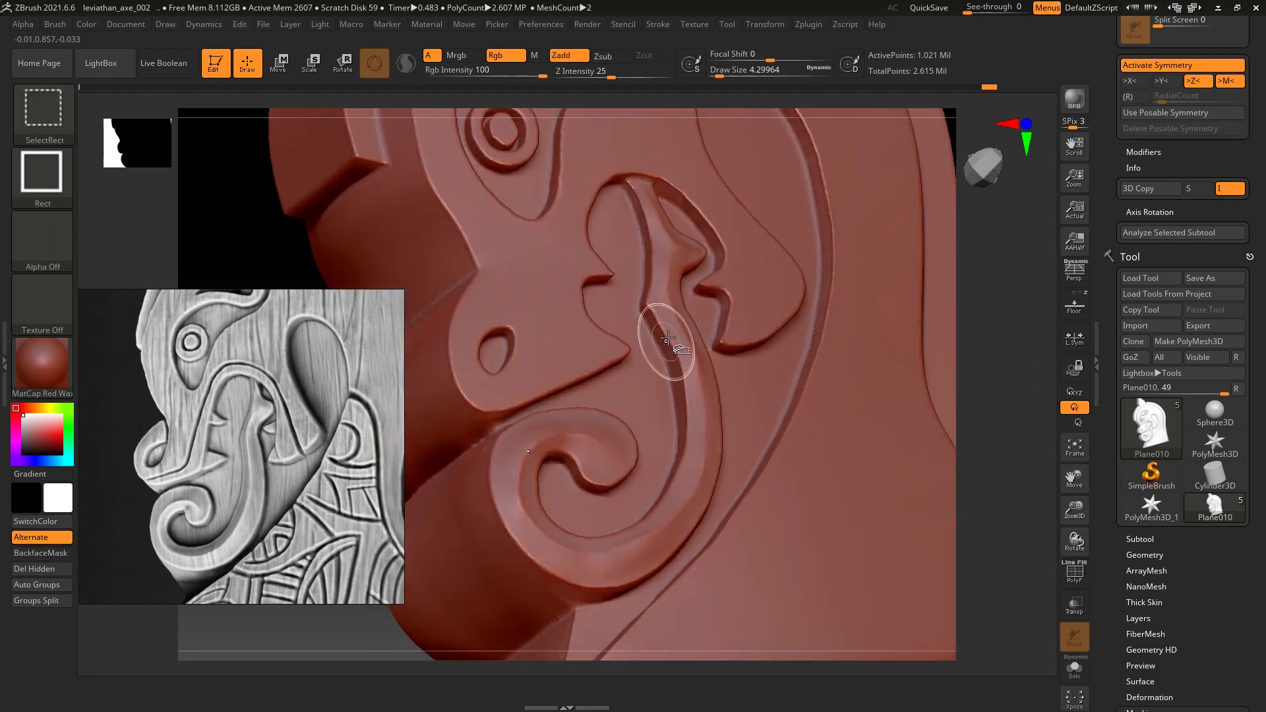
ctrl+shift+click(667, 339)
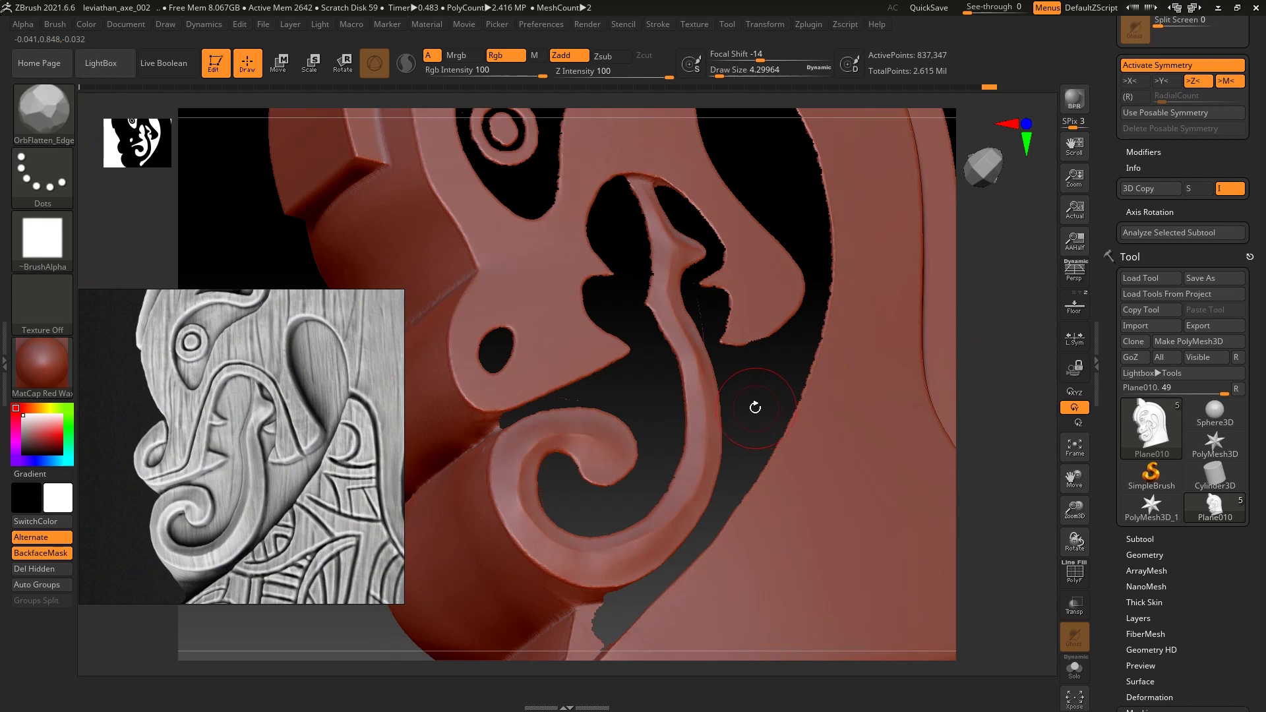
key(ctrl+shift)
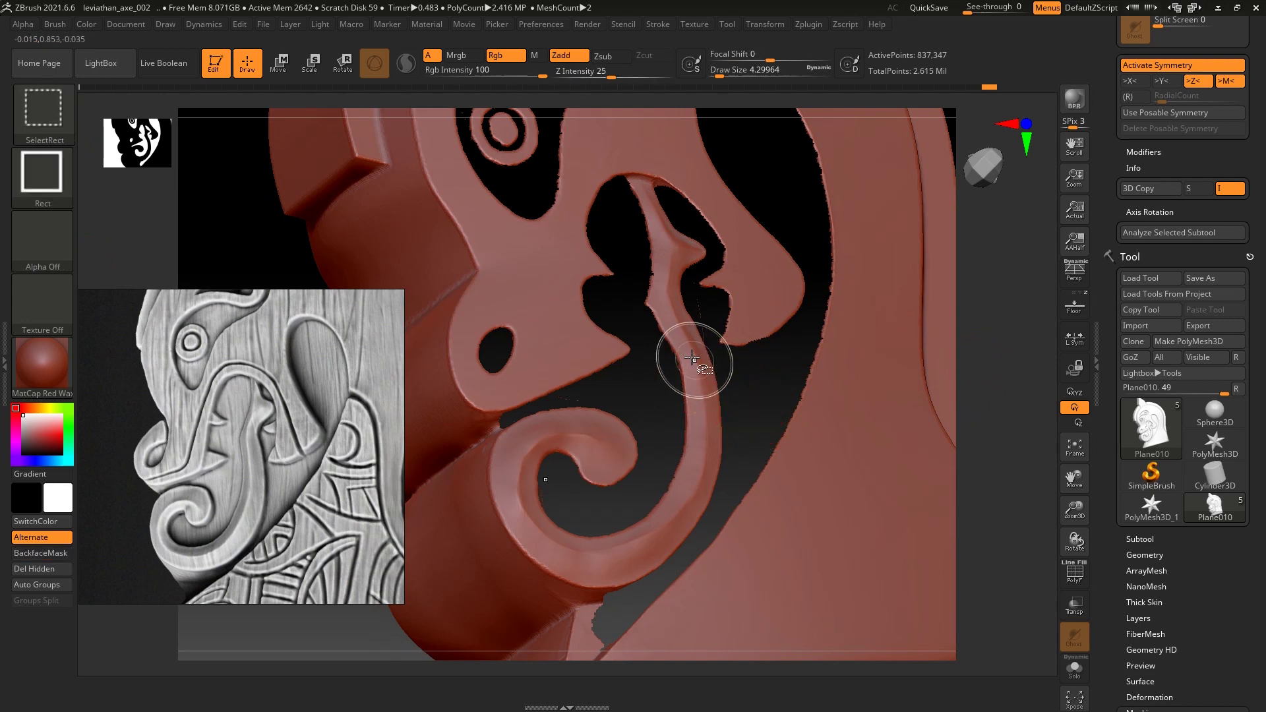
ctrl+shift+click(296, 630)
ctrl+shift+click(690, 356)
Flatten the top of the isolated spiral band, using Draw Sizes around 1.8 and 3.7.
mouse_move(752, 416)
mouse_down()
mouse_move(997, 373)
mouse_move(664, 522)
mouse_up()
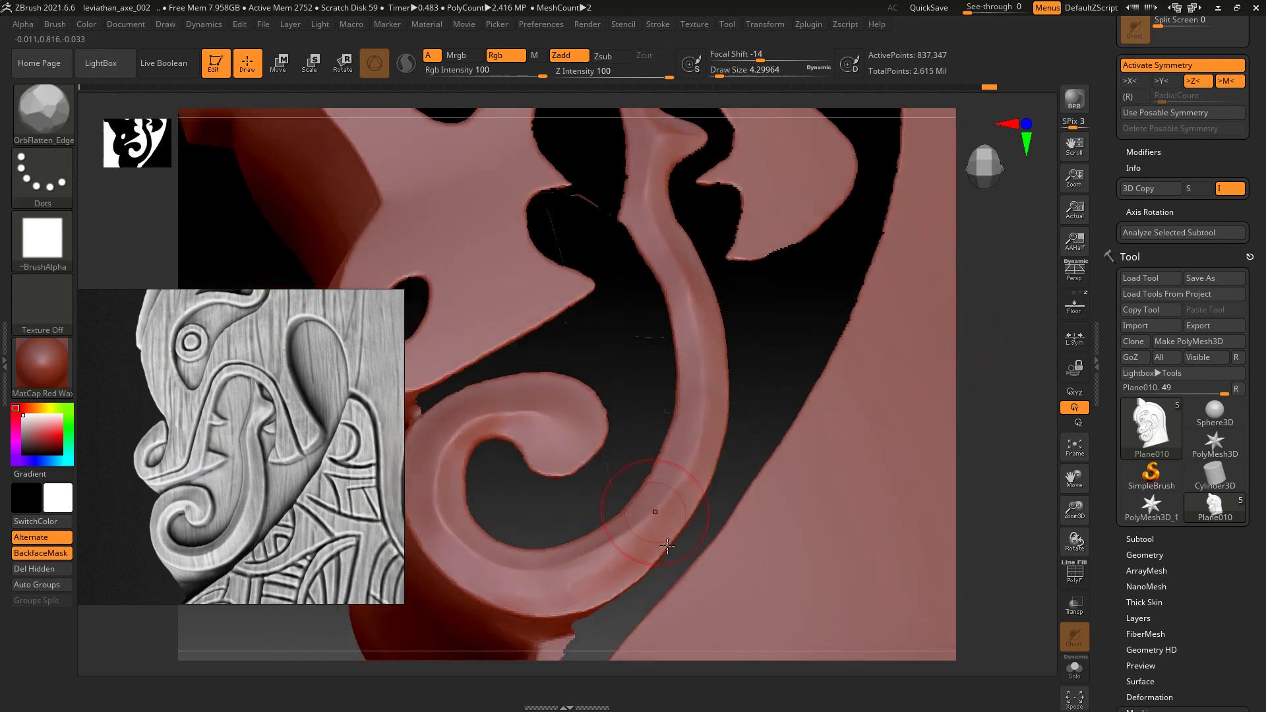
drag(596, 574, 676, 509)
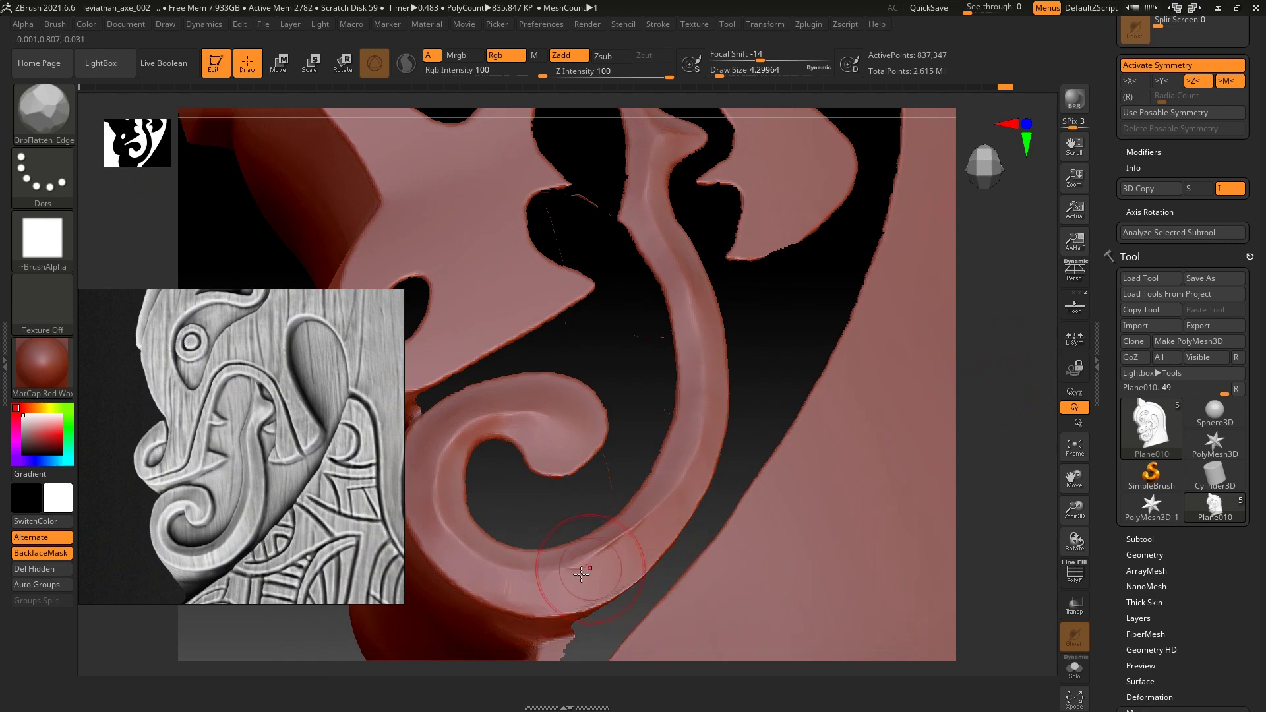
drag(978, 428, 883, 460)
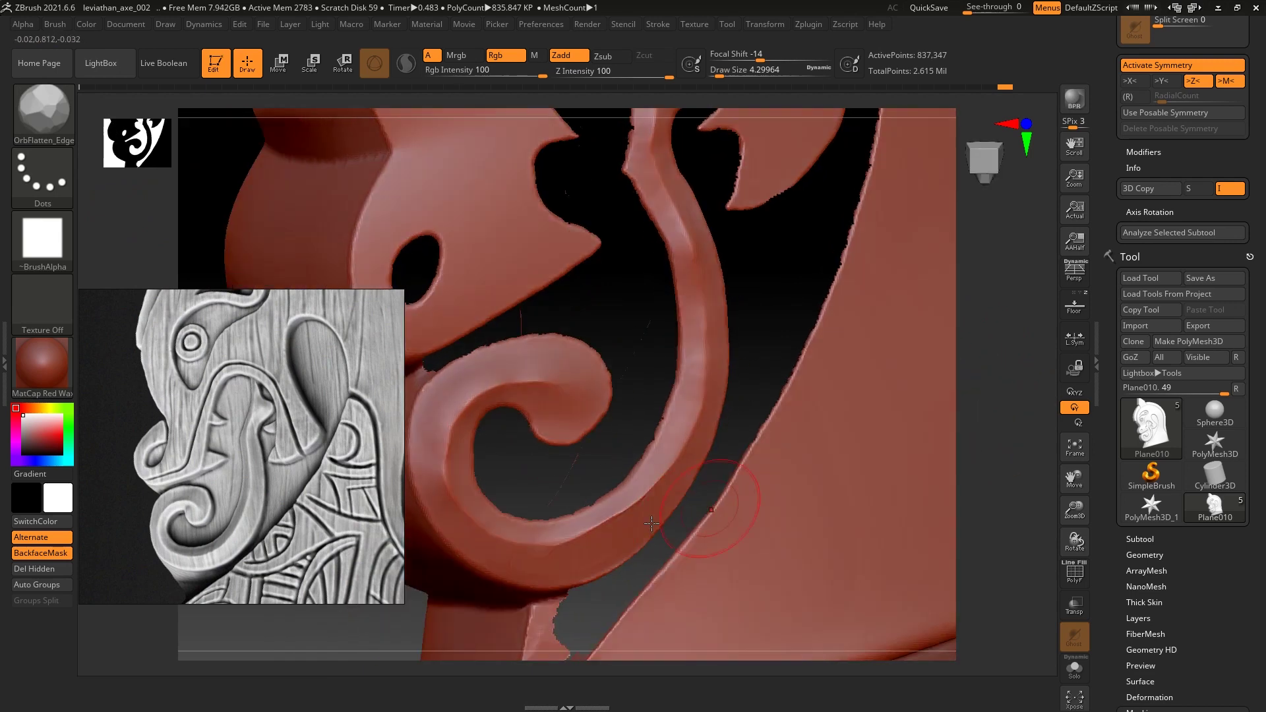
drag(567, 539, 561, 538)
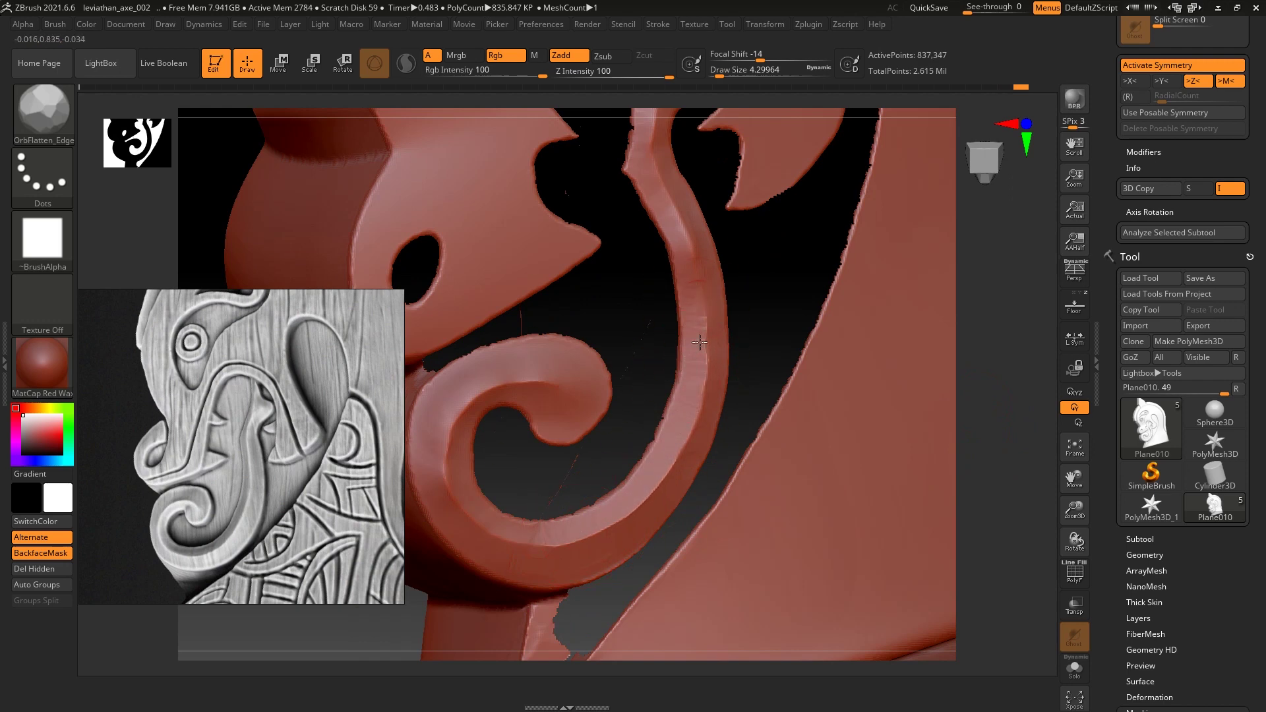
right_drag(938, 348, 811, 381)
key(s)
drag(692, 368, 676, 342)
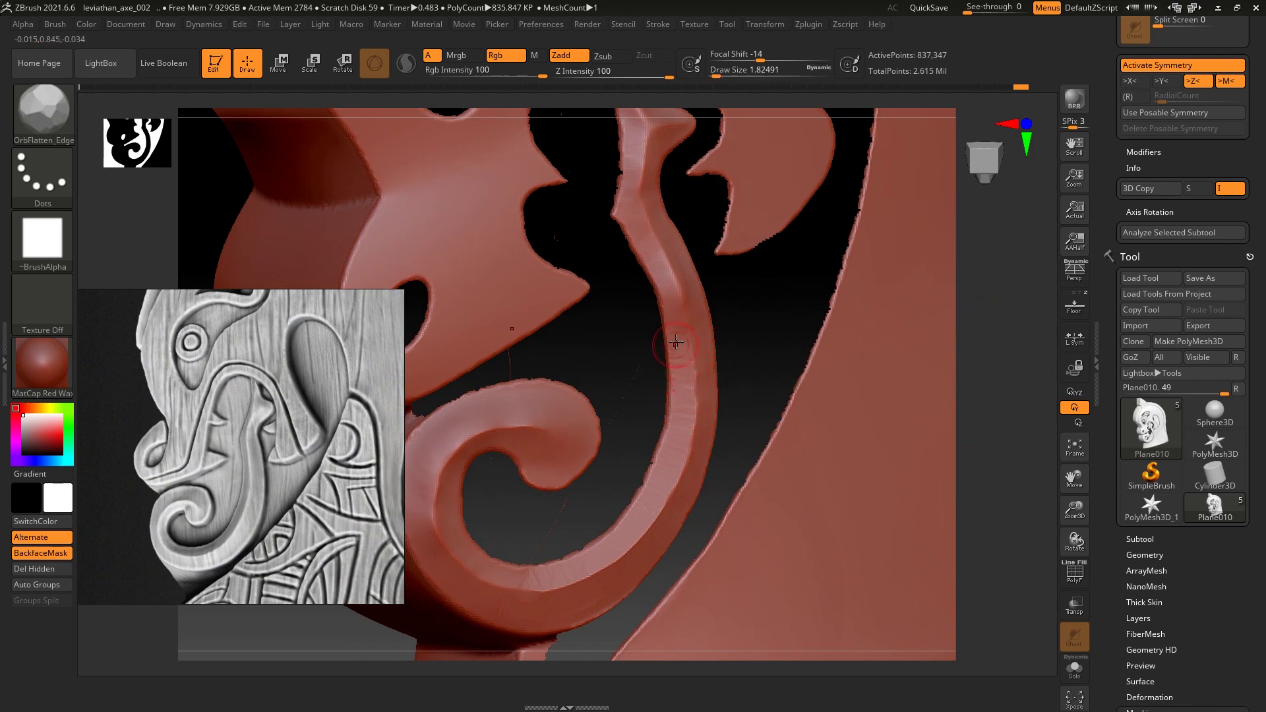
key(s)
drag(689, 319, 712, 319)
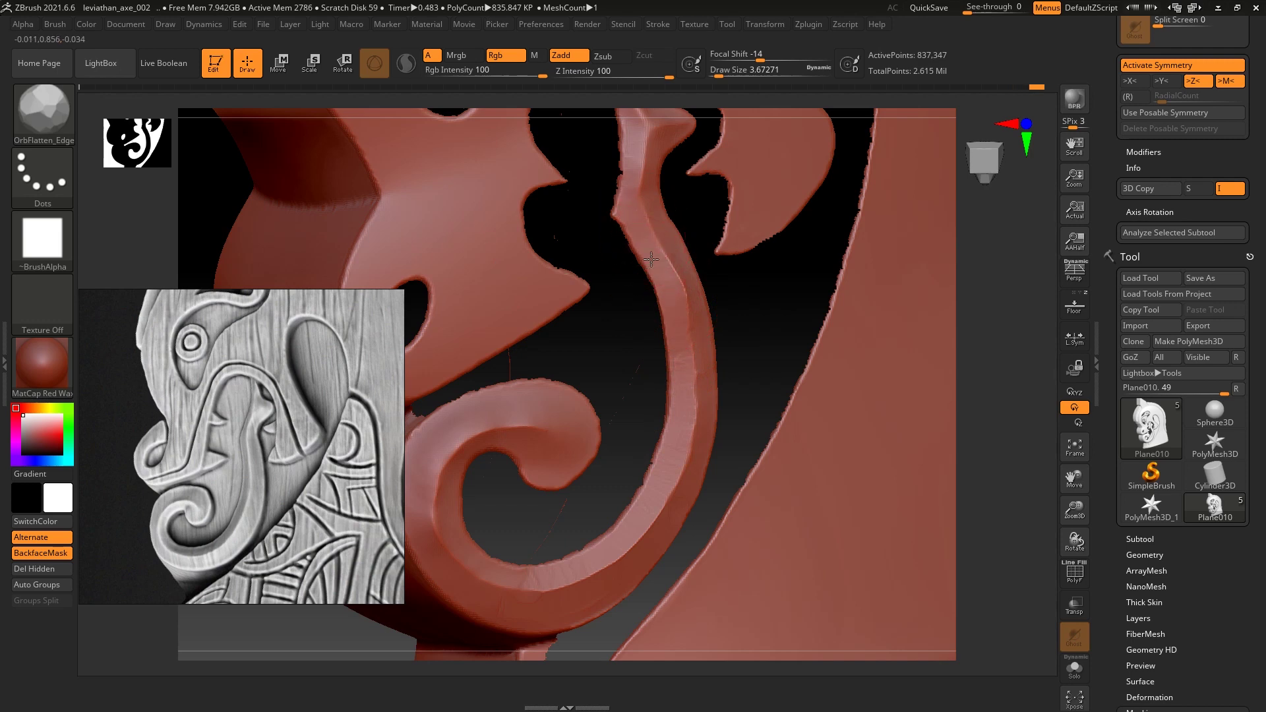
Flatten the tongue's upper stem with the Draw Size reduced to about 2.6.
mouse_move(995, 290)
mouse_down()
mouse_move(1015, 277)
mouse_move(857, 283)
mouse_up()
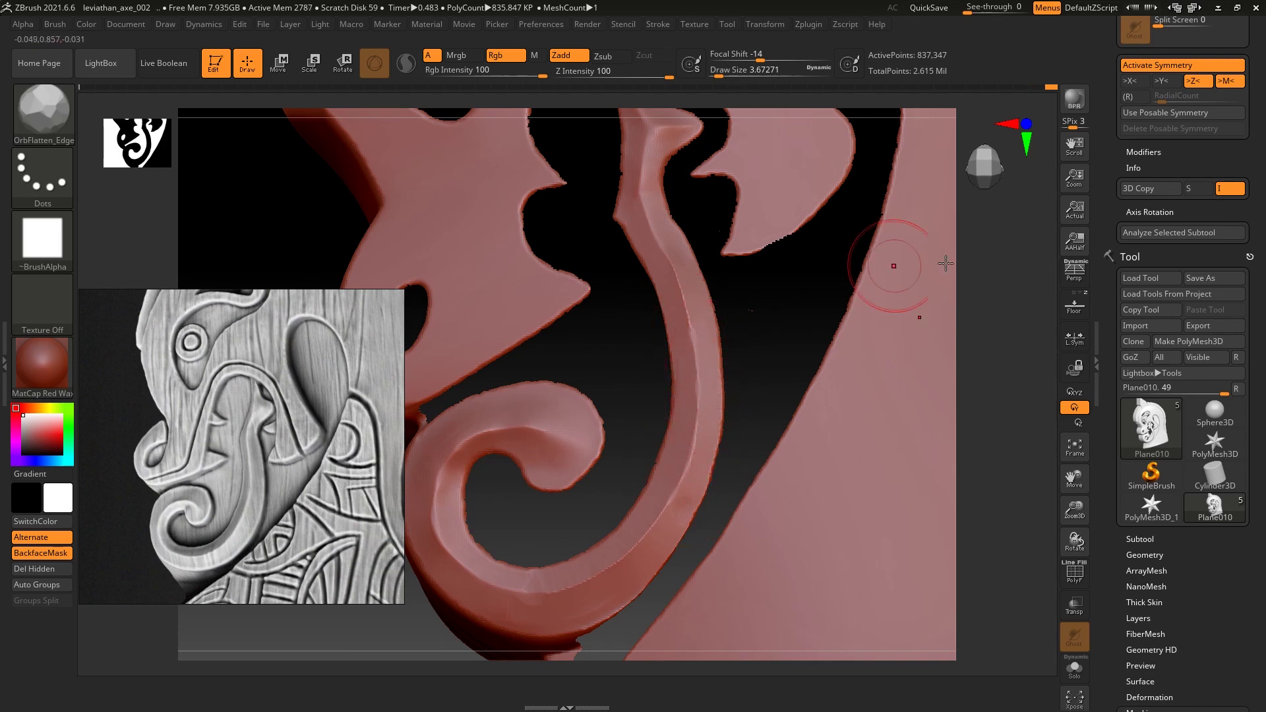
alt+drag(864, 260, 848, 419)
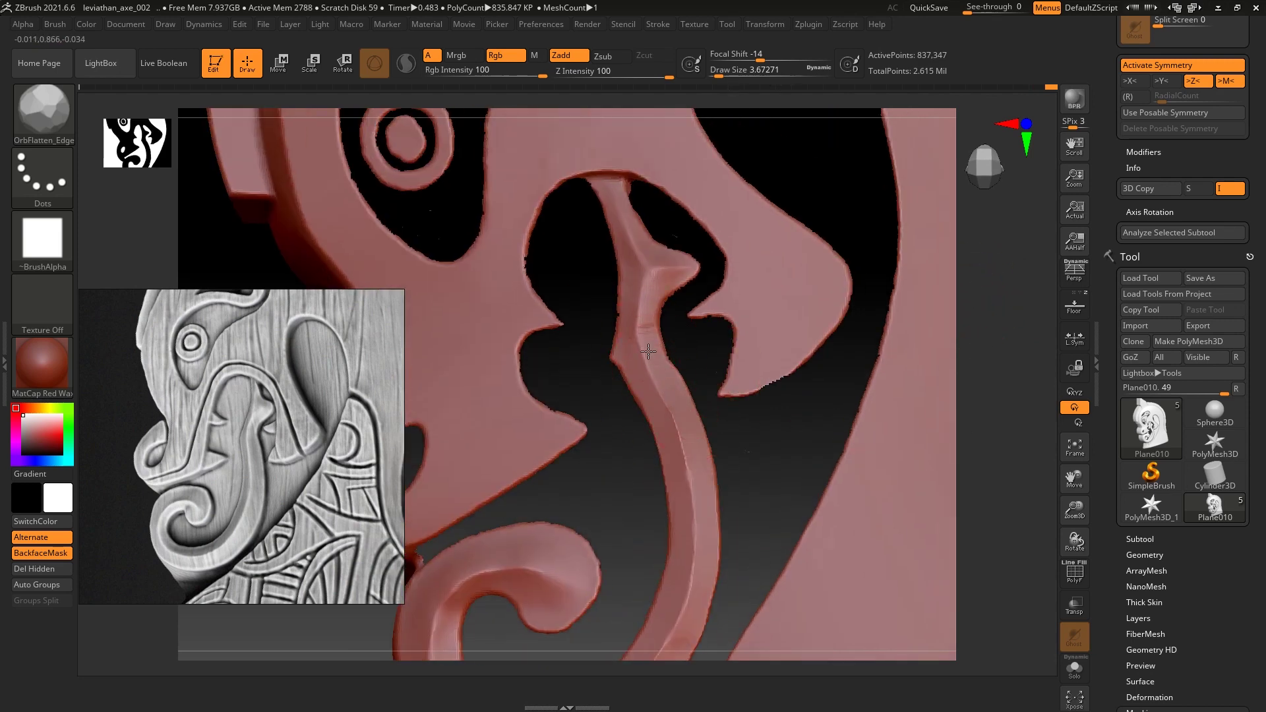
key(s)
mouse_move(664, 286)
mouse_down()
mouse_move(654, 292)
mouse_move(697, 315)
mouse_move(593, 282)
mouse_move(595, 217)
mouse_move(629, 337)
mouse_move(626, 389)
mouse_move(651, 442)
mouse_up()
mouse_move(1021, 328)
mouse_down()
mouse_move(1030, 319)
mouse_move(980, 319)
mouse_up()
mouse_move(605, 224)
mouse_down()
mouse_move(617, 218)
mouse_move(643, 271)
mouse_move(709, 283)
mouse_move(659, 308)
mouse_up()
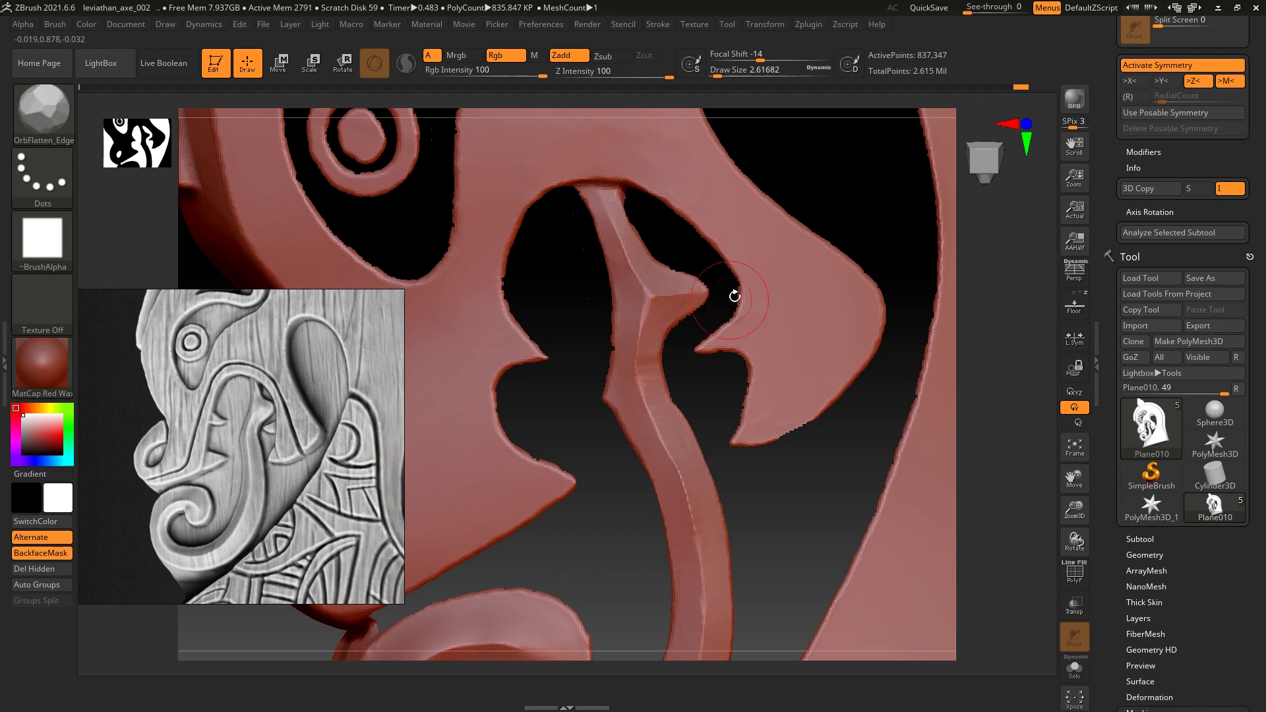
mouse_move(976, 283)
mouse_down()
mouse_move(984, 273)
mouse_move(1017, 323)
mouse_move(995, 349)
mouse_up()
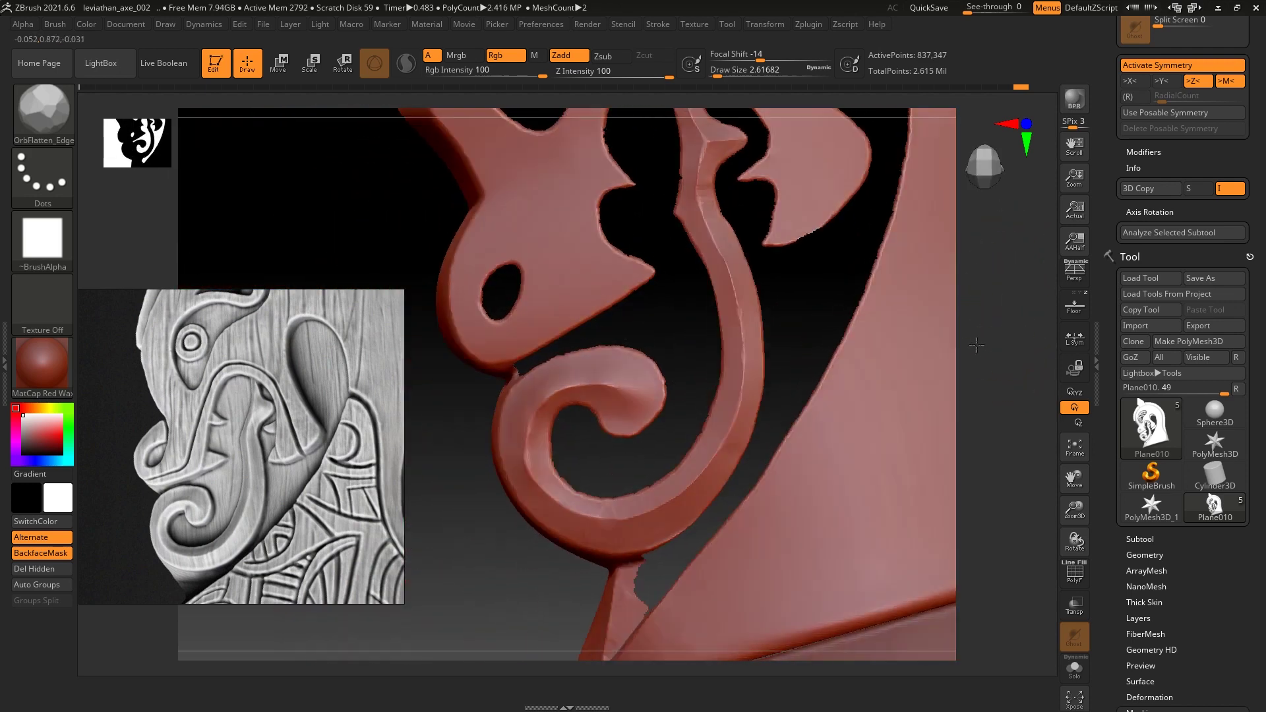
key(b)
key(m)
key(v)
key(s)
click(626, 523)
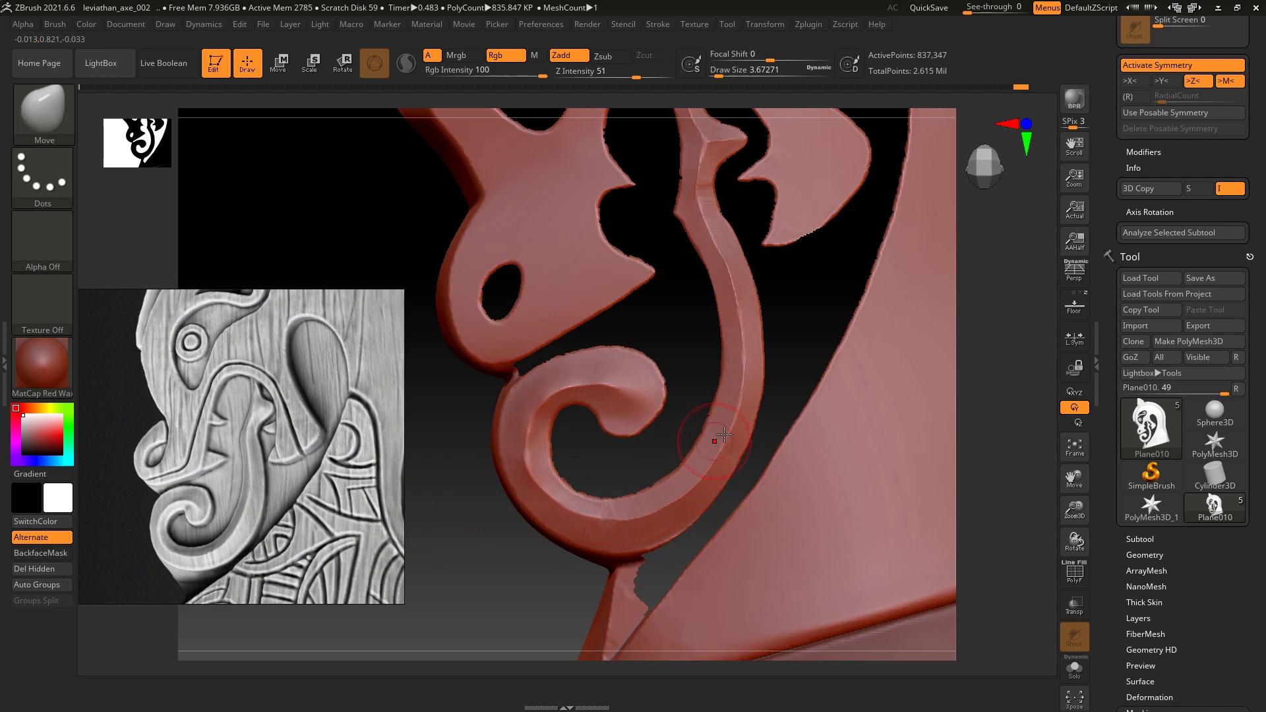
key(s)
drag(602, 524, 597, 522)
key(s)
click(598, 521)
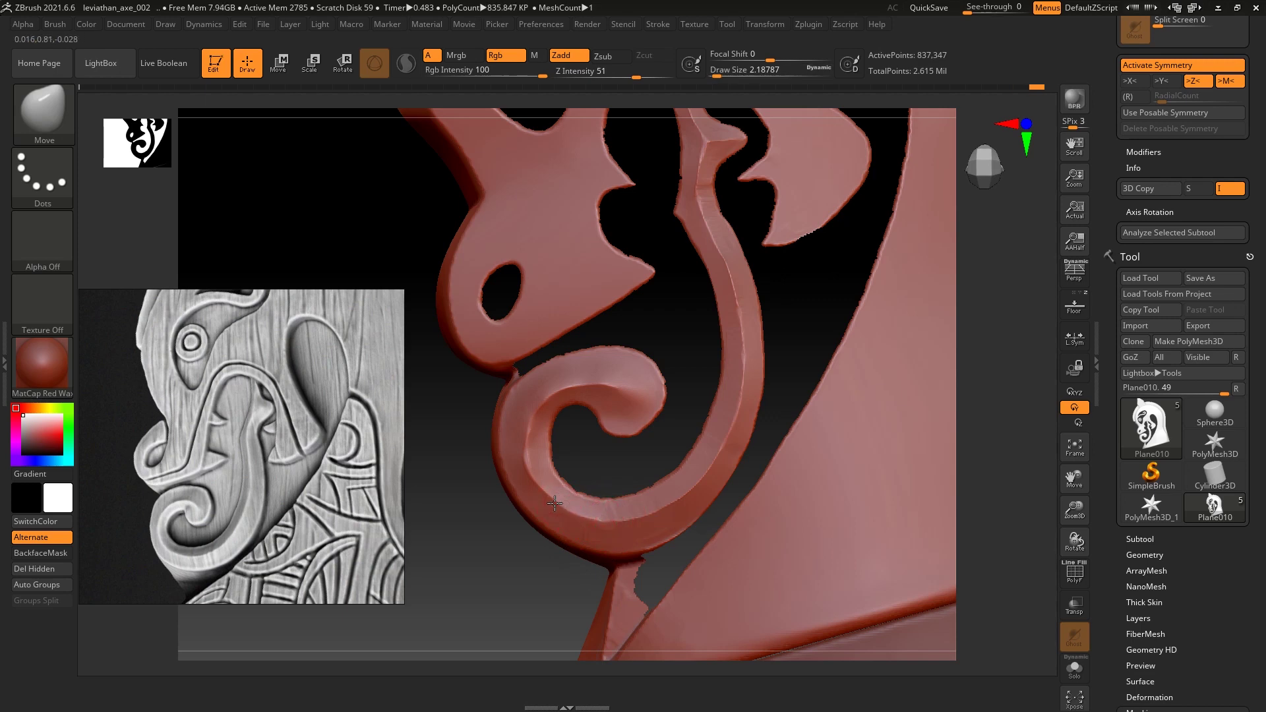
key(b)
key(o)
key(f)
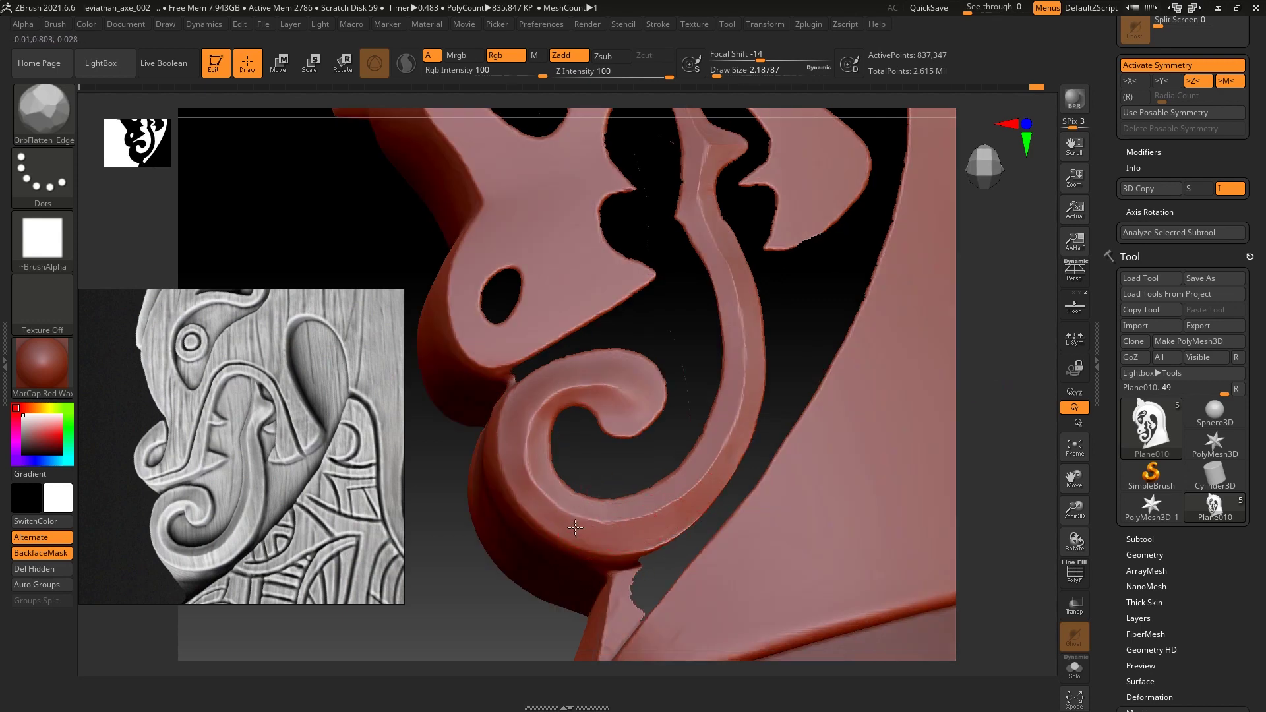
mouse_move(517, 437)
mouse_down()
mouse_move(521, 472)
mouse_move(518, 418)
mouse_up()
key(s)
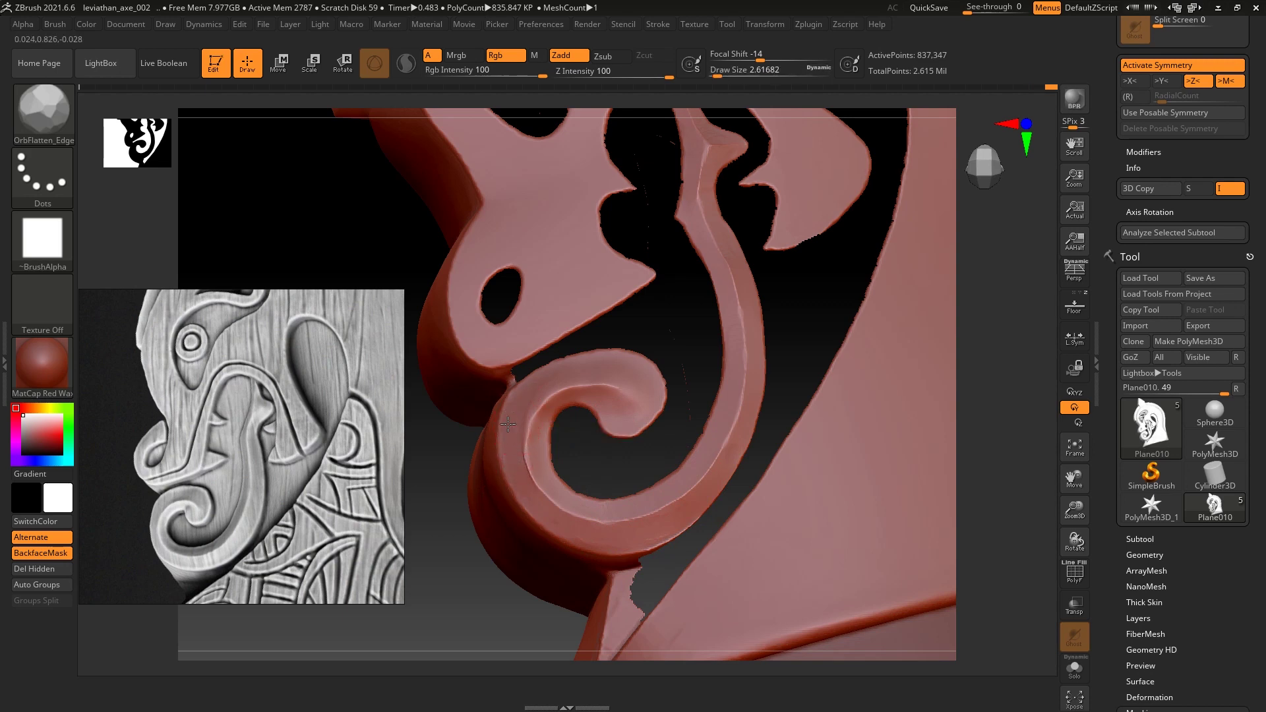
key(ctrl+z)
drag(994, 383, 963, 369)
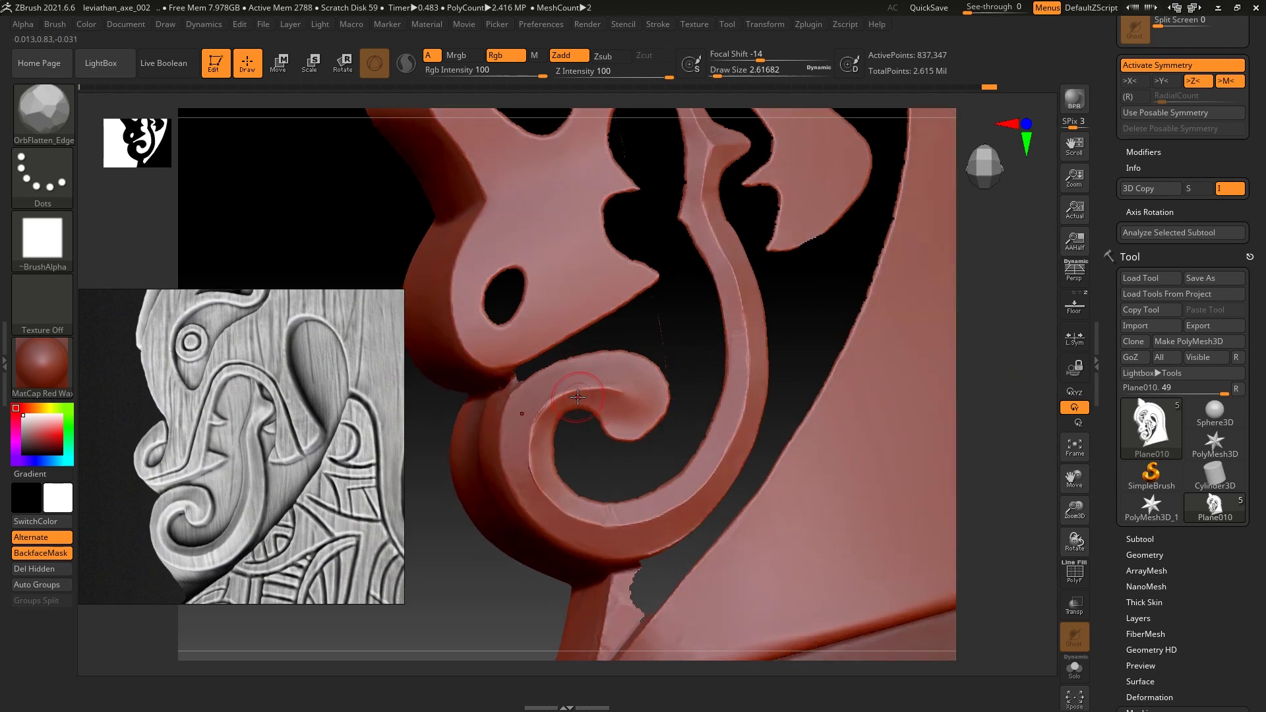
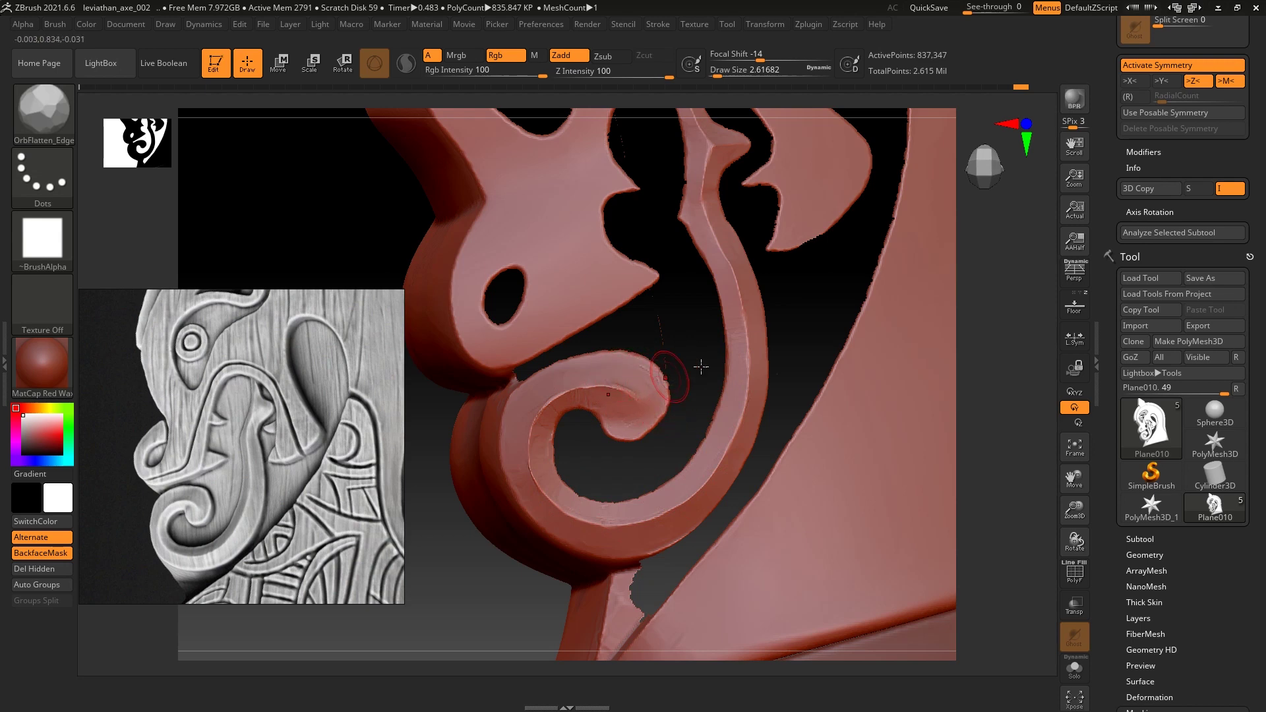
Turn to the spiral curl and smooth then flatten its tip with OrbFlatten_Edge.
right_drag(952, 388, 654, 419)
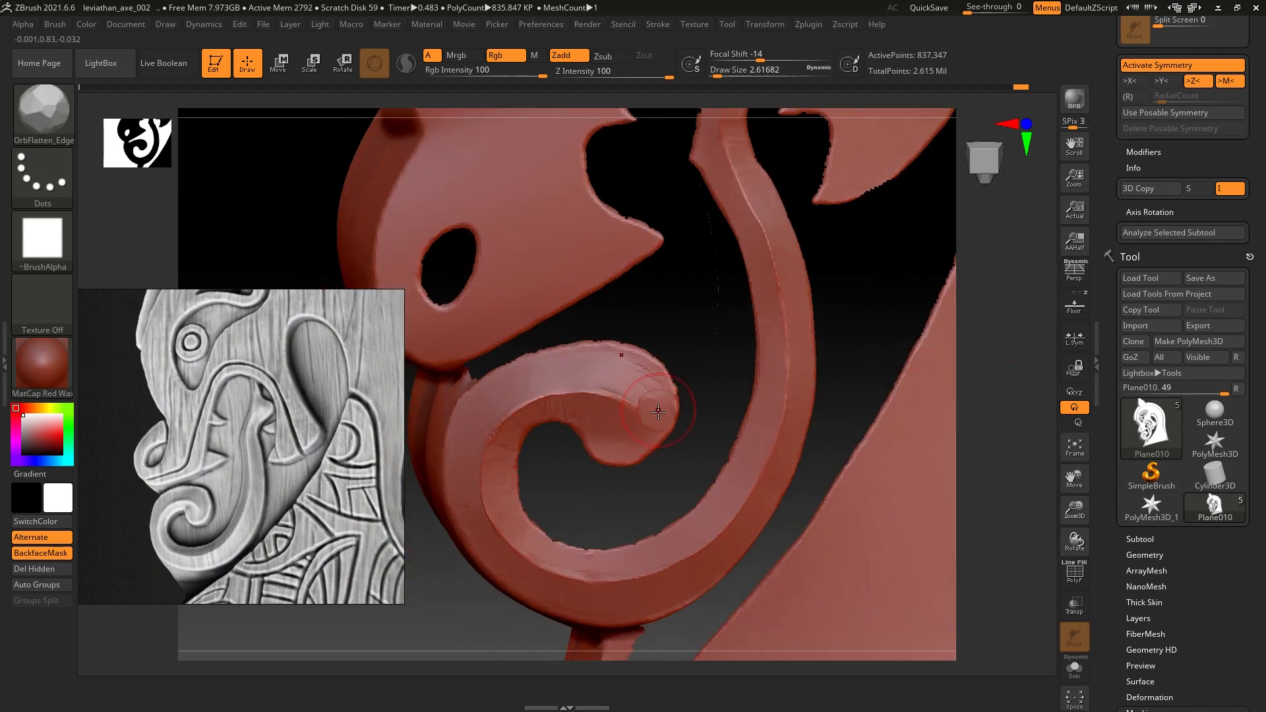
shift+drag(650, 409, 652, 405)
shift+drag(623, 381, 617, 374)
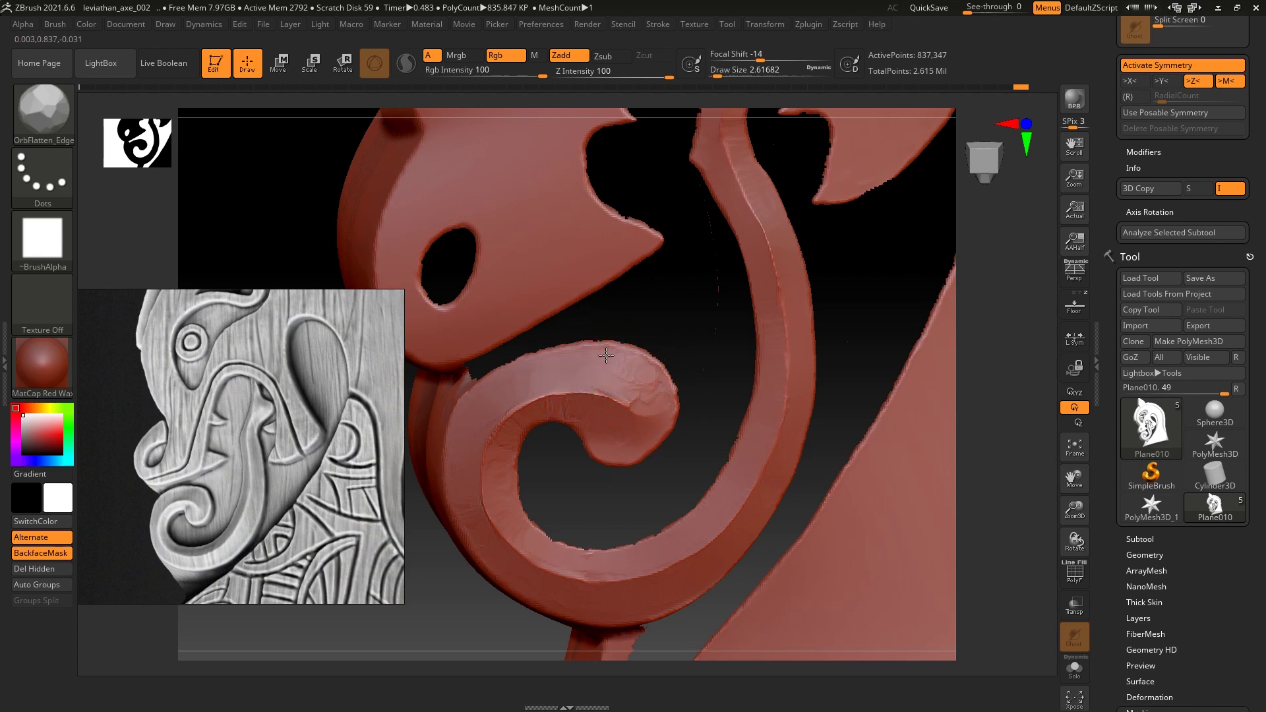
mouse_move(641, 368)
mouse_down()
mouse_move(655, 400)
mouse_move(622, 362)
mouse_up()
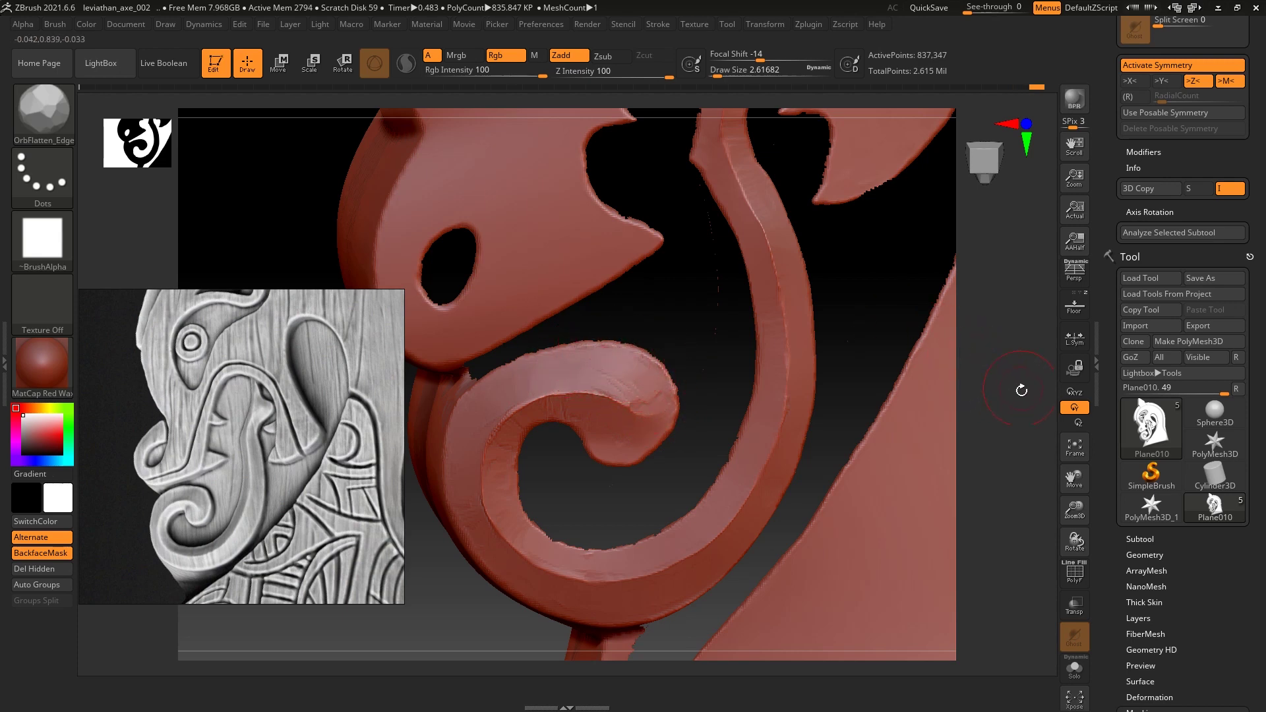
drag(602, 412, 597, 424)
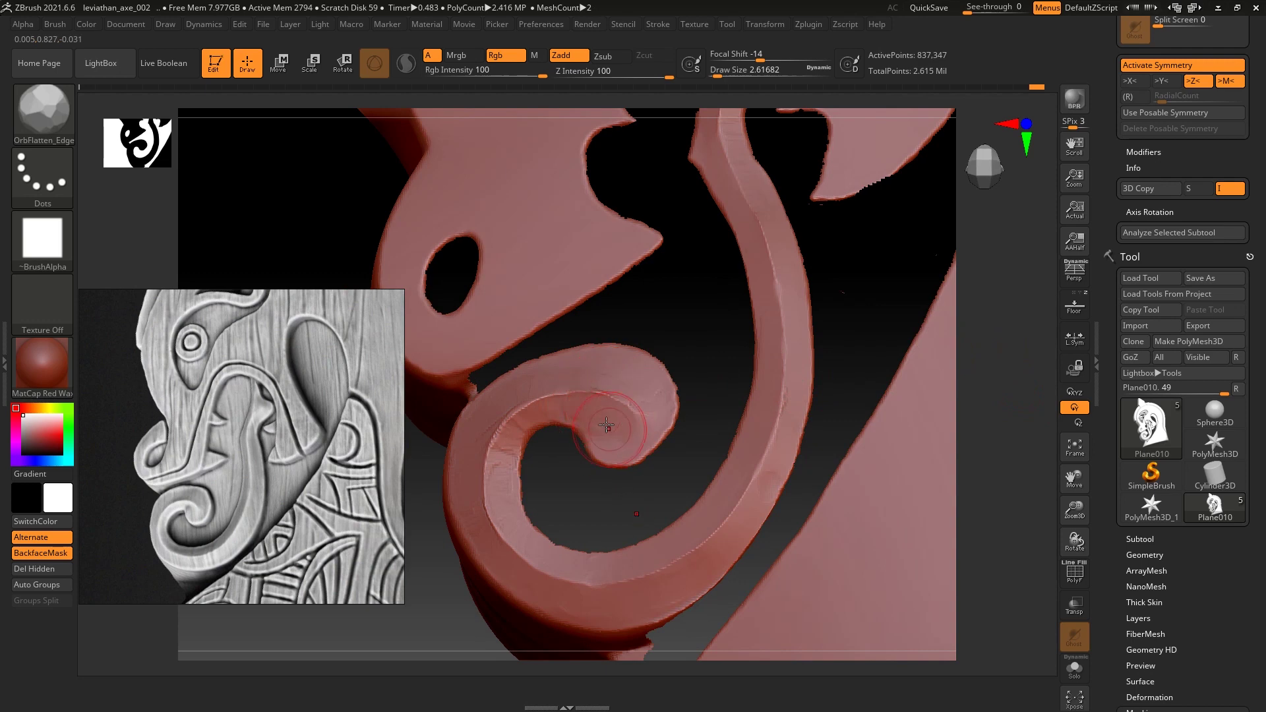
Flatten the curl's inner edge, then switch to the Move brush (BMV).
drag(506, 440, 521, 530)
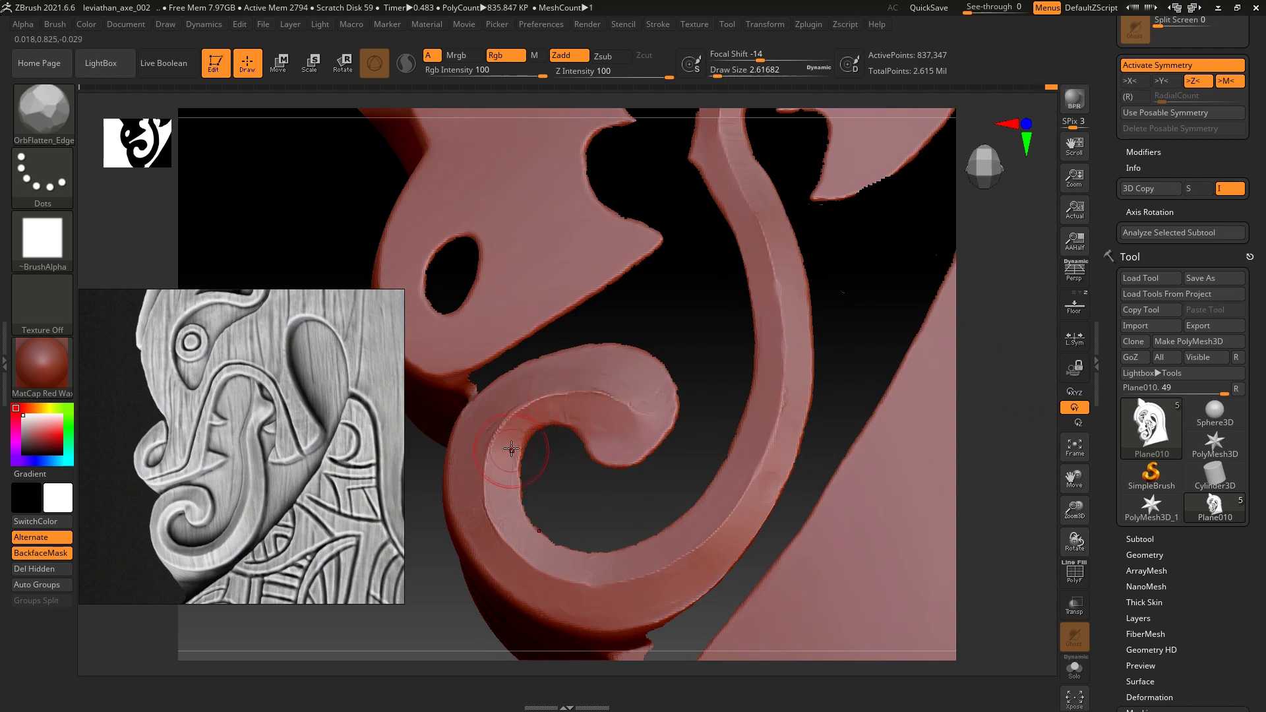
drag(1017, 412, 1002, 416)
key(b)
key(m)
key(v)
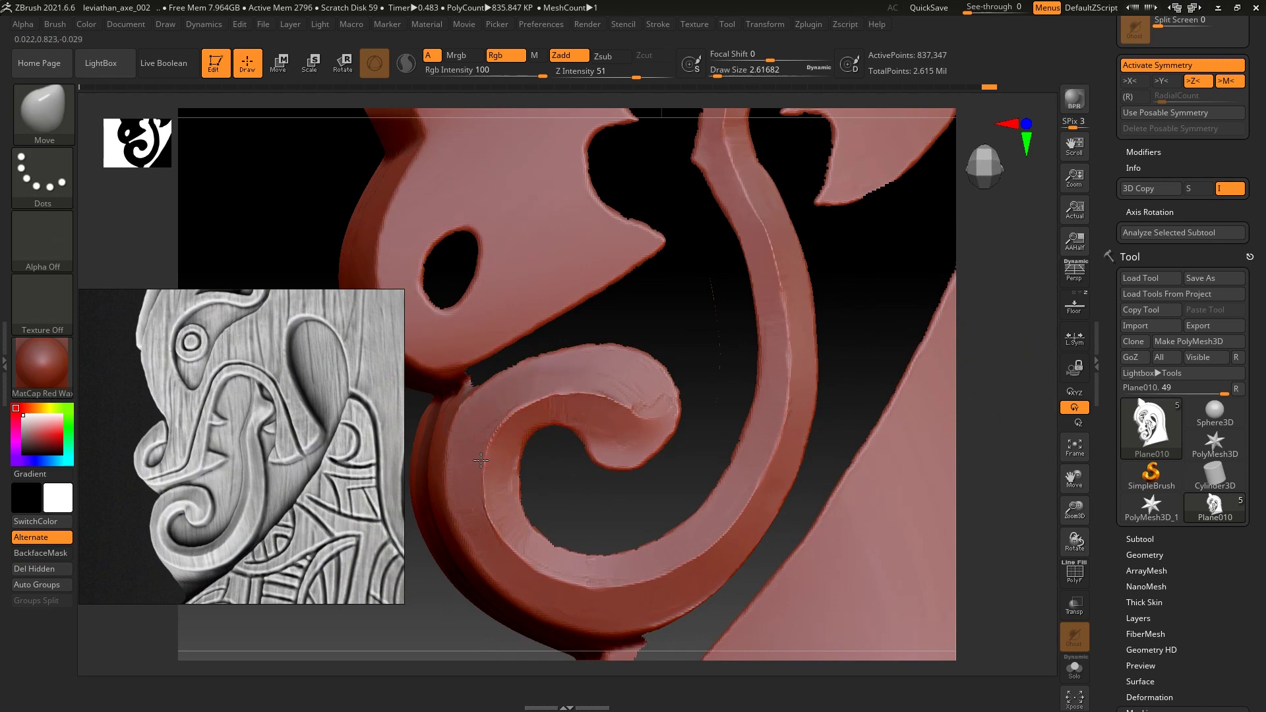
Toggle between Move and OrbFlatten_Edge brushes, ending on OrbFlatten_Edge.
key(b)
key(o)
key(f)
drag(1000, 367, 956, 376)
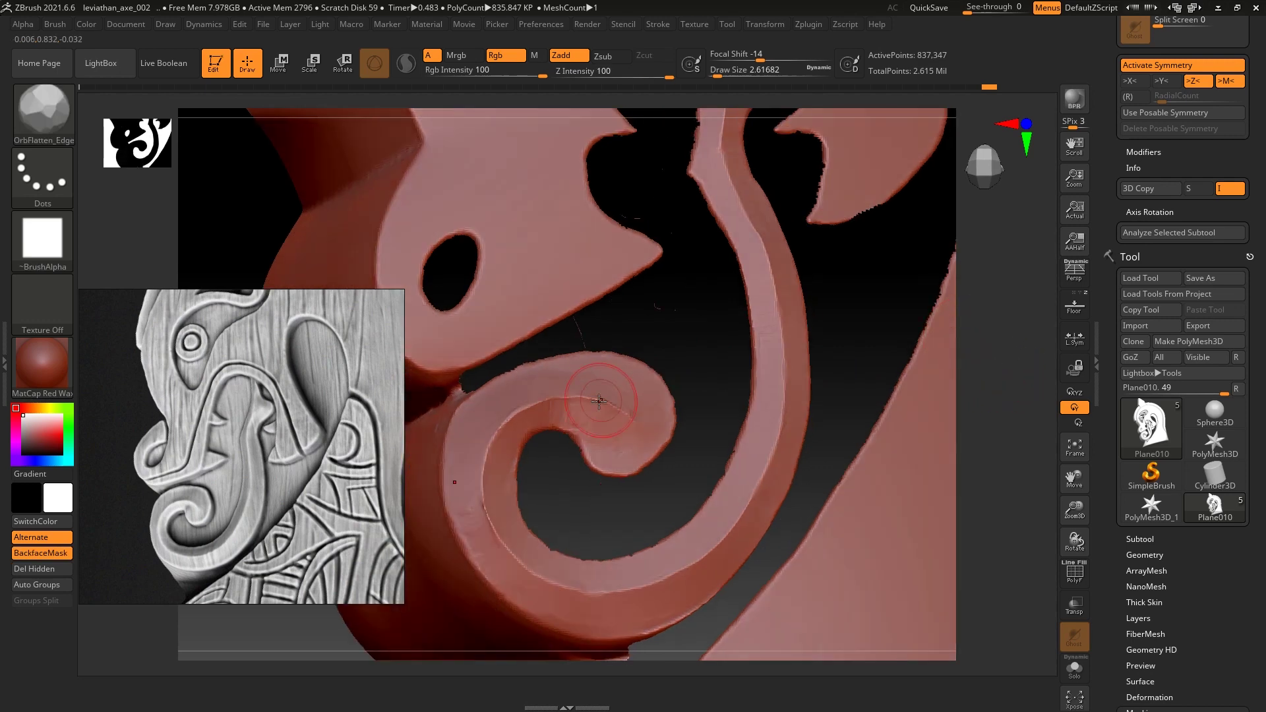
key(b)
key(m)
key(v)
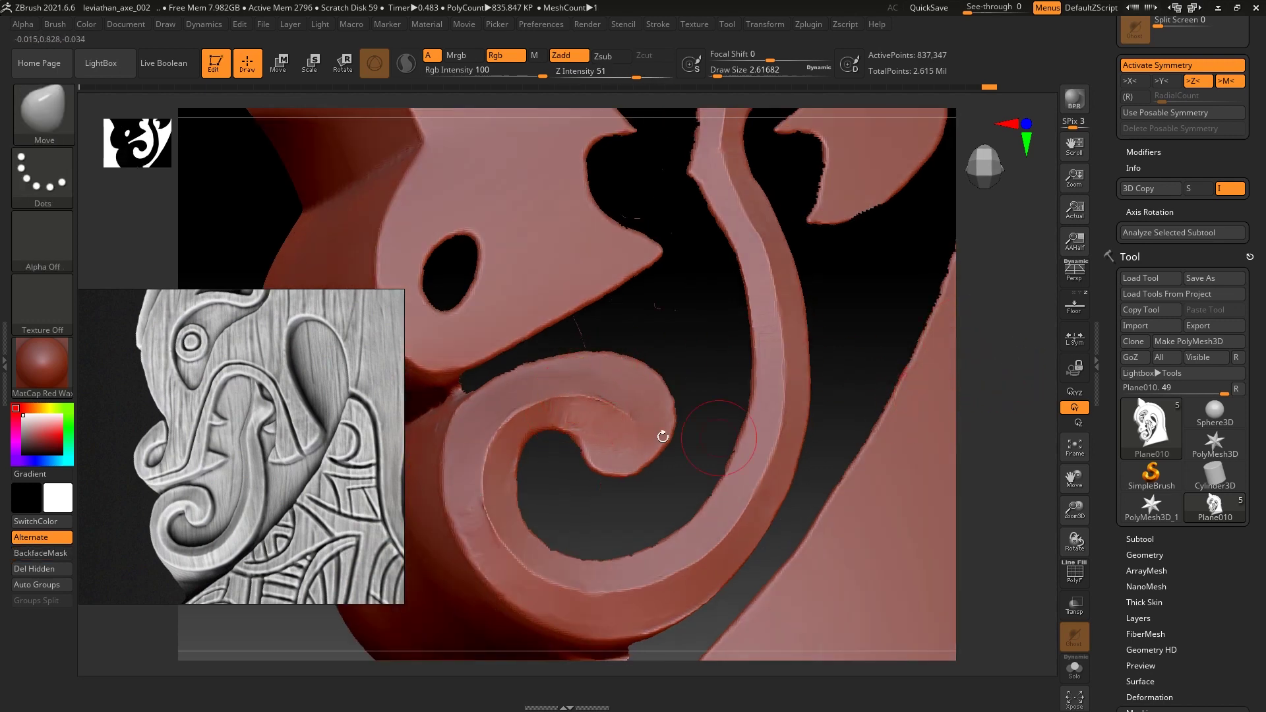
key(b)
key(o)
key(f)
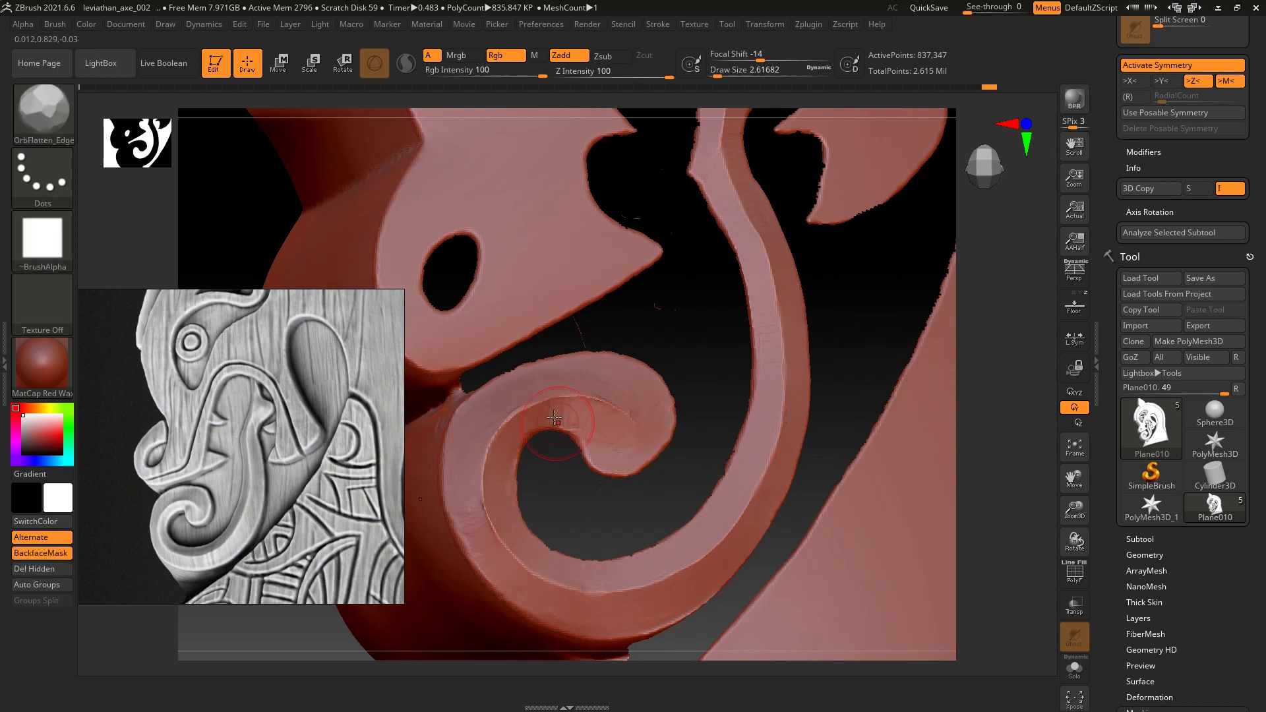
Flatten the curl's inner edge and even out its bumpy tip.
mouse_move(582, 411)
mouse_down()
mouse_move(613, 428)
mouse_move(555, 413)
mouse_up()
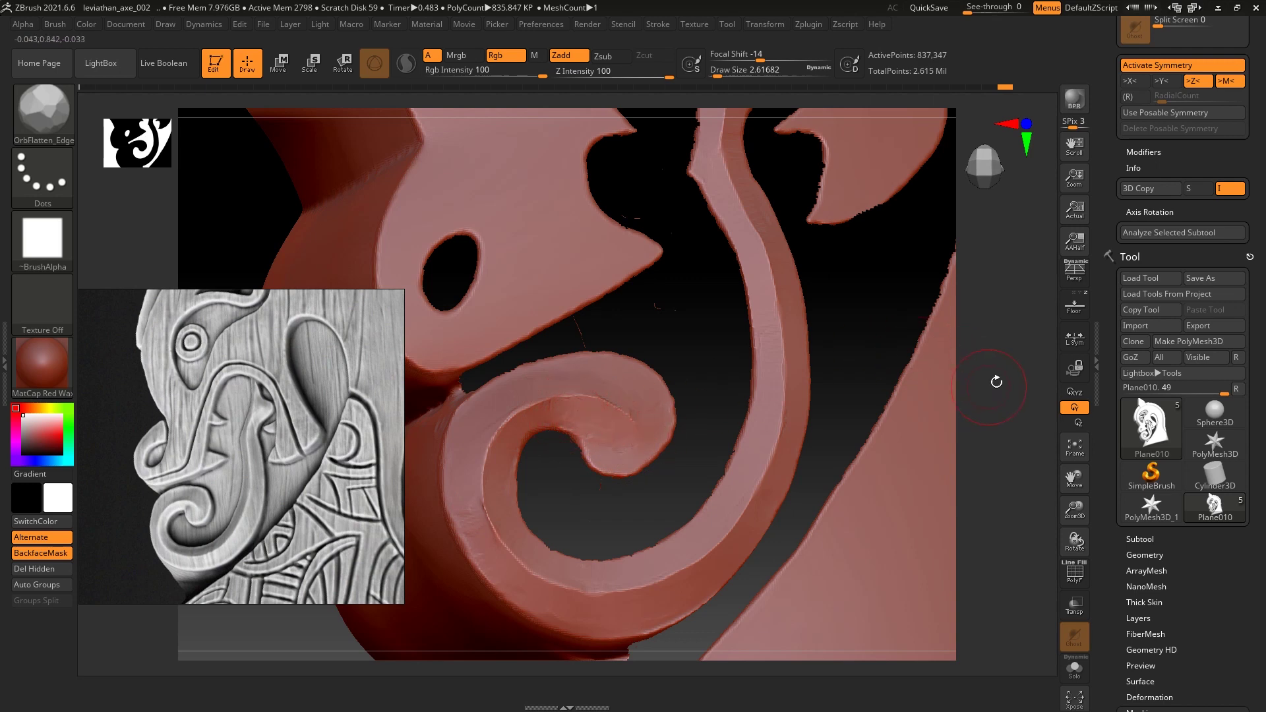
drag(983, 384, 976, 409)
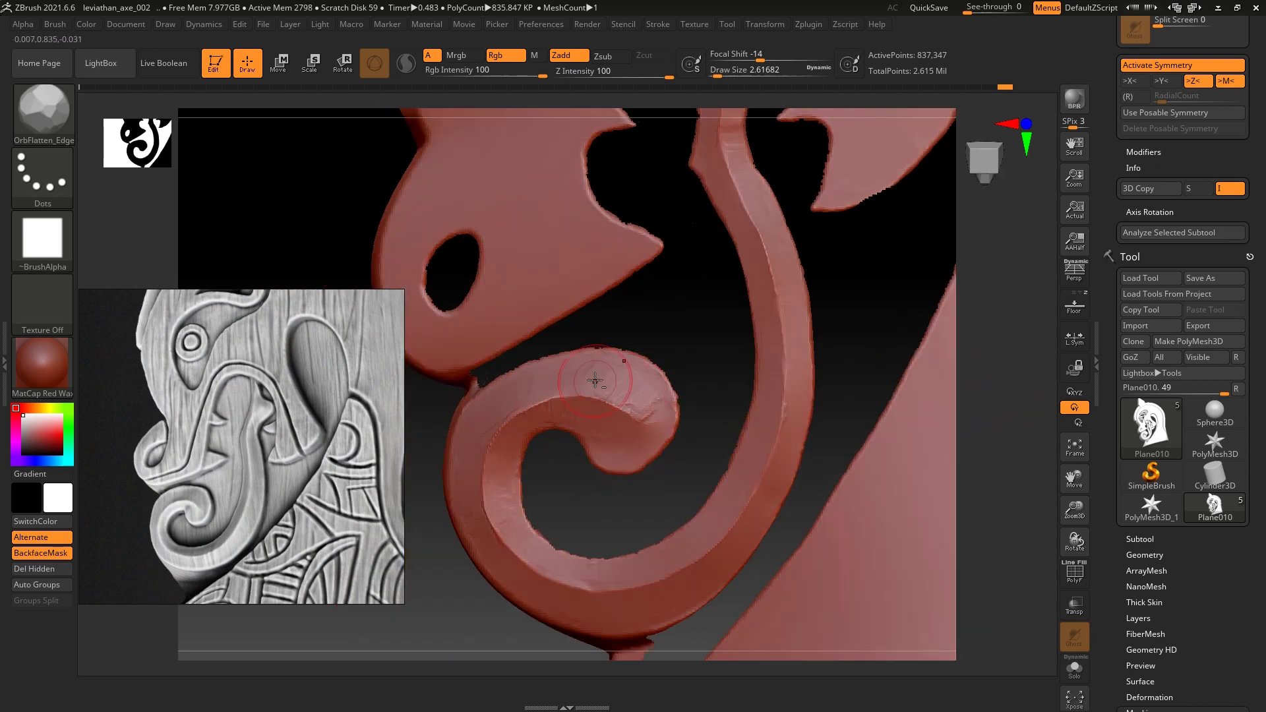
drag(594, 381, 653, 403)
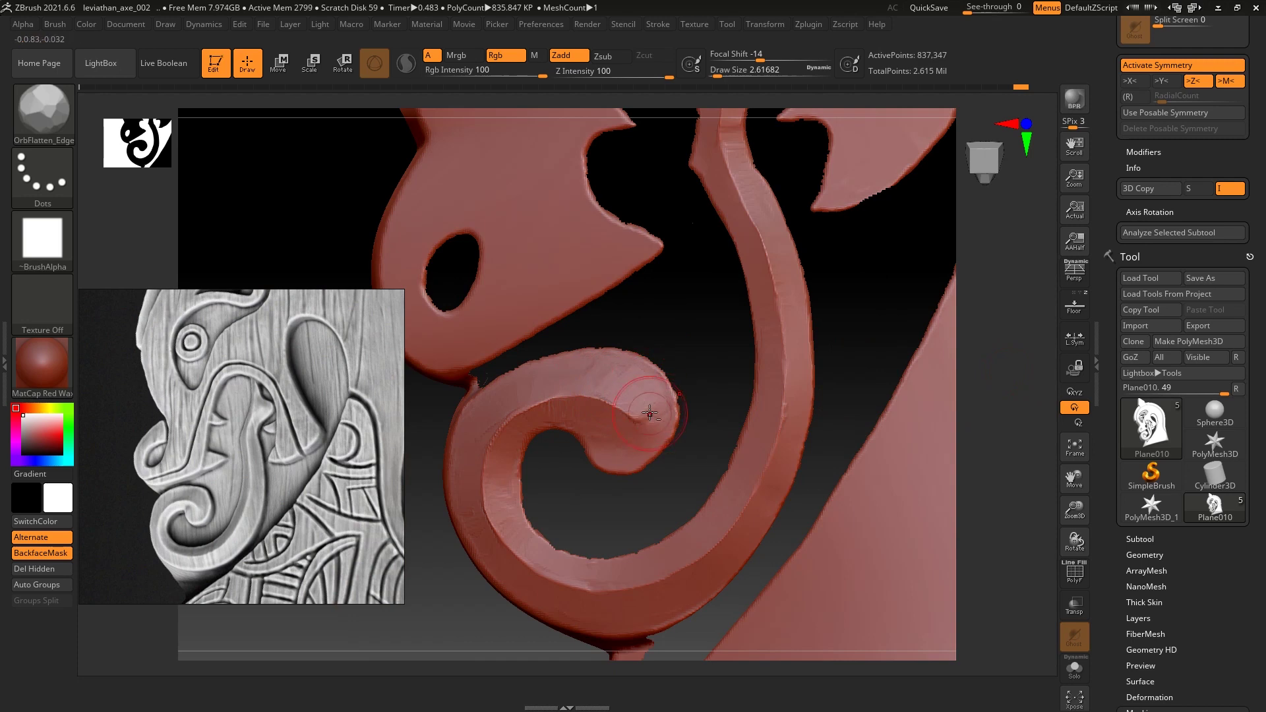
drag(625, 407, 658, 406)
drag(987, 353, 982, 356)
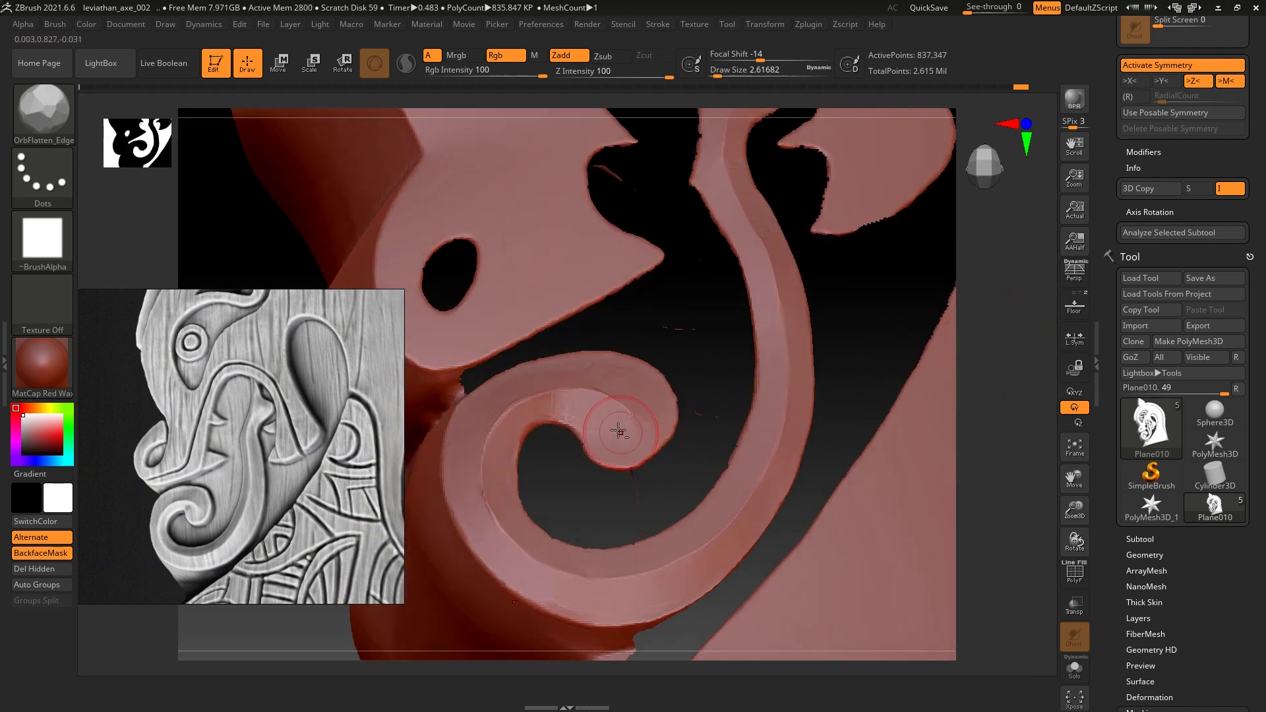
drag(610, 428, 618, 427)
shift+drag(579, 406, 603, 406)
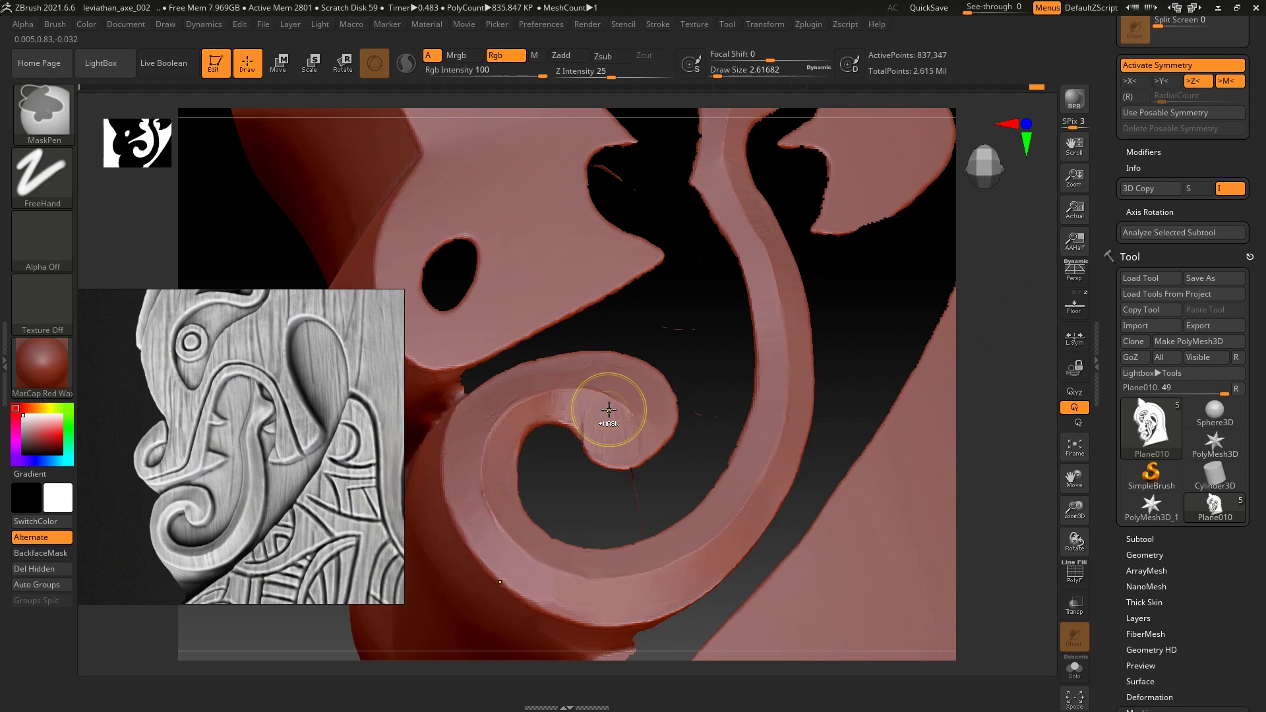
Undo the last stroke and re-flatten the curl tip.
key(ctrl+z)
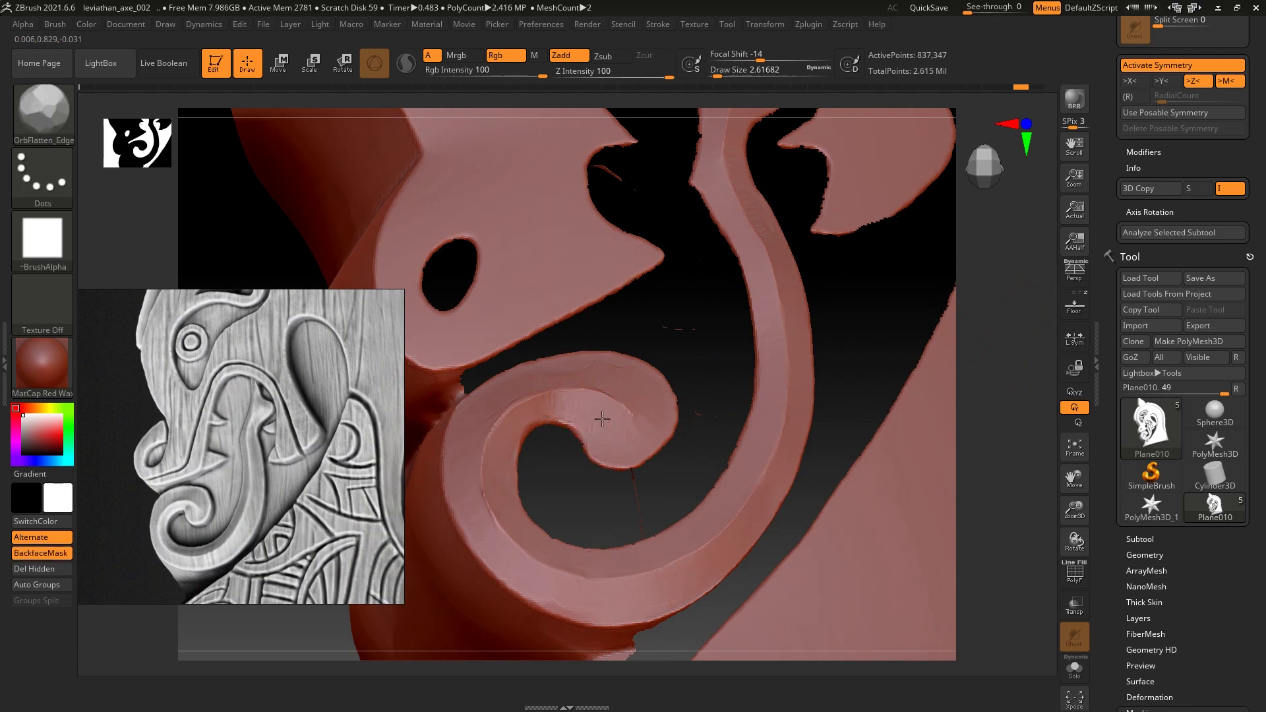
drag(602, 418, 613, 422)
drag(929, 362, 578, 427)
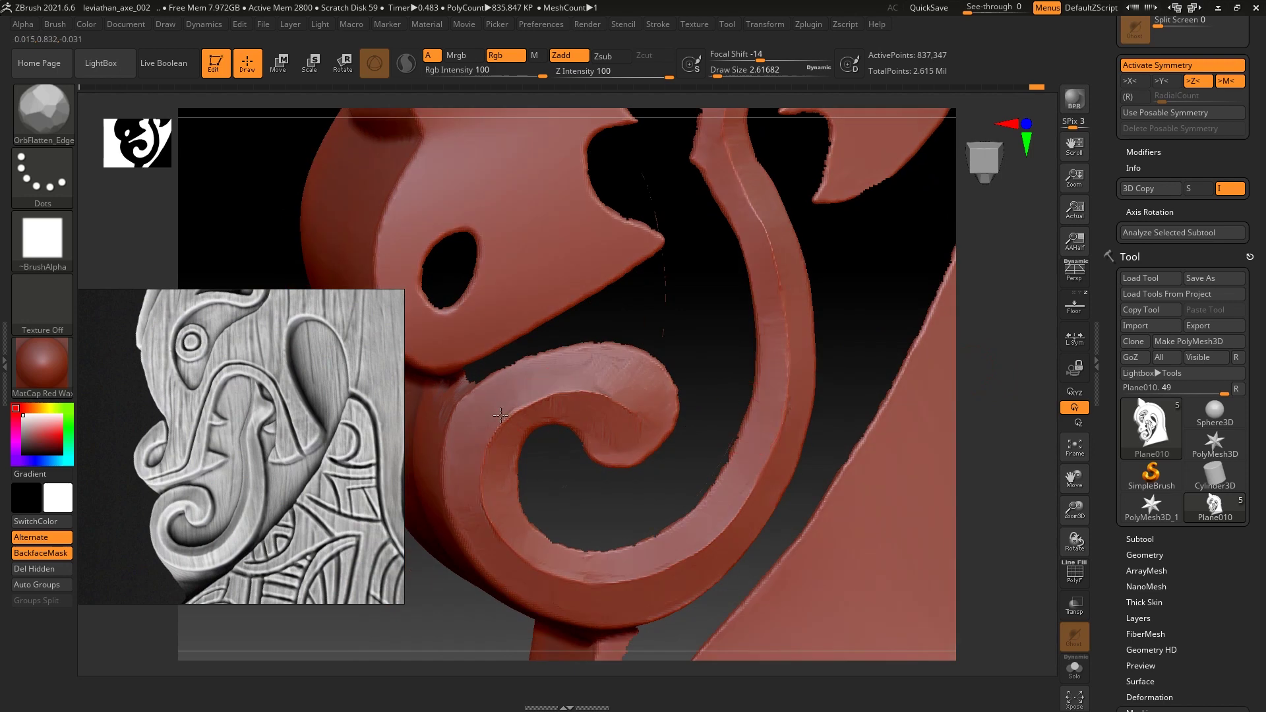
key(shift)
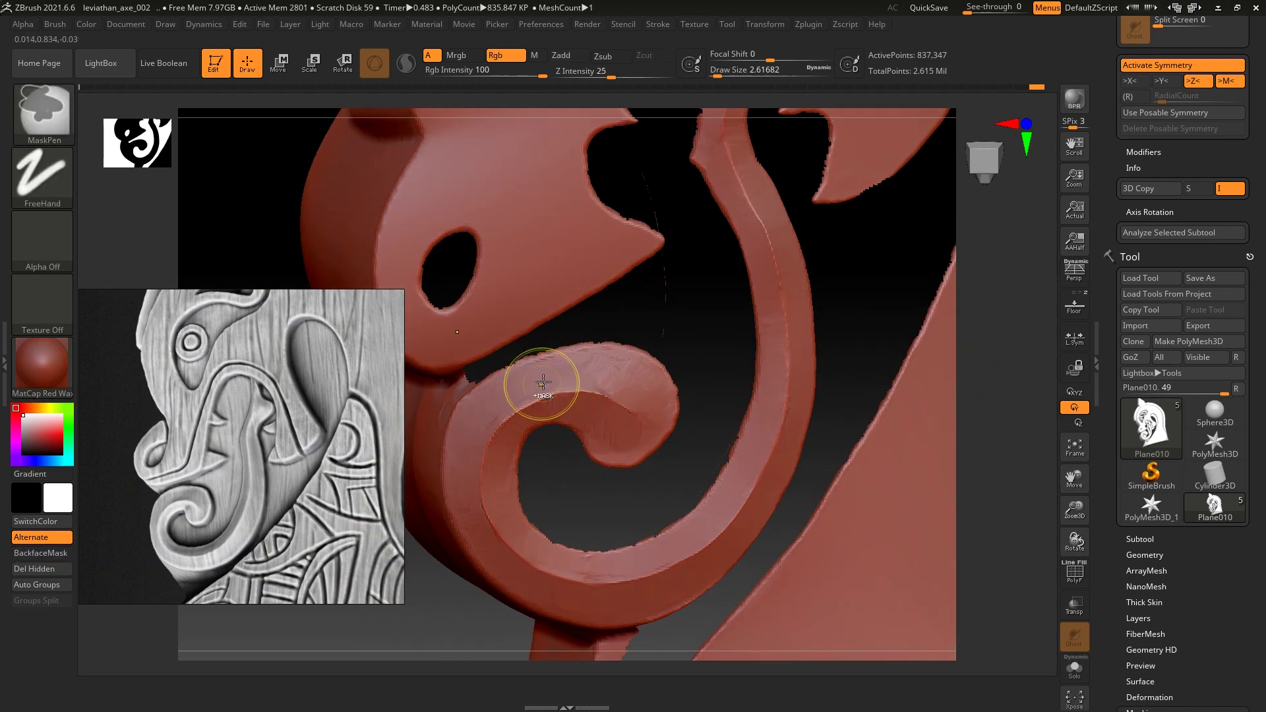
Flatten the curl's top and lower edges, then refit the head and zoom in.
mouse_move(597, 379)
mouse_down()
mouse_move(607, 364)
mouse_move(580, 359)
mouse_move(508, 415)
mouse_up()
mouse_move(967, 424)
mouse_down()
mouse_move(966, 362)
mouse_move(967, 424)
mouse_up()
drag(558, 509, 576, 517)
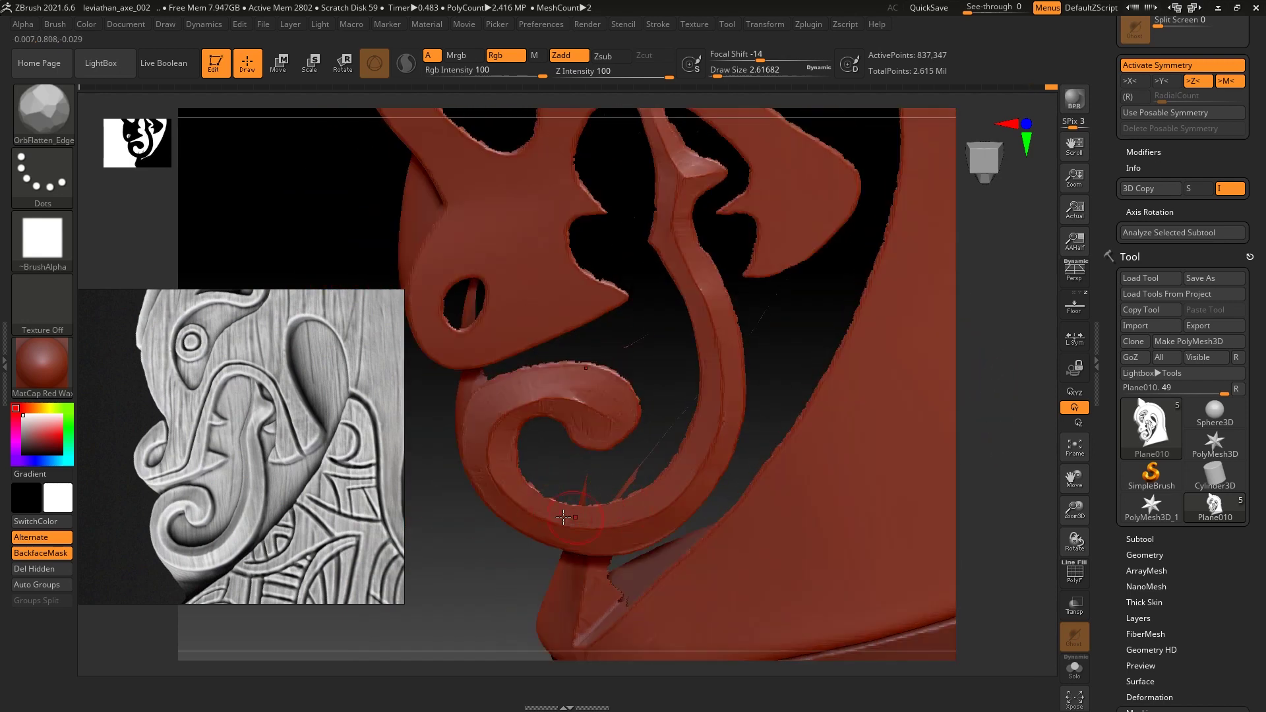
key(f)
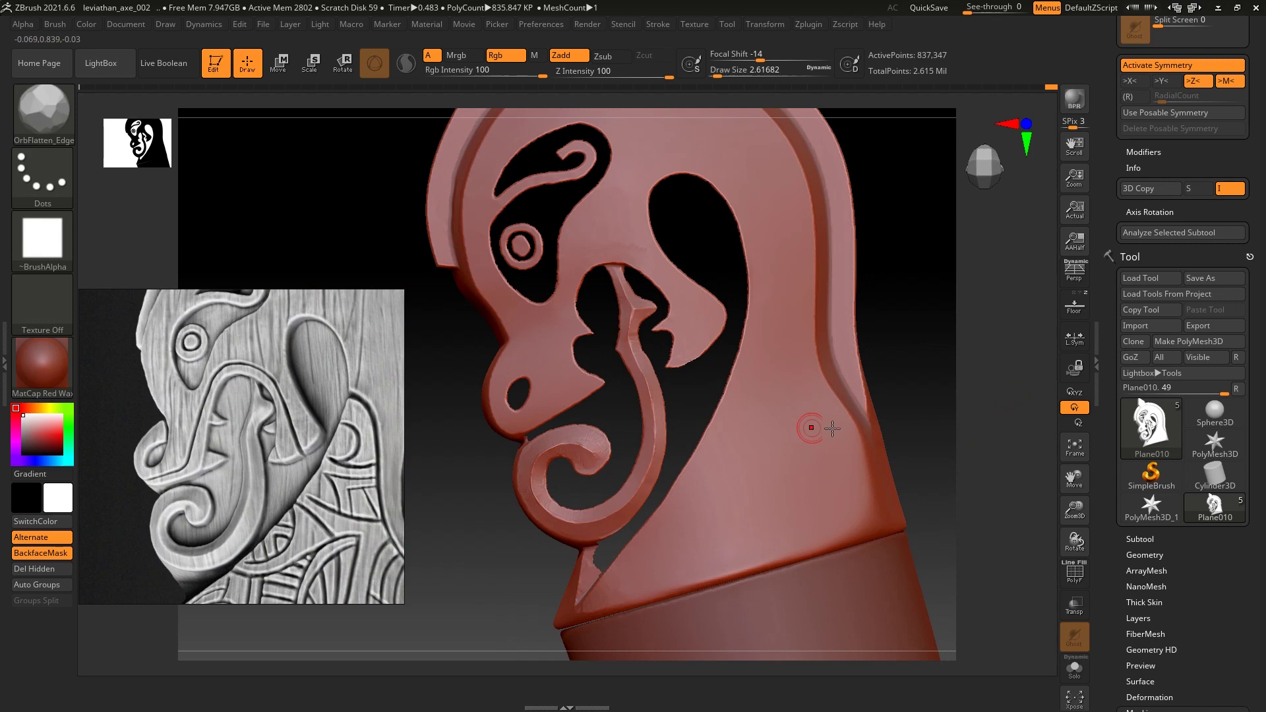
alt+drag(996, 384, 946, 387)
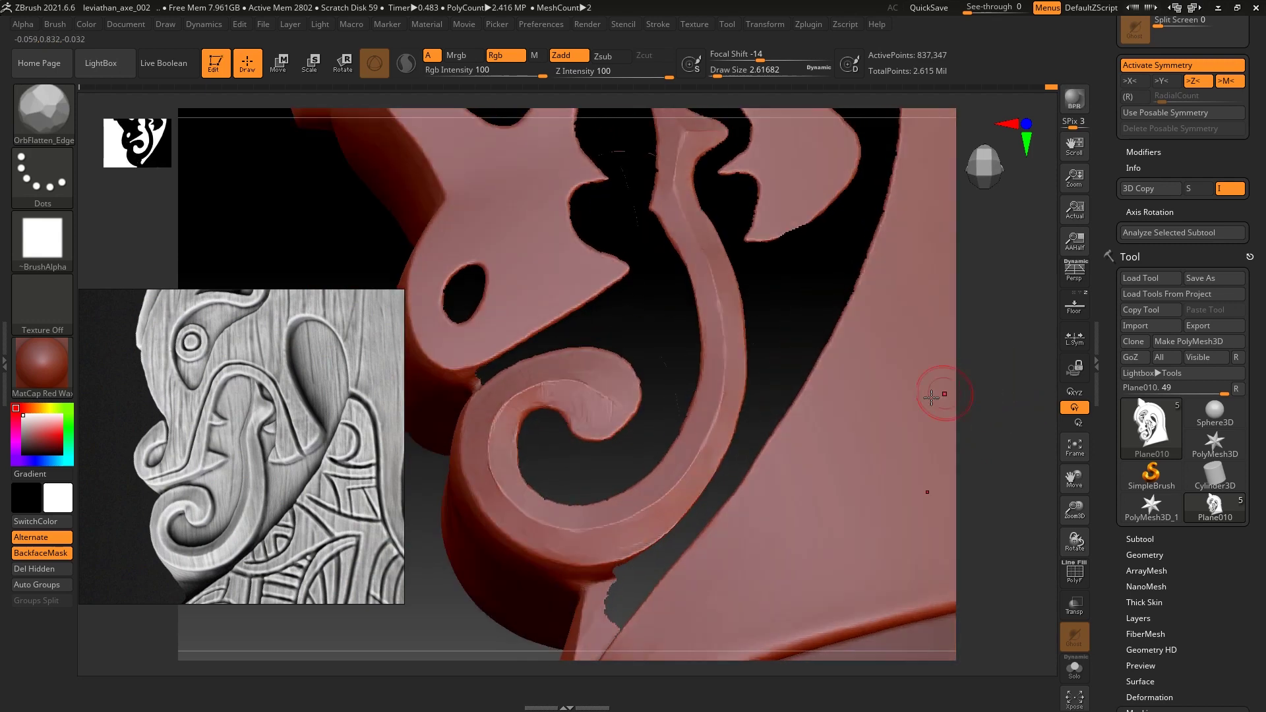
Trim the relief's curl ridge flat with the TrimDynamic brush (BTD).
mouse_move(932, 382)
mouse_down()
mouse_move(1005, 396)
mouse_move(1018, 386)
mouse_up()
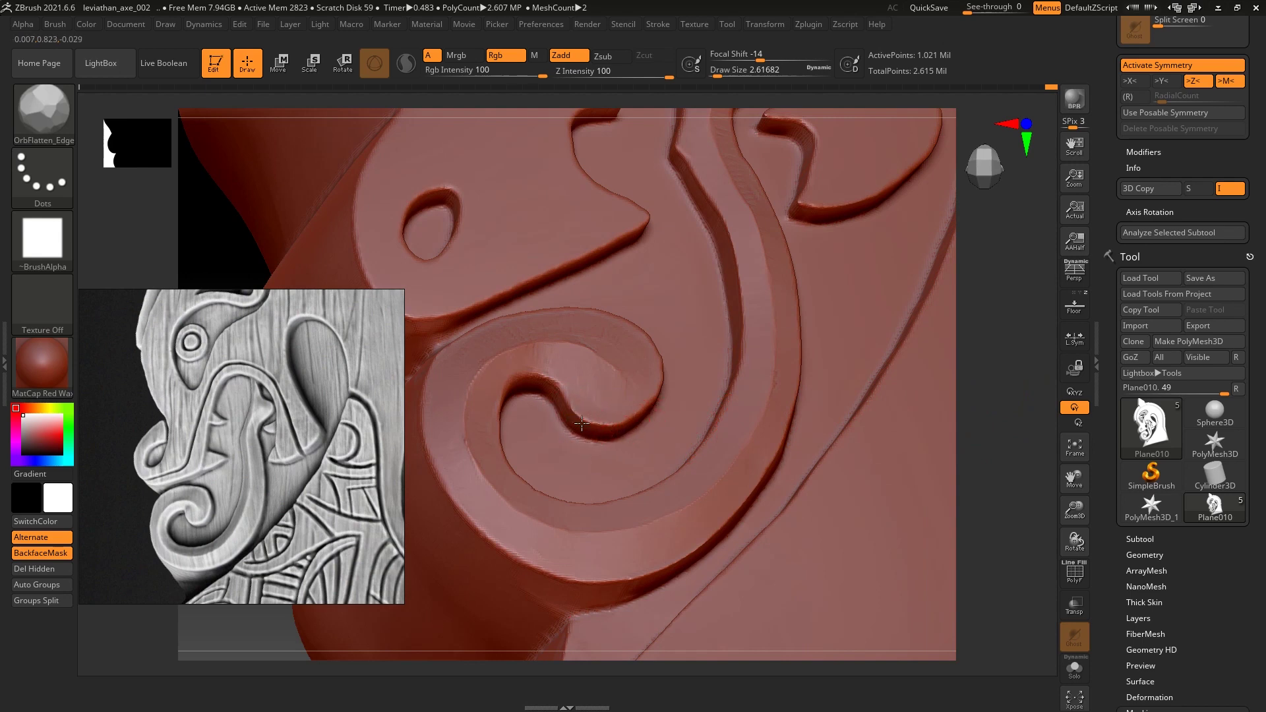
key(b)
key(t)
key(d)
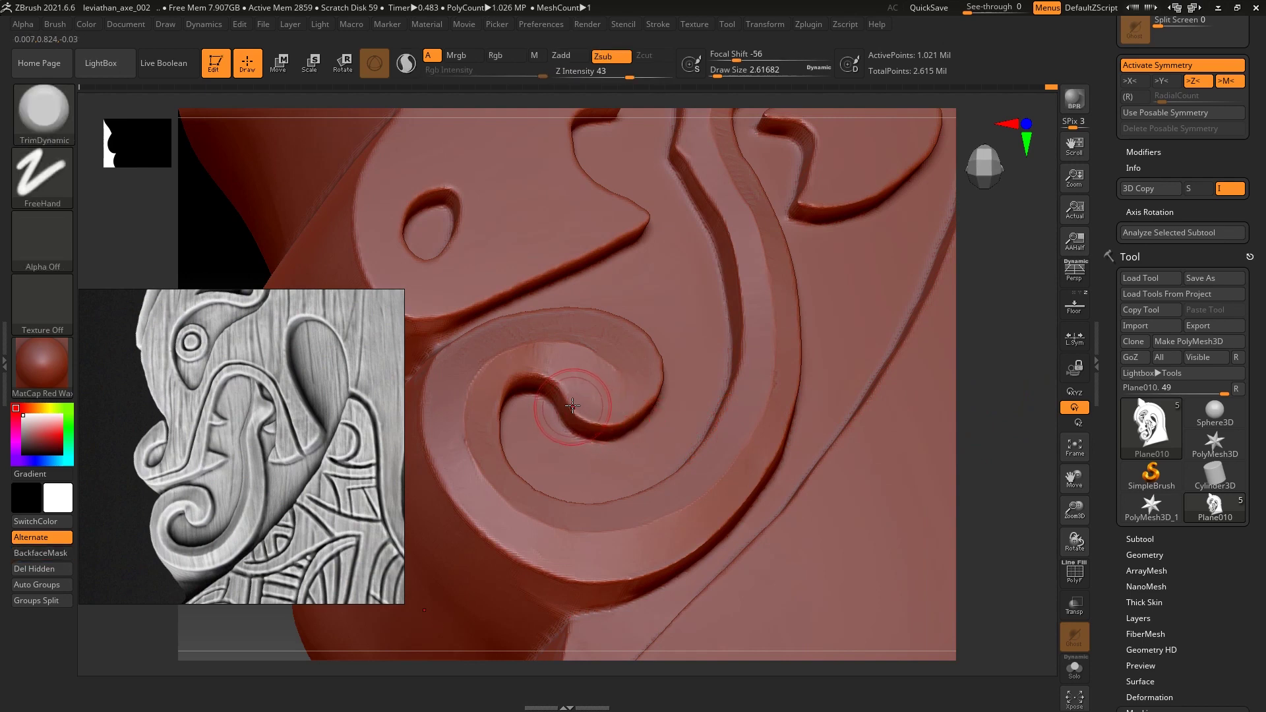
drag(591, 420, 639, 409)
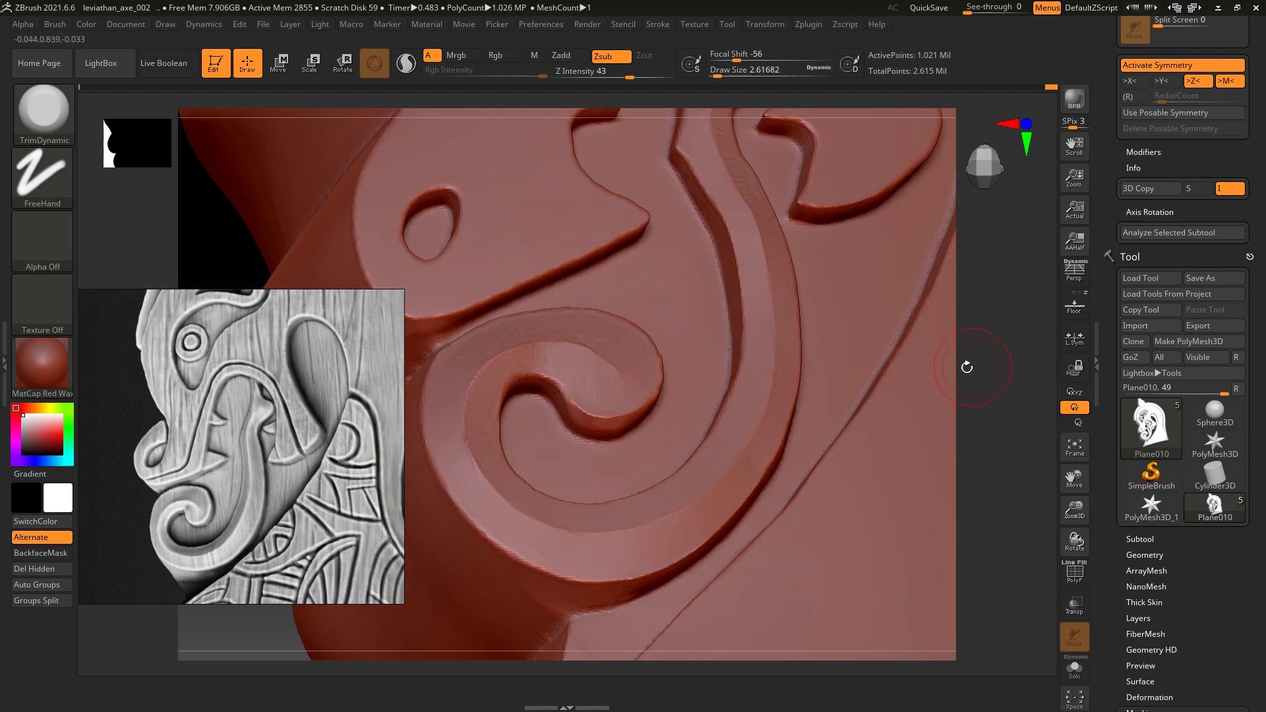
Shrink the brush, then raise Draw Size to about 1.8.
key(s)
drag(596, 412, 573, 405)
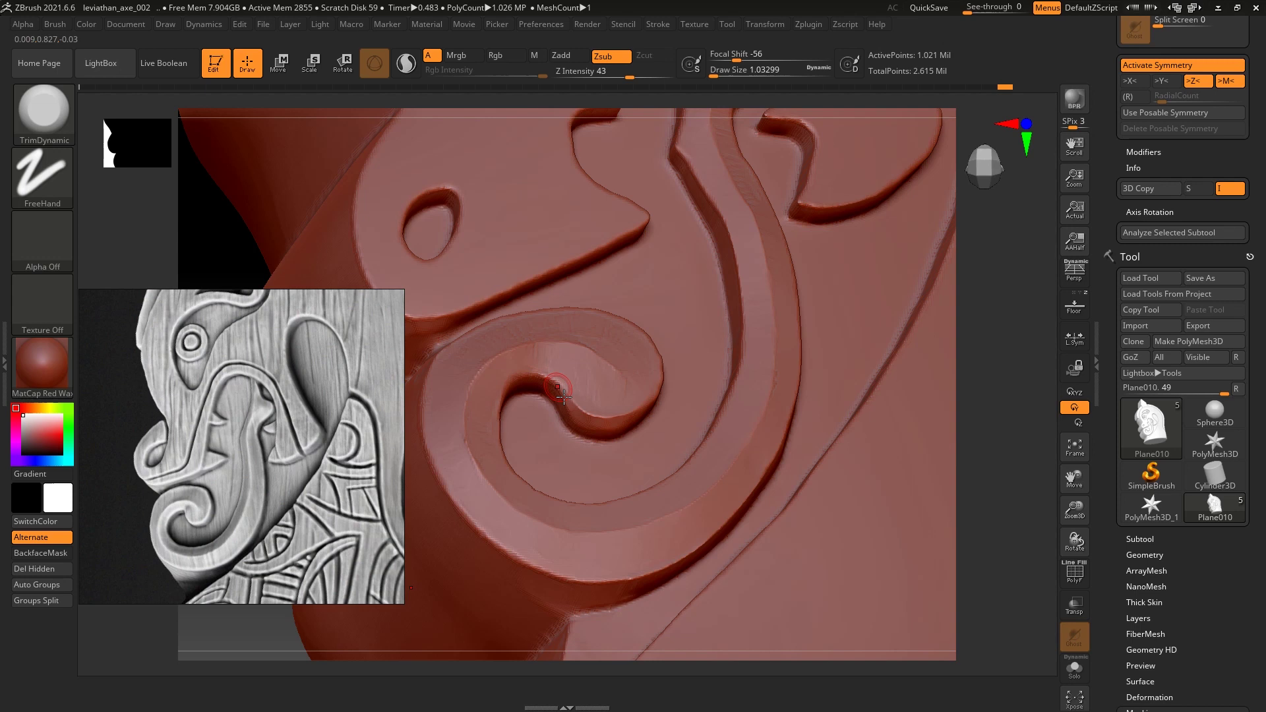
right_drag(564, 396, 655, 455)
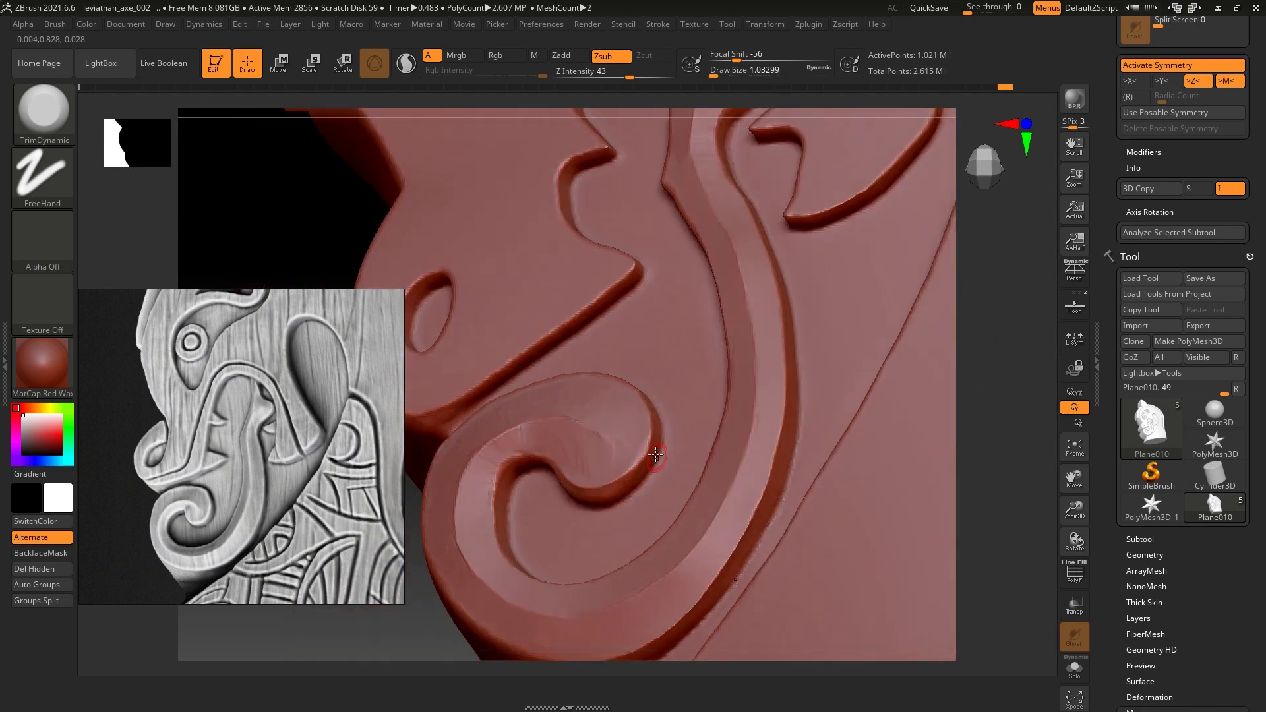
key(s)
drag(658, 435, 686, 435)
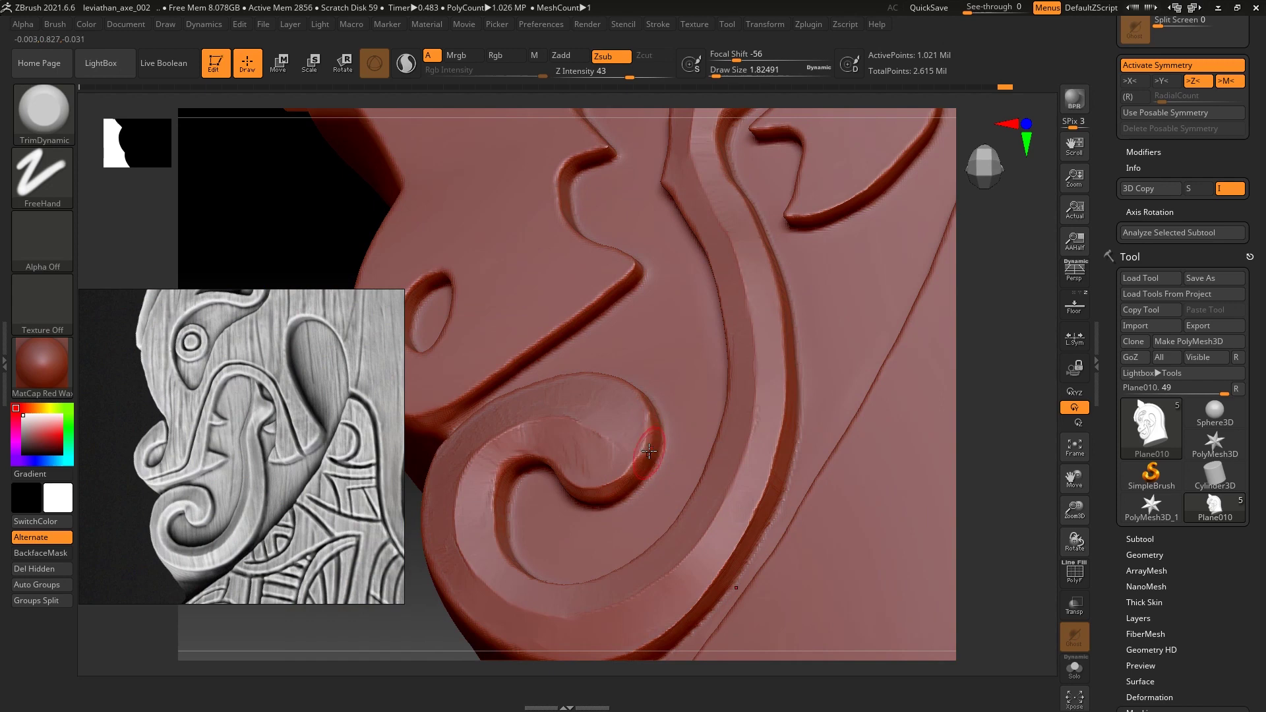
Orbit around the relief and frame the whole carved head.
drag(991, 378, 648, 428)
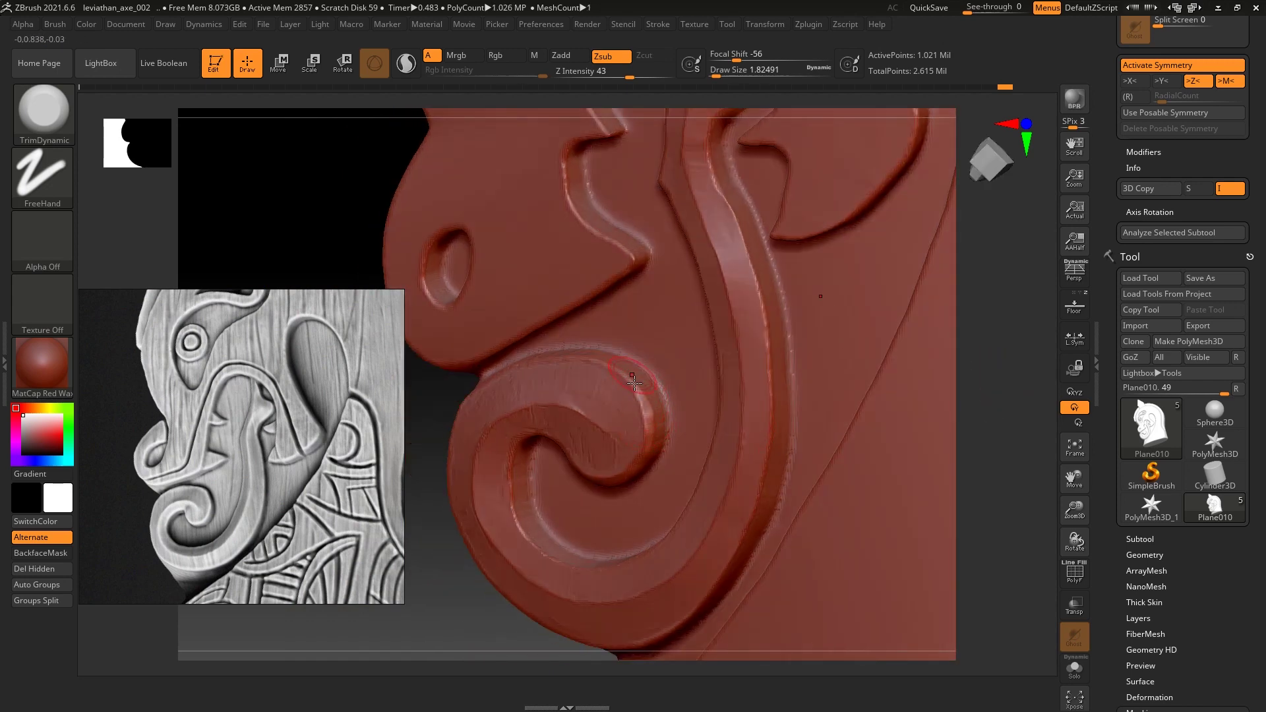
shift+drag(1017, 339, 939, 402)
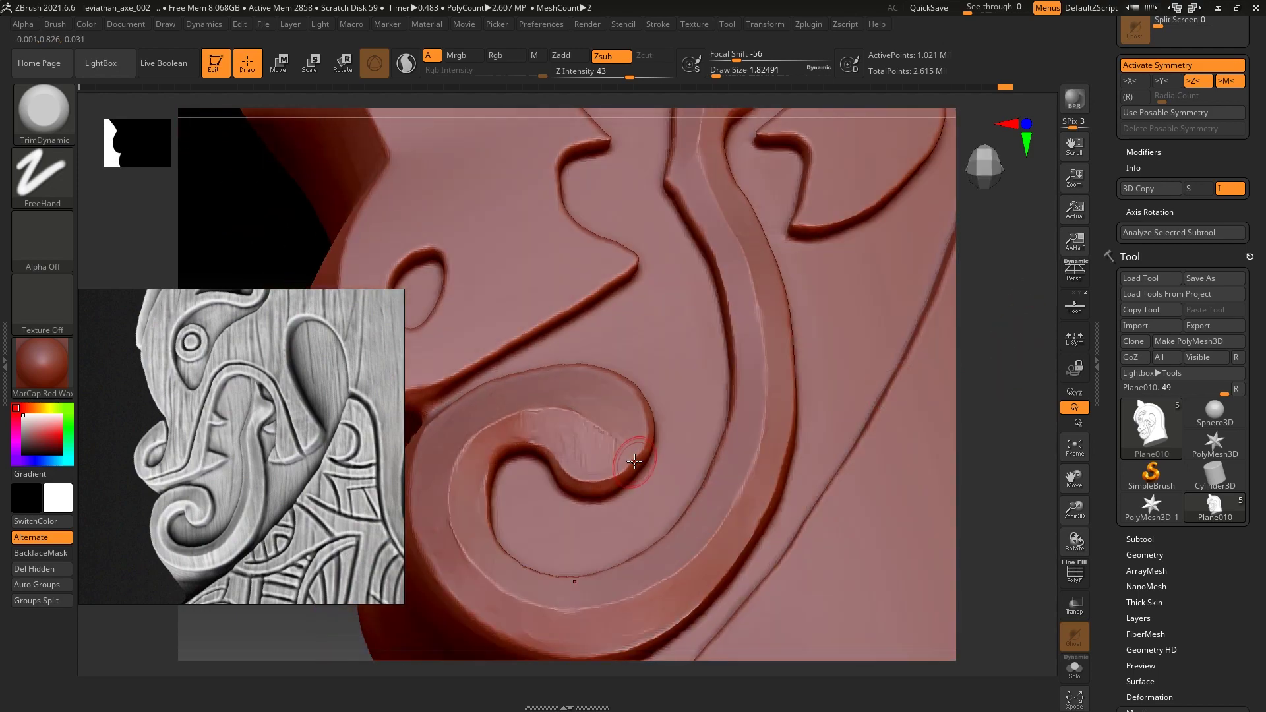
drag(1003, 396, 577, 483)
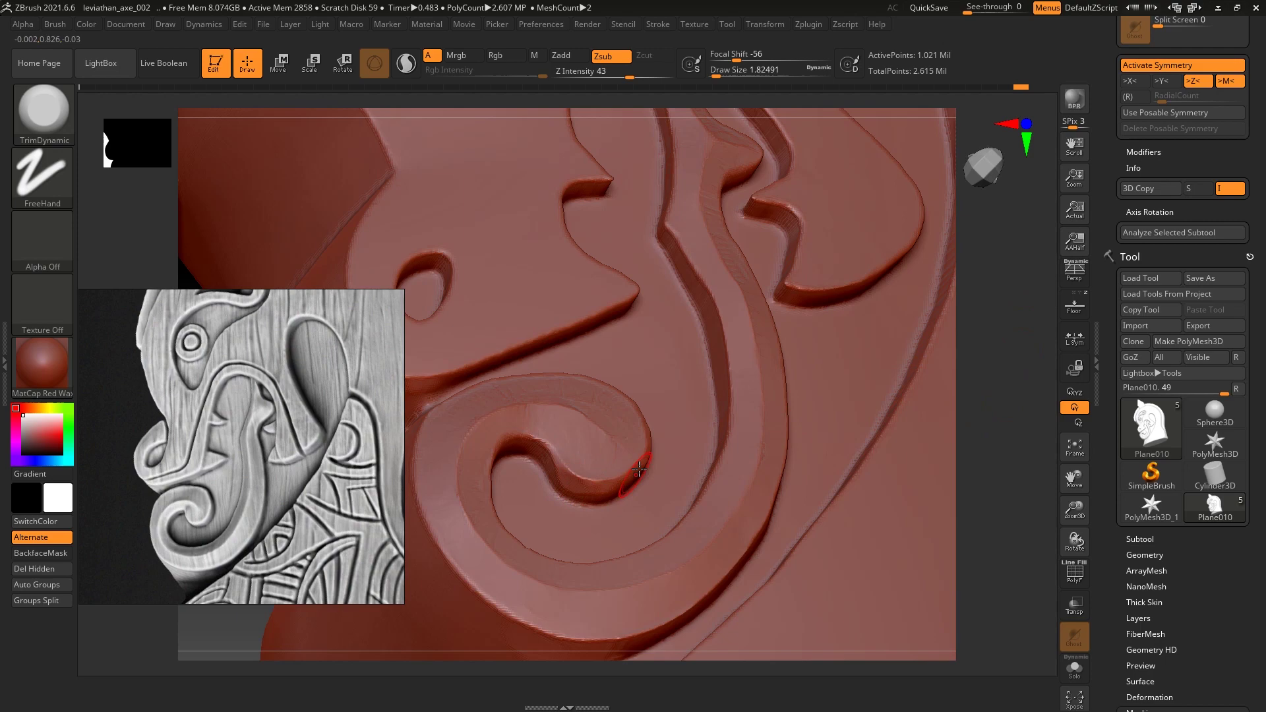
key(f)
drag(984, 361, 885, 465)
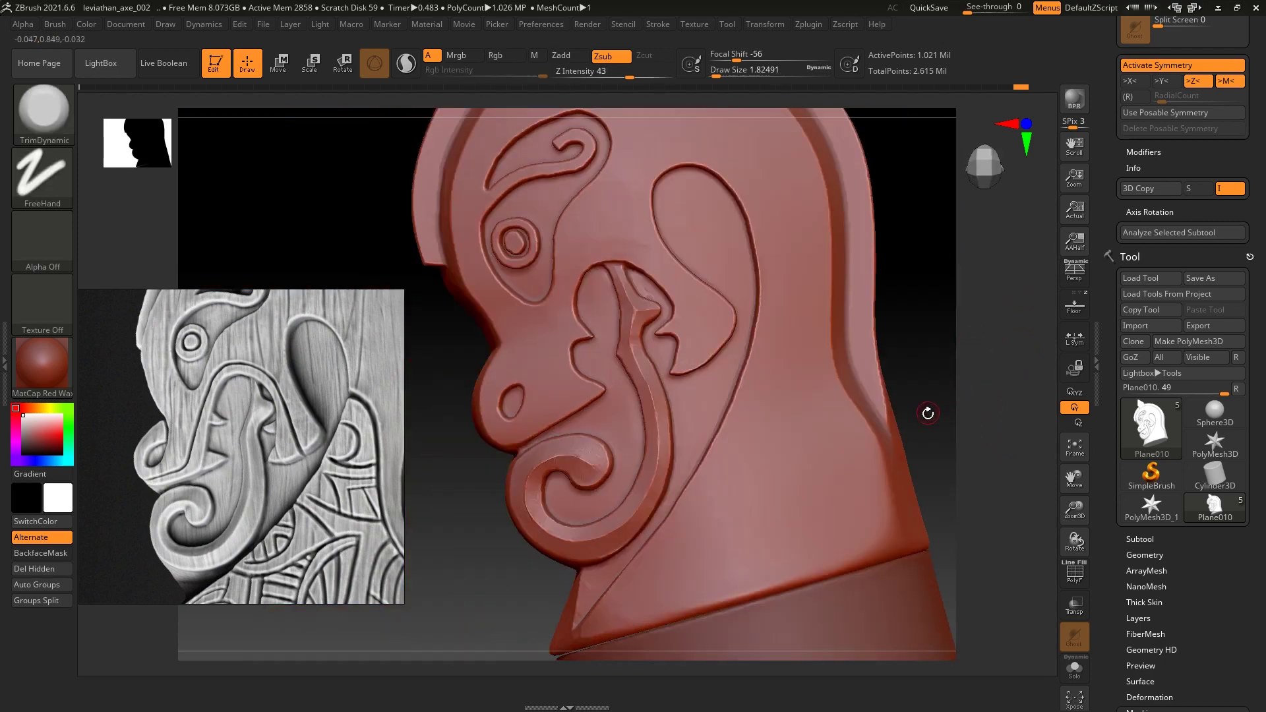
alt+drag(947, 413, 948, 462)
Select the Move brush with Draw Size about 3.67 and view the head's side.
key(b)
key(m)
key(v)
key(s)
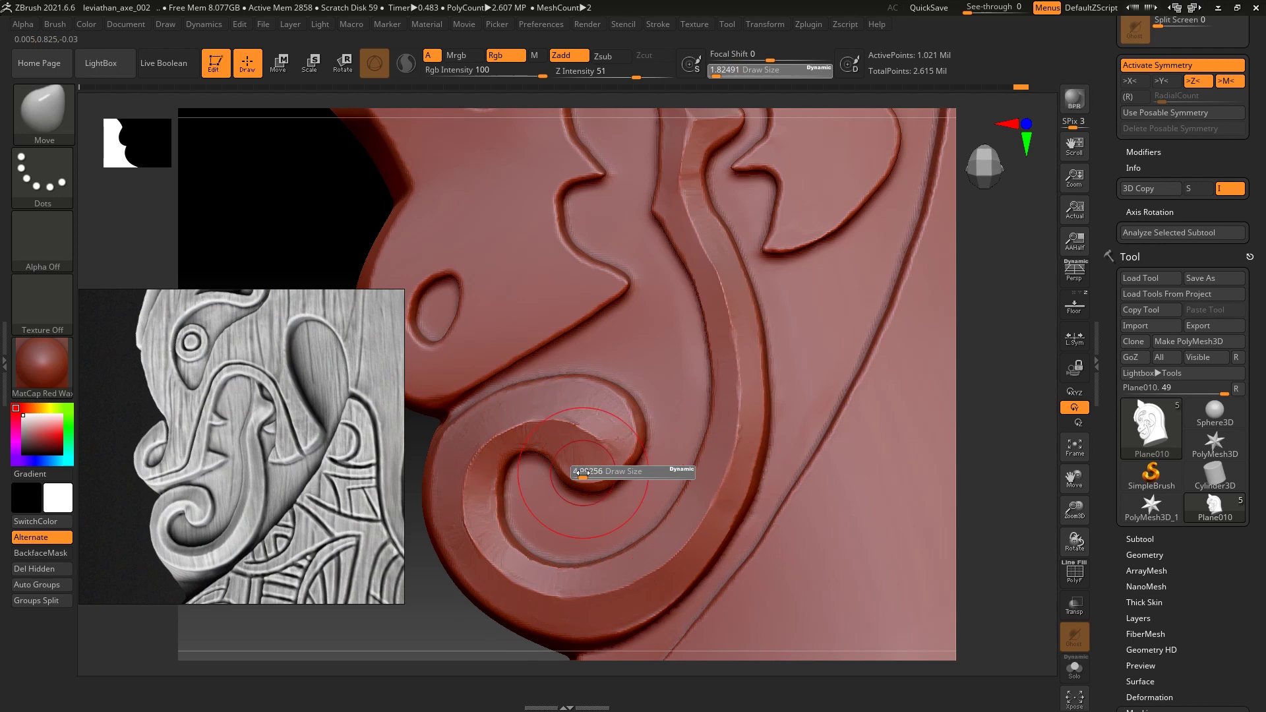
mouse_move(584, 473)
mouse_down()
mouse_move(574, 477)
mouse_move(623, 471)
mouse_up()
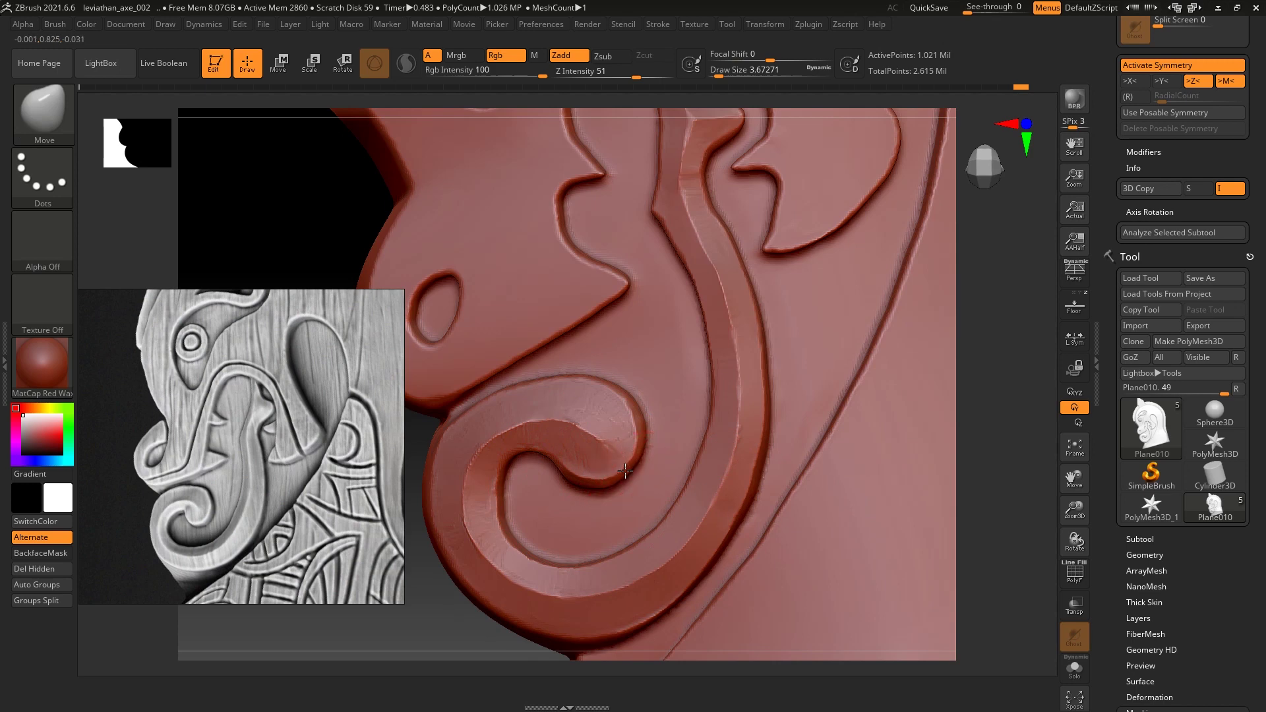
right_drag(862, 409, 1004, 405)
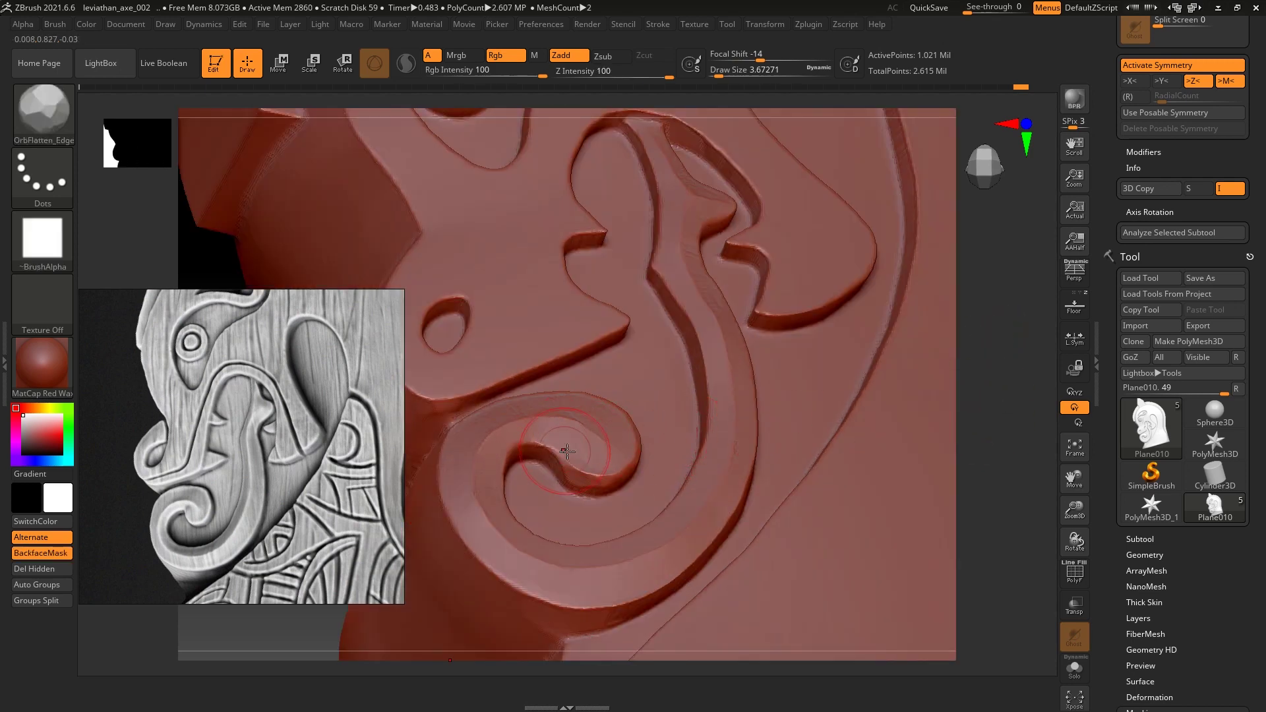
Set Draw Size to about 3.1 and flatten the spiral band's groove, upper and inner edges.
key(s)
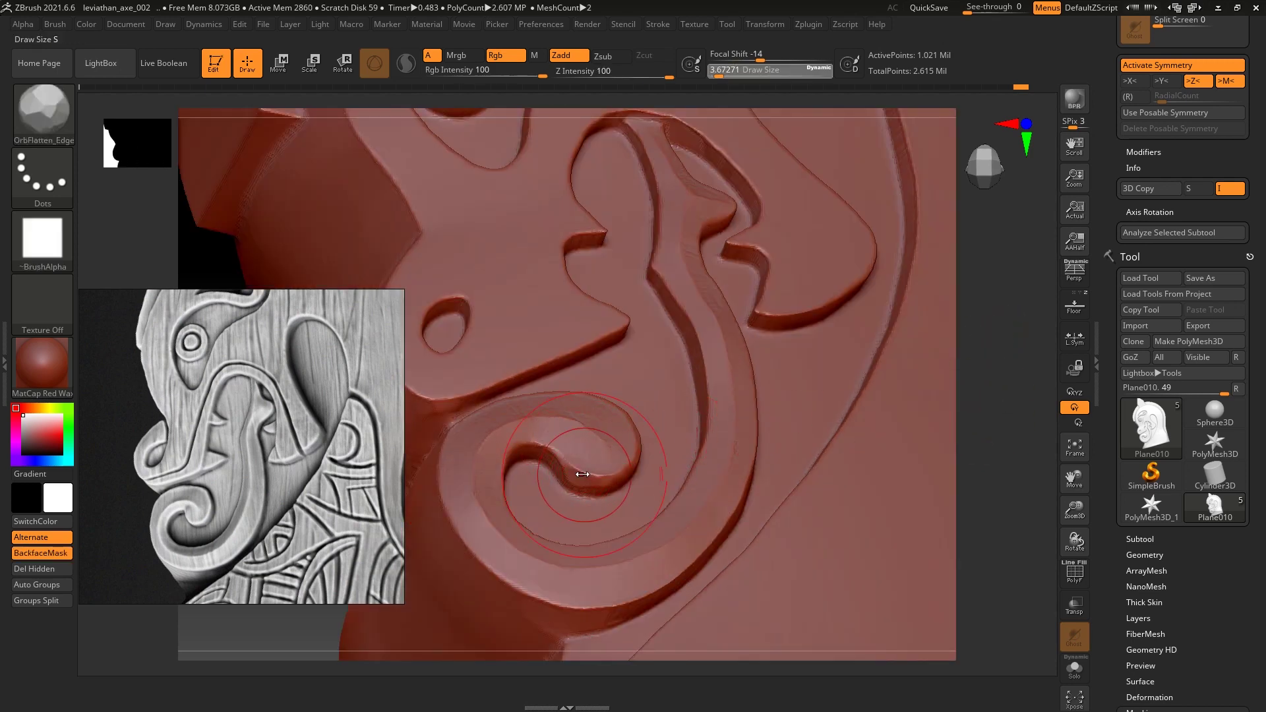
drag(582, 474, 568, 474)
key(s)
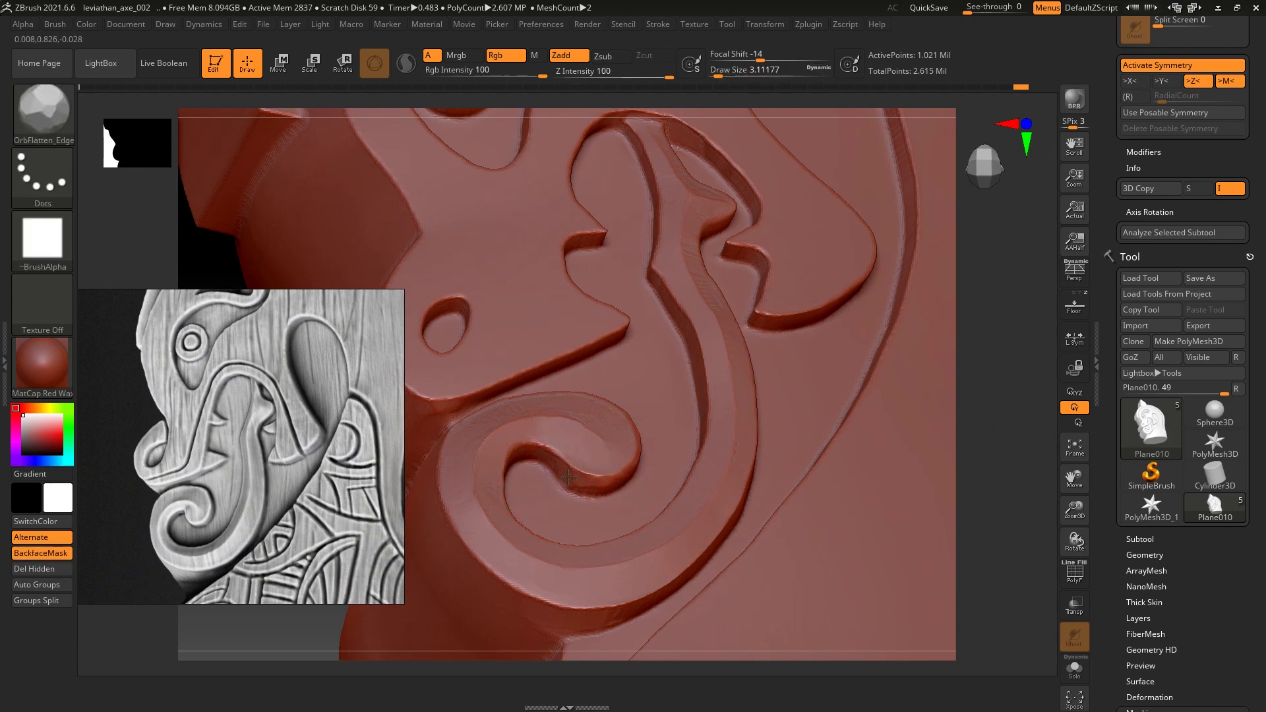
drag(561, 474, 584, 482)
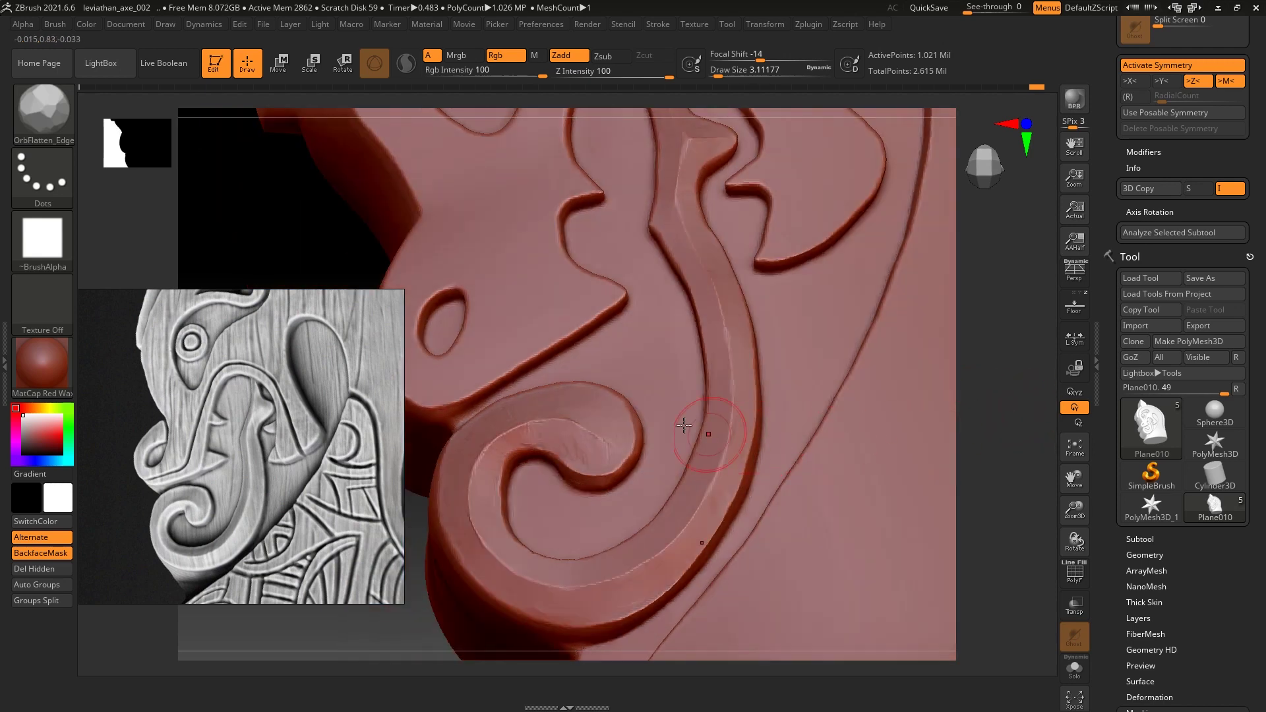
drag(520, 421, 585, 396)
drag(567, 429, 509, 520)
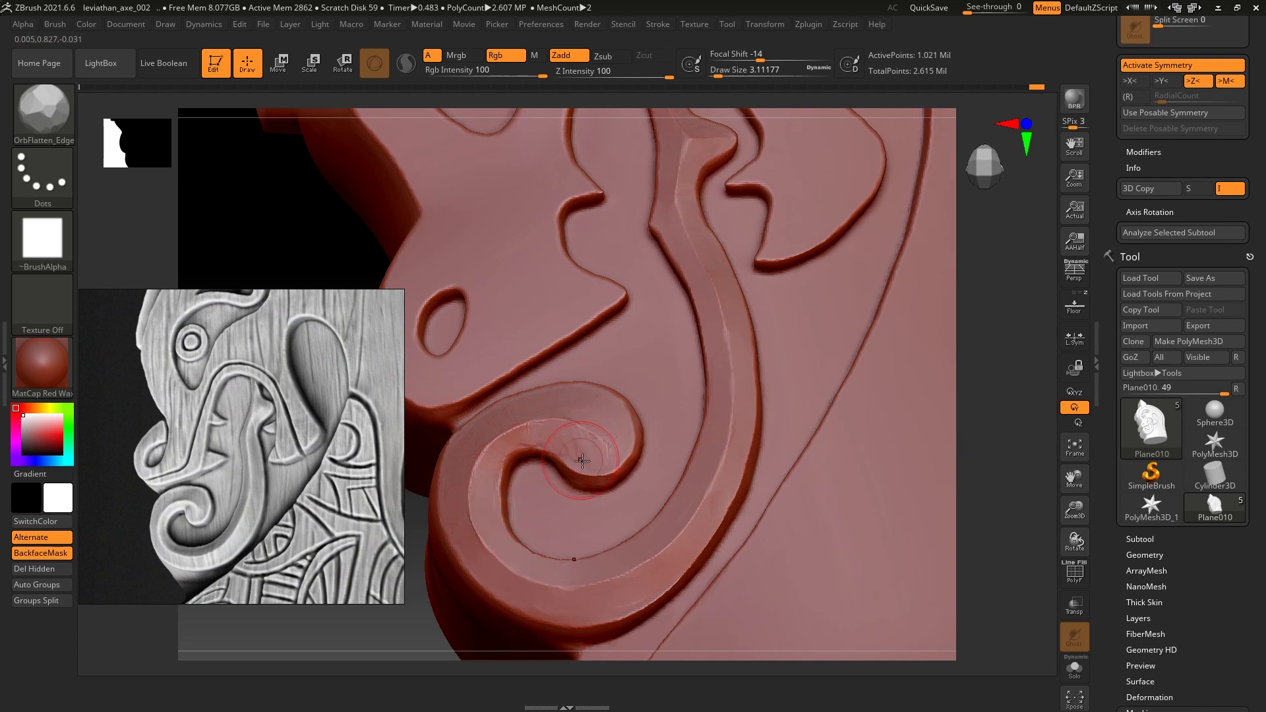
Orbit around the relief, frame the whole head, and switch to the Move brush.
mouse_move(1047, 431)
mouse_down()
mouse_move(623, 486)
mouse_move(612, 510)
mouse_up()
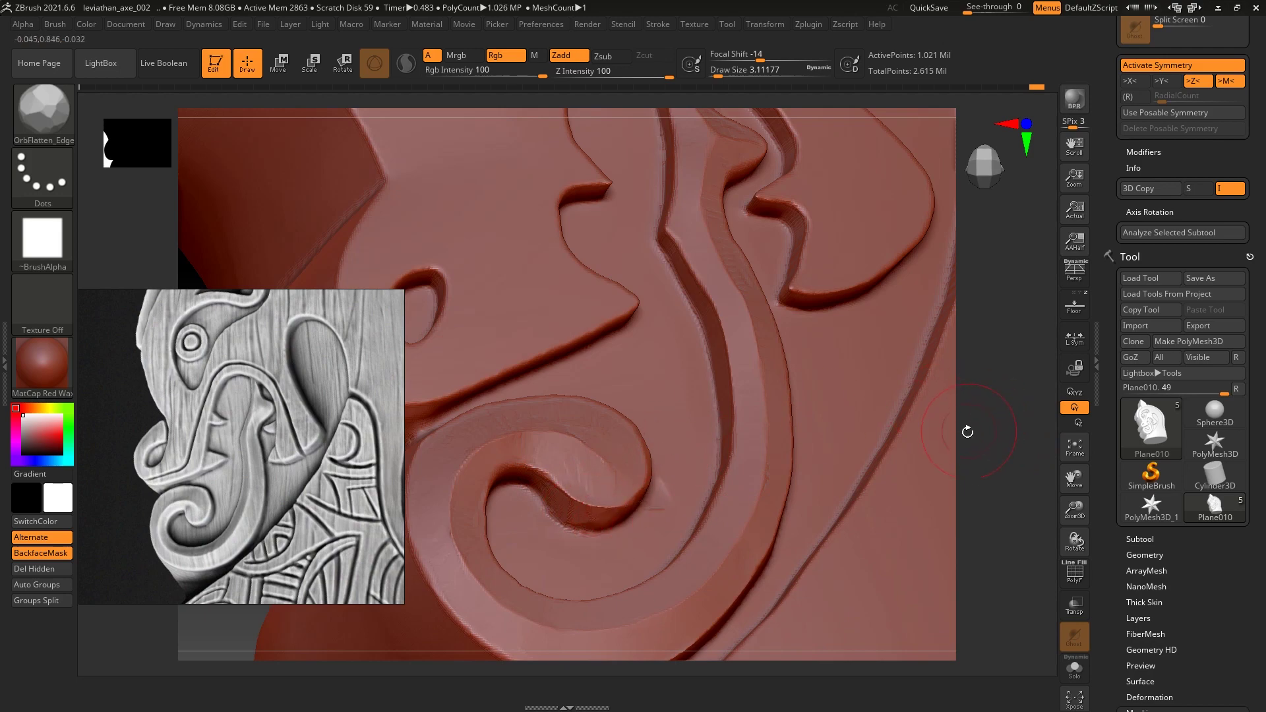
mouse_move(1010, 453)
mouse_down()
mouse_move(969, 415)
mouse_move(545, 461)
mouse_up()
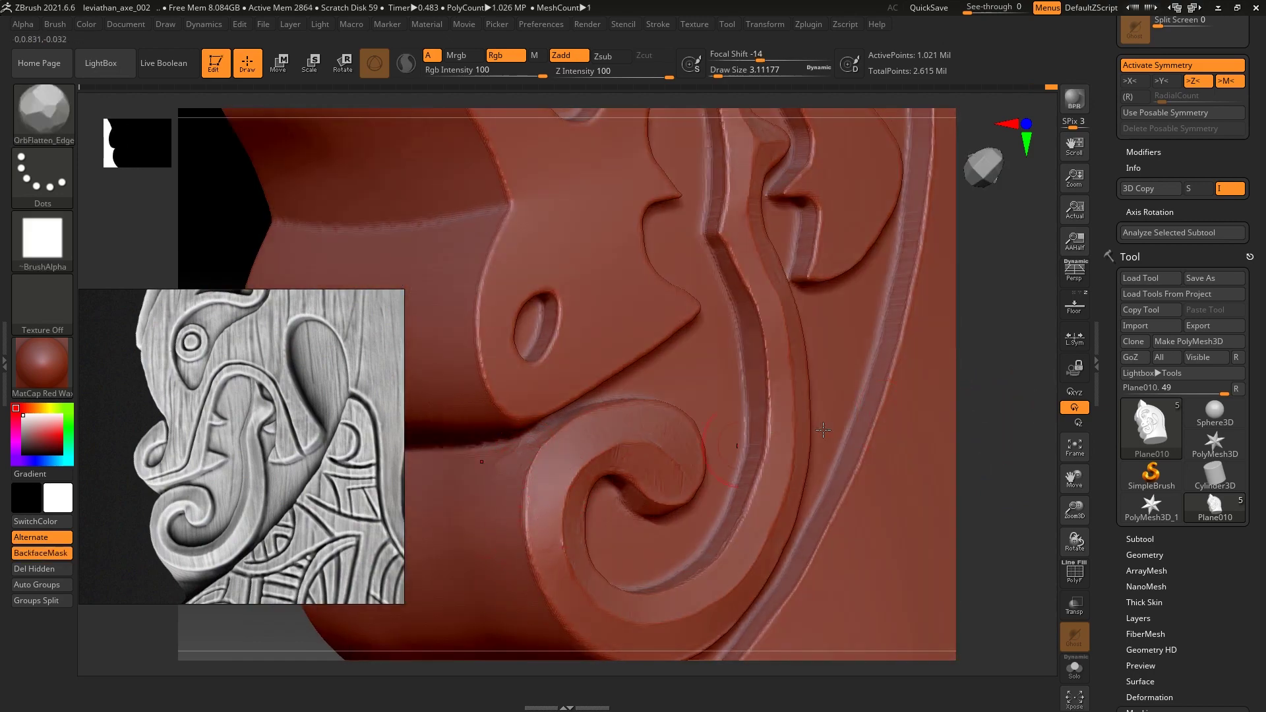
key(f)
mouse_move(938, 347)
mouse_down()
mouse_move(816, 411)
mouse_move(907, 401)
mouse_up()
key(b)
key(m)
key(v)
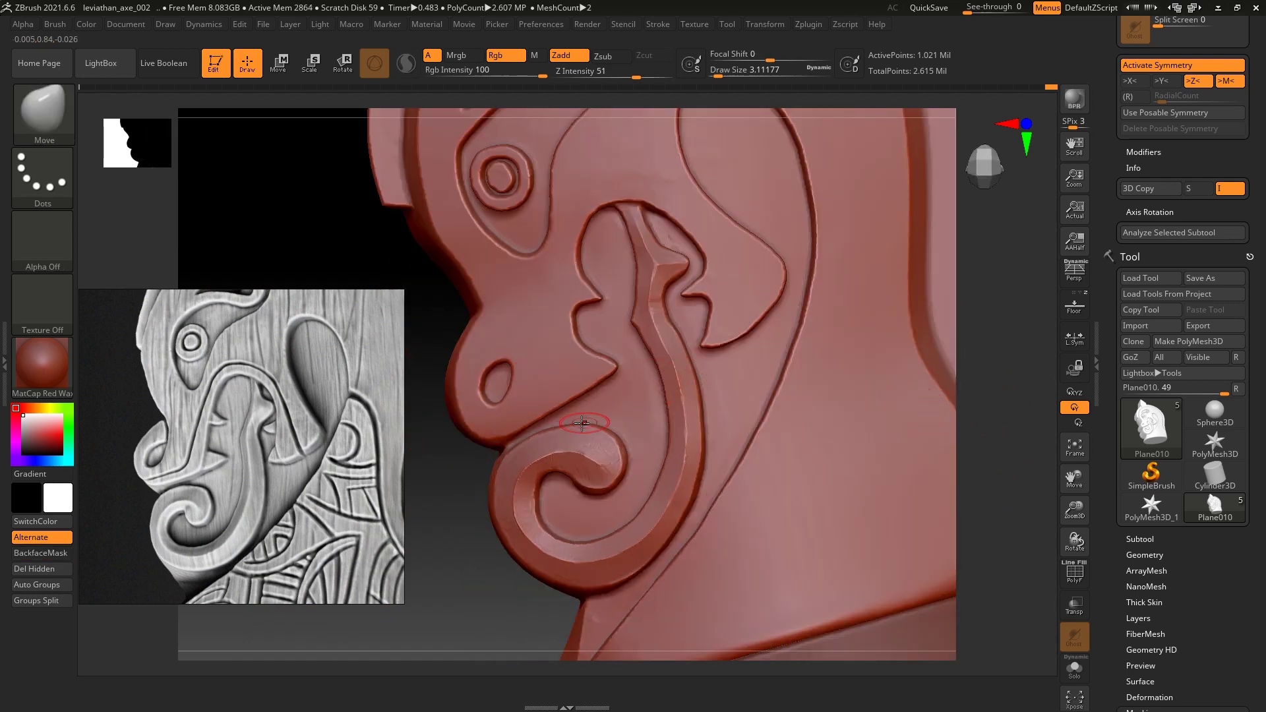
key(s)
drag(596, 438, 575, 433)
key(s)
key(s)
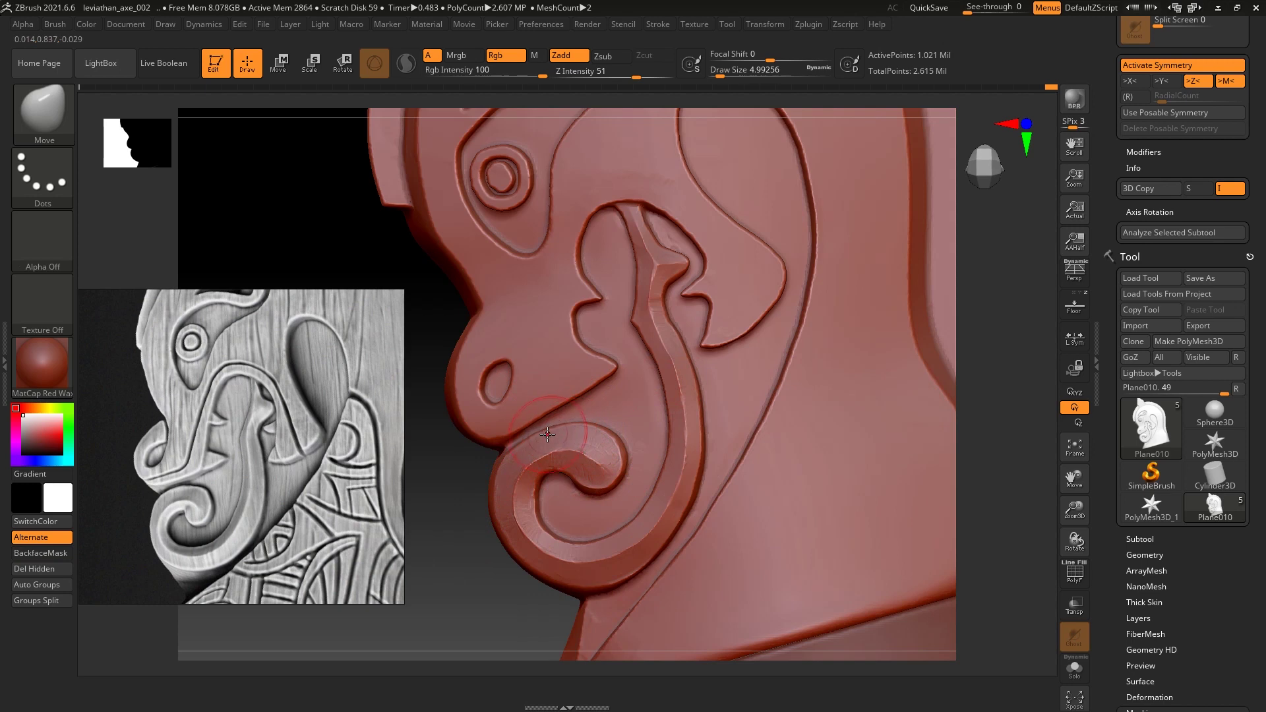
mouse_move(974, 372)
mouse_down()
mouse_move(995, 361)
mouse_move(992, 310)
mouse_up()
key(s)
drag(542, 461, 541, 459)
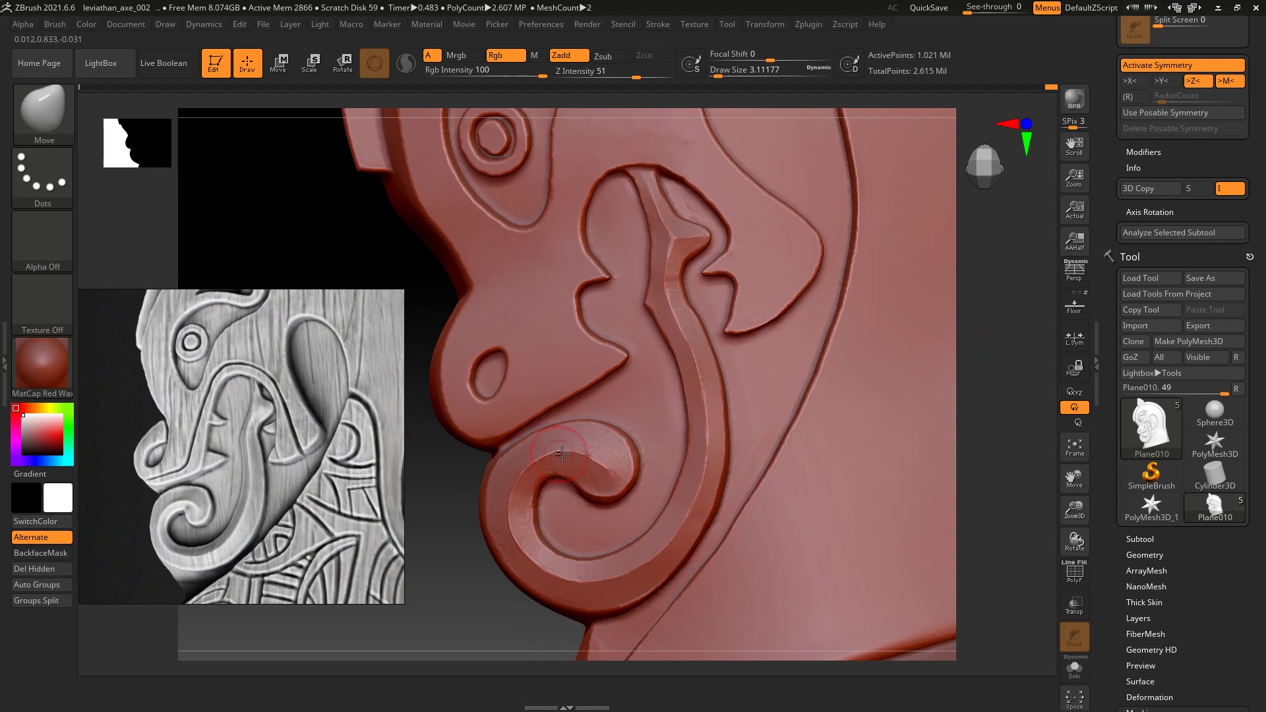
key(1)
right_drag(597, 451, 578, 455)
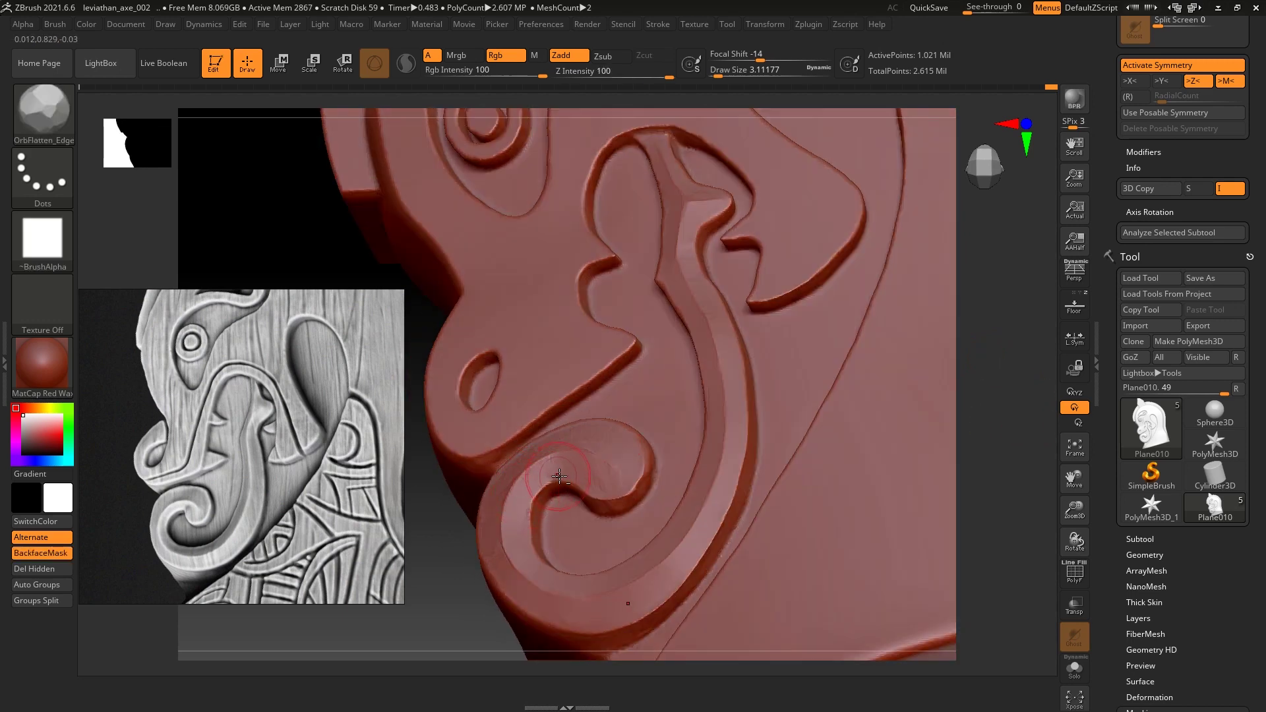
Return to OrbFlatten_Edge and orbit the head to review the curls and ear spiral.
mouse_move(1013, 403)
ctrl+right_down()
mouse_move(1009, 422)
mouse_move(979, 377)
mouse_move(660, 323)
ctrl+right_up()
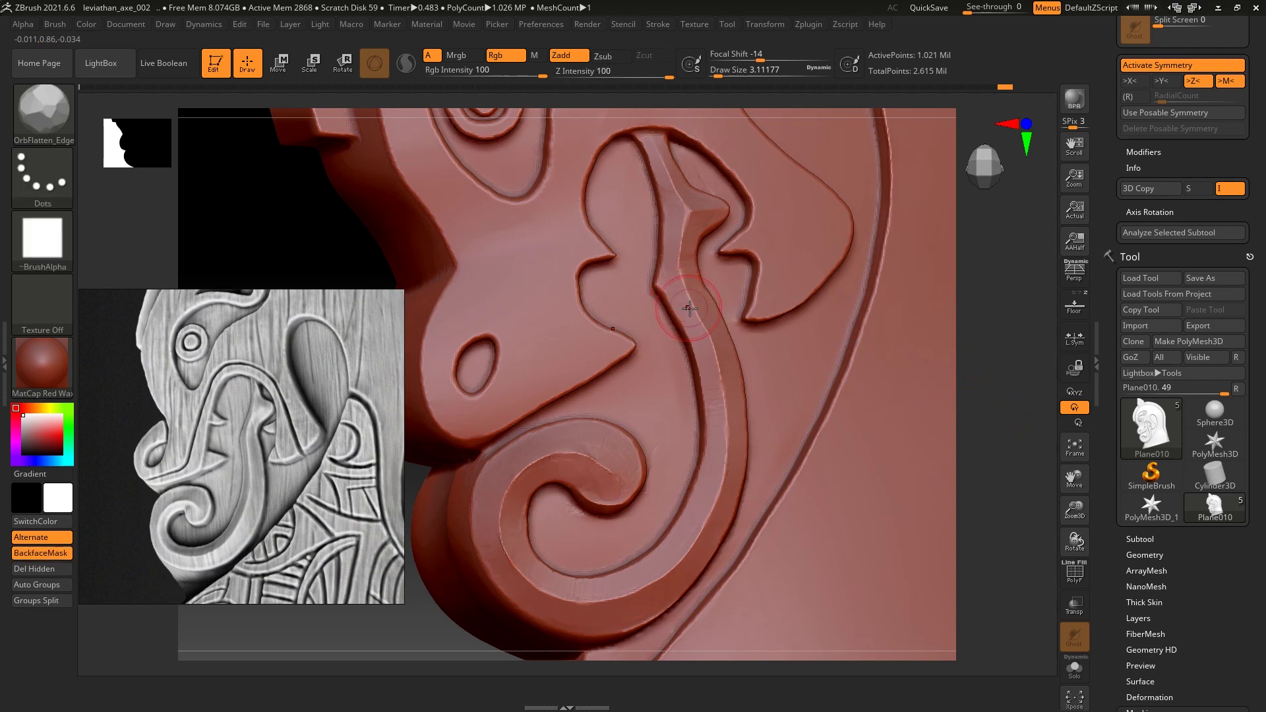
key(2)
key(1)
drag(970, 246, 752, 231)
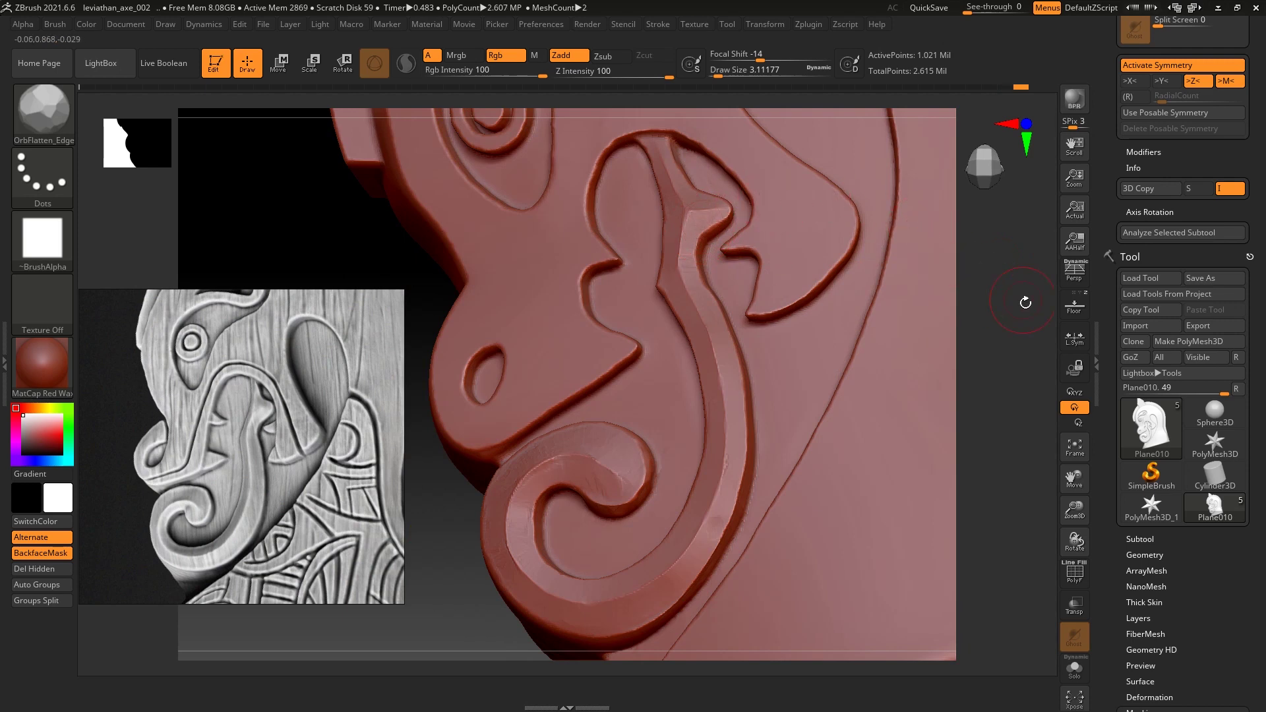
drag(1022, 291, 721, 292)
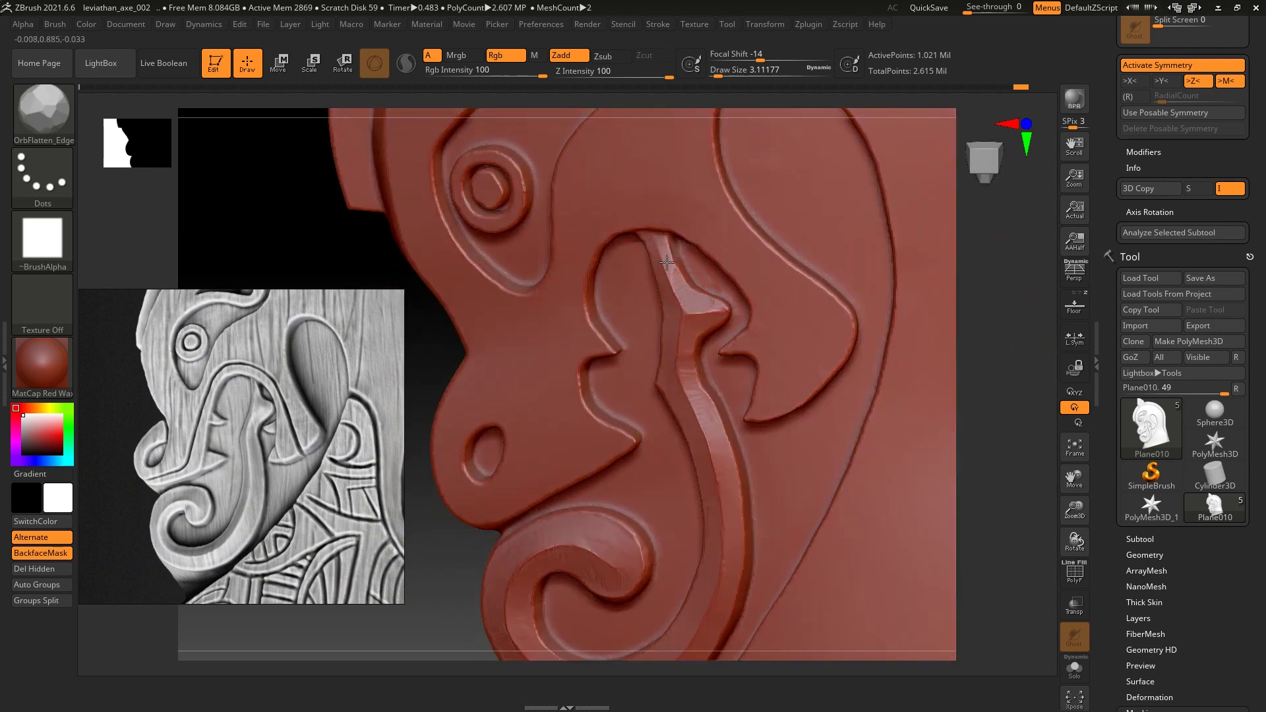
drag(978, 337, 987, 257)
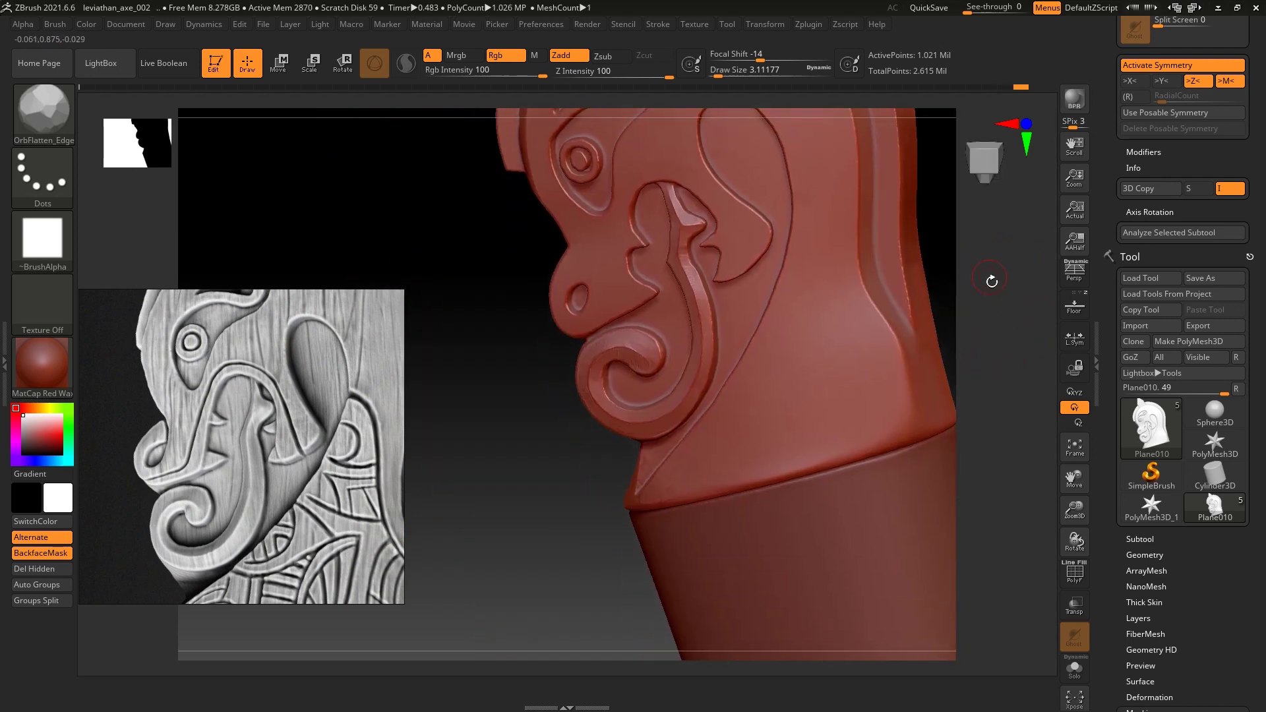
drag(987, 257, 641, 506)
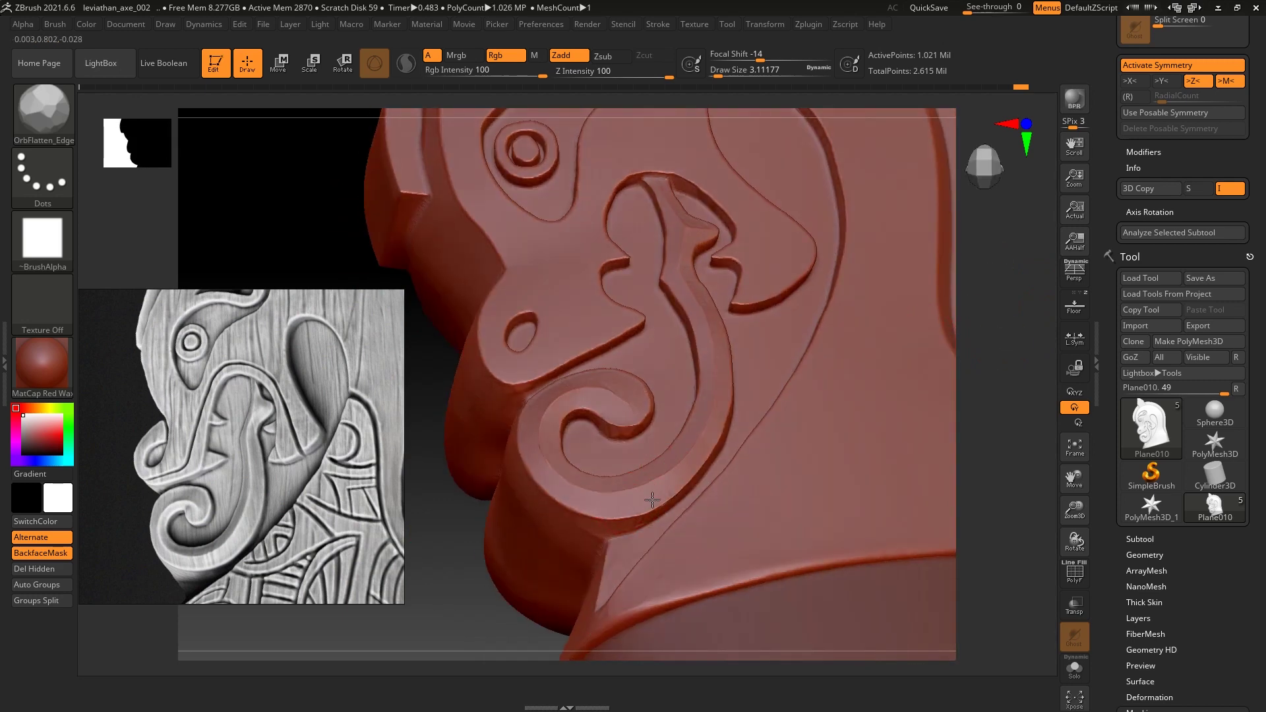
drag(984, 390, 955, 357)
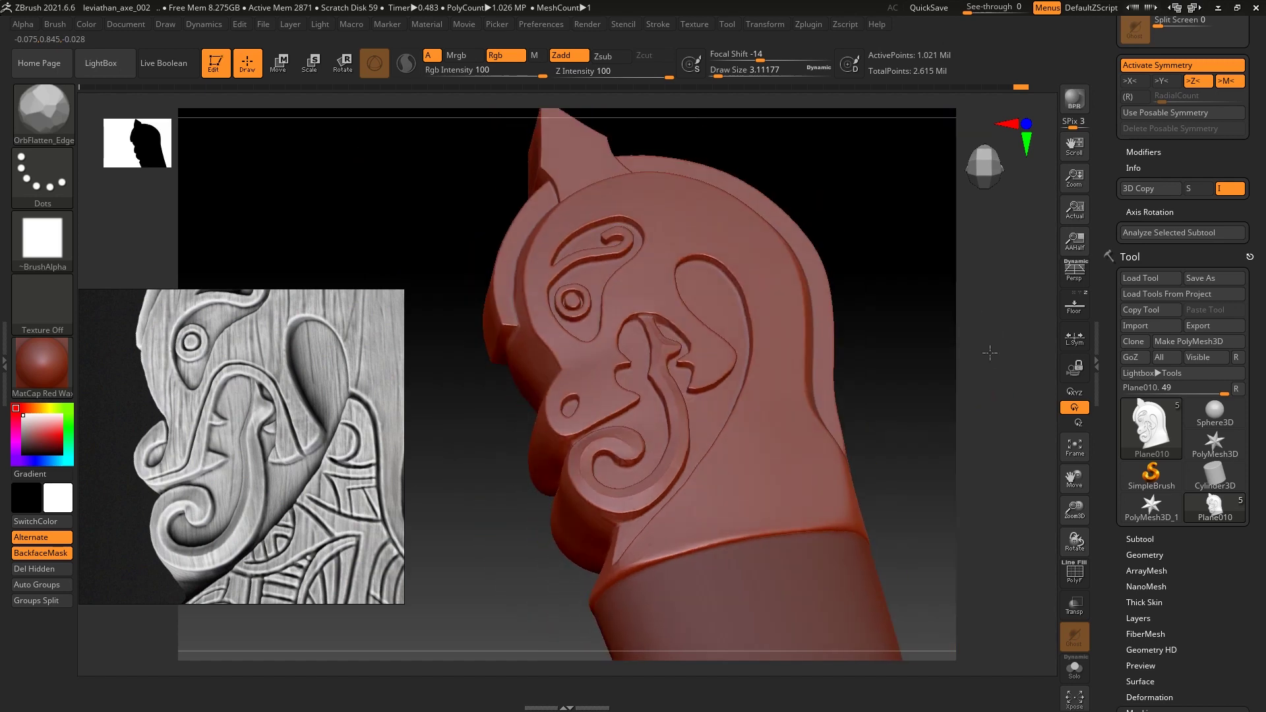